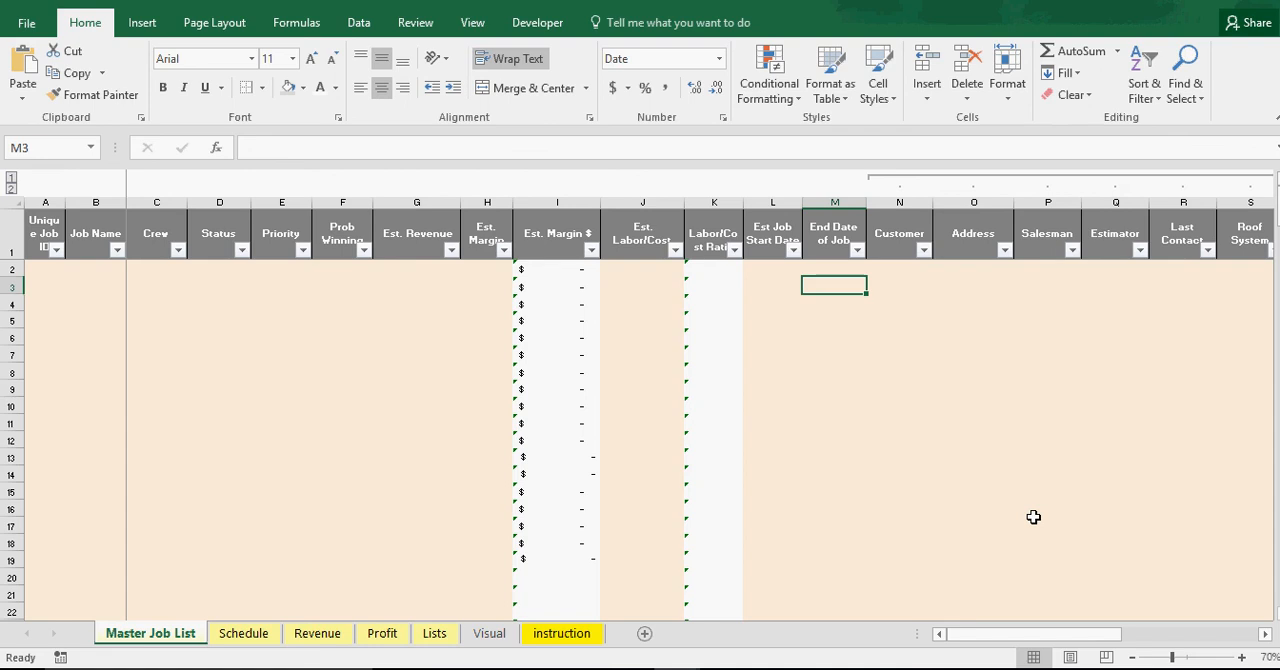
Examine the Master Job List's Est. Margin $ column, including how far down the sheet its formula extends
{"action": "left_click", "coordinate": [850, 350]}
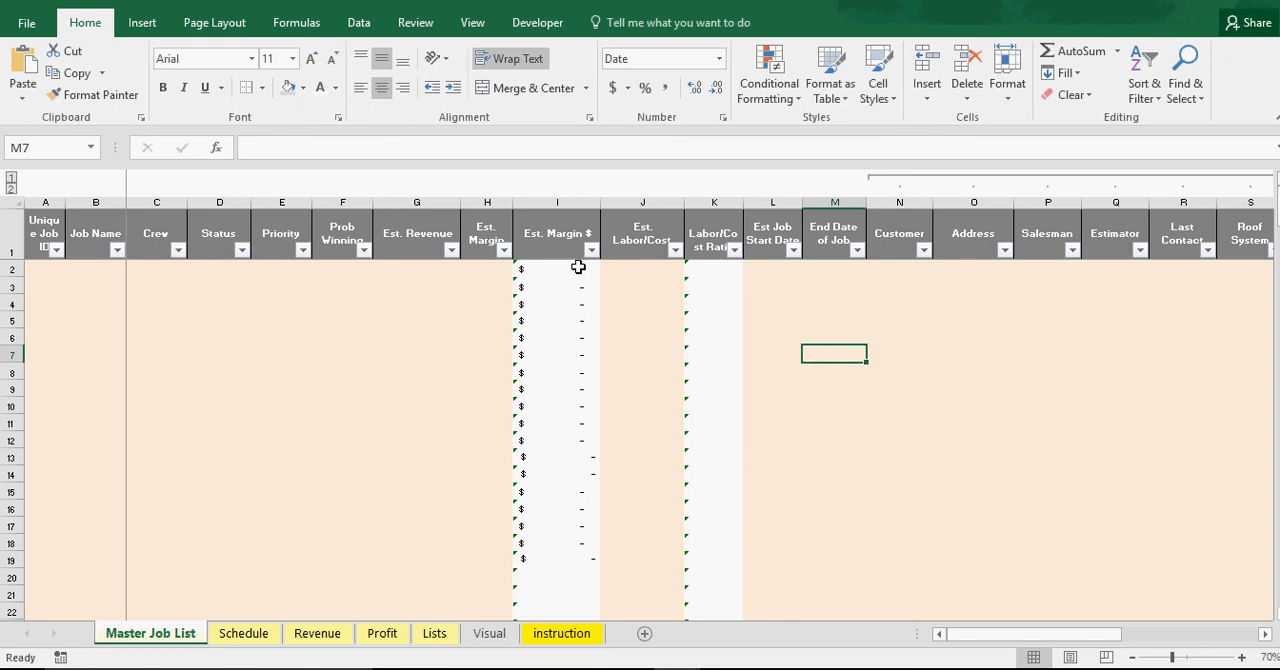
{"action": "left_click", "coordinate": [567, 199]}
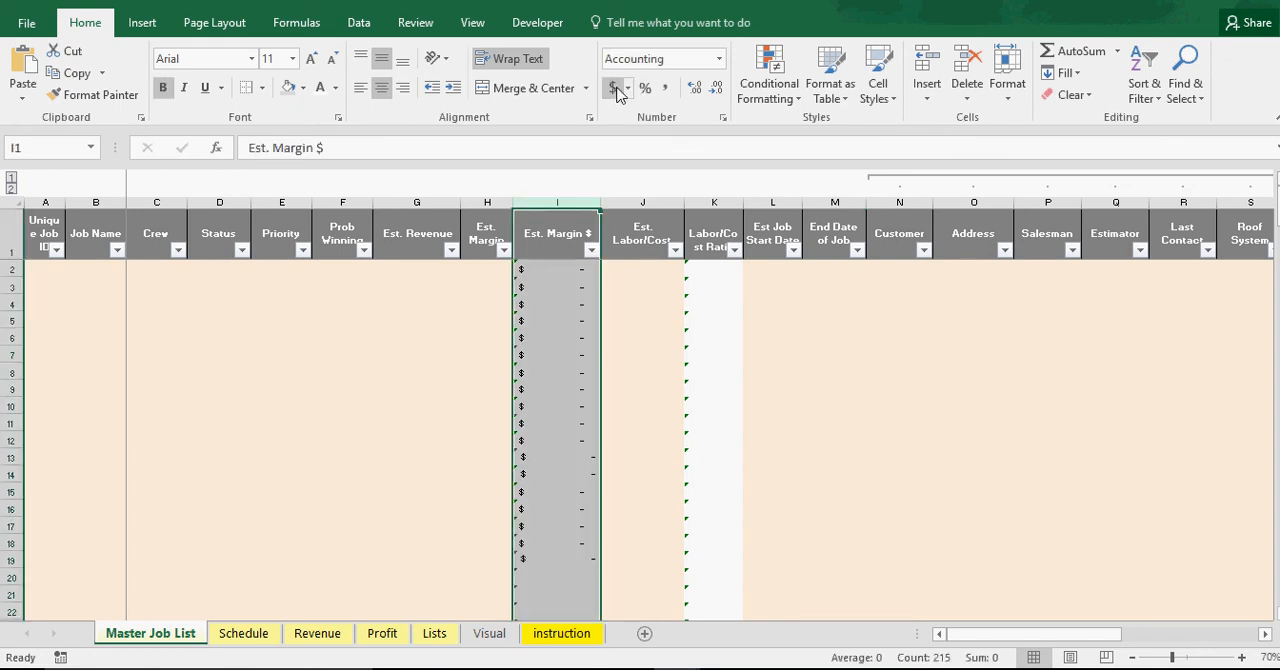
{"action": "left_click", "coordinate": [905, 472]}
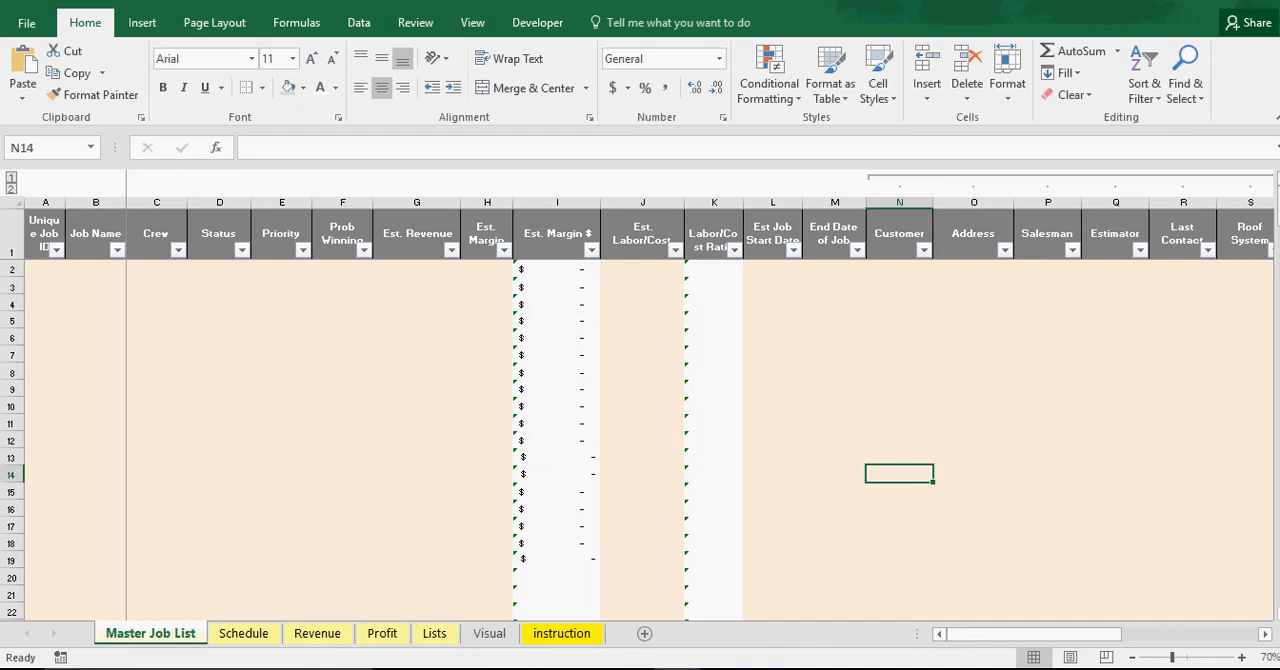
{"action": "scroll", "coordinate": [640, 440], "scroll_direction": "down", "scroll_amount": 20}
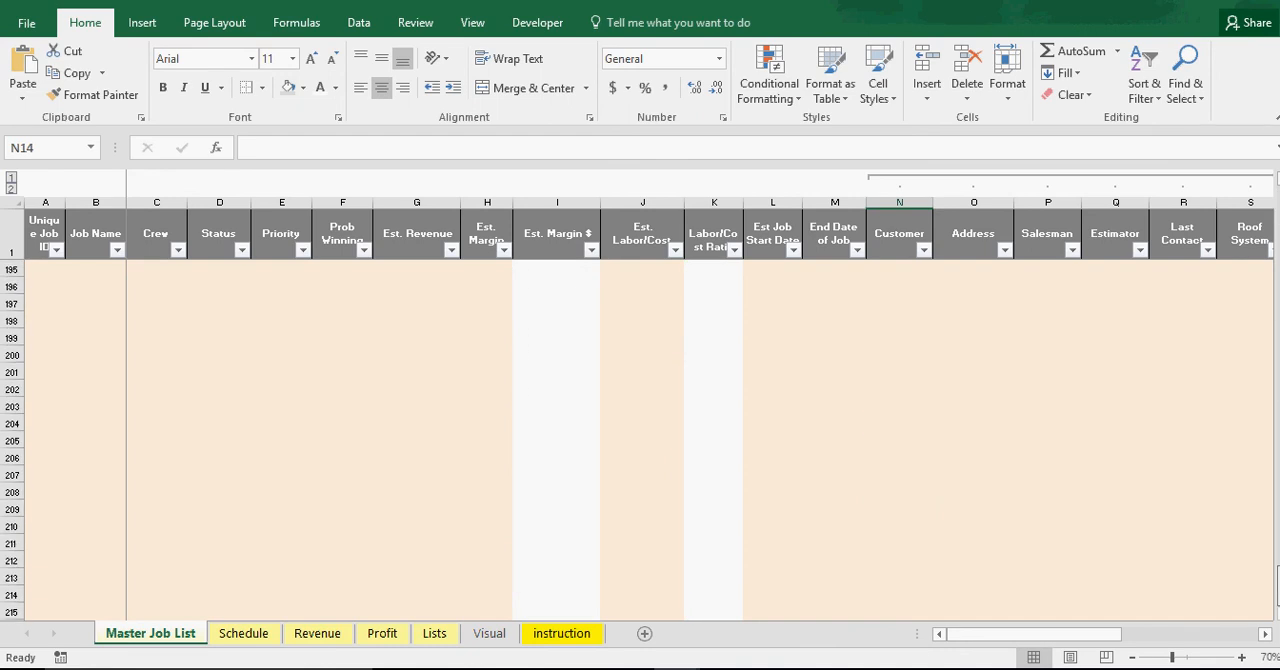
{"action": "left_click", "coordinate": [492, 597]}
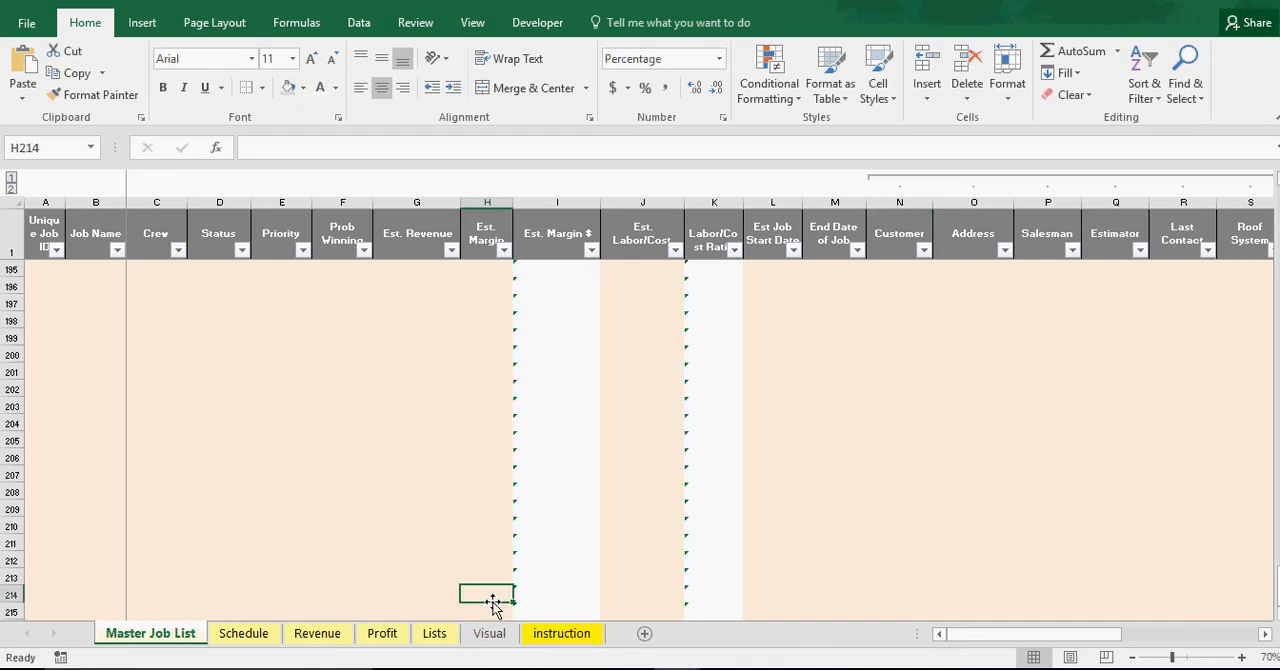
{"action": "scroll", "coordinate": [492, 601], "scroll_direction": "down", "scroll_amount": 1}
{"action": "left_click", "coordinate": [540, 560]}
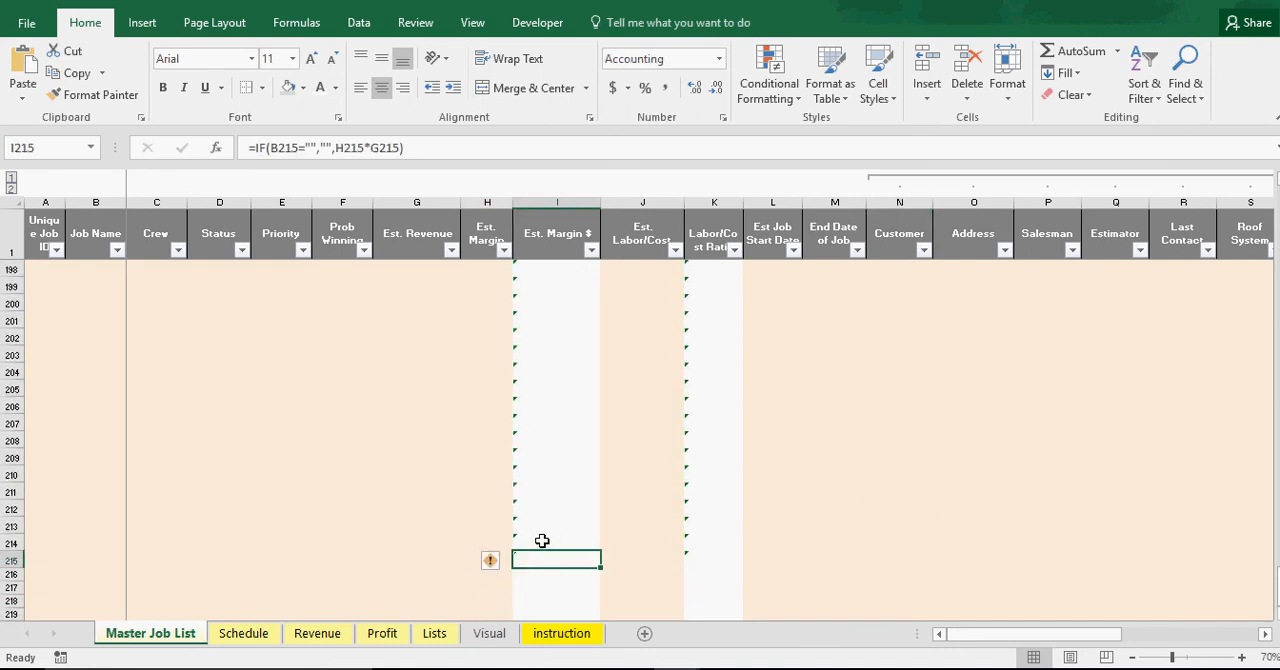
{"action": "left_click", "coordinate": [530, 588]}
{"action": "left_click", "coordinate": [538, 566]}
{"action": "left_click_drag", "start_coordinate": [1278, 585], "coordinate": [1278, 190]}
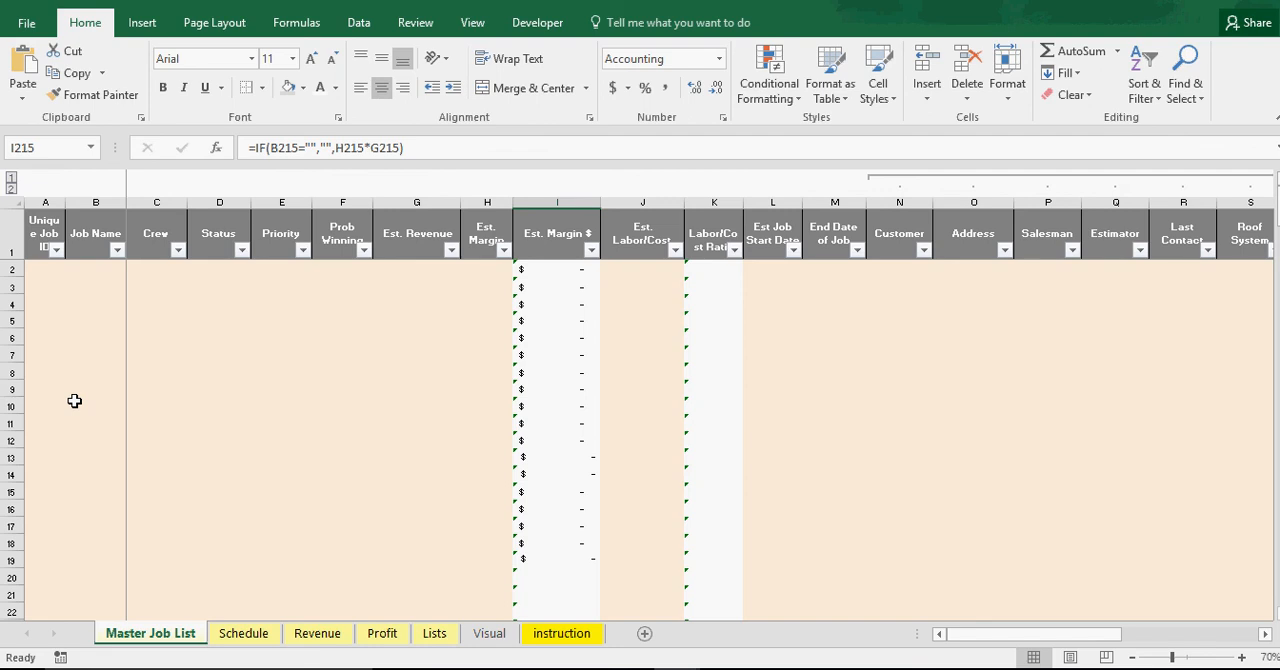
Review the Schedule sheet and the Revenue sheet's job names, start month in C2 and range of monthly columns
{"action": "left_click", "coordinate": [229, 633]}
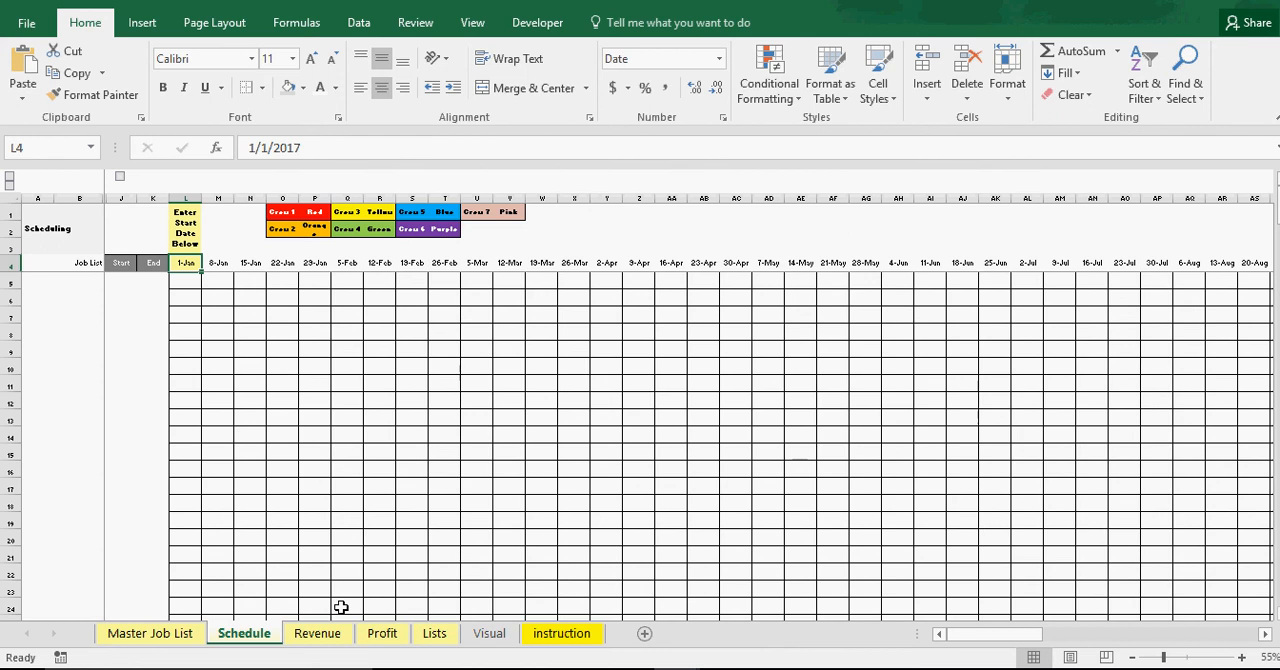
{"action": "left_click", "coordinate": [330, 635]}
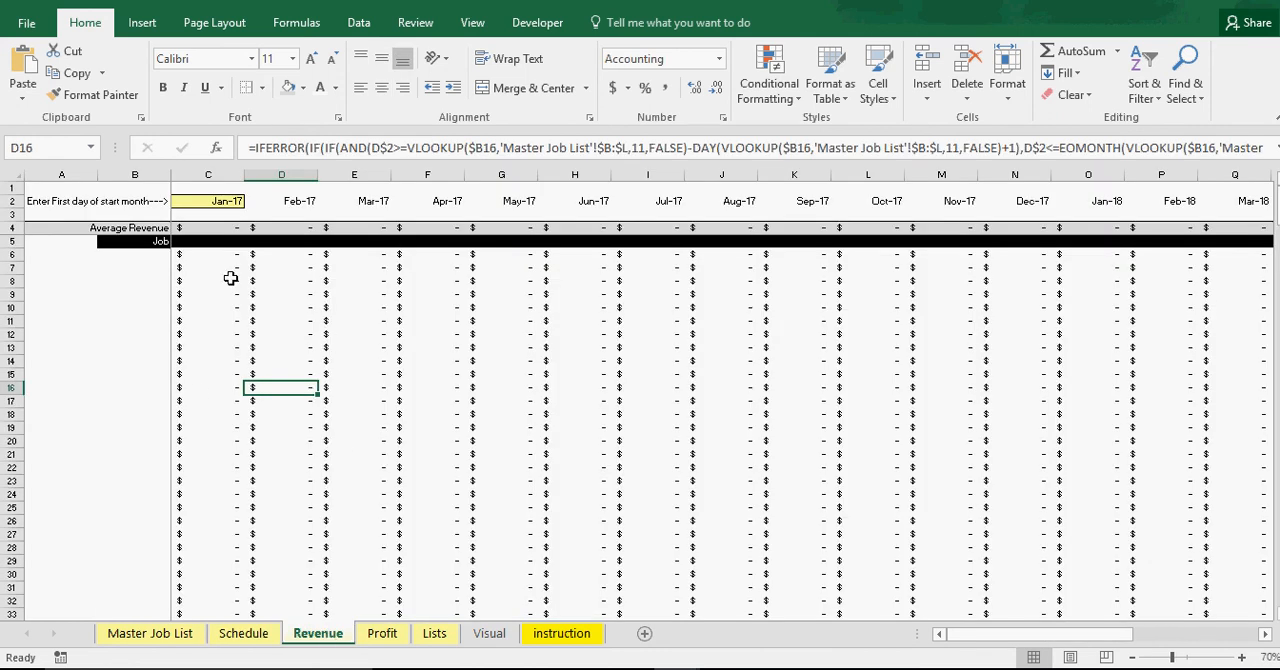
{"action": "left_click_drag", "start_coordinate": [143, 252], "coordinate": [146, 392]}
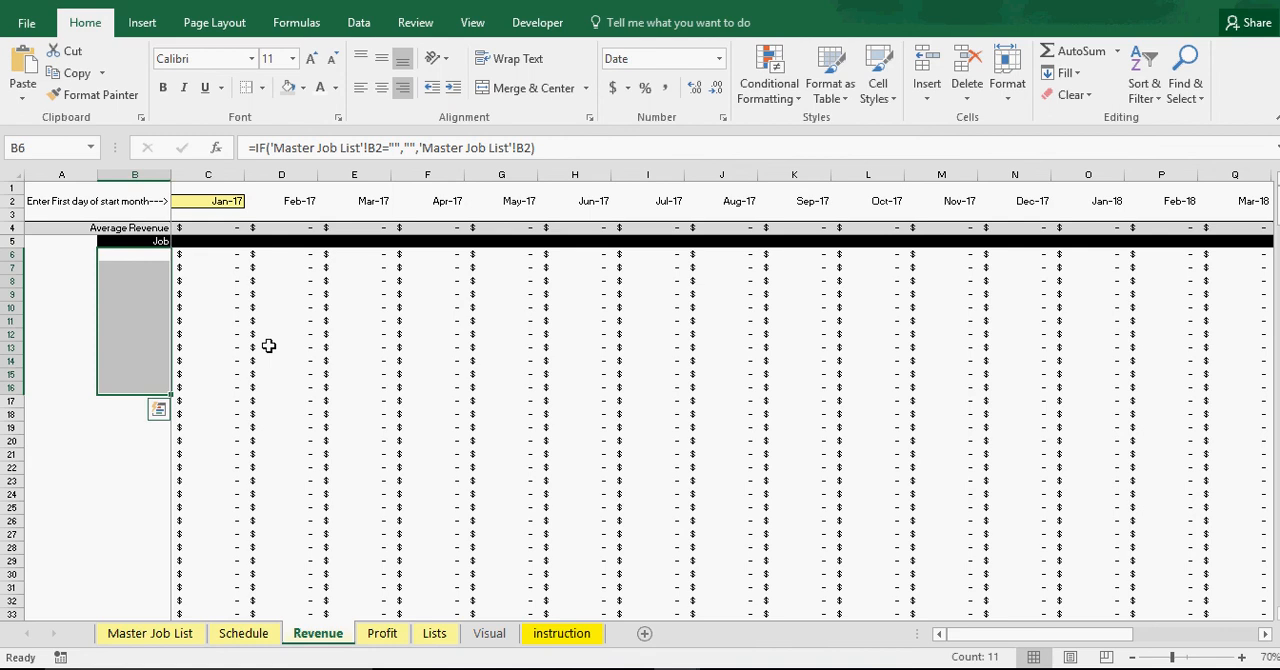
{"action": "left_click", "coordinate": [354, 507]}
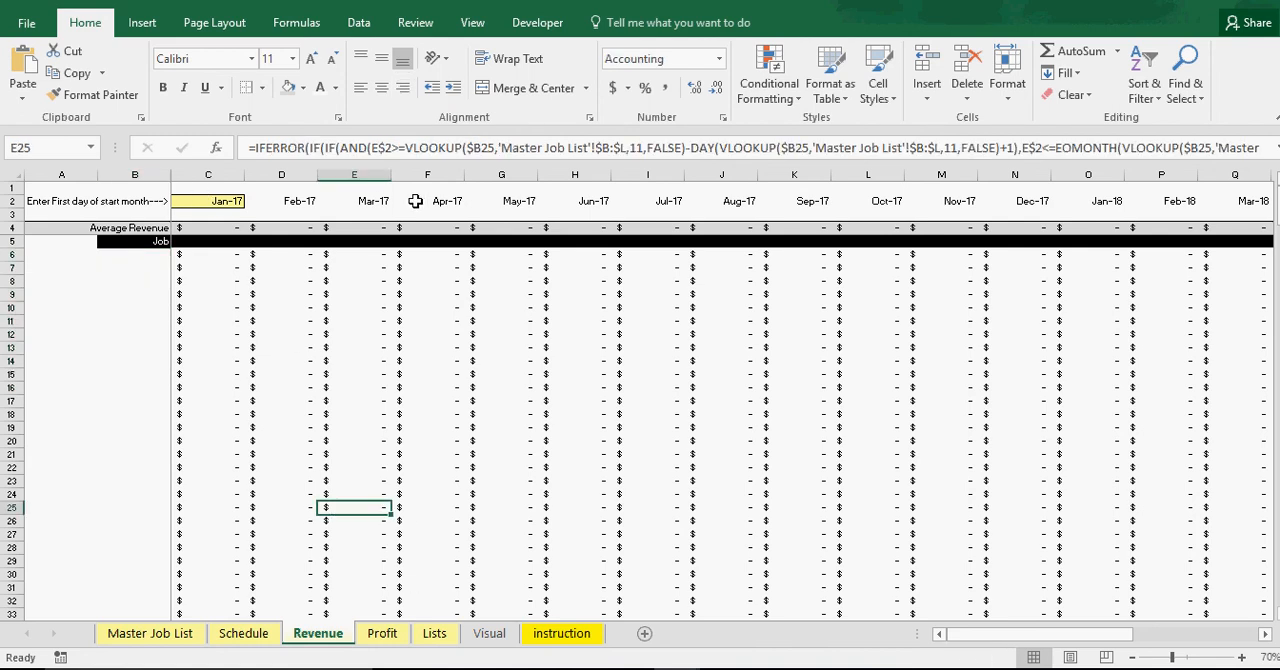
{"action": "left_click", "coordinate": [214, 201]}
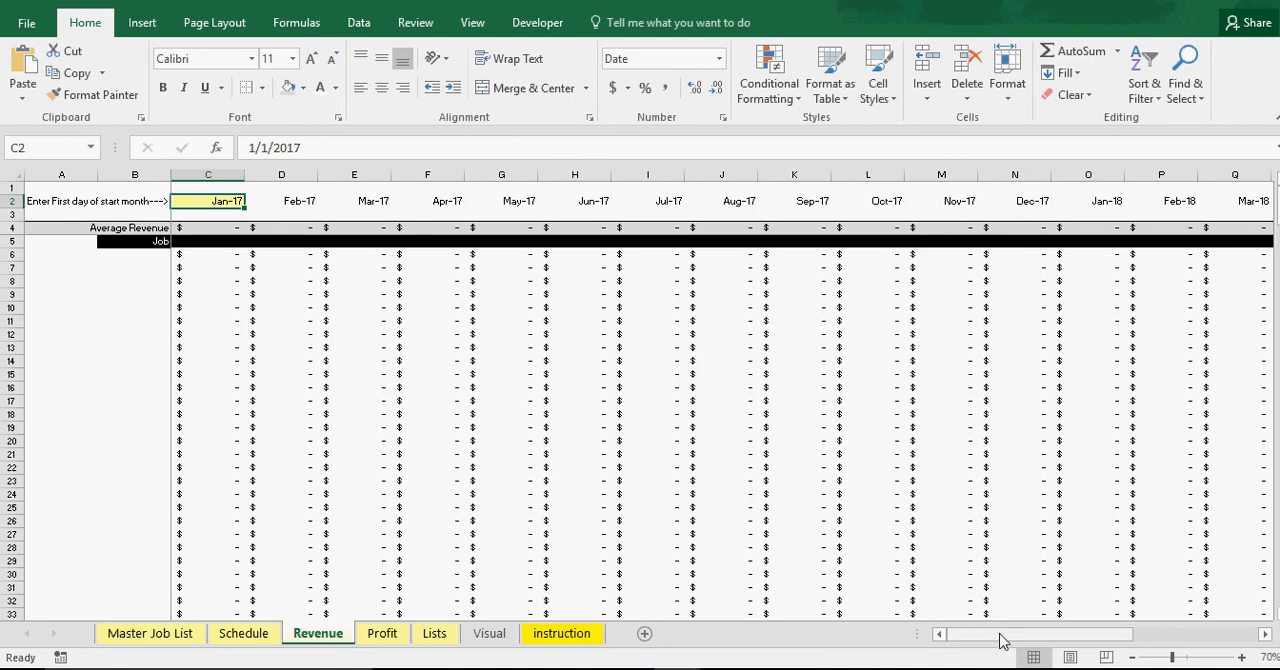
{"action": "left_click_drag", "start_coordinate": [1000, 640], "coordinate": [1207, 633]}
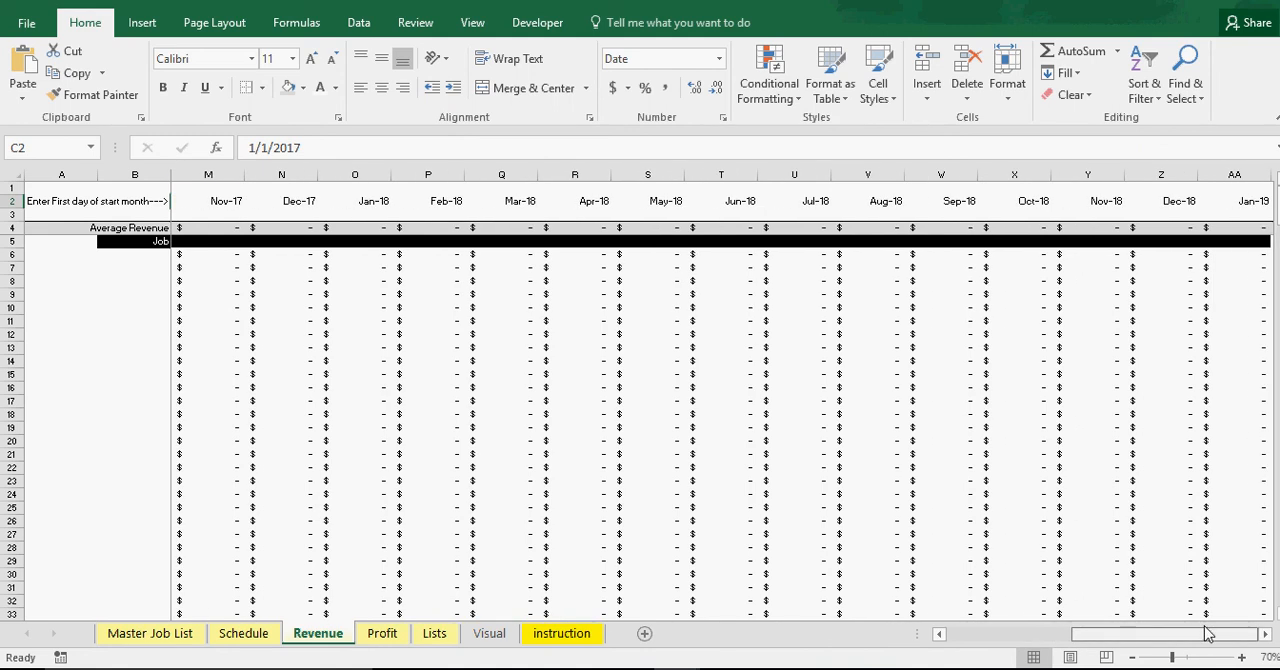
{"action": "left_click", "coordinate": [1166, 203]}
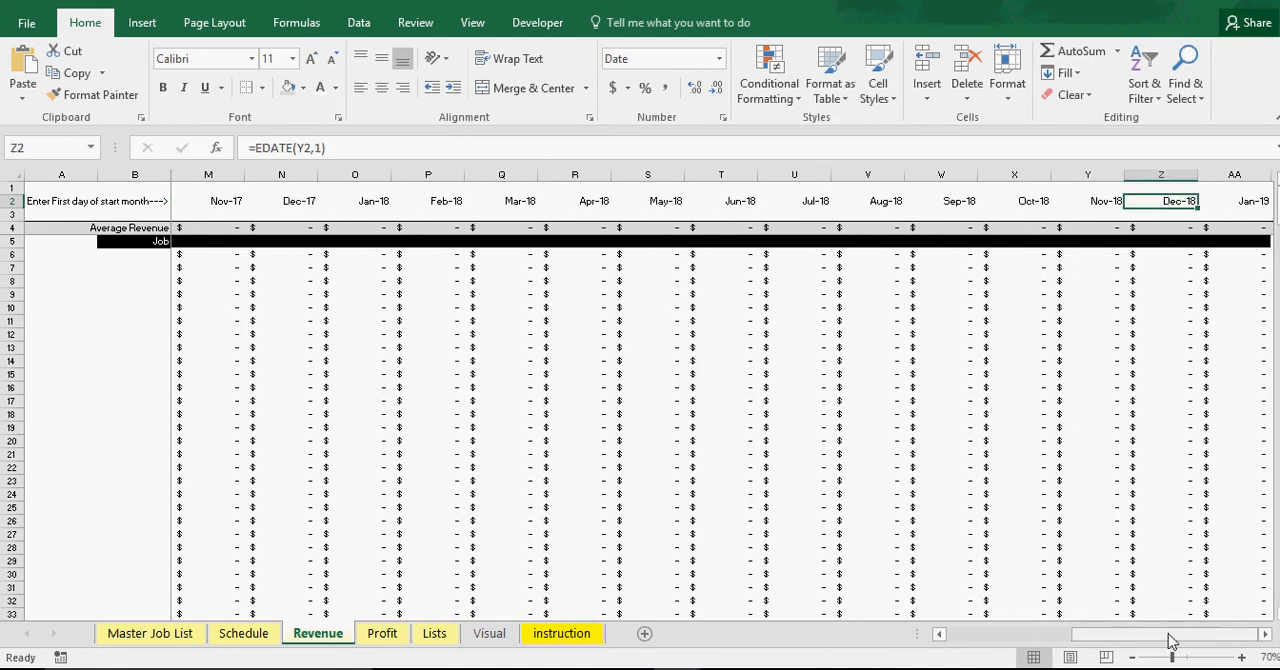
{"action": "left_click_drag", "start_coordinate": [1170, 640], "coordinate": [880, 606]}
Examine the Profit sheet's monthly job formulas alongside the Revenue sheet and the Est. Revenue column of the Master Job List
{"action": "left_click", "coordinate": [380, 634]}
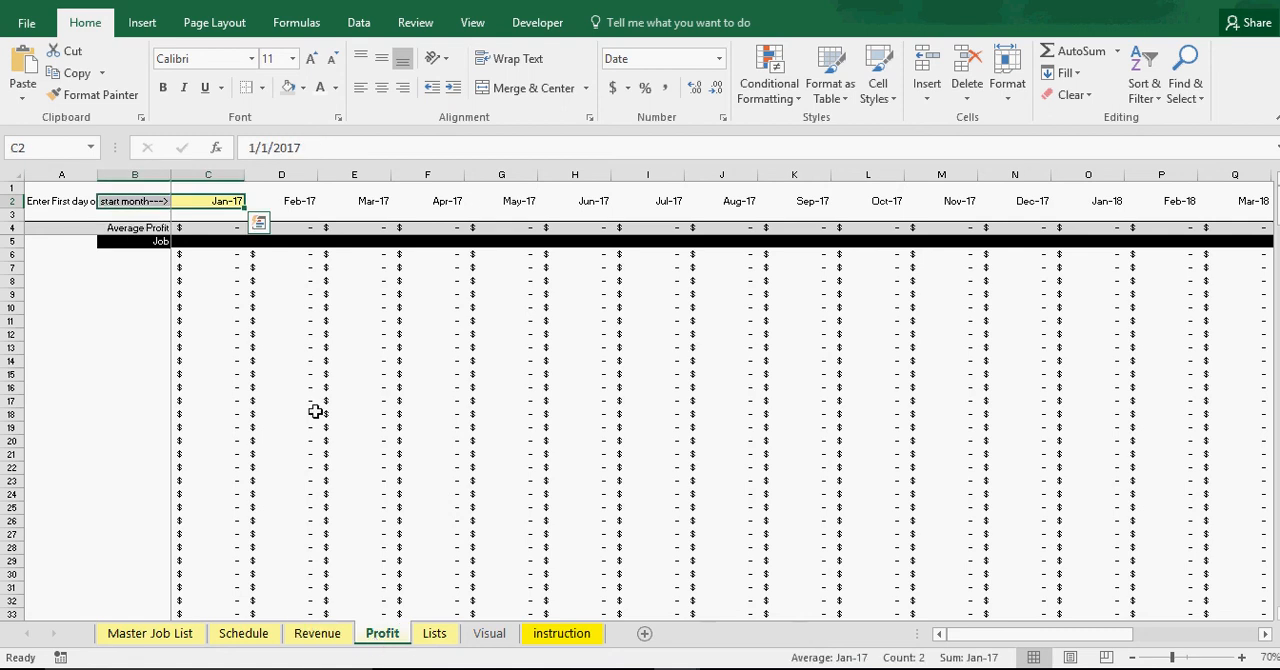
{"action": "left_click", "coordinate": [330, 634]}
{"action": "left_click", "coordinate": [382, 635]}
{"action": "left_click", "coordinate": [166, 638]}
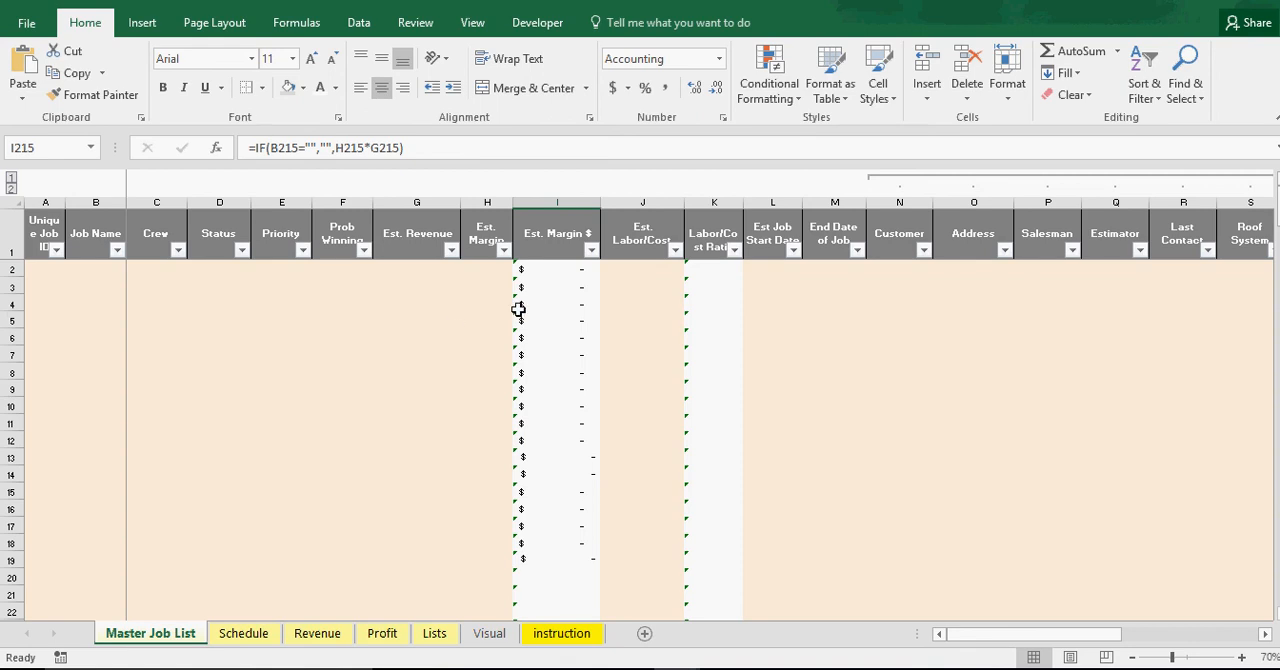
{"action": "left_click", "coordinate": [411, 266]}
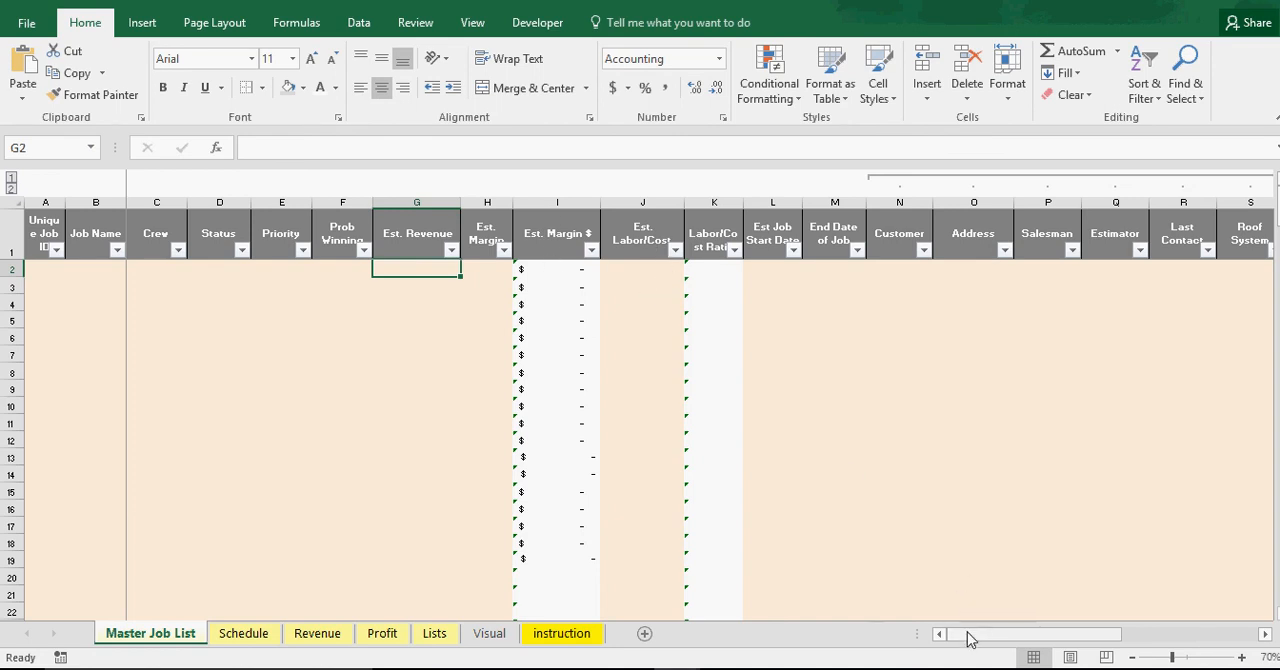
{"action": "left_click", "coordinate": [380, 636]}
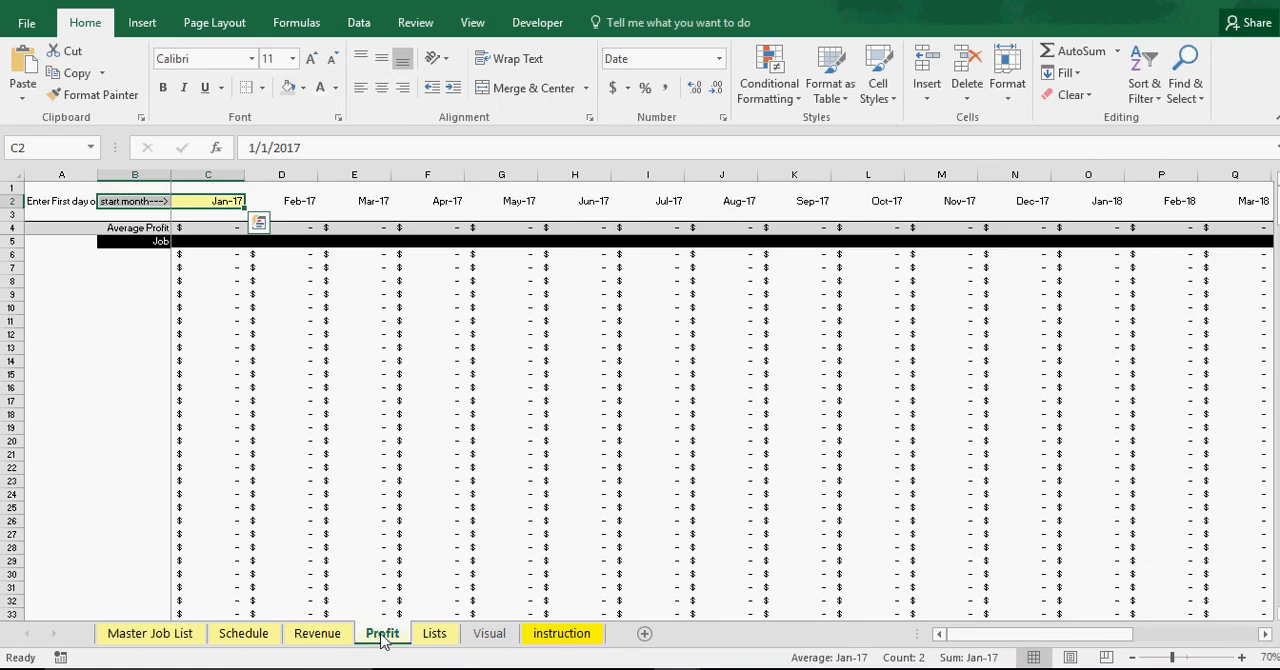
{"action": "left_click", "coordinate": [383, 361]}
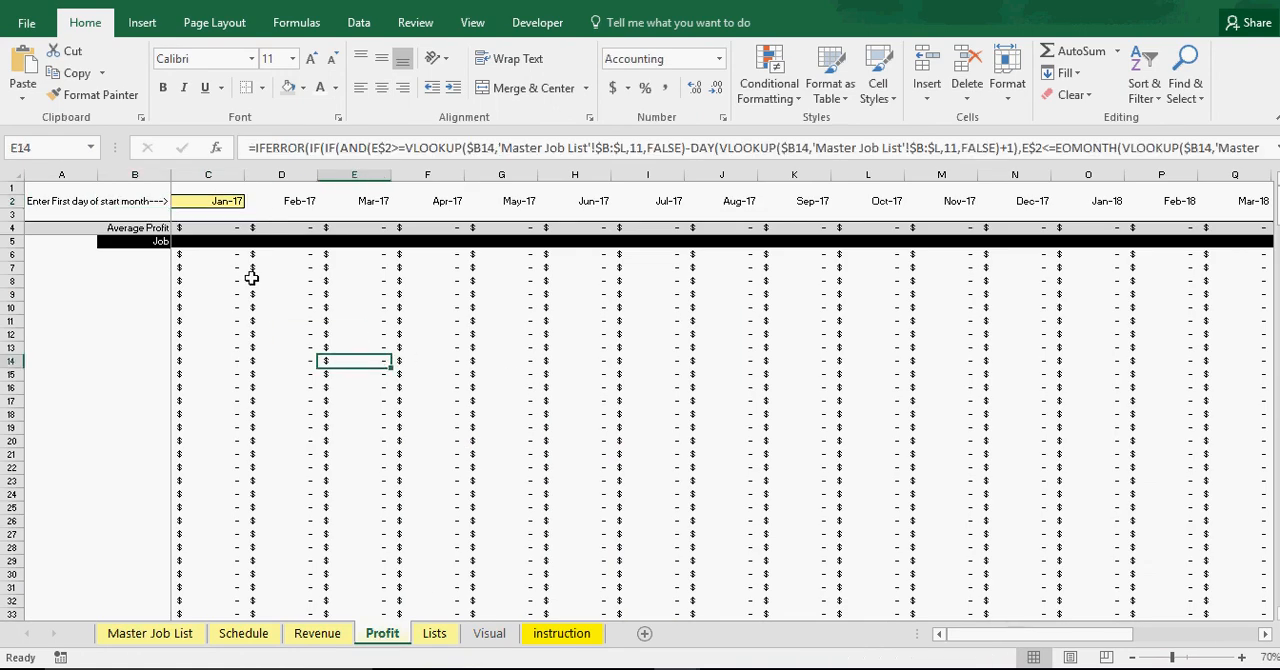
{"action": "left_click_drag", "start_coordinate": [222, 251], "coordinate": [477, 257]}
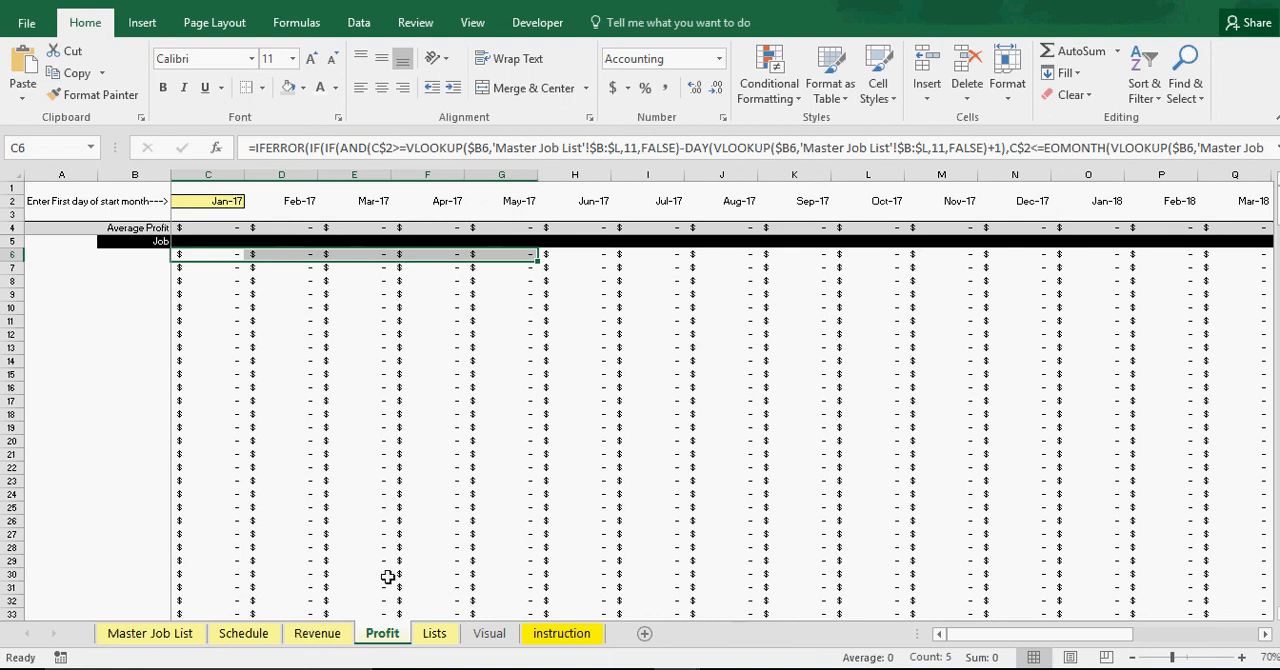
Review the status and crew entries on the Lists sheet, the Visual sheet's two charts and the instruction sheet
{"action": "left_click", "coordinate": [435, 634]}
{"action": "left_click", "coordinate": [382, 397]}
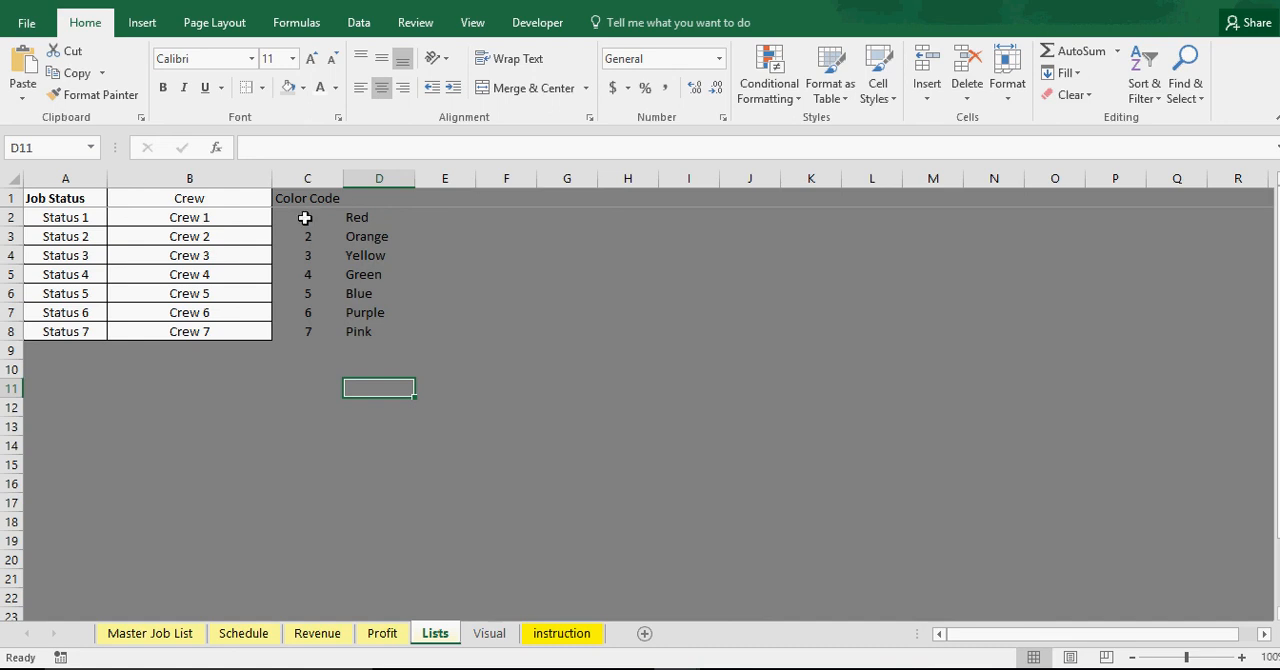
{"action": "left_click", "coordinate": [490, 634]}
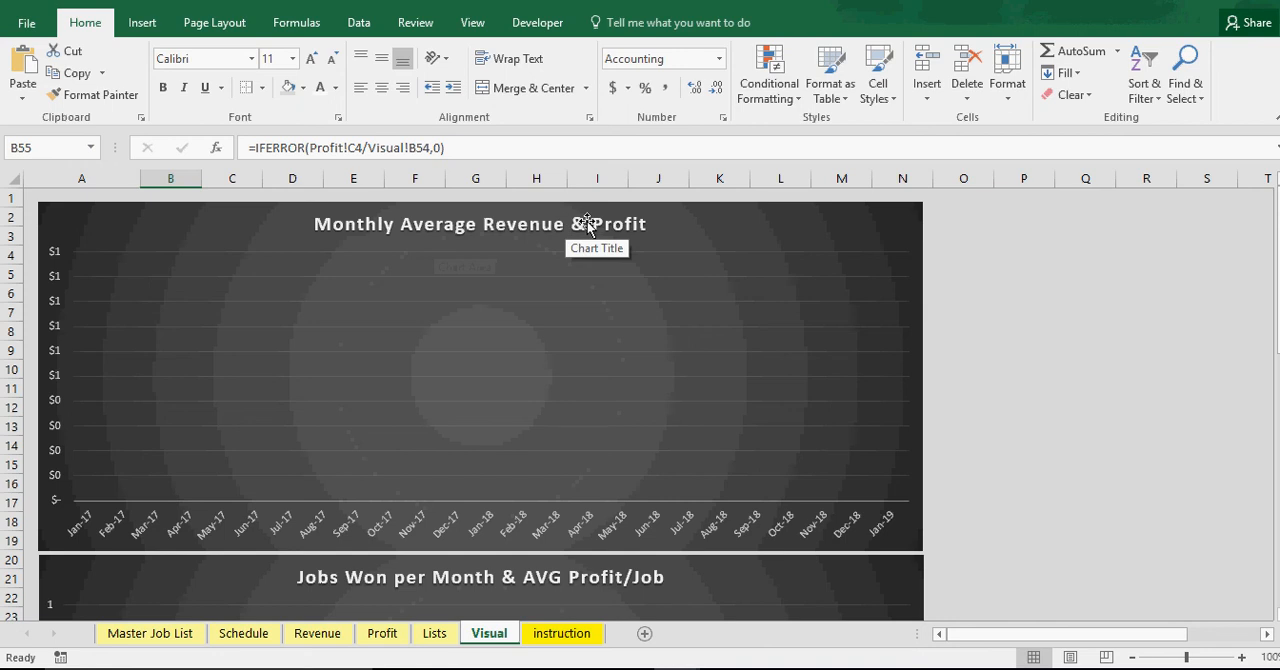
{"action": "scroll", "coordinate": [492, 429], "scroll_direction": "down", "scroll_amount": 4}
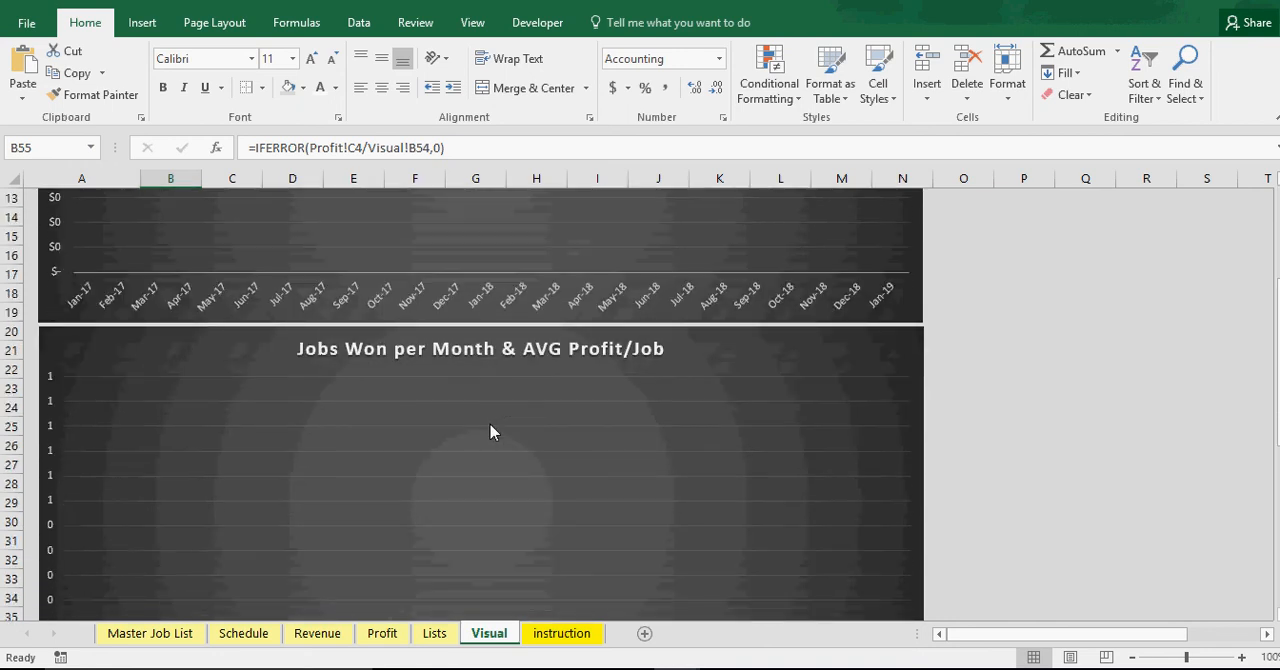
{"action": "scroll", "coordinate": [490, 432], "scroll_direction": "down", "scroll_amount": 1}
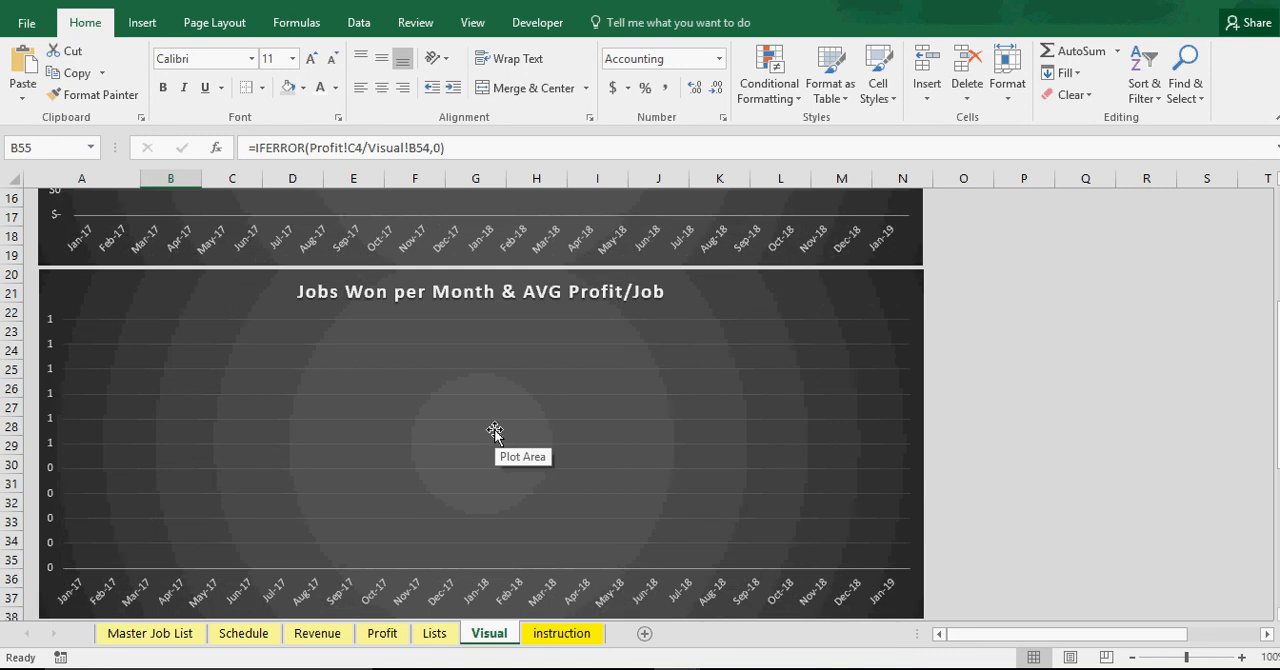
{"action": "left_click", "coordinate": [545, 635]}
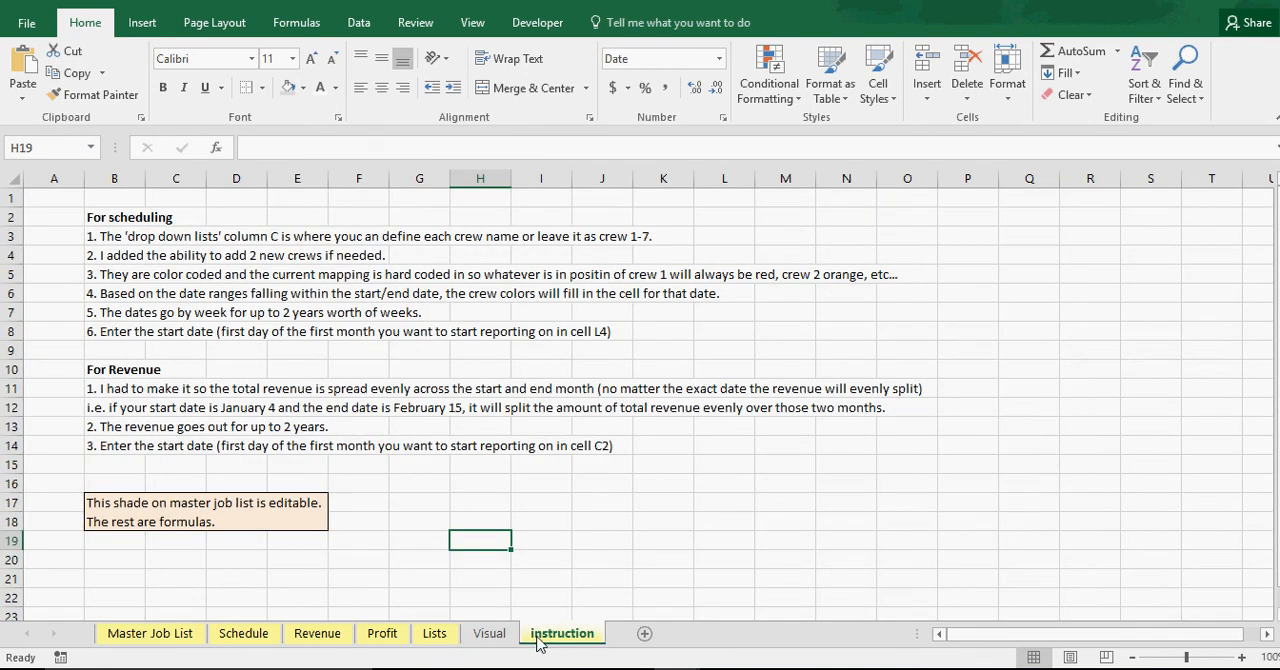
{"action": "left_click", "coordinate": [440, 640]}
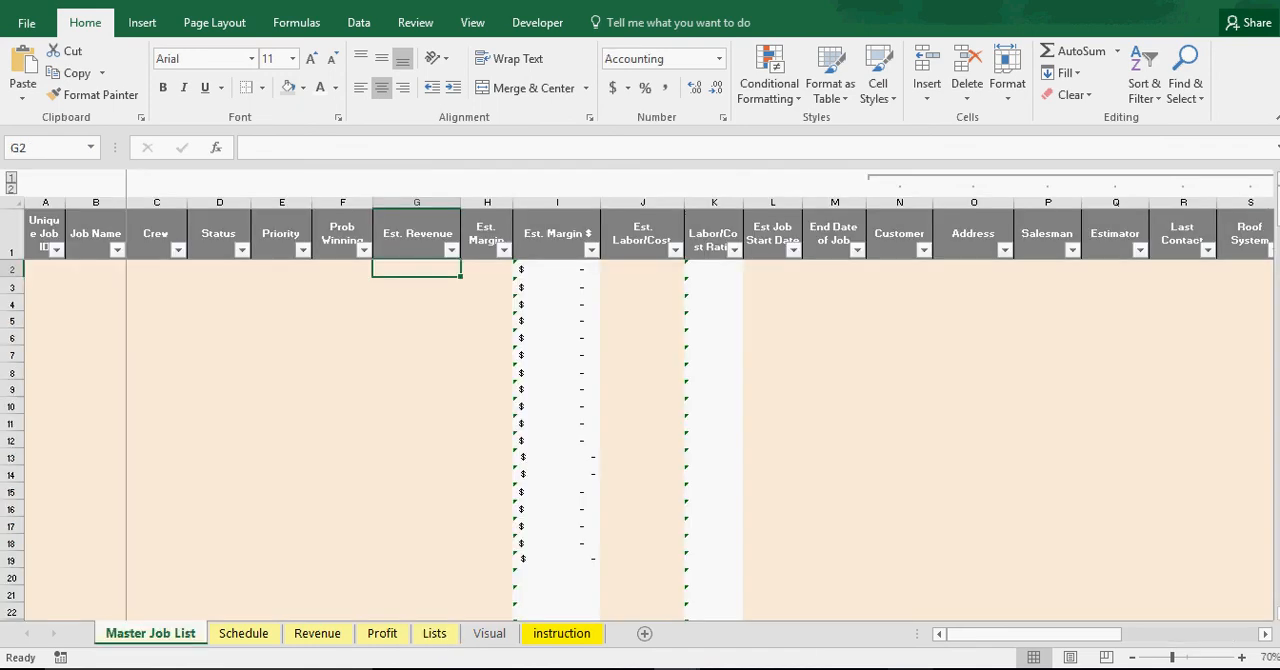
Enter the unique job ID a1 and the job name Job 1 in row 2 of the Master Job List
{"action": "mouse_move", "coordinate": [910, 668]}
{"action": "left_click", "coordinate": [938, 420]}
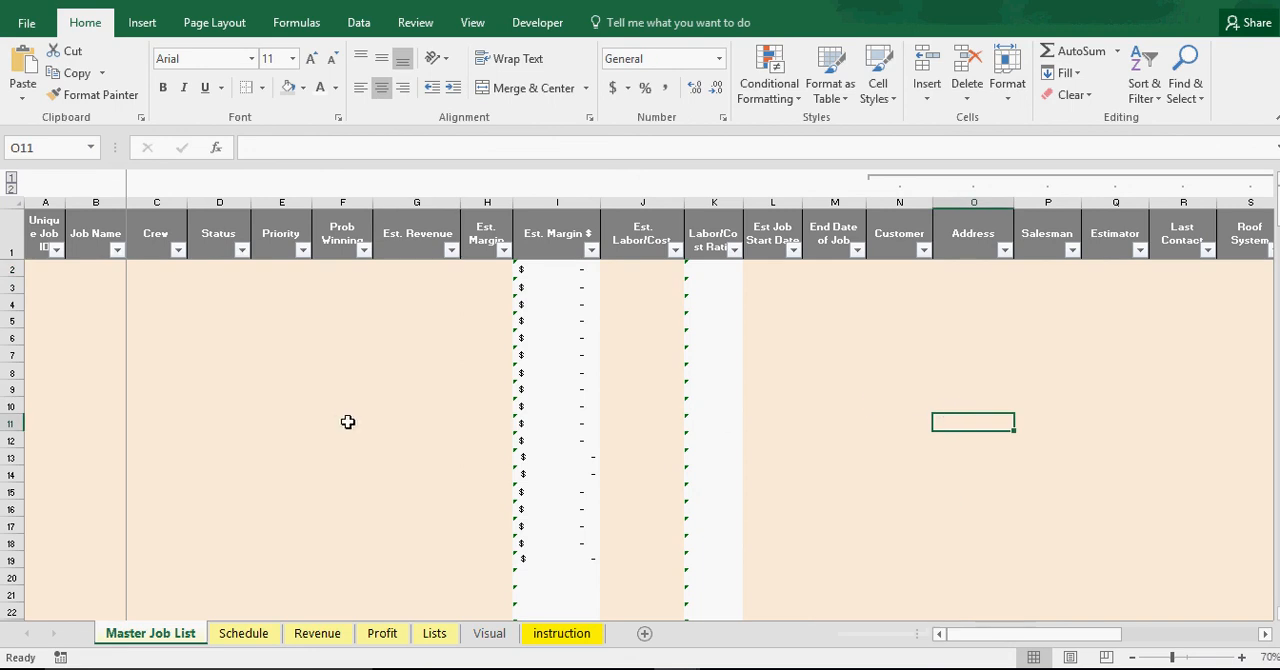
{"action": "left_click", "coordinate": [38, 270]}
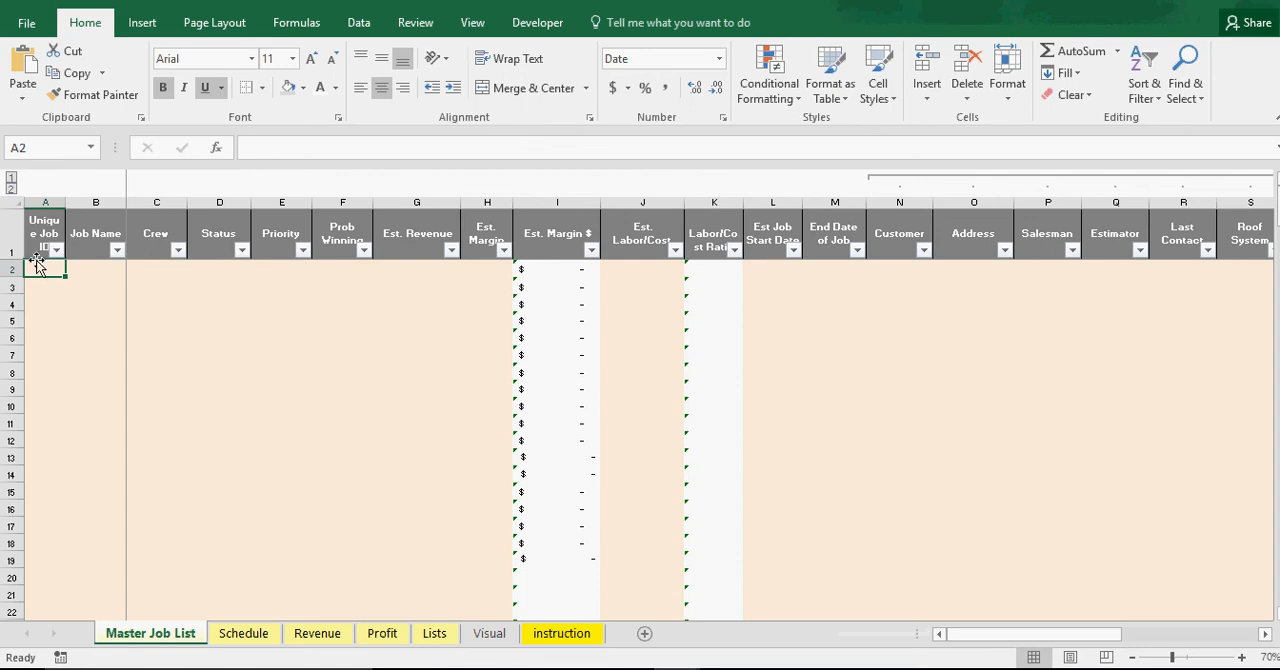
{"action": "type", "text": "a1"}
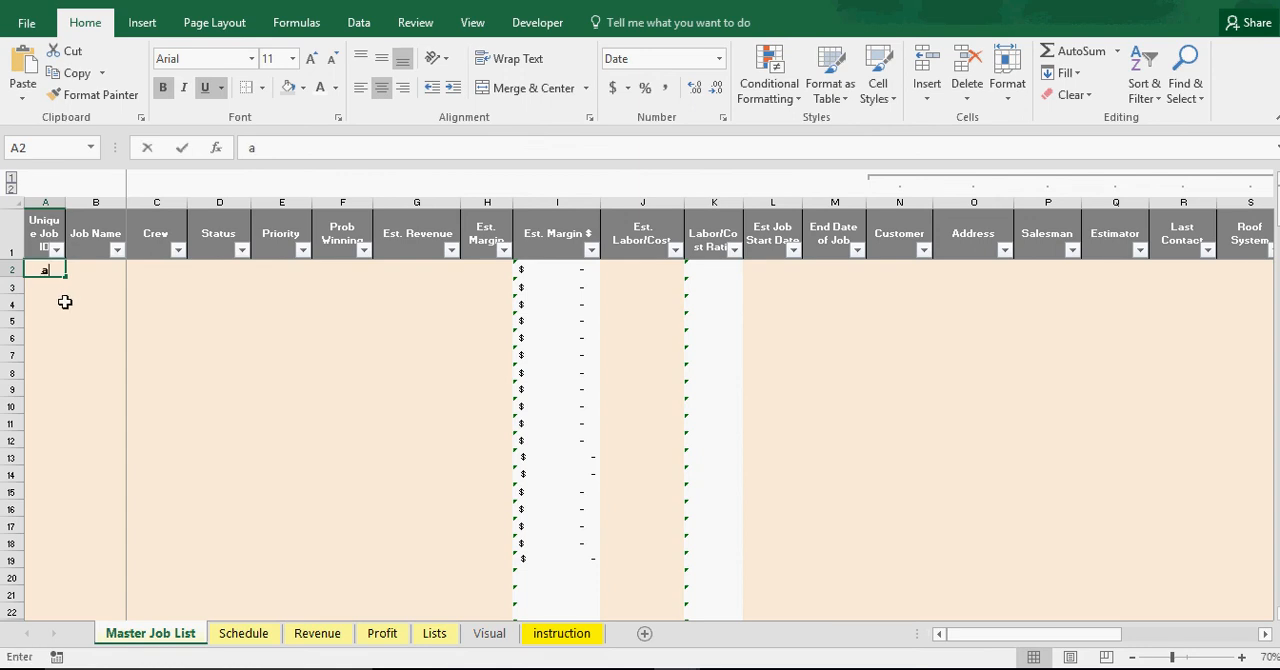
{"action": "left_click", "coordinate": [64, 385]}
{"action": "left_click", "coordinate": [116, 266]}
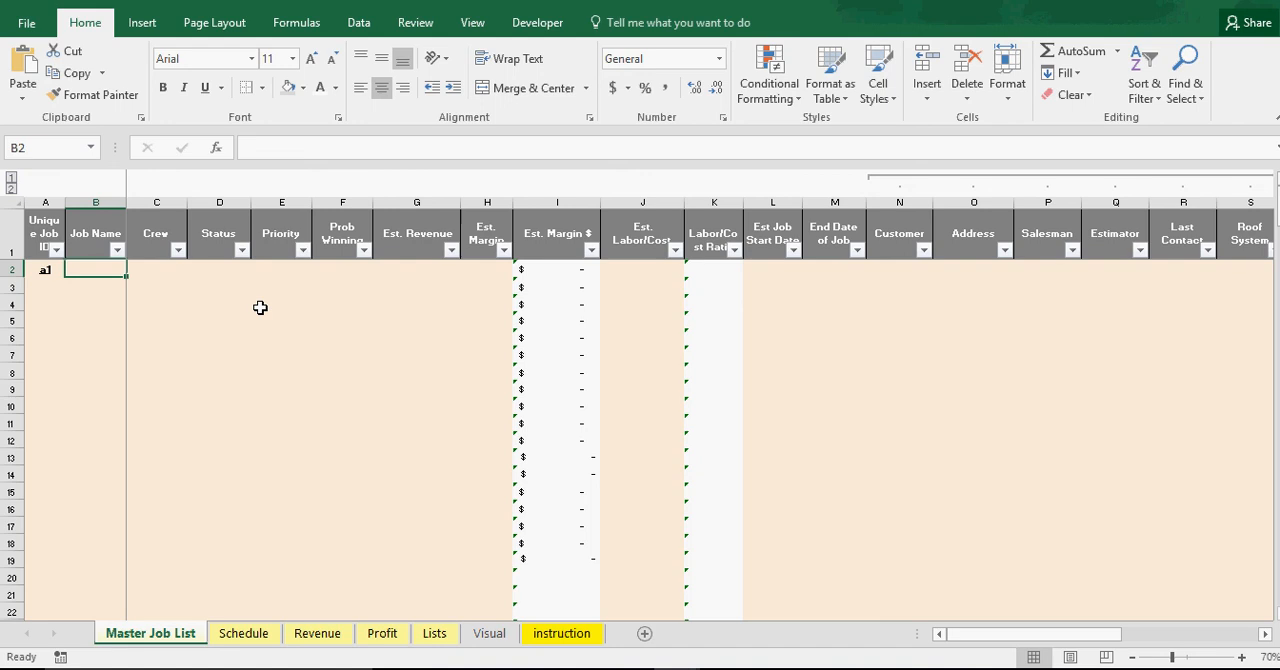
{"action": "type", "text": "Job 1"}
{"action": "key", "text": "Return"}
{"action": "key", "text": "Up"}
{"action": "key", "text": "Right"}
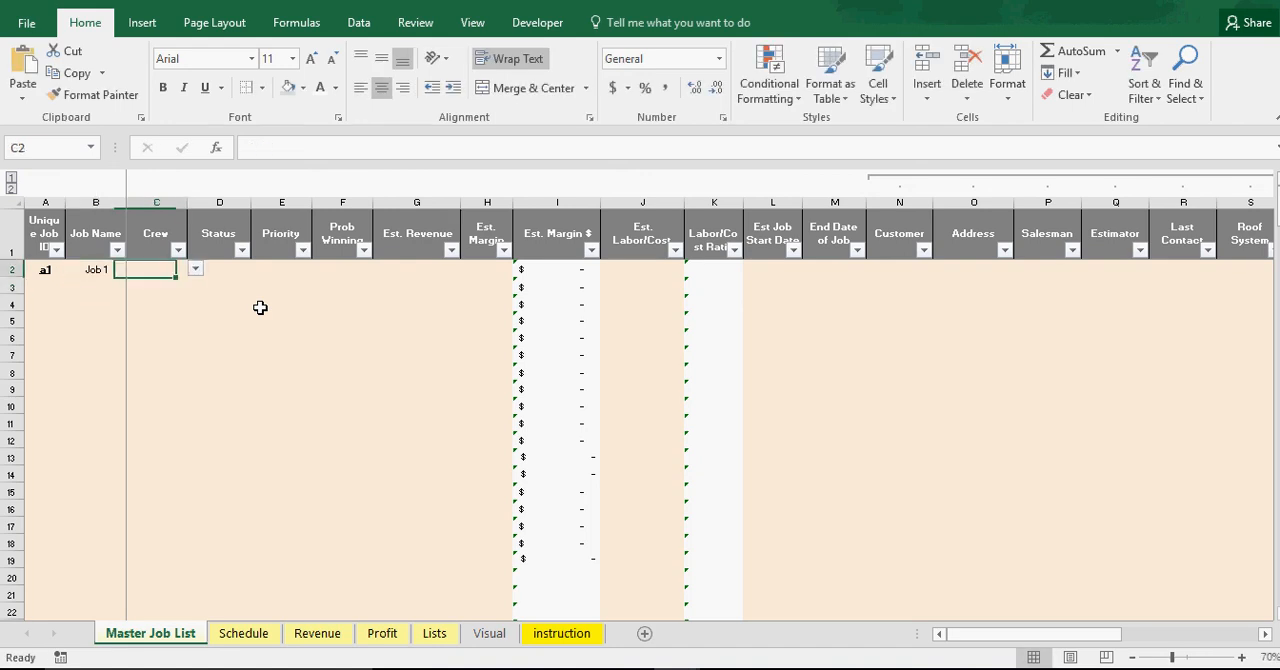
Assign Crew 1 and Status 3 to Job 1 in row 2 of the Master Job List
{"action": "left_click", "coordinate": [195, 269]}
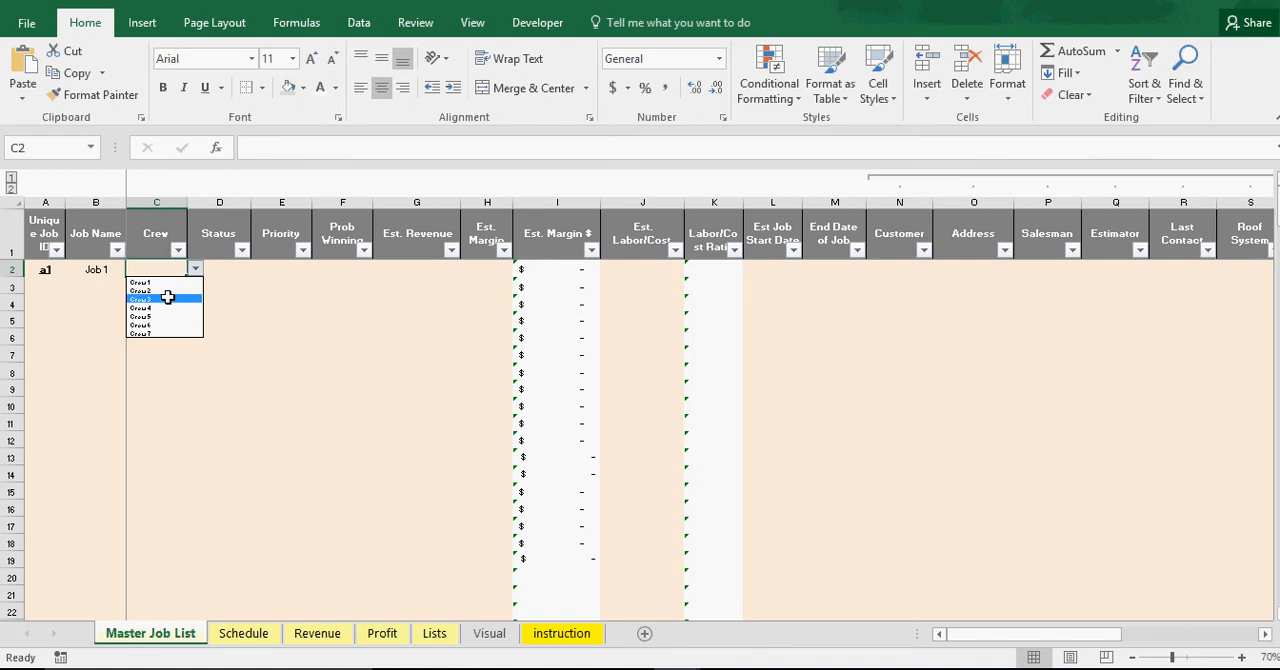
{"action": "left_click", "coordinate": [168, 282]}
{"action": "left_click", "coordinate": [217, 267]}
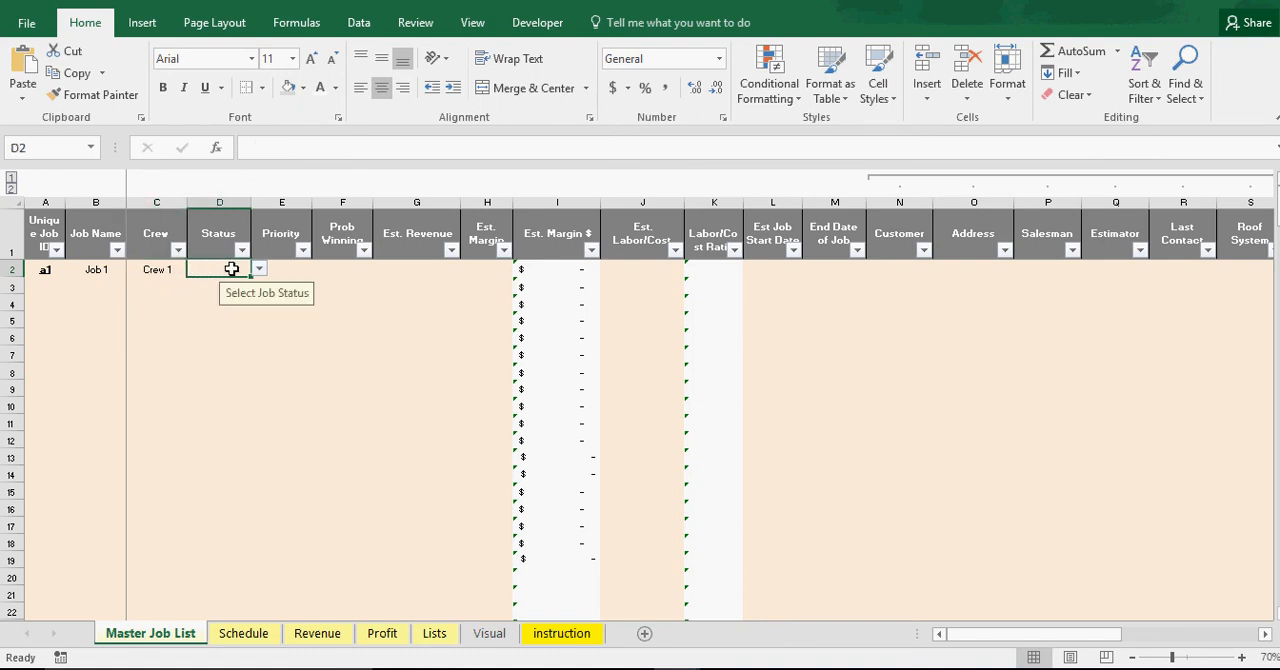
{"action": "left_click", "coordinate": [258, 268]}
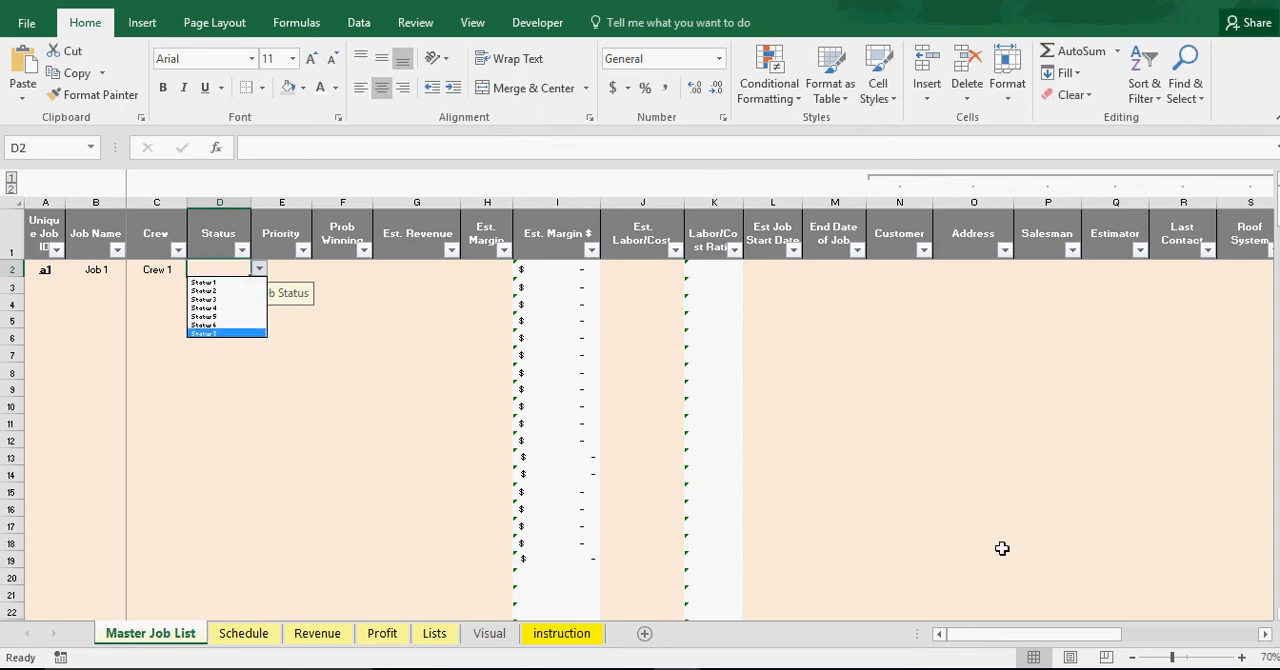
{"action": "left_click", "coordinate": [222, 299]}
{"action": "left_click", "coordinate": [219, 352]}
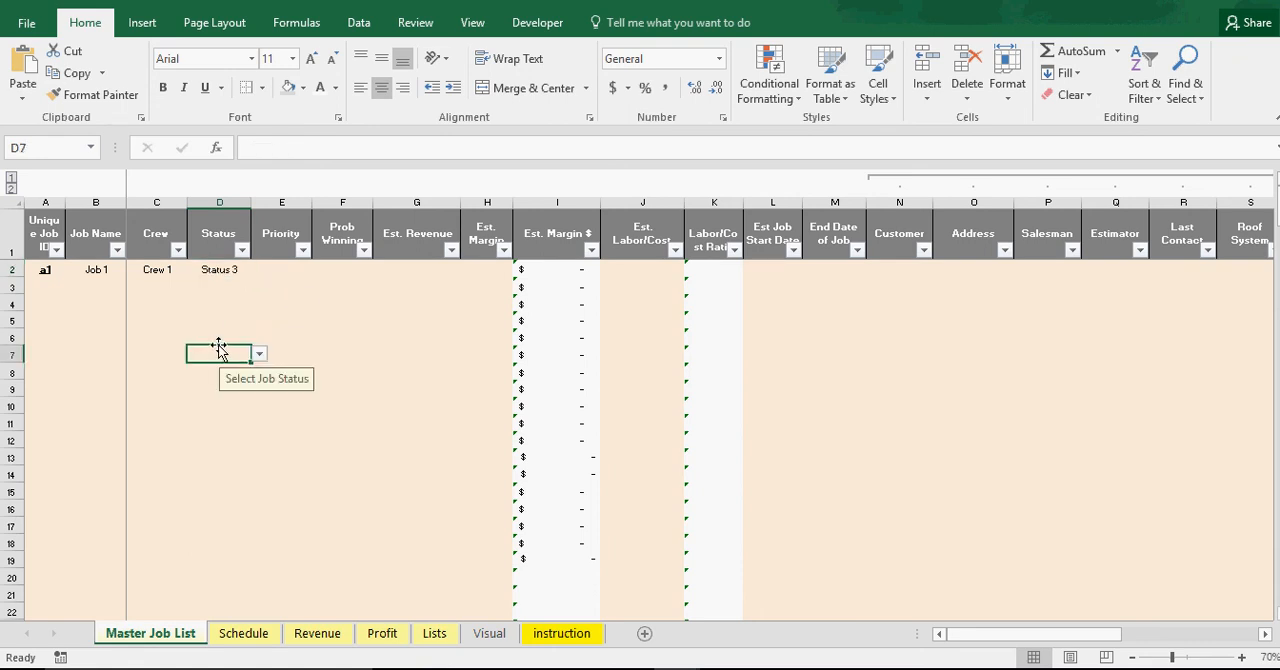
{"action": "left_click", "coordinate": [283, 270]}
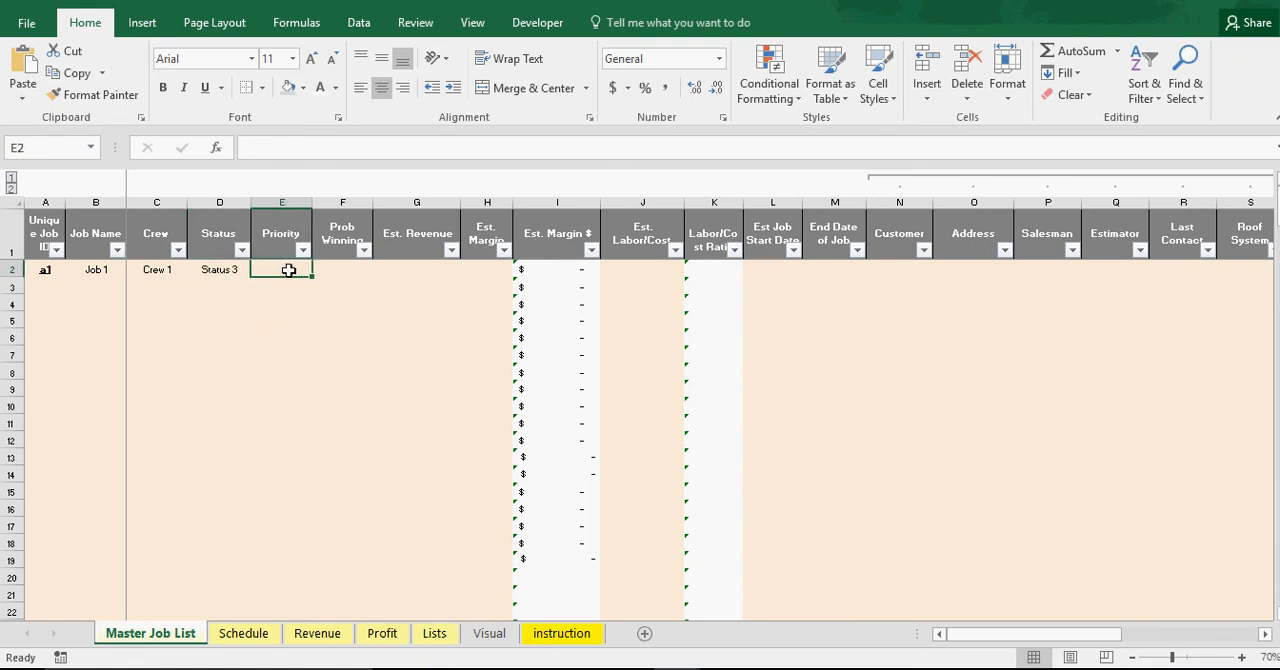
{"action": "left_click", "coordinate": [277, 288]}
{"action": "left_click", "coordinate": [281, 275]}
{"action": "left_click", "coordinate": [285, 347]}
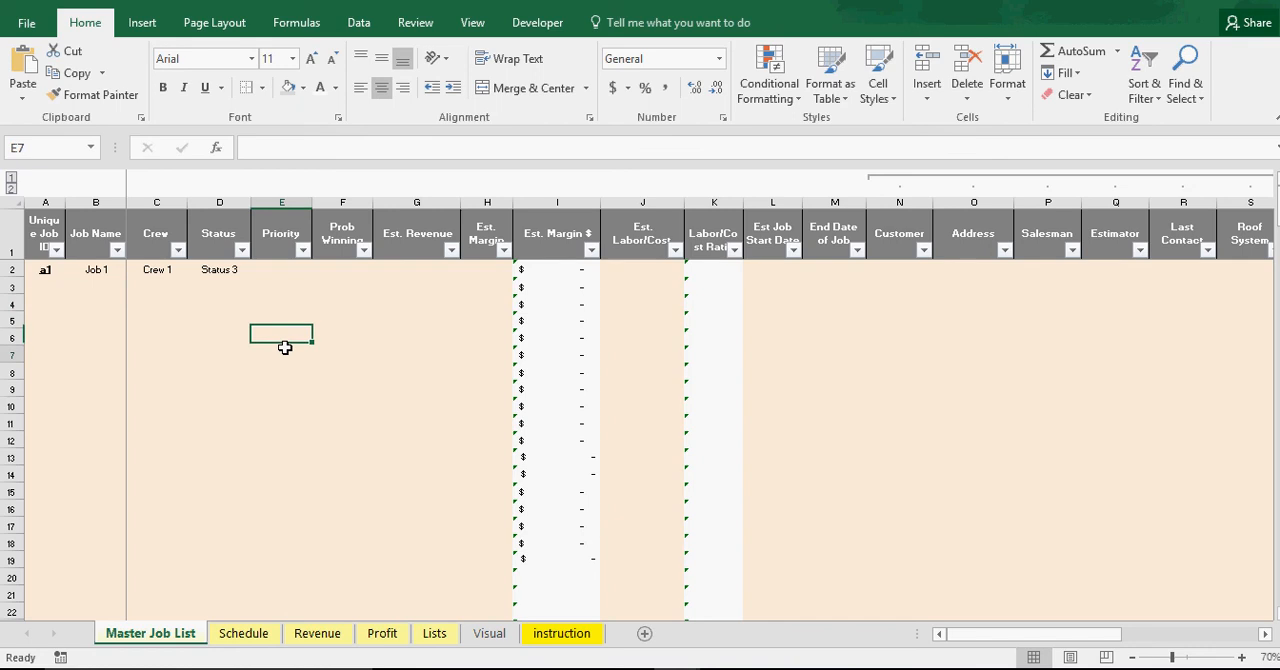
{"action": "left_click", "coordinate": [284, 385]}
{"action": "left_click", "coordinate": [281, 269]}
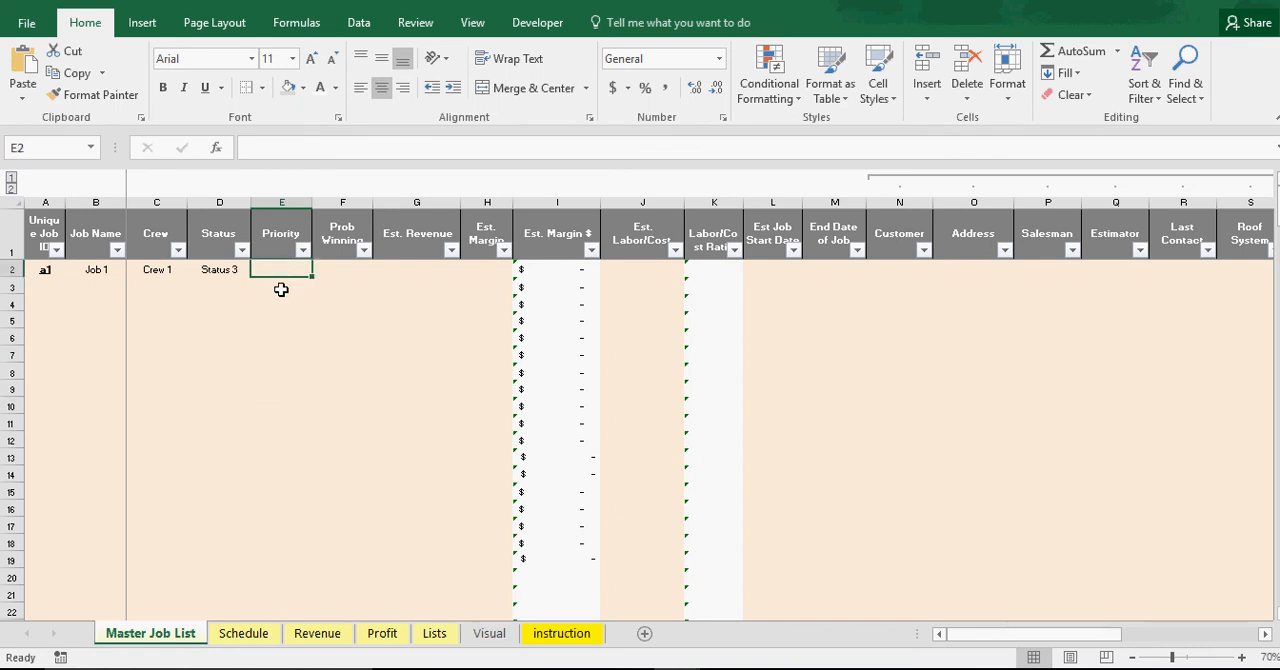
{"action": "left_click", "coordinate": [281, 289]}
{"action": "left_click", "coordinate": [282, 355]}
{"action": "left_click", "coordinate": [283, 404]}
{"action": "left_click", "coordinate": [285, 301]}
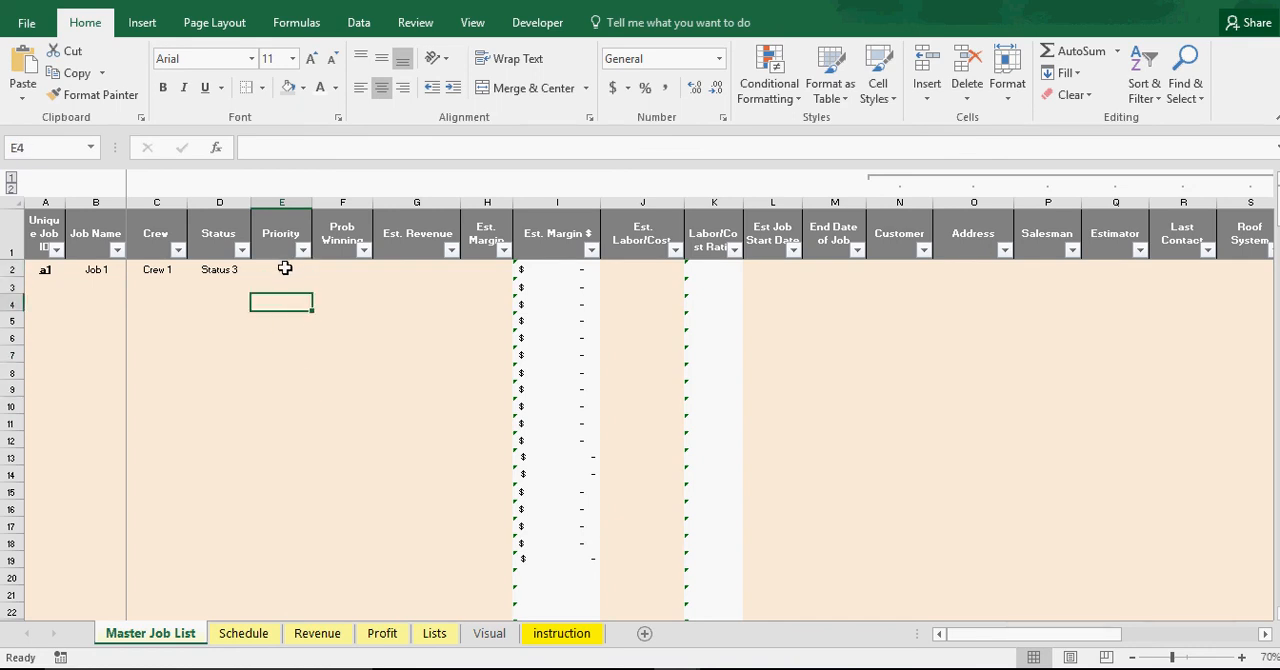
{"action": "left_click", "coordinate": [282, 288]}
{"action": "left_click", "coordinate": [283, 269]}
{"action": "left_click", "coordinate": [283, 320]}
{"action": "left_click", "coordinate": [285, 355]}
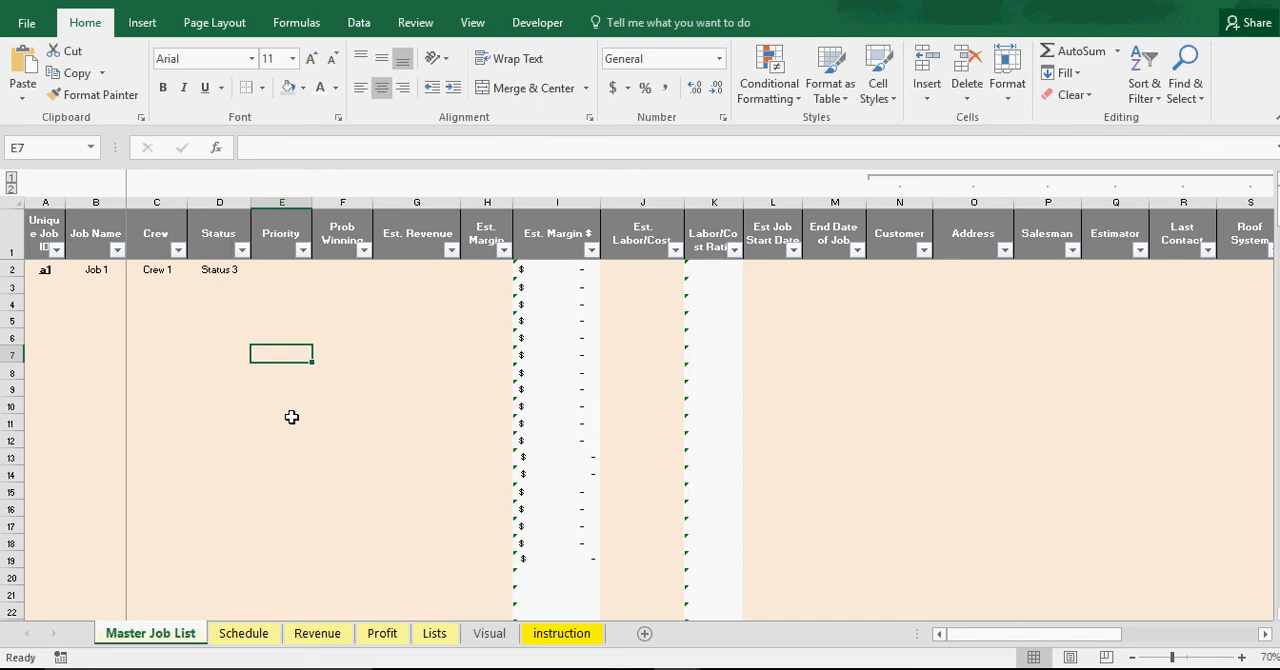
{"action": "left_click", "coordinate": [271, 305]}
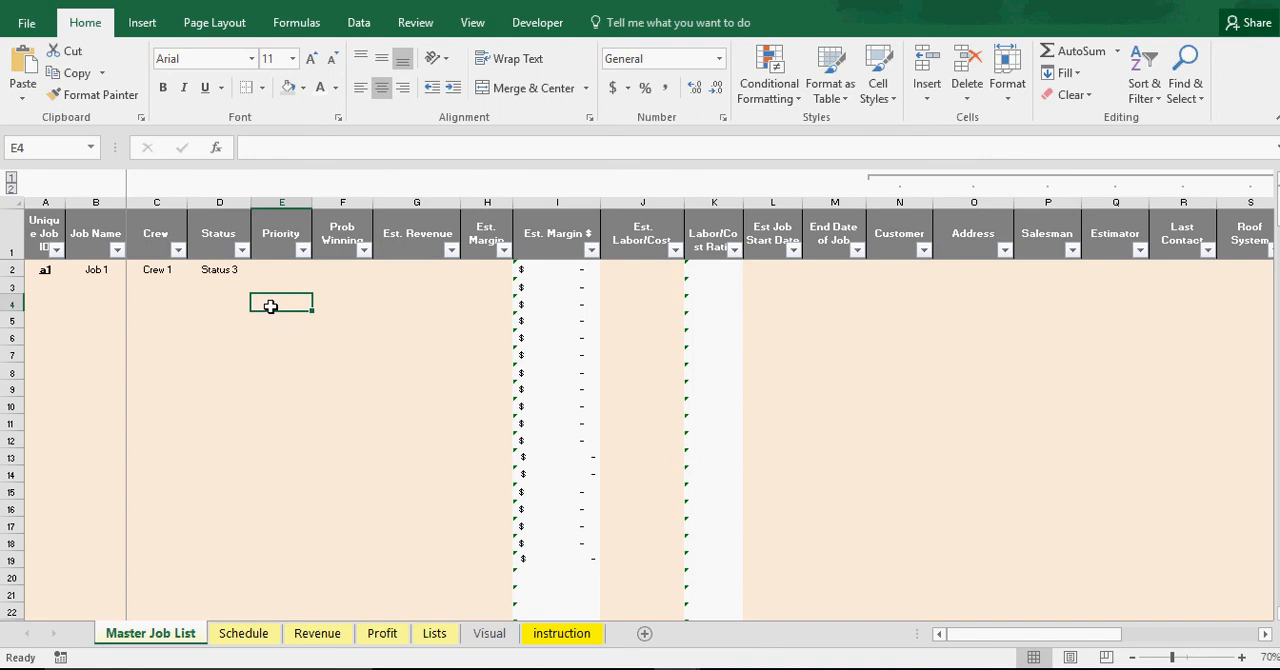
{"action": "left_click", "coordinate": [274, 270]}
{"action": "left_click", "coordinate": [277, 318]}
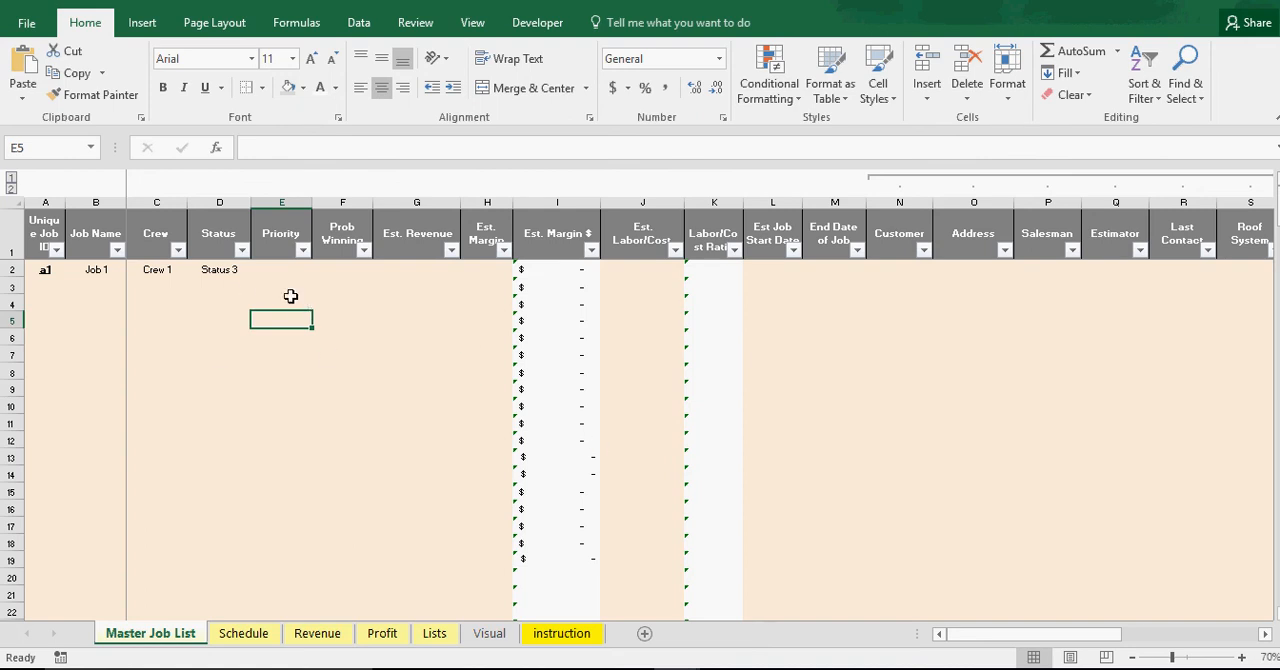
{"action": "left_click", "coordinate": [272, 272]}
{"action": "left_click", "coordinate": [271, 324]}
{"action": "left_click", "coordinate": [273, 270]}
{"action": "left_click", "coordinate": [280, 300]}
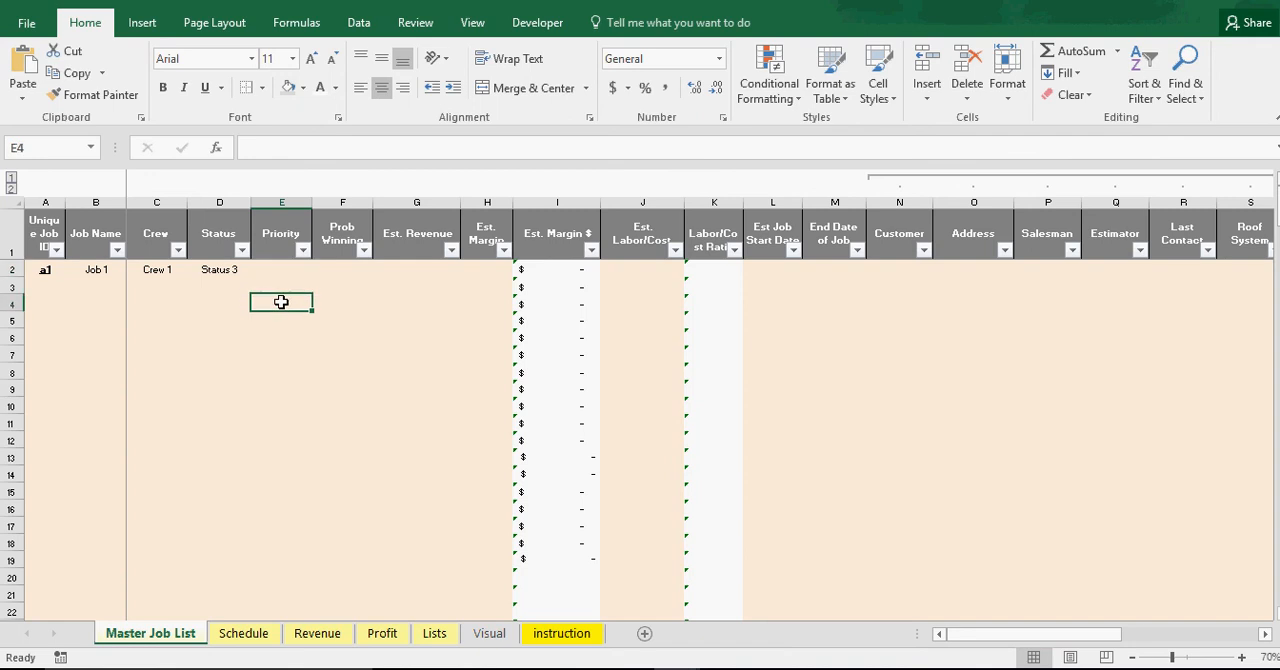
{"action": "left_click", "coordinate": [280, 288]}
{"action": "left_click", "coordinate": [282, 304]}
{"action": "left_click", "coordinate": [283, 271]}
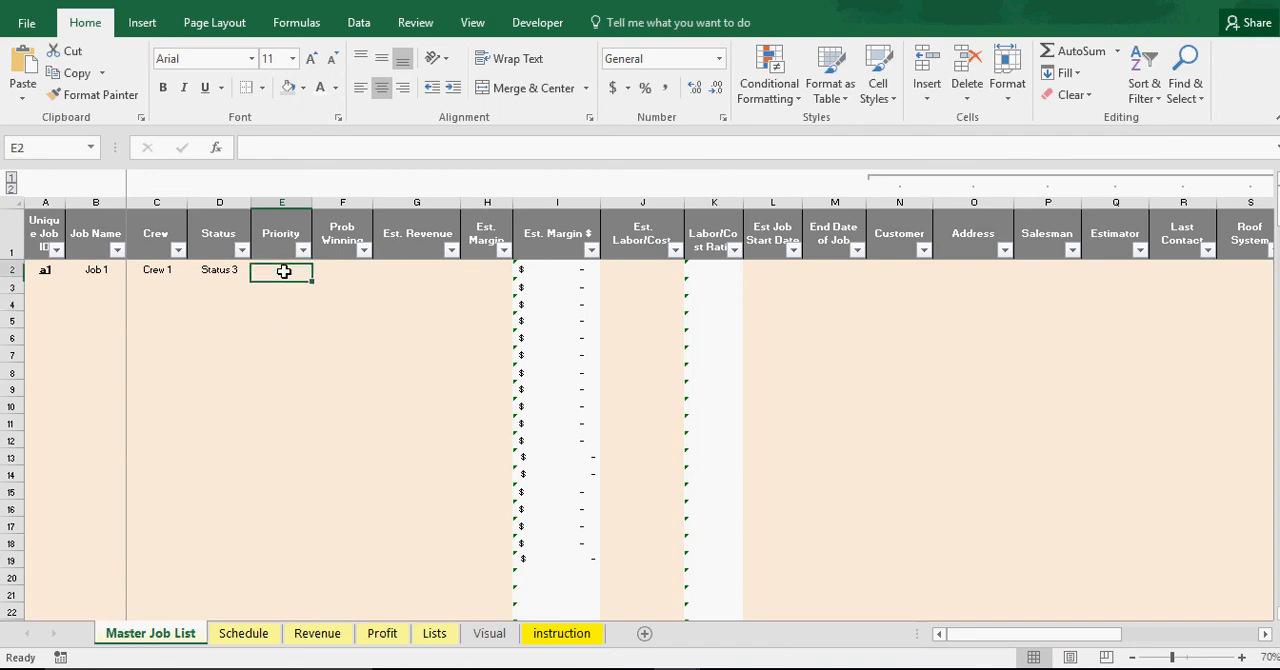
{"action": "left_click", "coordinate": [350, 268]}
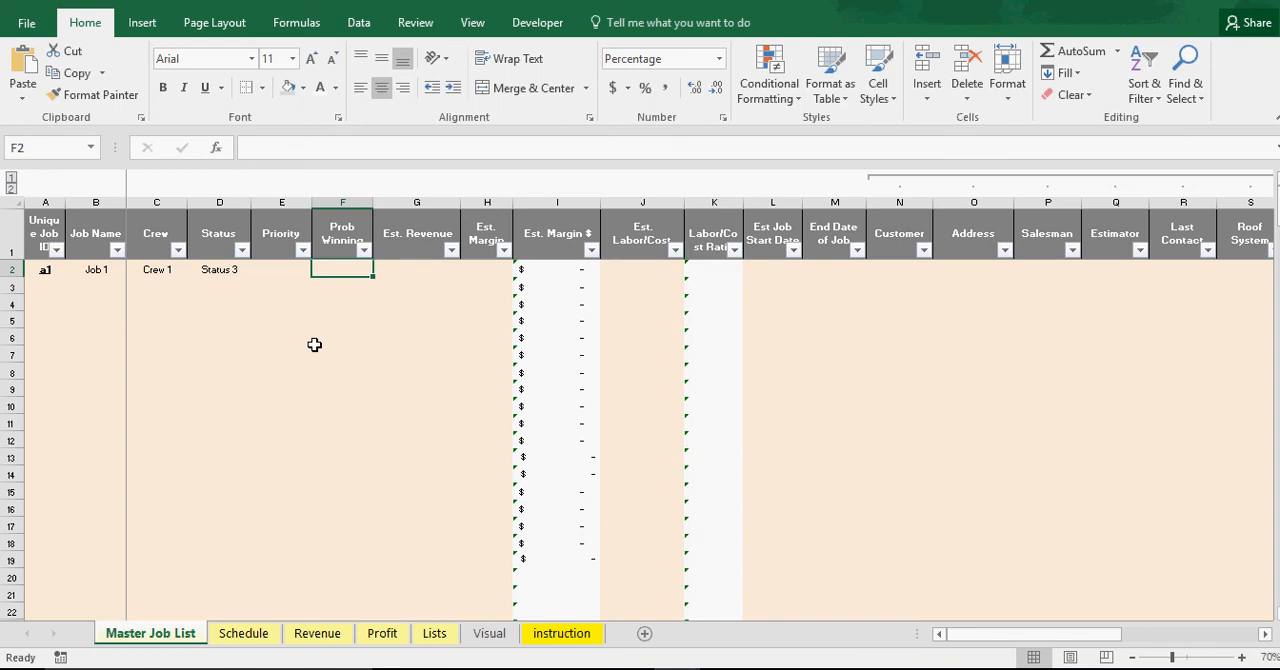
{"action": "left_click", "coordinate": [340, 302]}
{"action": "left_click", "coordinate": [331, 271]}
{"action": "left_click", "coordinate": [352, 299]}
{"action": "left_click", "coordinate": [347, 271]}
{"action": "left_click", "coordinate": [346, 300]}
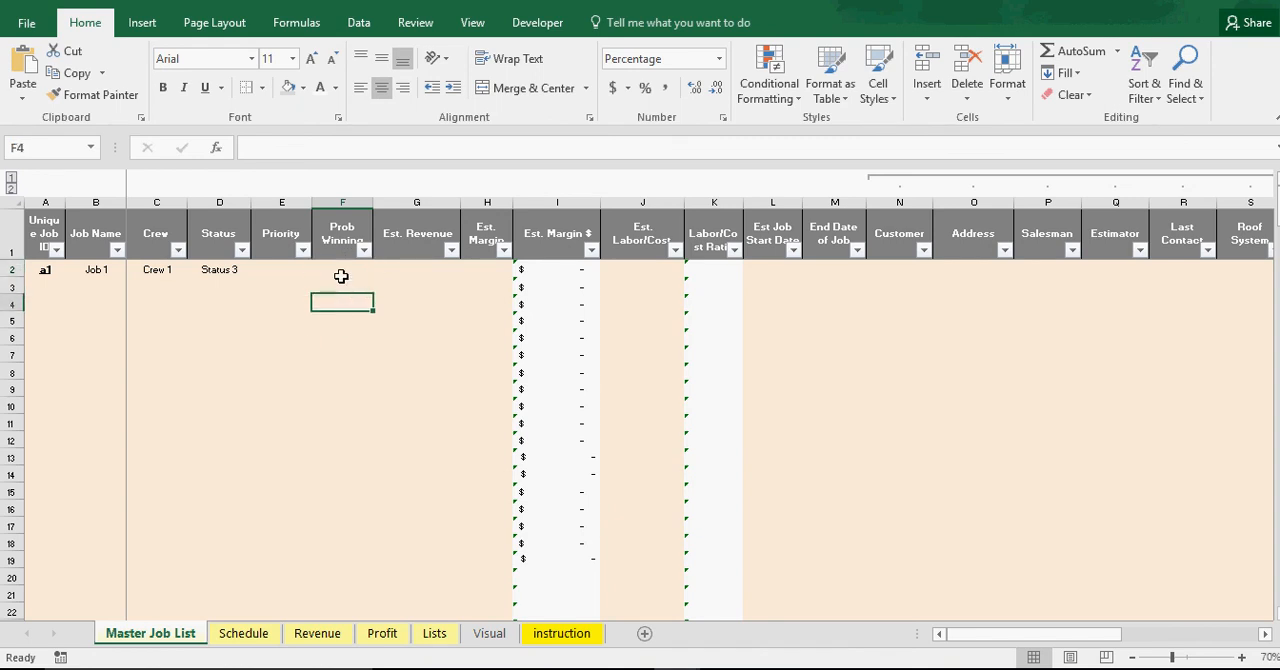
{"action": "left_click", "coordinate": [346, 268]}
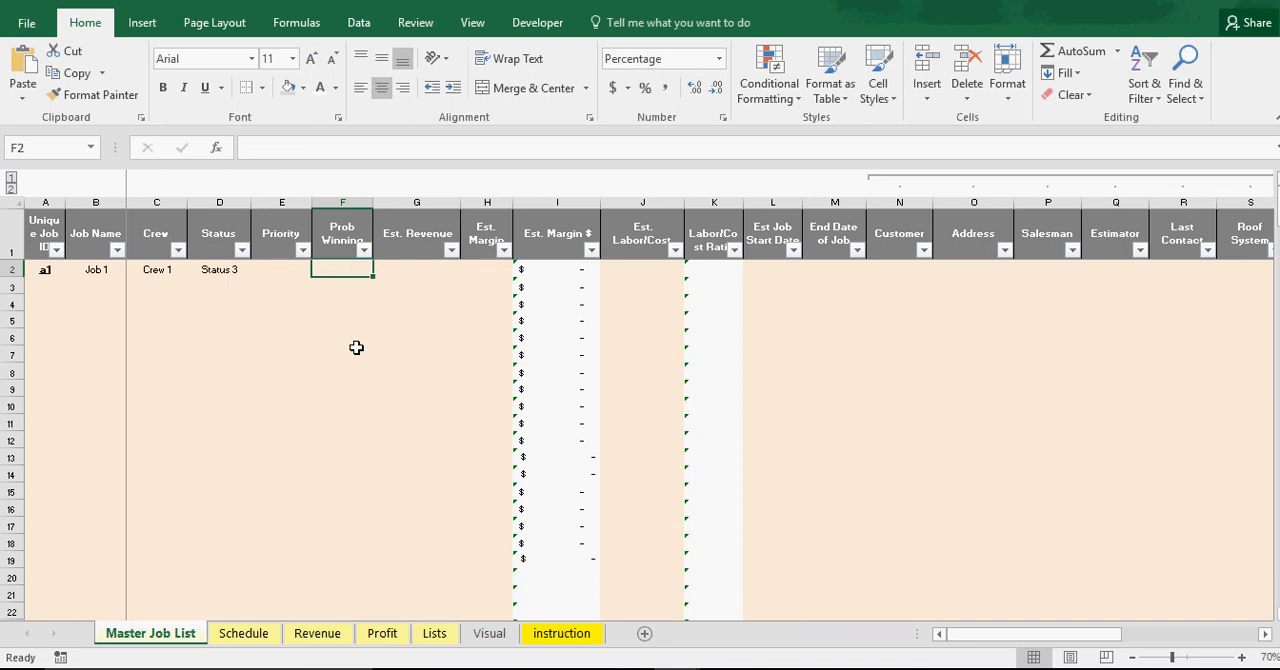
{"action": "left_click", "coordinate": [339, 286]}
{"action": "left_click", "coordinate": [342, 303]}
{"action": "left_click", "coordinate": [342, 320]}
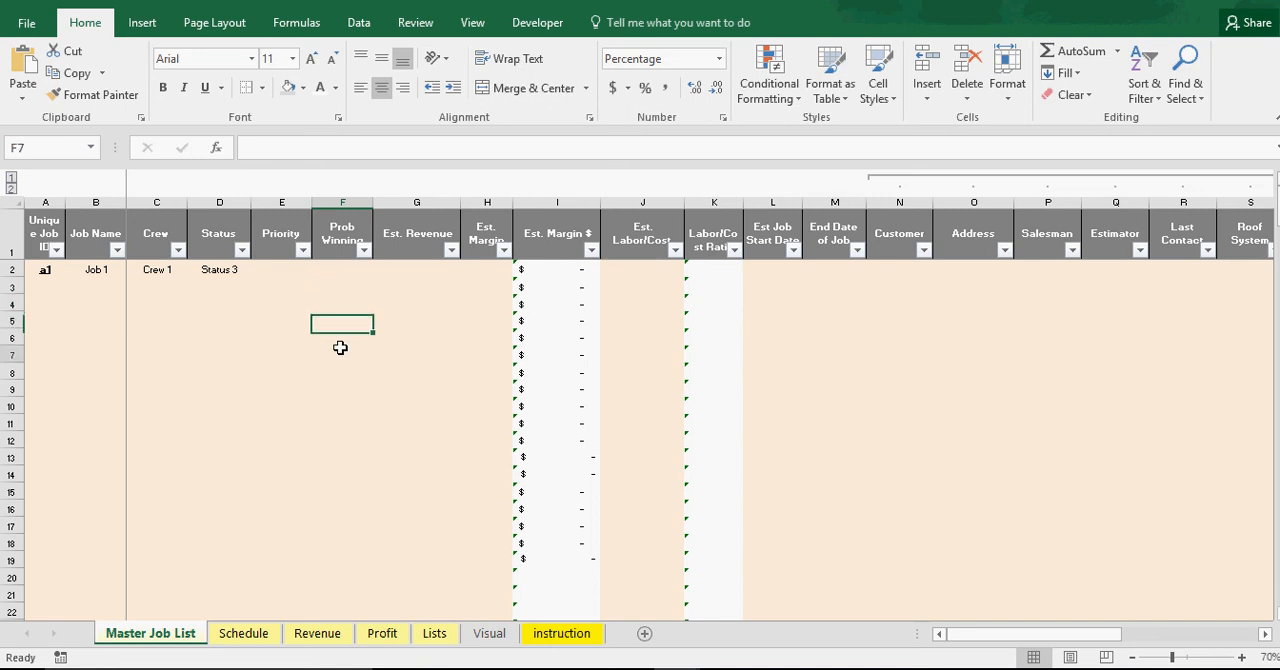
{"action": "left_click", "coordinate": [342, 350]}
{"action": "left_click", "coordinate": [342, 333]}
{"action": "left_click", "coordinate": [341, 270]}
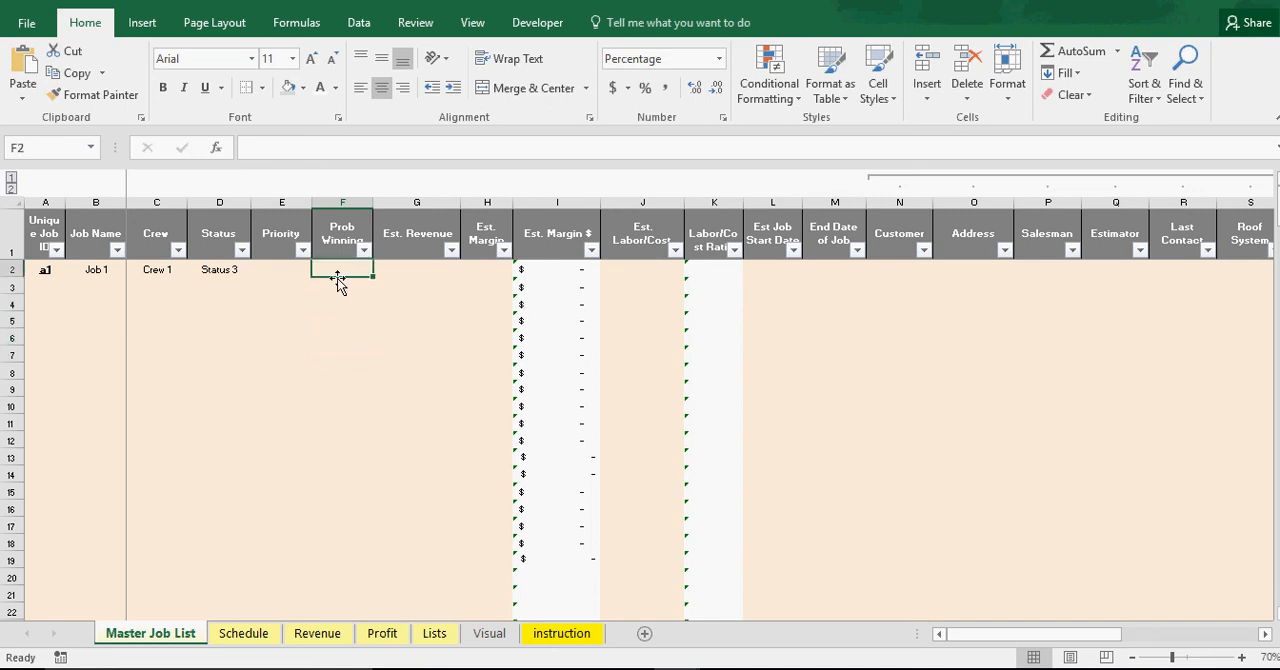
{"action": "left_click", "coordinate": [342, 286]}
{"action": "left_click", "coordinate": [342, 320]}
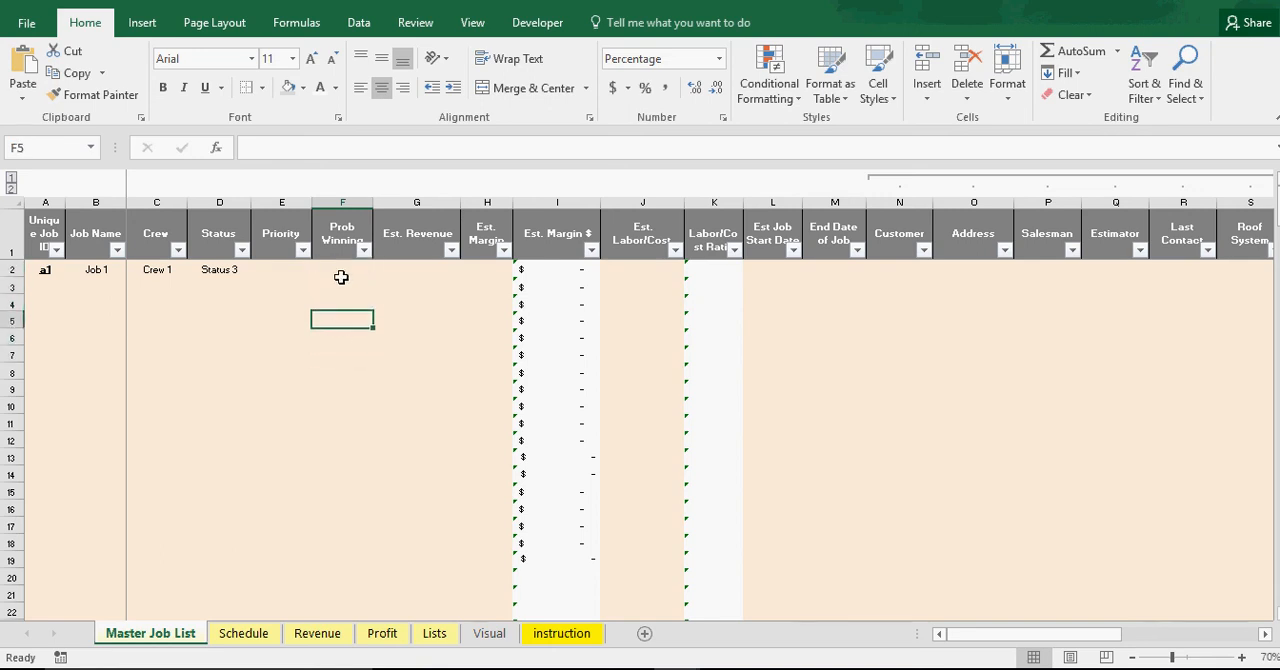
Set Job 1's Est. Revenue to 25,000 and its Est. Margin to 45%, and check the Est. Margin $ formula
{"action": "left_click", "coordinate": [421, 268]}
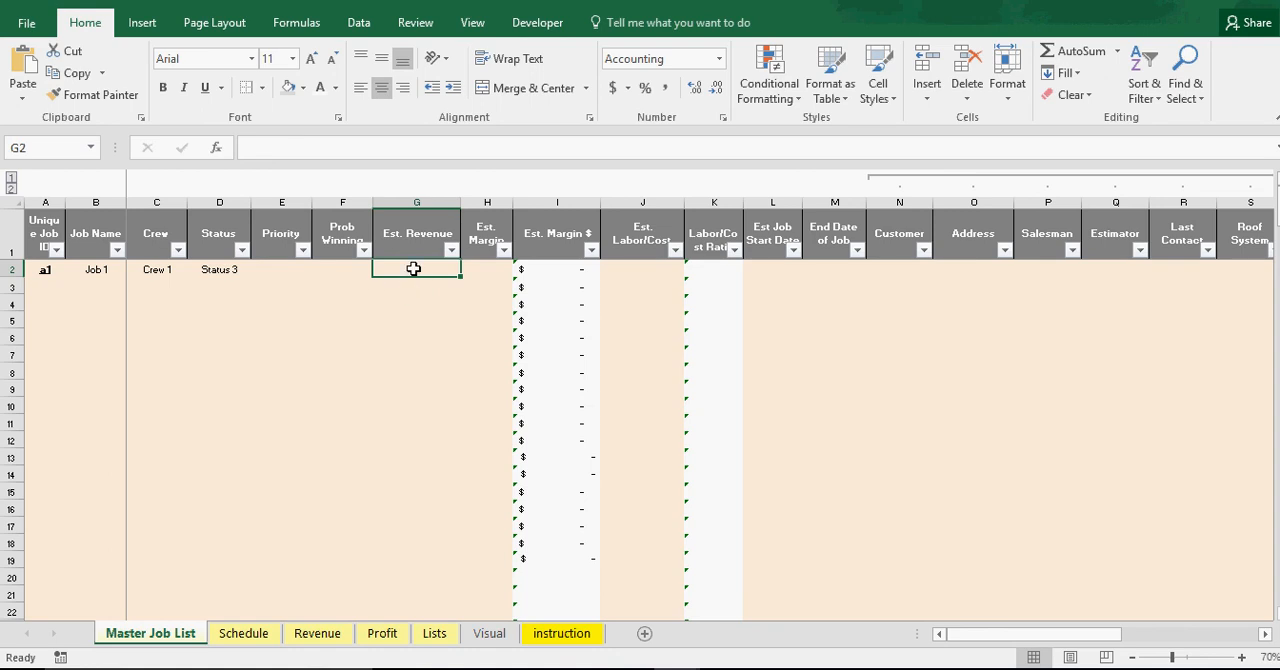
{"action": "type", "text": "20000"}
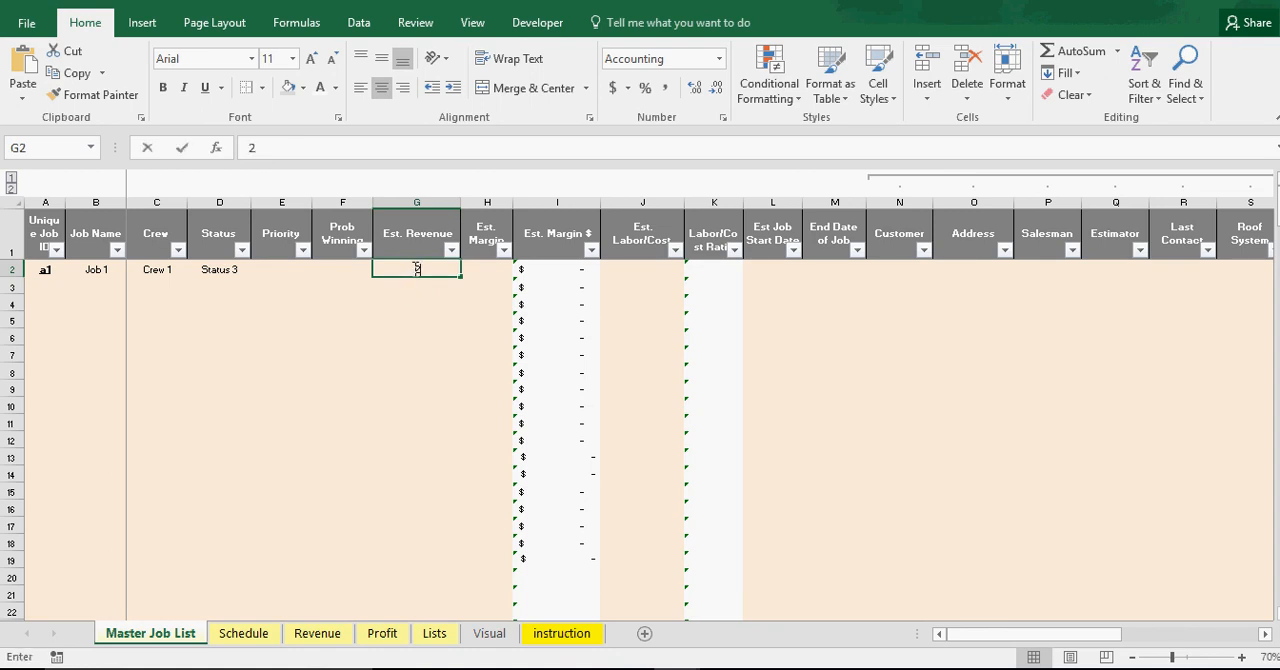
{"action": "key", "text": "Return"}
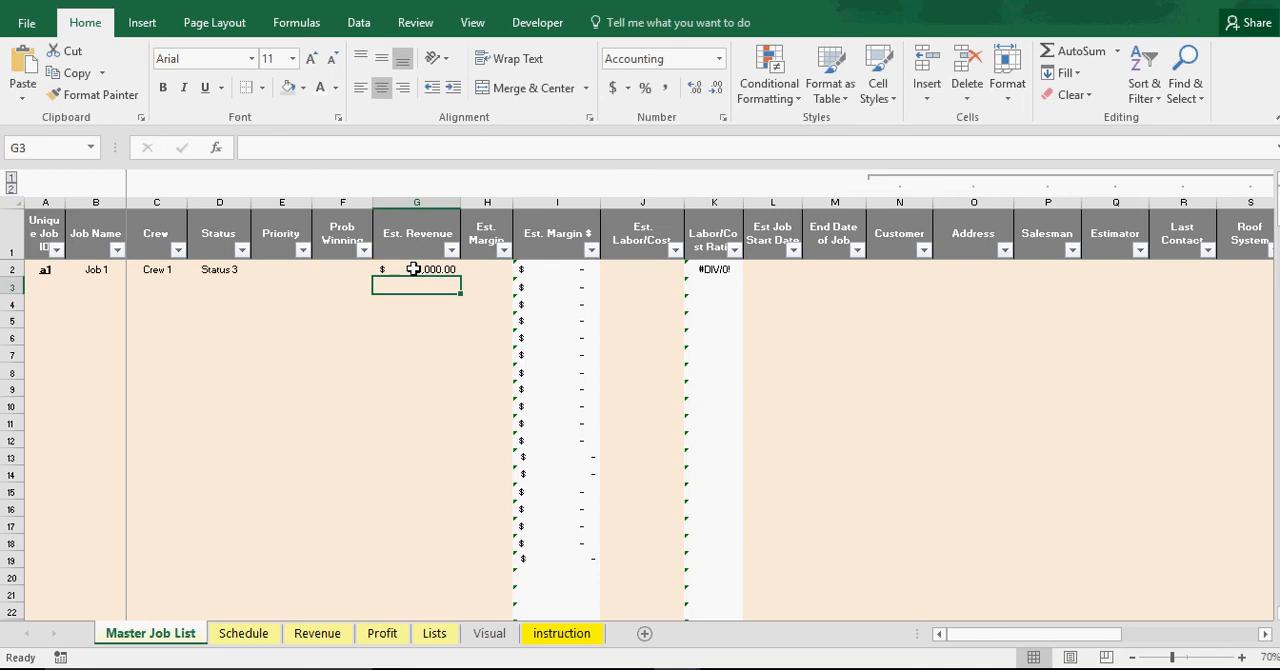
{"action": "left_click", "coordinate": [490, 275]}
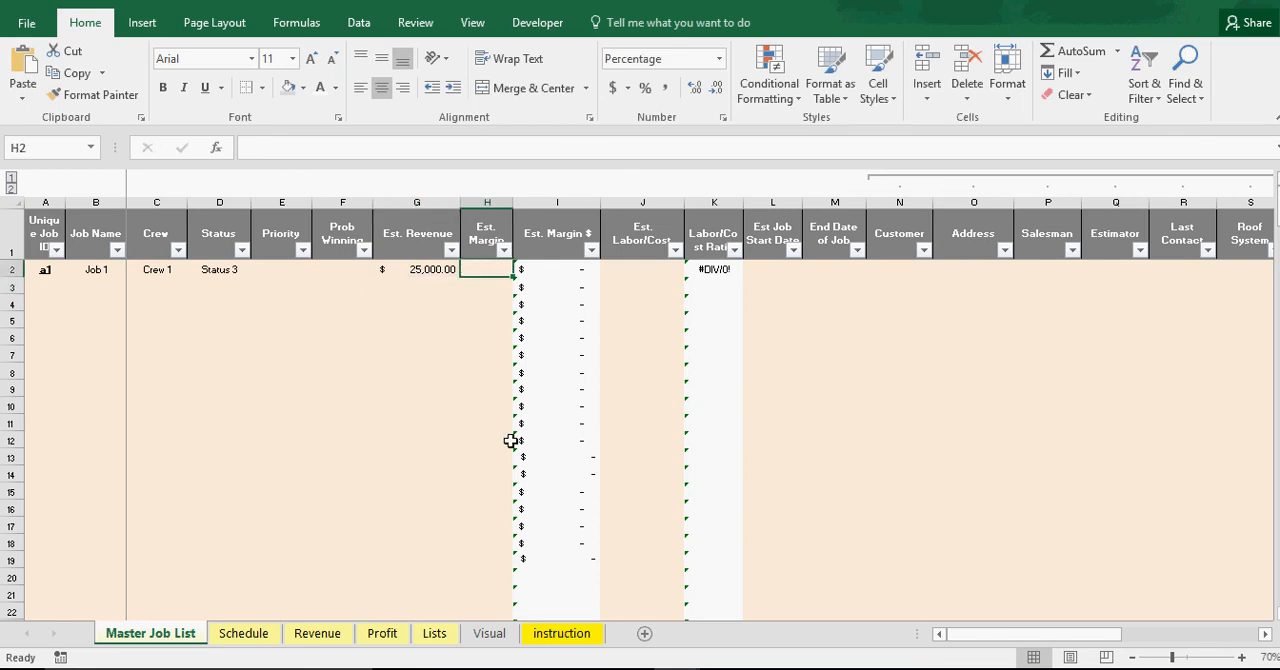
{"action": "type", "text": "45"}
{"action": "key", "text": "Return"}
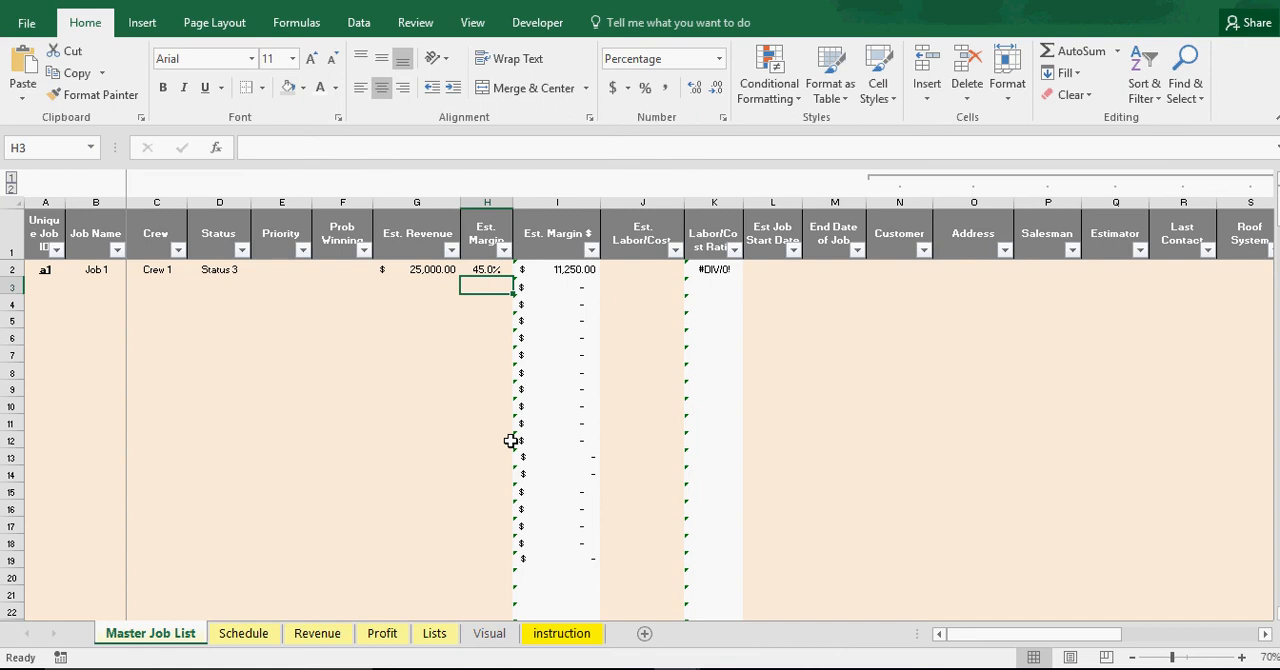
{"action": "left_click", "coordinate": [558, 270]}
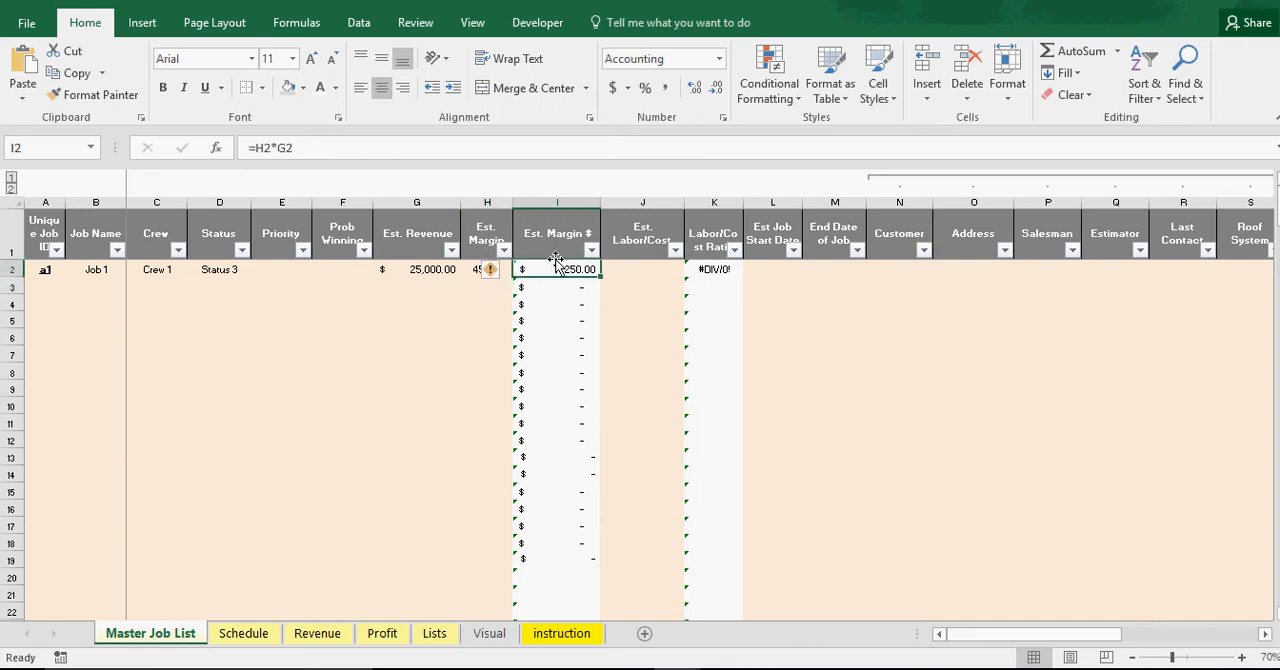
Enter 5,000 as Job 1's Est. Labor/Cost and check the formula in its Labor/Cost Ratio cell
{"action": "left_click", "coordinate": [628, 272]}
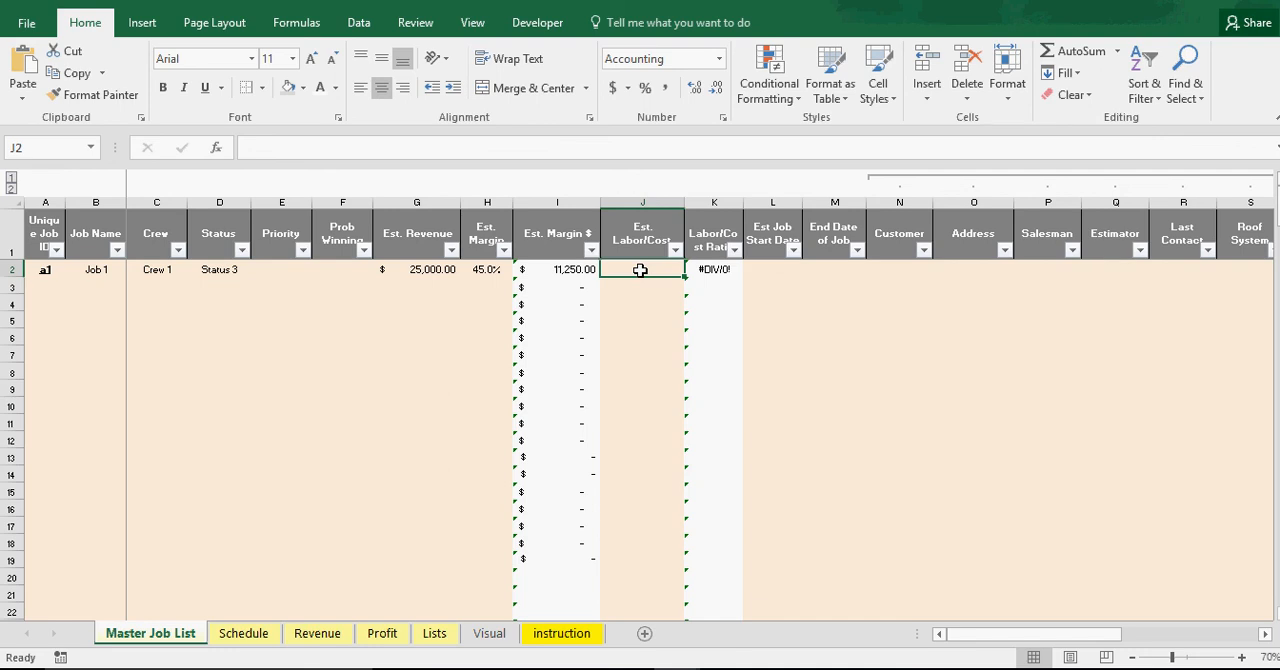
{"action": "type", "text": "5000"}
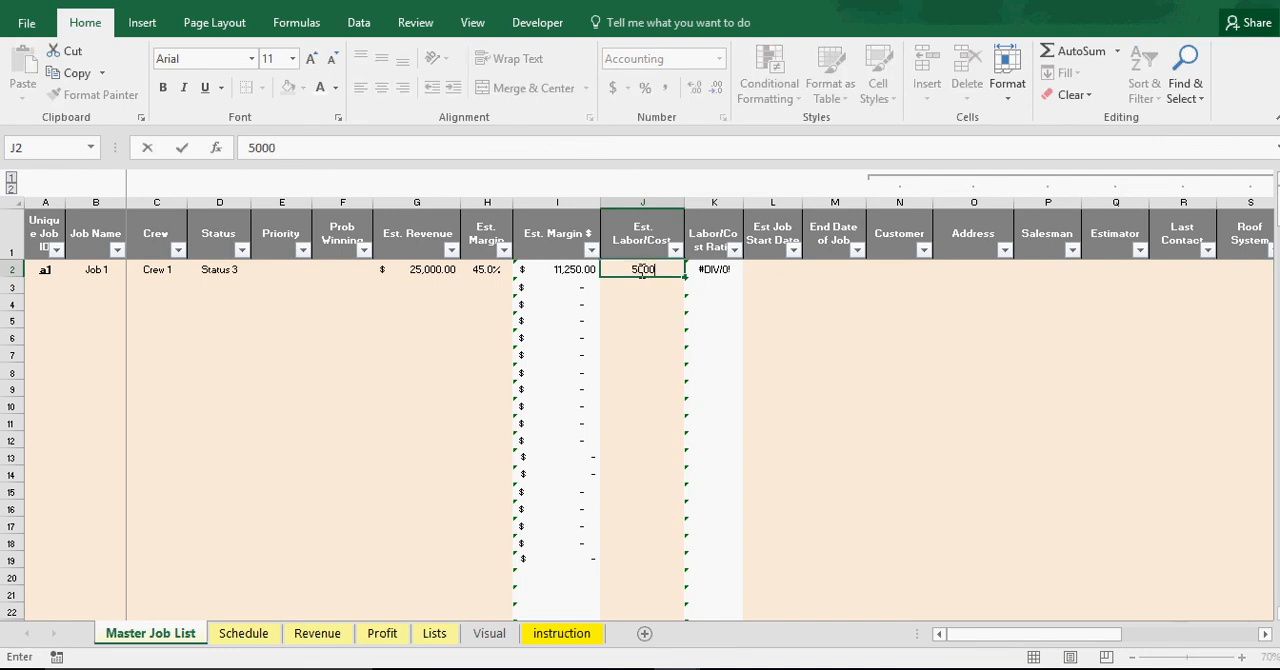
{"action": "key", "text": "Return"}
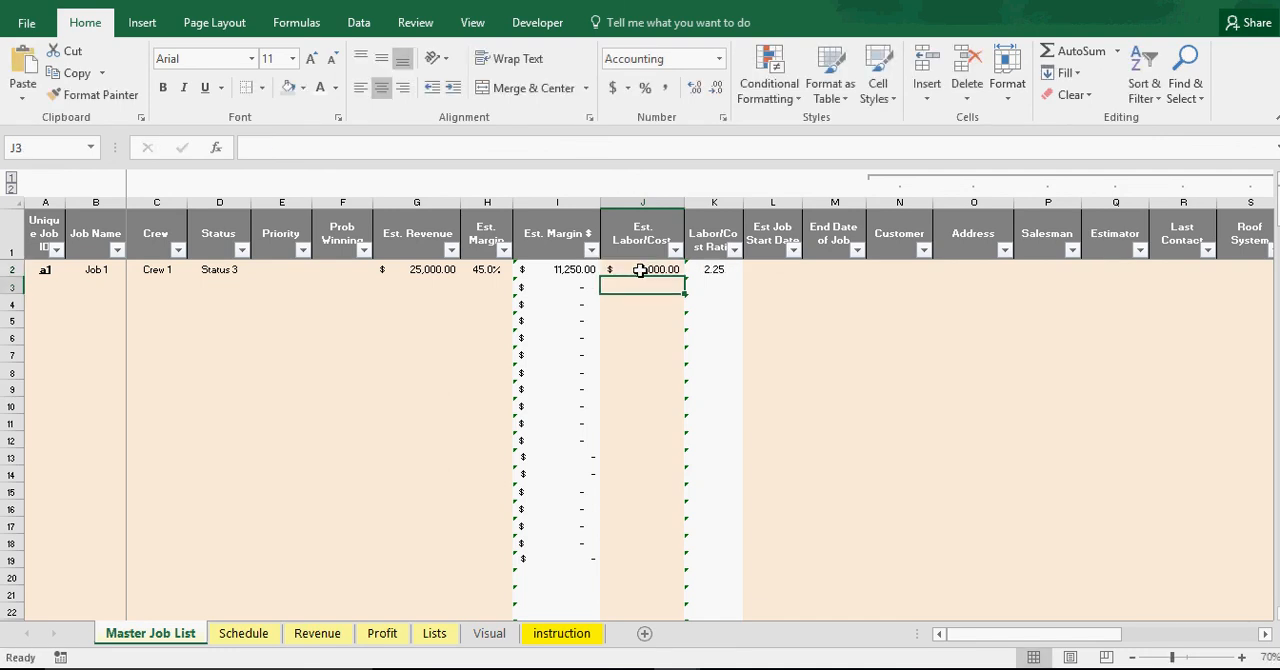
{"action": "left_click", "coordinate": [721, 269]}
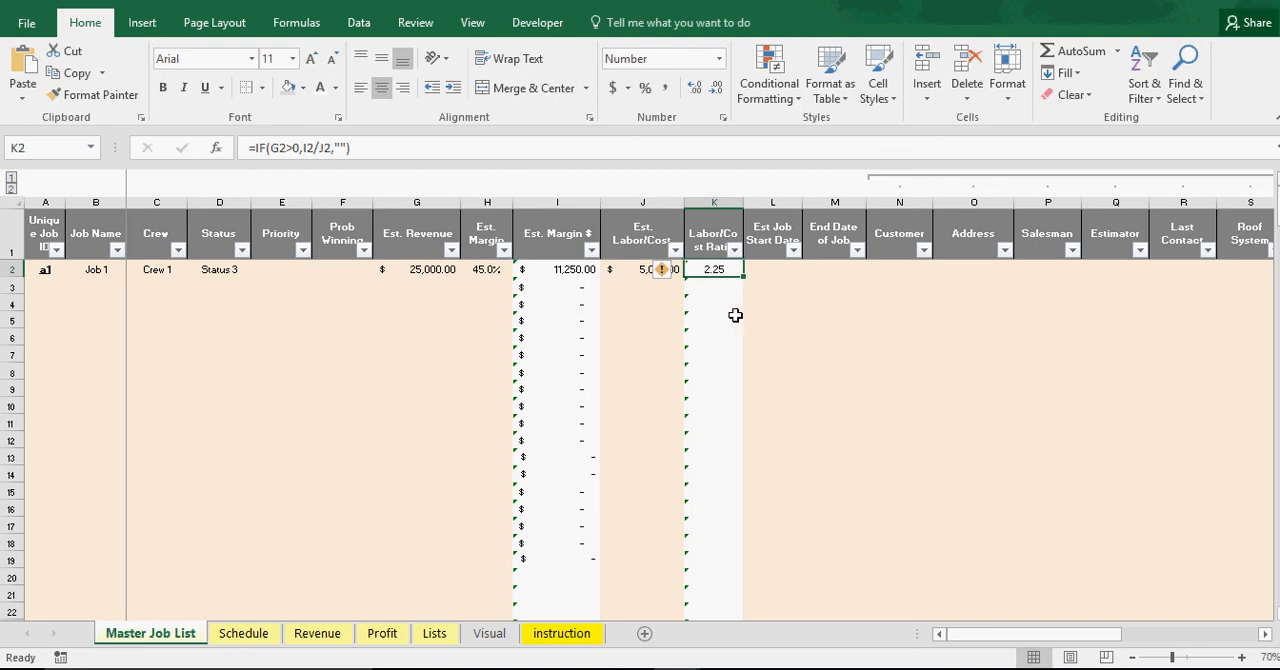
{"action": "left_click", "coordinate": [807, 321]}
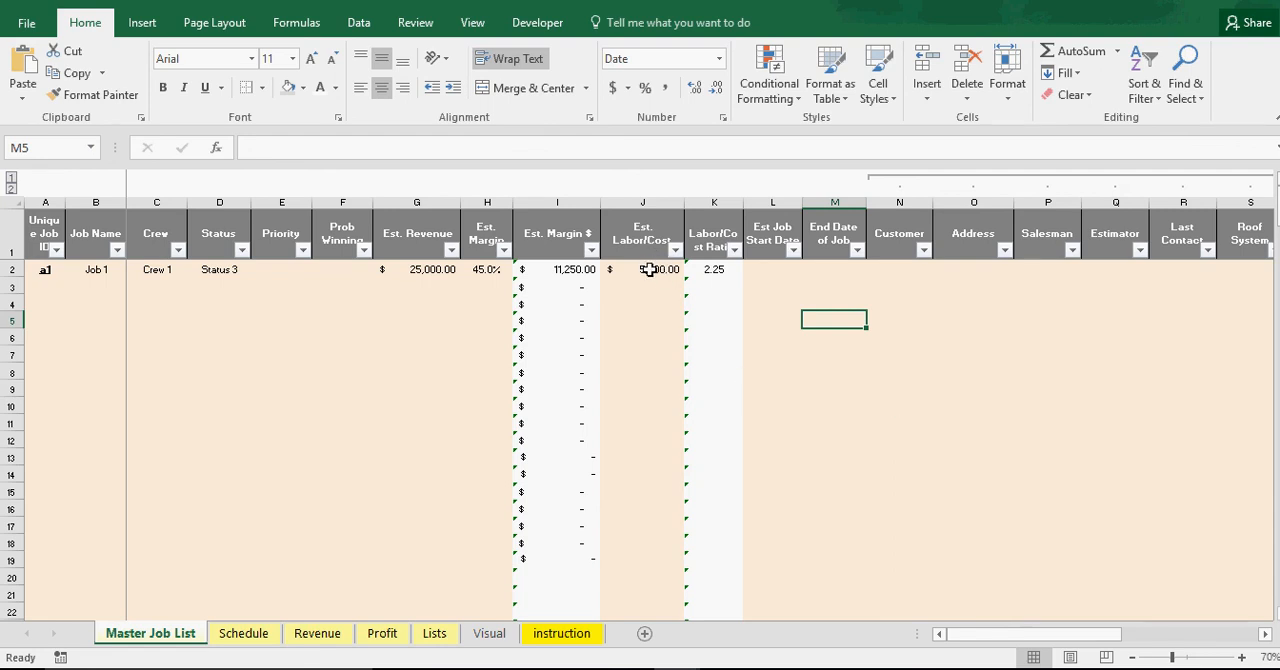
Set Job 1's Est. Labor/Cost to 12,000 and check the recalculated Labor/Cost Ratio in row 2
{"action": "left_click", "coordinate": [552, 271]}
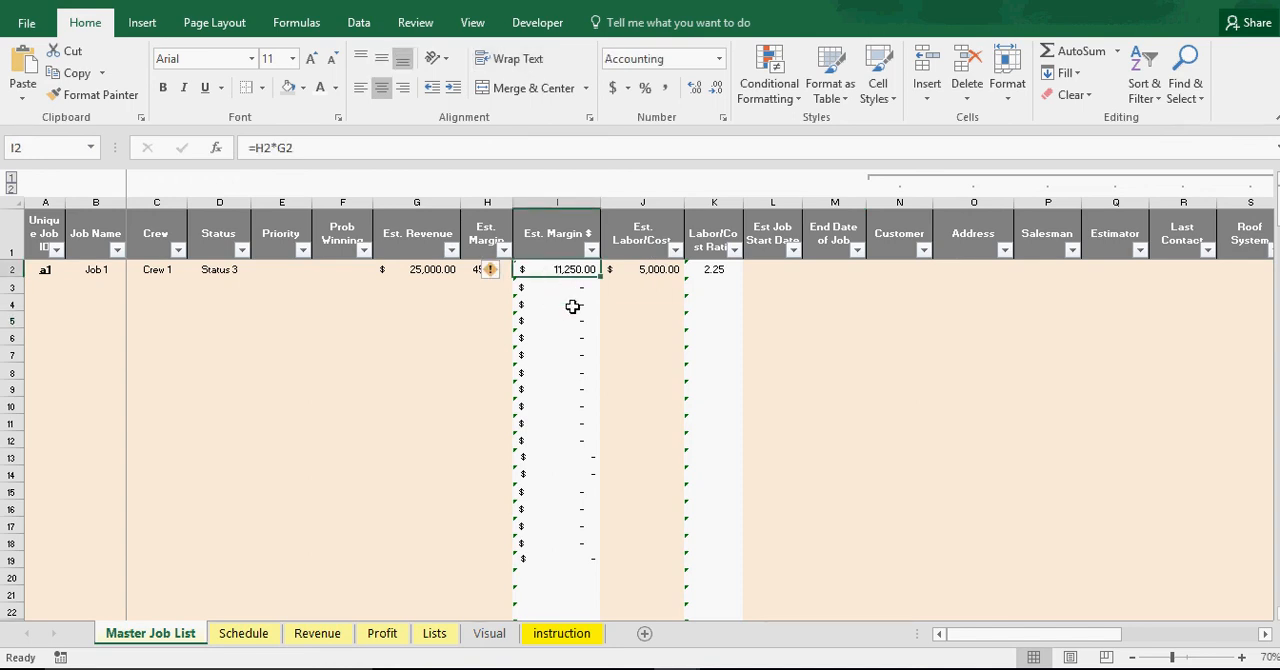
{"action": "left_click", "coordinate": [646, 271]}
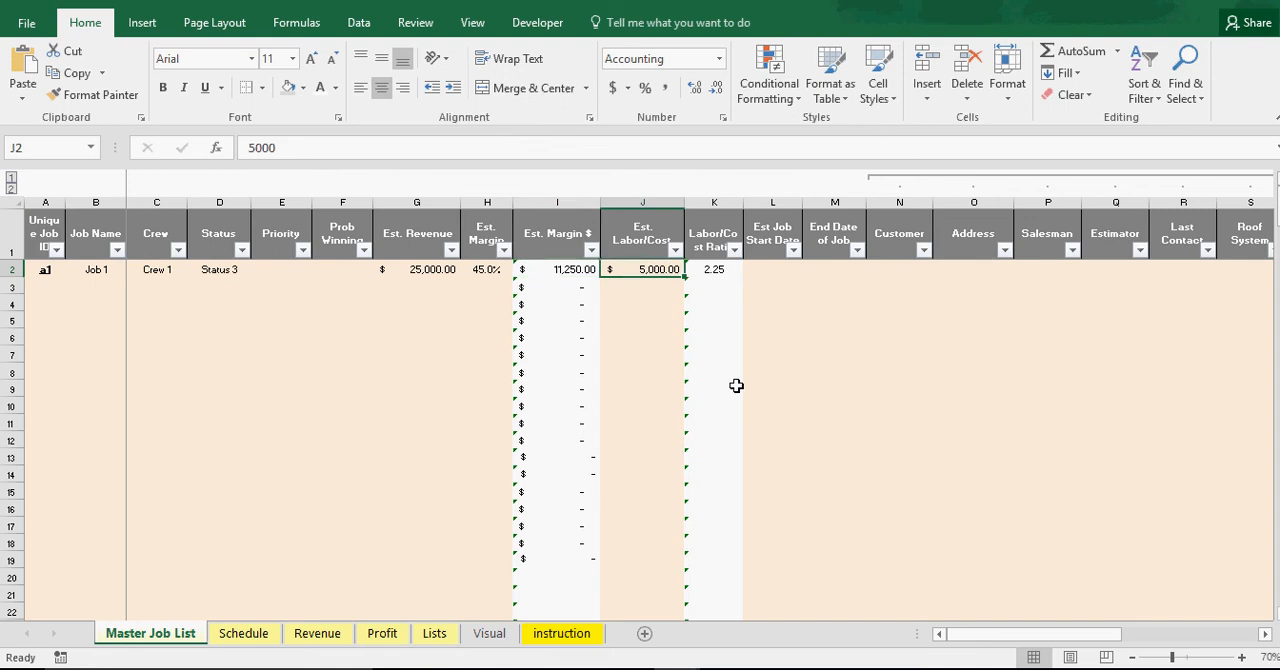
{"action": "type", "text": "12000"}
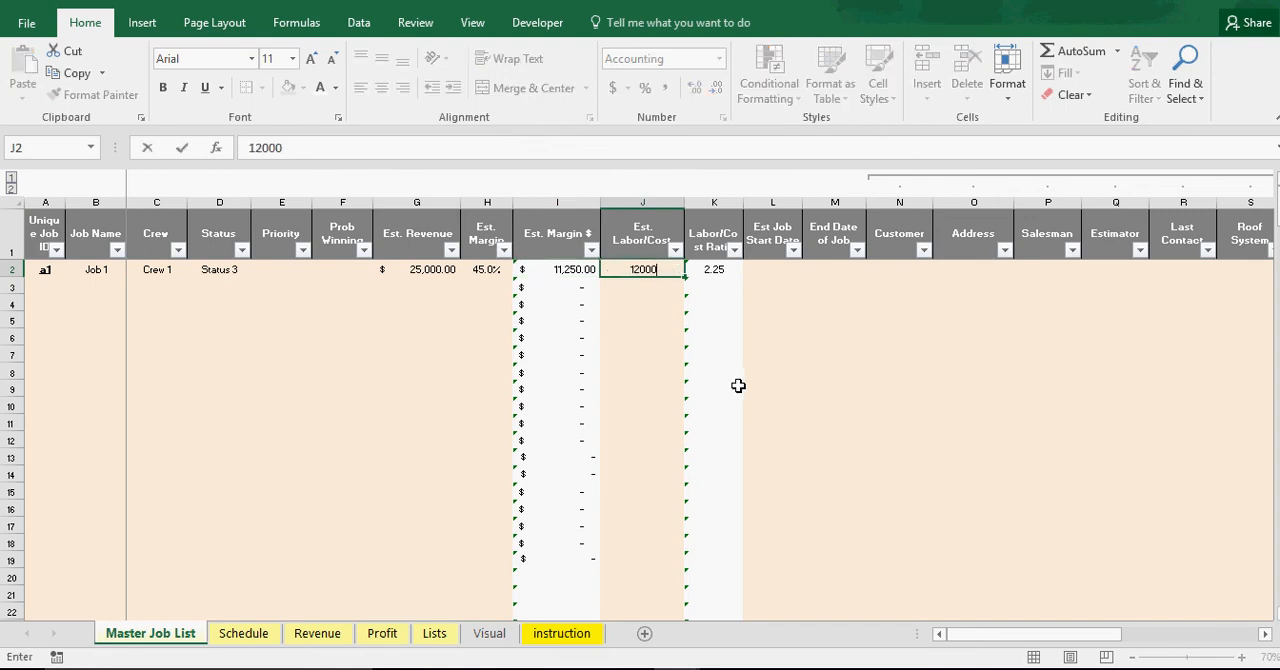
{"action": "key", "text": "Return"}
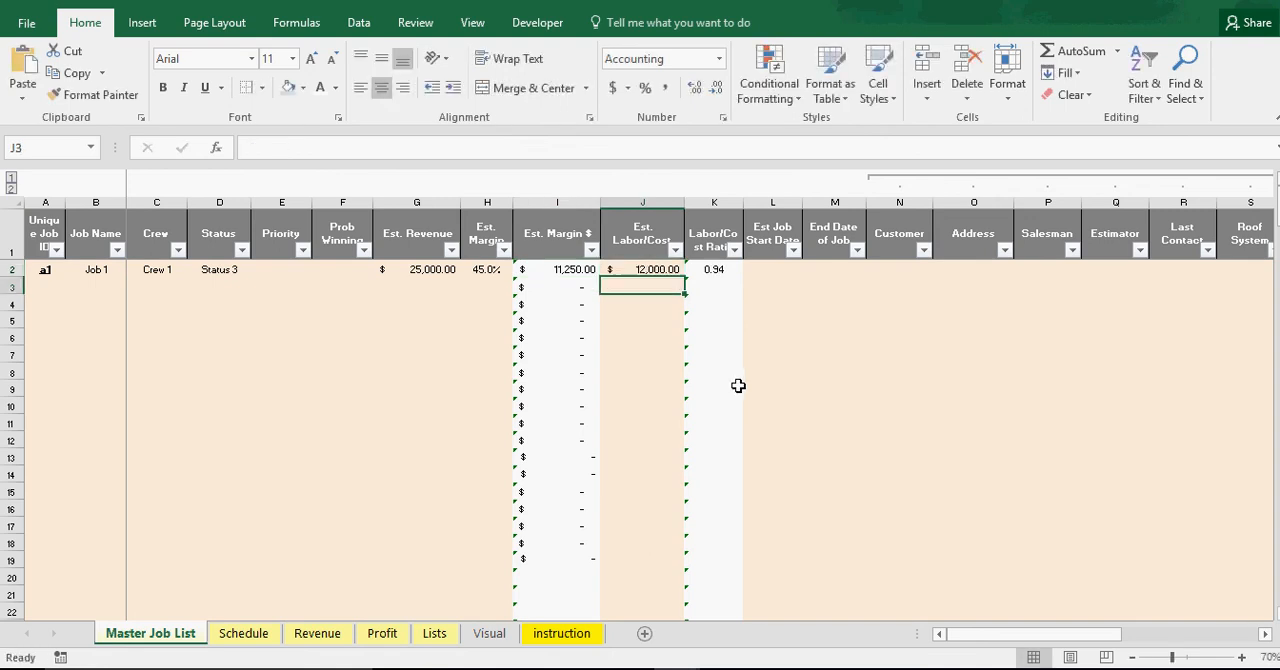
{"action": "left_click", "coordinate": [716, 270]}
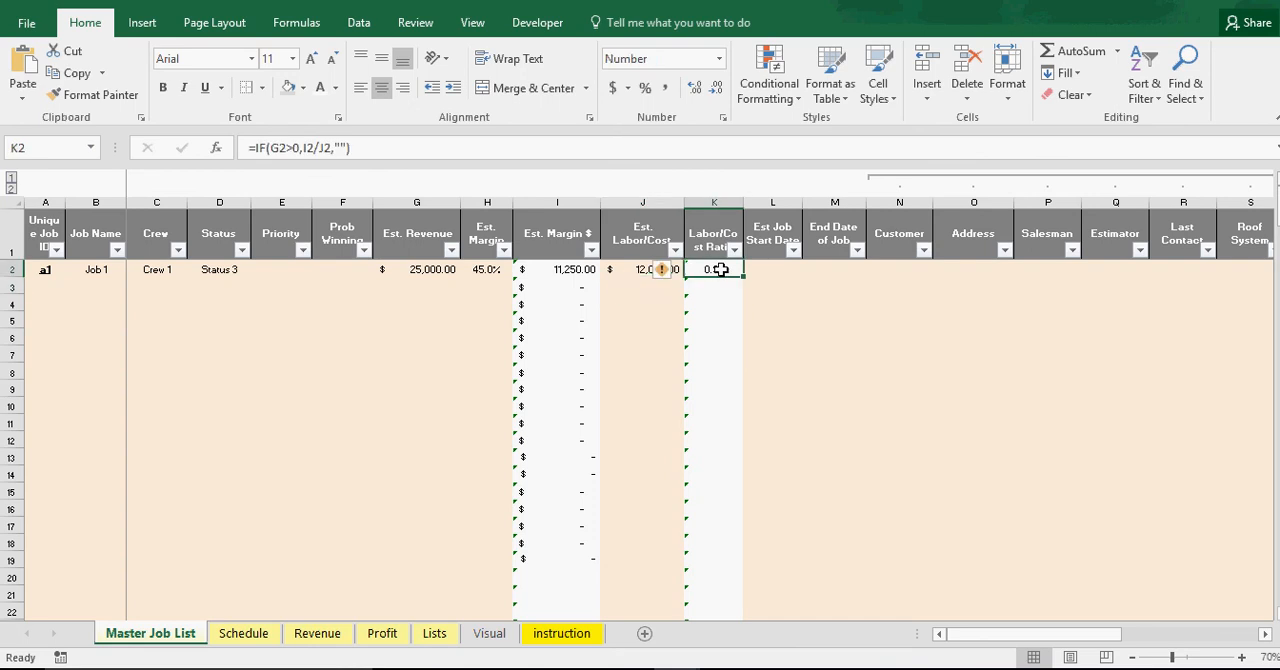
Set Job 1's Est. Labor/Cost to 6,500 in row 2 of the Master Job List
{"action": "left_click", "coordinate": [868, 369]}
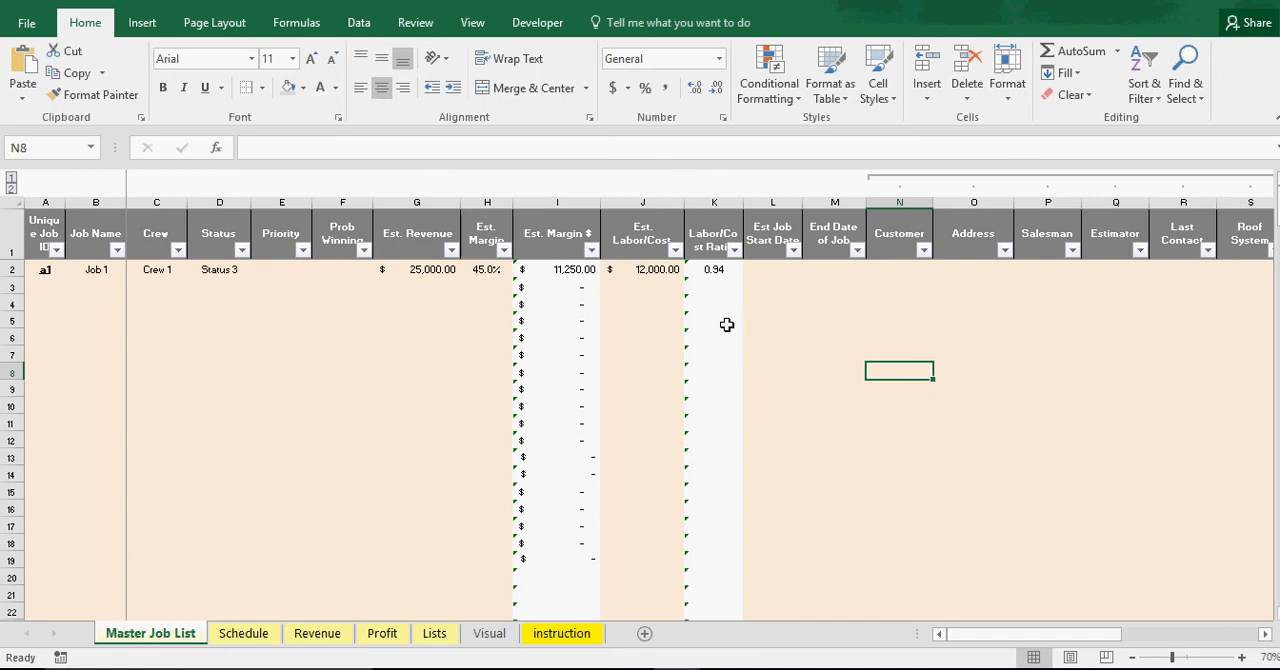
{"action": "left_click", "coordinate": [640, 268]}
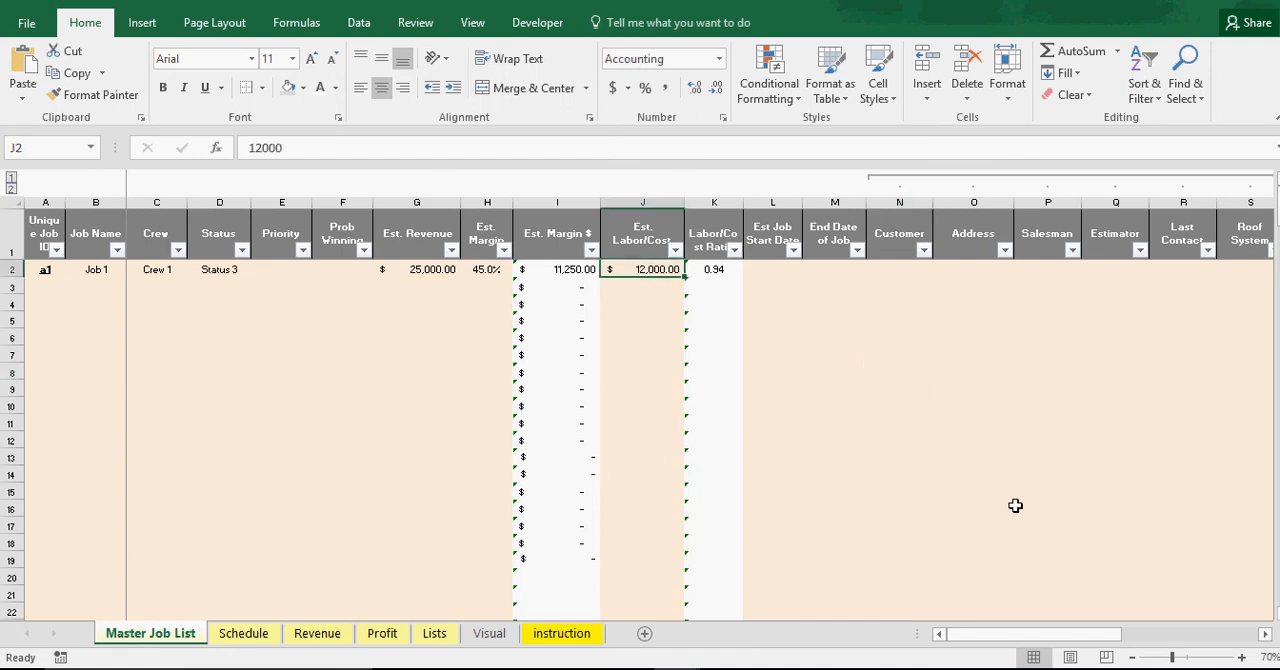
{"action": "type", "text": "6500"}
{"action": "key", "text": "Return"}
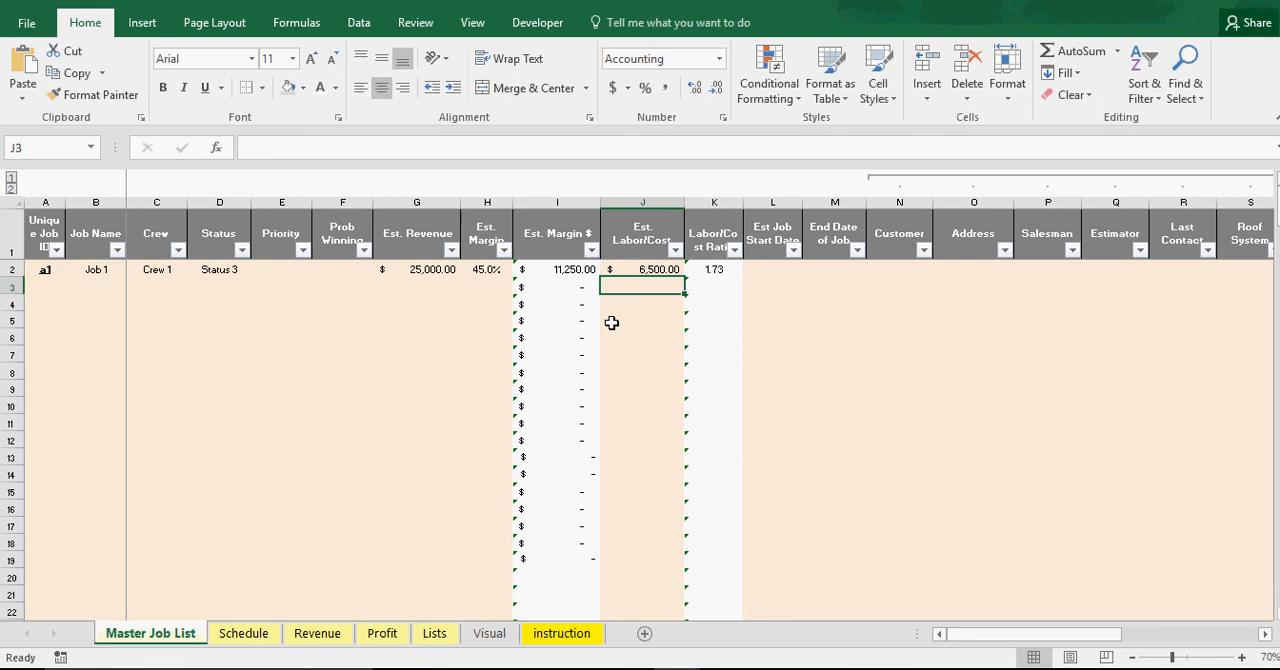
Enter 1/5/2017 as Job 1's Est Job Start Date and 1/18/2017 as its End Date of Job
{"action": "left_click", "coordinate": [768, 268]}
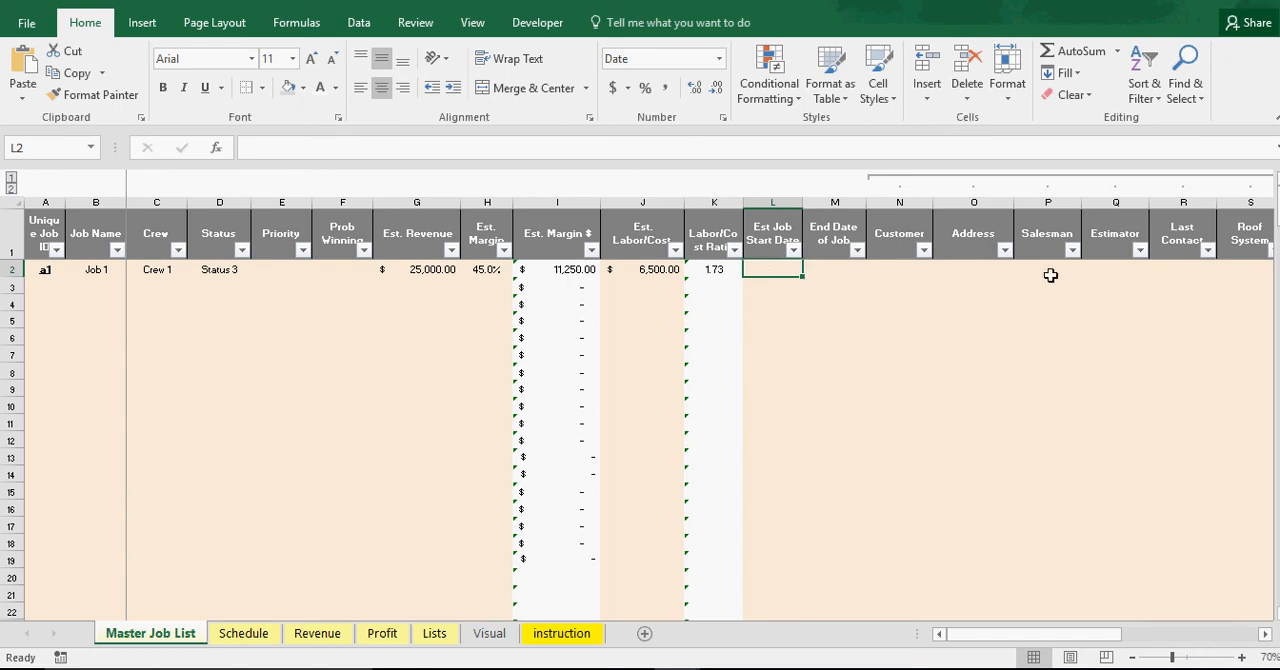
{"action": "type", "text": "1"}
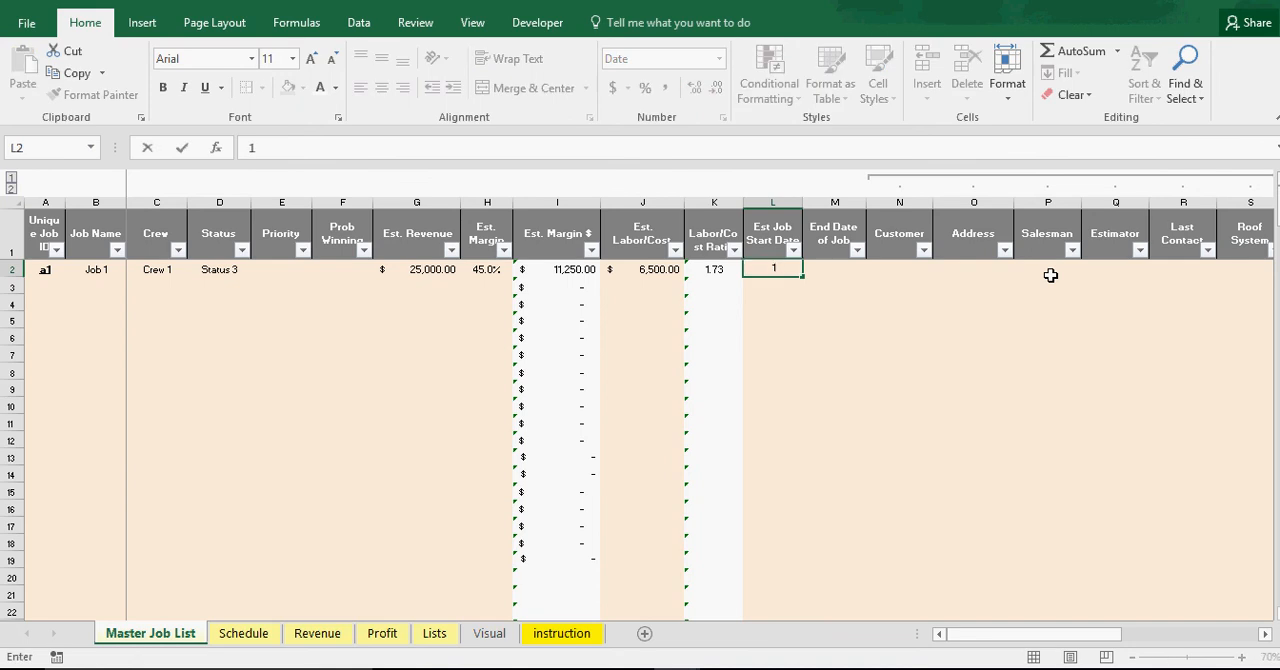
{"action": "type", "text": "/5/2017"}
{"action": "key", "text": "Return"}
{"action": "key", "text": "Up"}
{"action": "key", "text": "Right"}
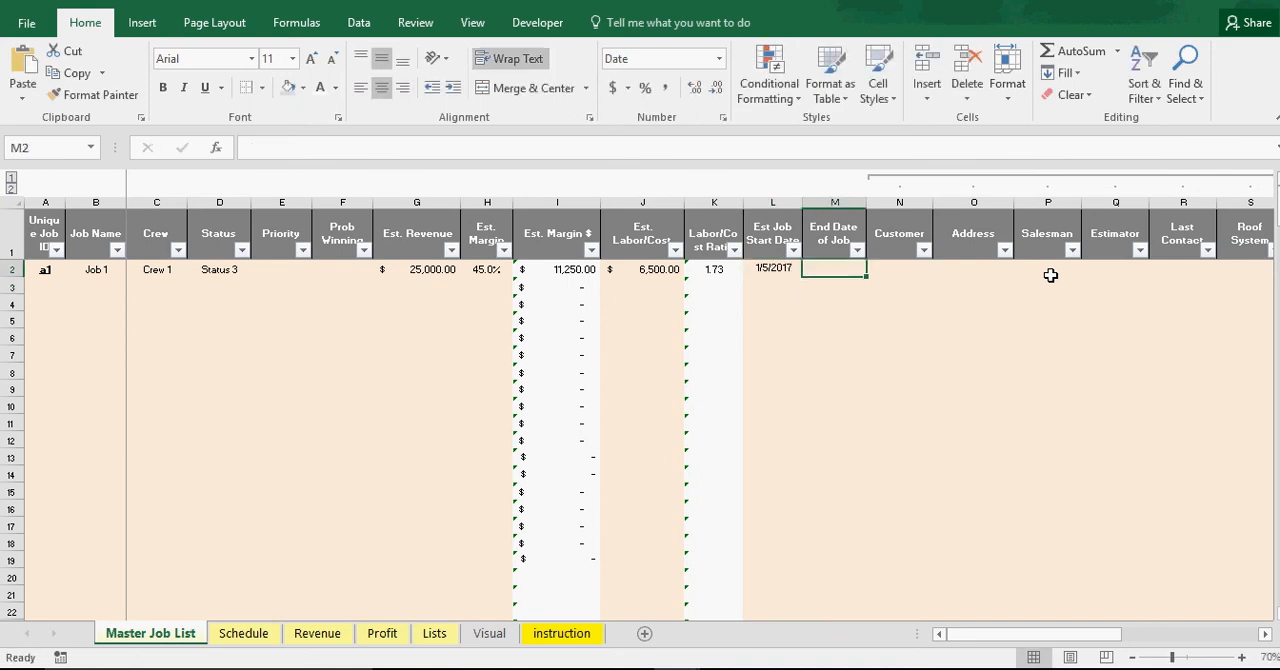
{"action": "type", "text": "1/1"}
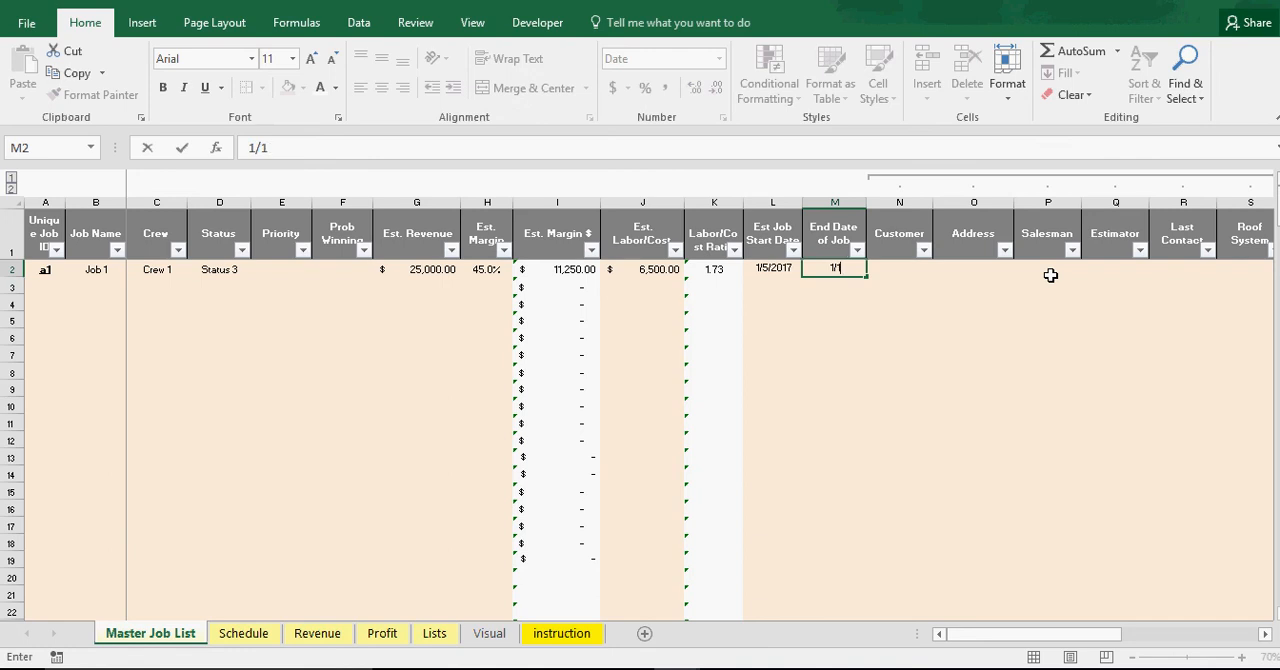
{"action": "type", "text": "8/2017"}
{"action": "key", "text": "Return"}
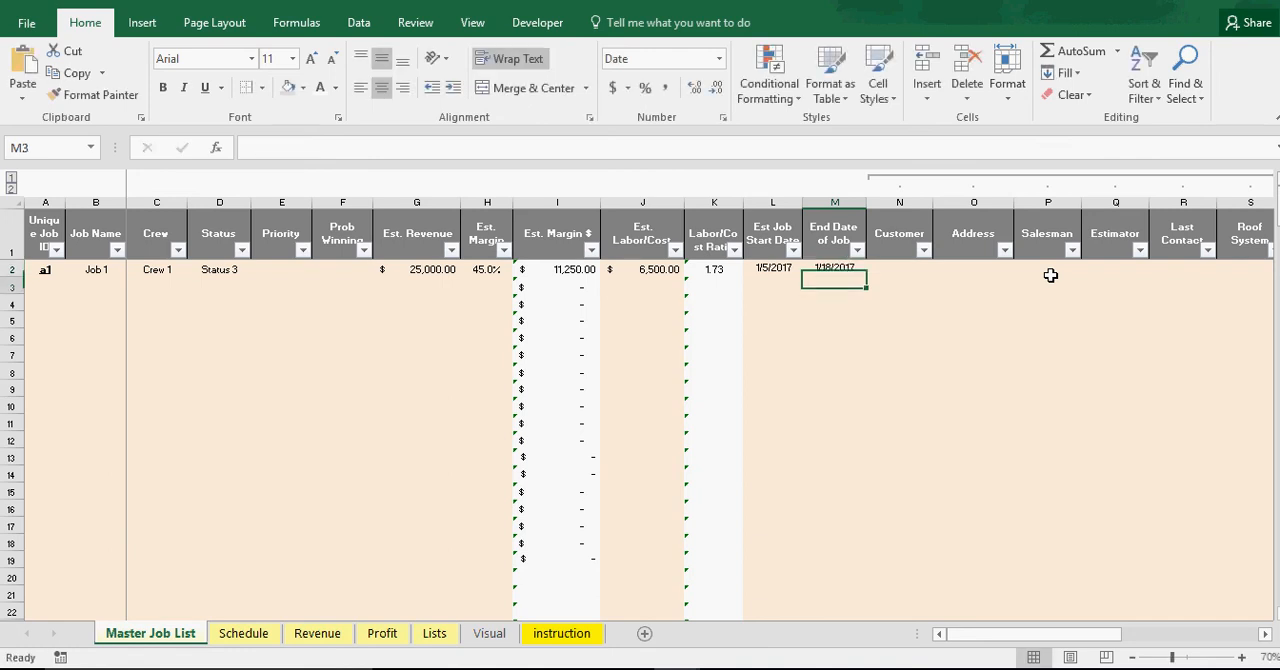
Look over the blank Customer, Salesman, Estimator and Last Contact fields in Job 1's row
{"action": "left_click", "coordinate": [887, 272]}
{"action": "left_click_drag", "start_coordinate": [1066, 640], "coordinate": [1169, 645]}
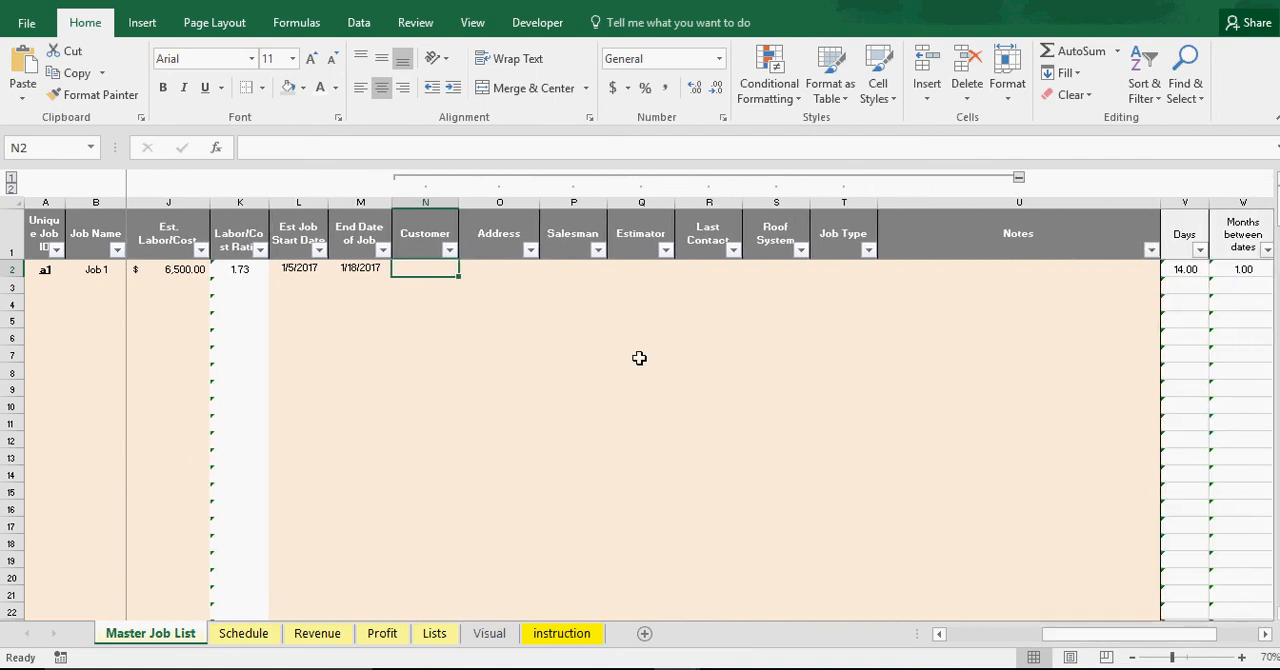
{"action": "left_click", "coordinate": [576, 270]}
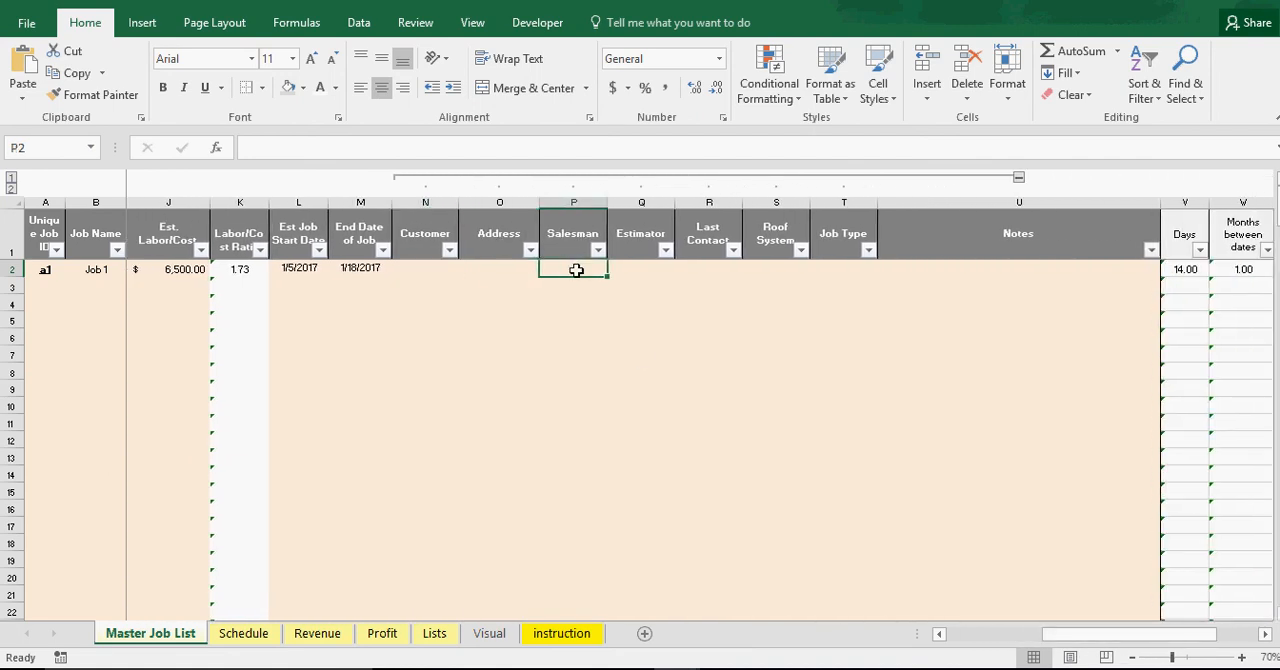
{"action": "left_click", "coordinate": [572, 316]}
{"action": "left_click_drag", "start_coordinate": [637, 274], "coordinate": [641, 305]}
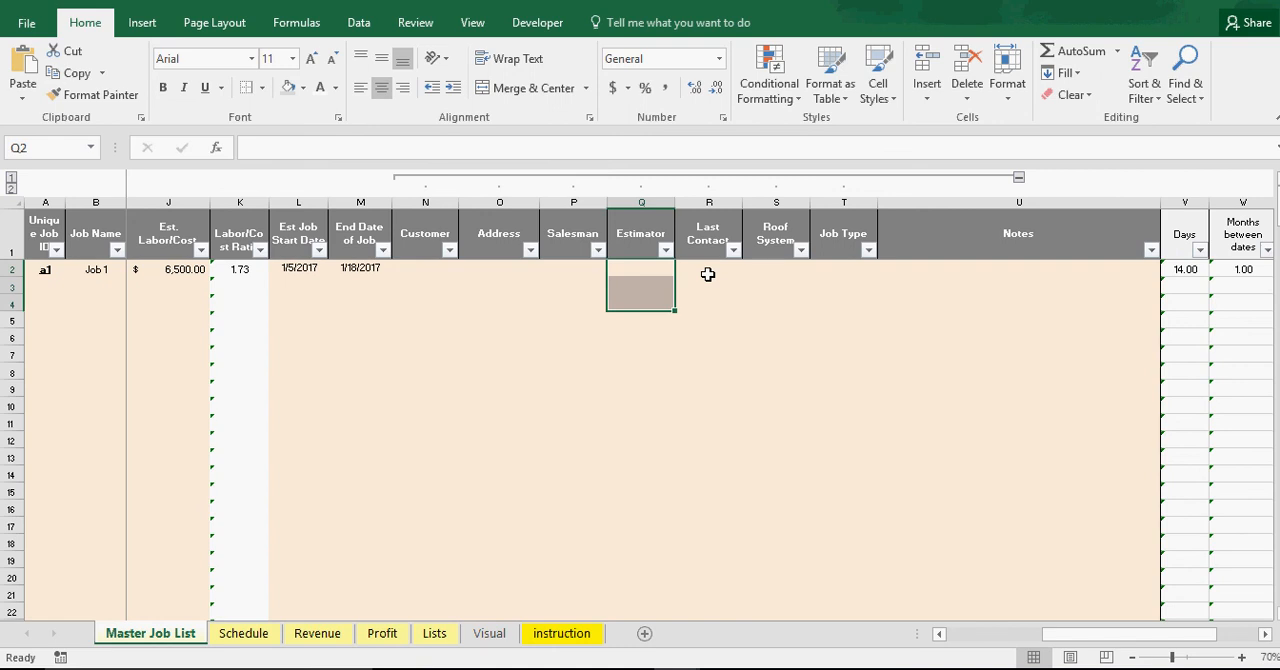
{"action": "left_click", "coordinate": [708, 267]}
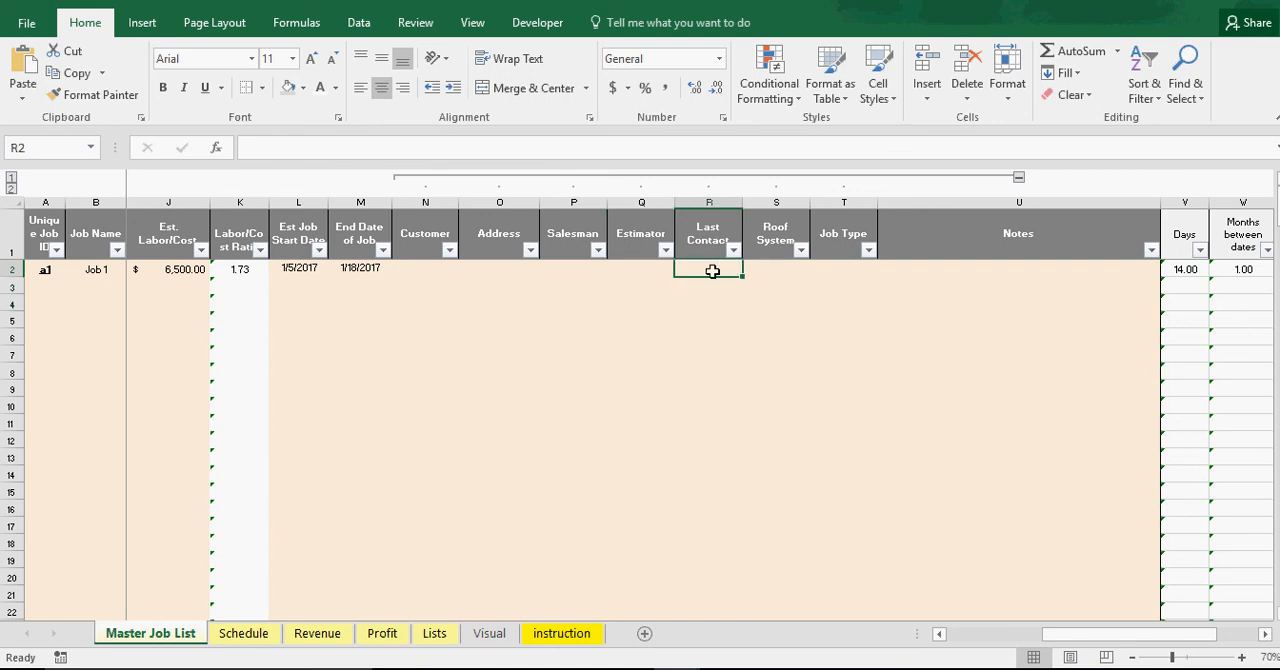
Rename the Roof System column header as Product/Service
{"action": "left_click", "coordinate": [771, 269]}
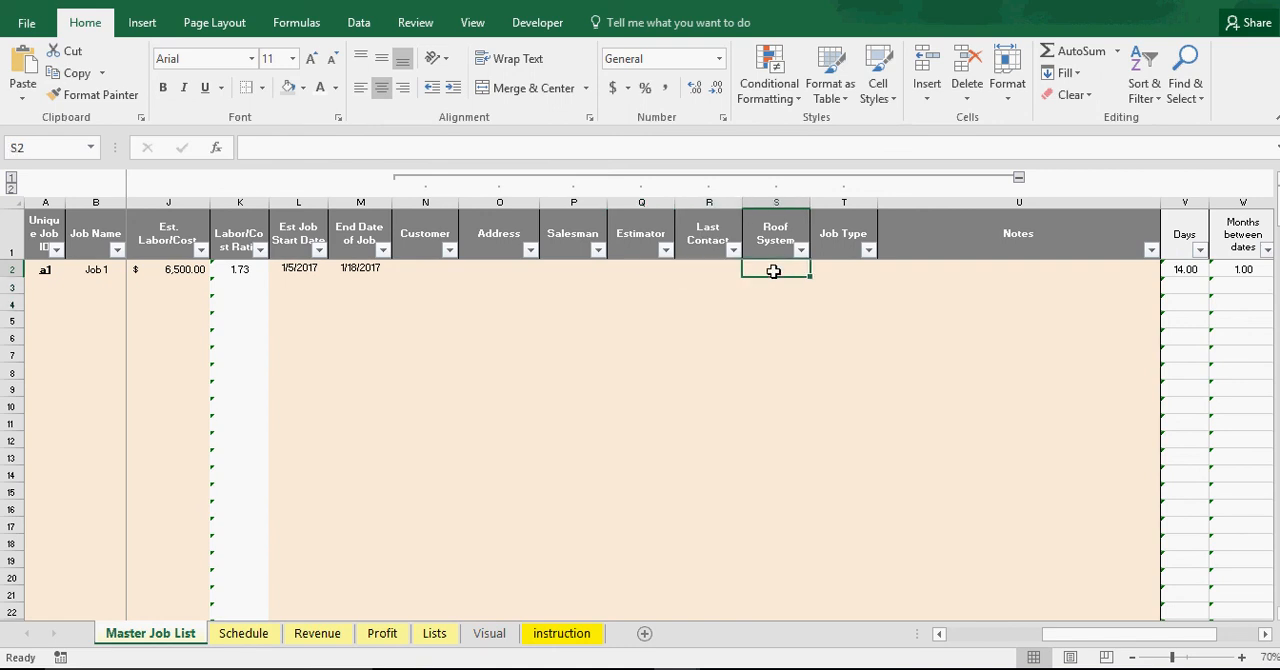
{"action": "left_click", "coordinate": [772, 238]}
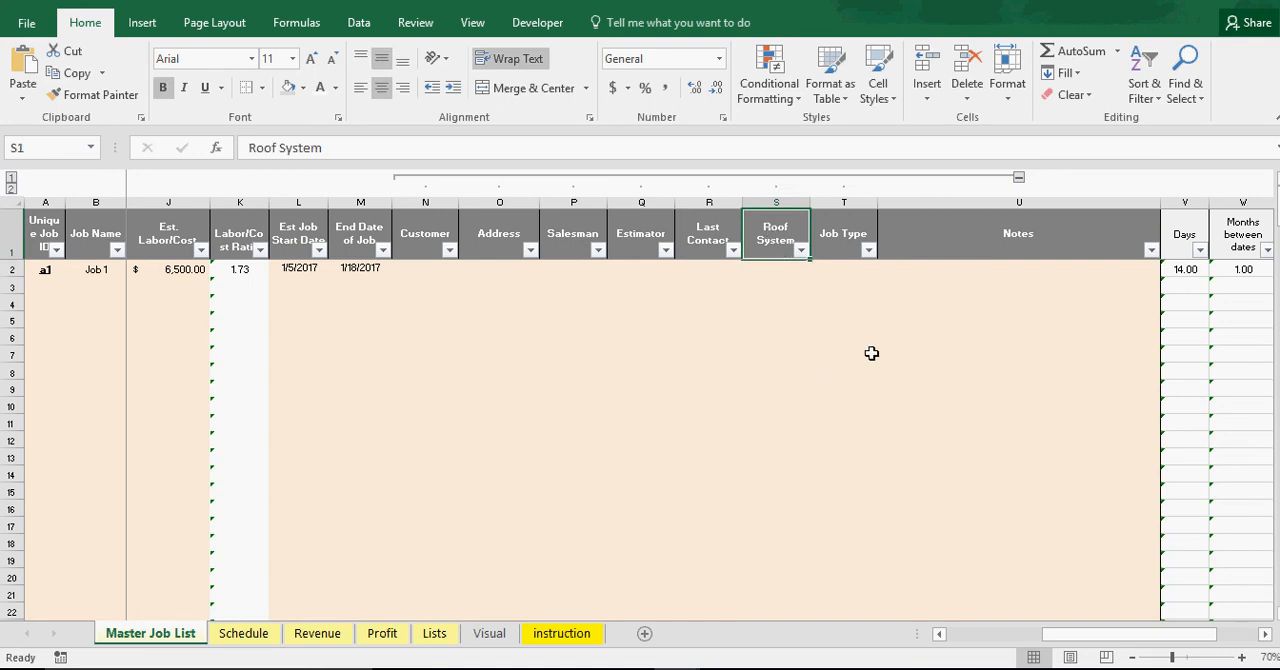
{"action": "type", "text": "Product/Service"}
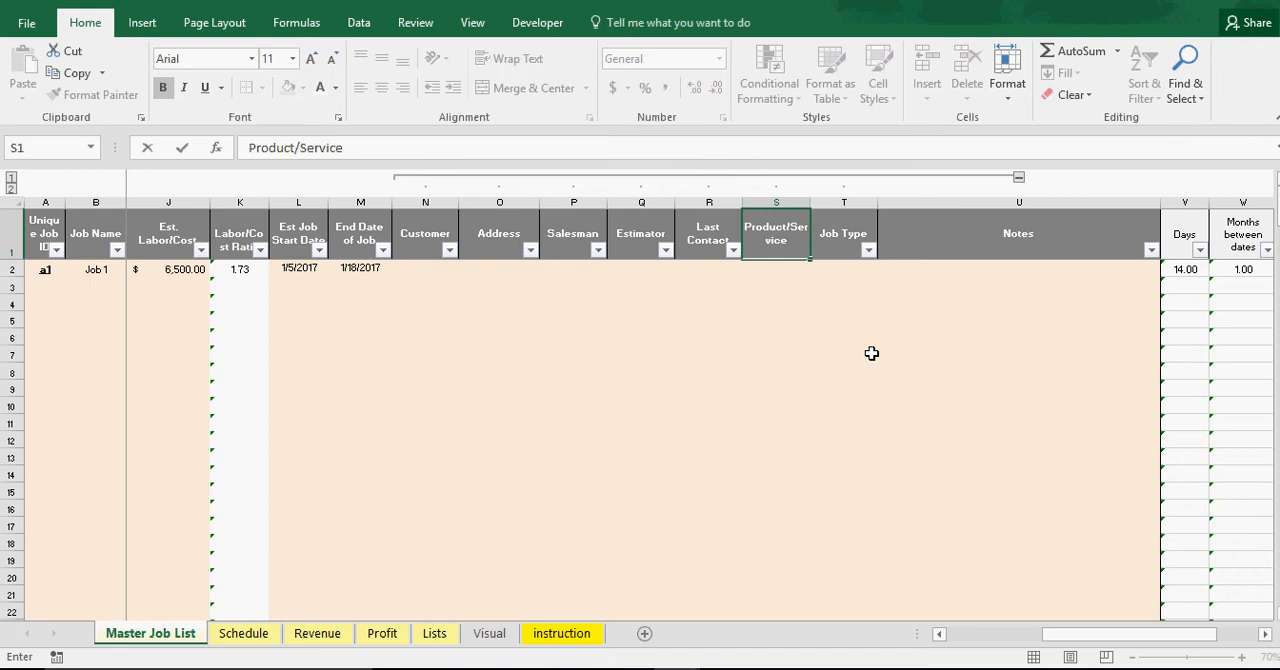
{"action": "key", "text": "Return"}
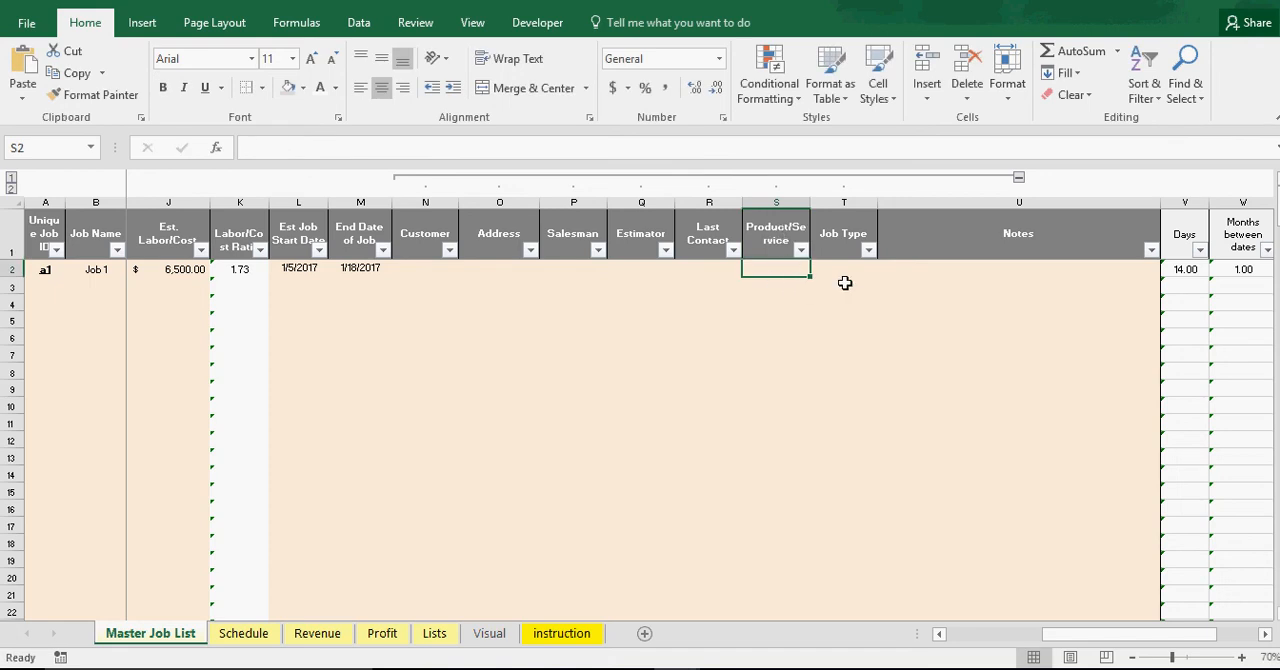
Collapse the grouped columns from Customer through Job Type on the Master Job List
{"action": "left_click", "coordinate": [846, 278]}
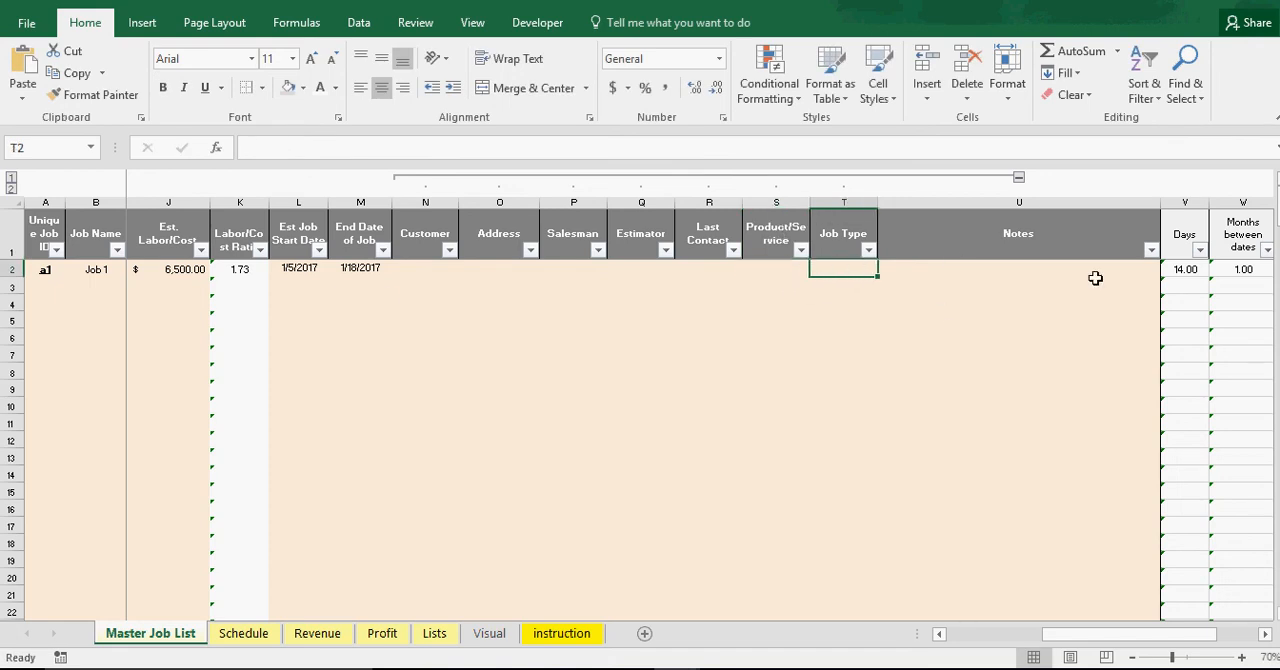
{"action": "left_click", "coordinate": [1018, 179]}
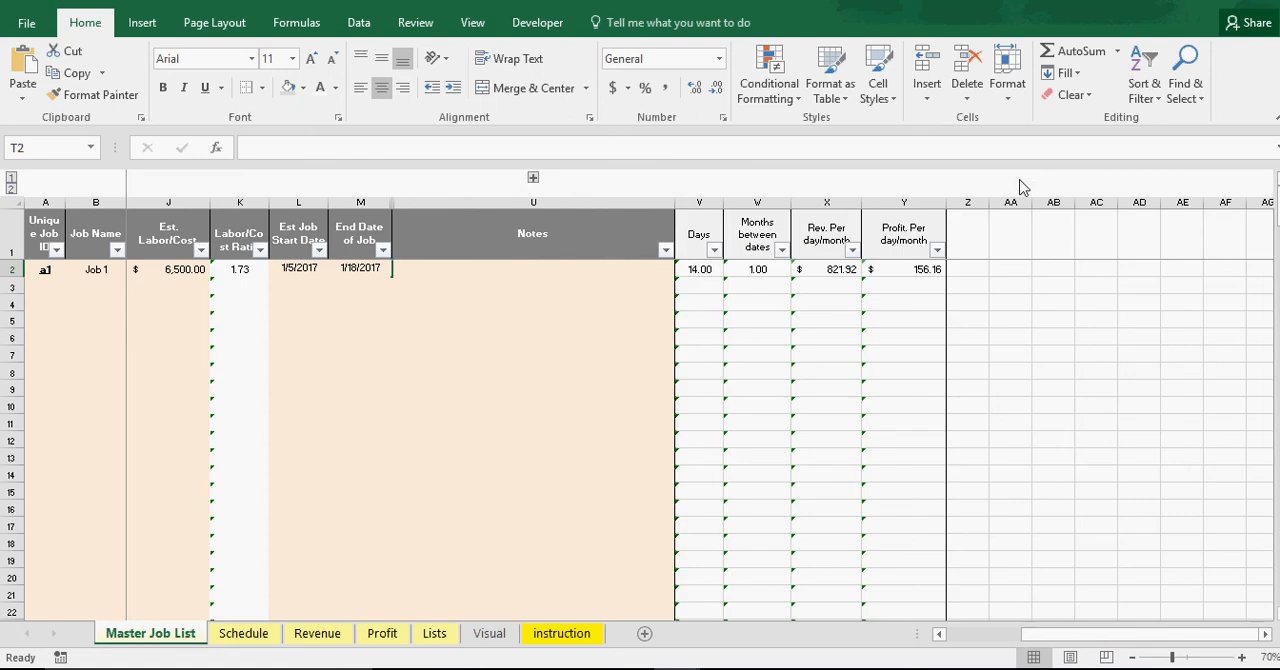
{"action": "left_click", "coordinate": [533, 178]}
{"action": "left_click", "coordinate": [1018, 179]}
Check Job 1's formulas in the Days, Months between dates, Rev. Per day/month and Profit. Per day/month columns
{"action": "left_click", "coordinate": [700, 269]}
{"action": "left_click", "coordinate": [758, 268]}
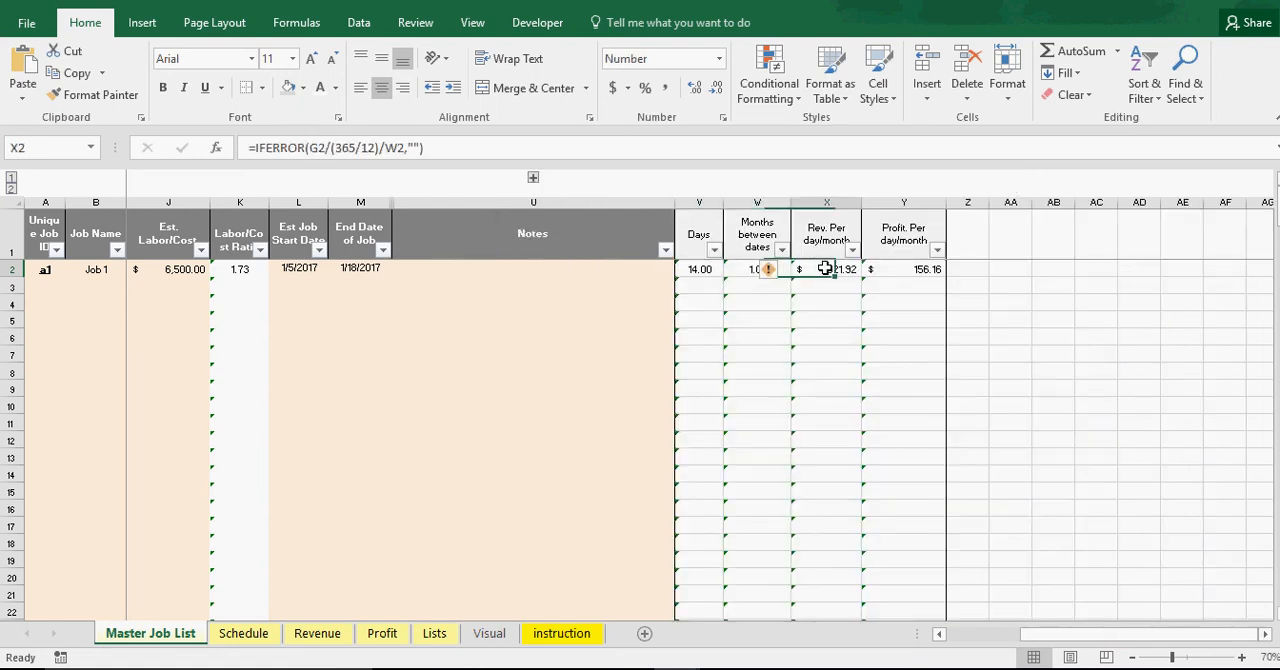
{"action": "left_click", "coordinate": [824, 268]}
{"action": "left_click", "coordinate": [901, 269]}
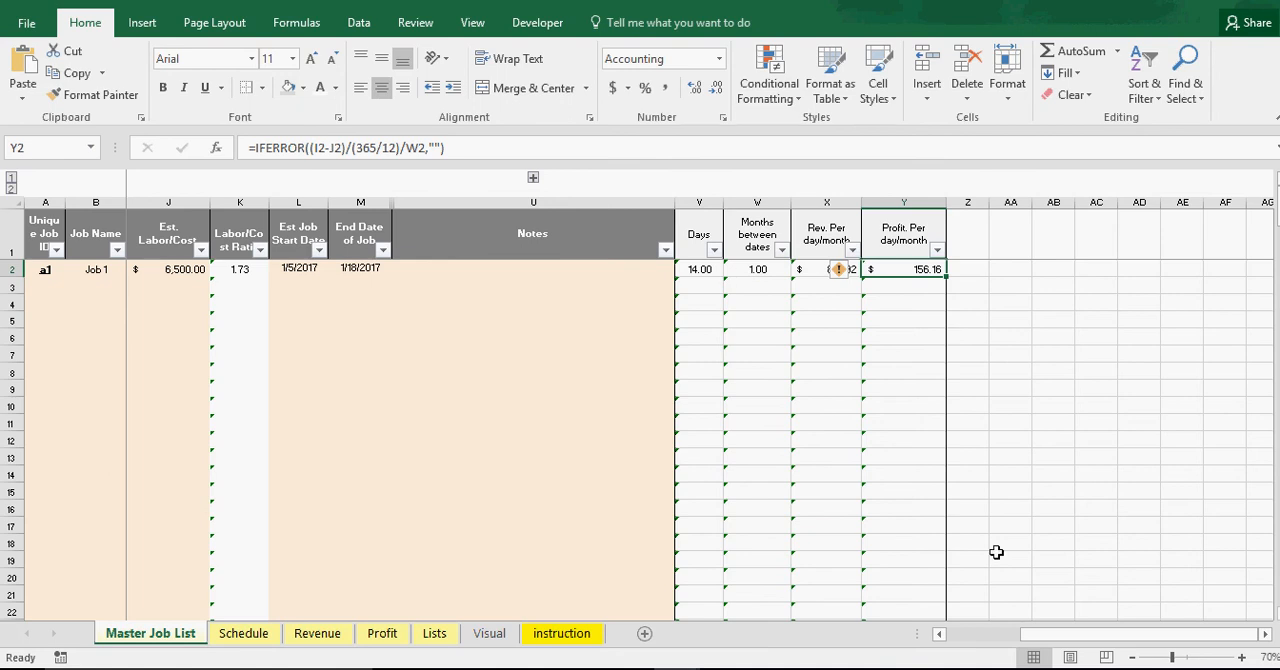
Review Job 1's start date, end date, Est. Margin $ and Est. Revenue in row 2 of the Master Job List
{"action": "mouse_move", "coordinate": [1086, 635]}
{"action": "left_mouse_down"}
{"action": "mouse_move", "coordinate": [986, 637]}
{"action": "mouse_move", "coordinate": [1100, 638]}
{"action": "left_mouse_up"}
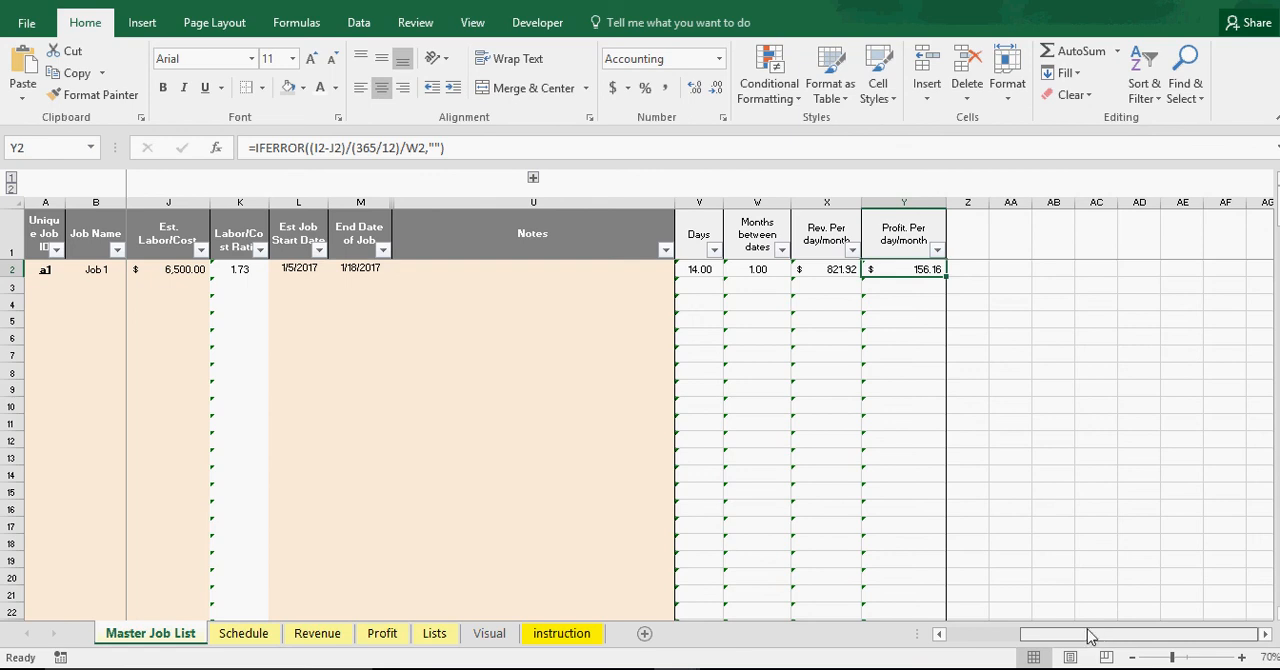
{"action": "left_click_drag", "start_coordinate": [1080, 636], "coordinate": [1005, 636]}
{"action": "left_click", "coordinate": [829, 401]}
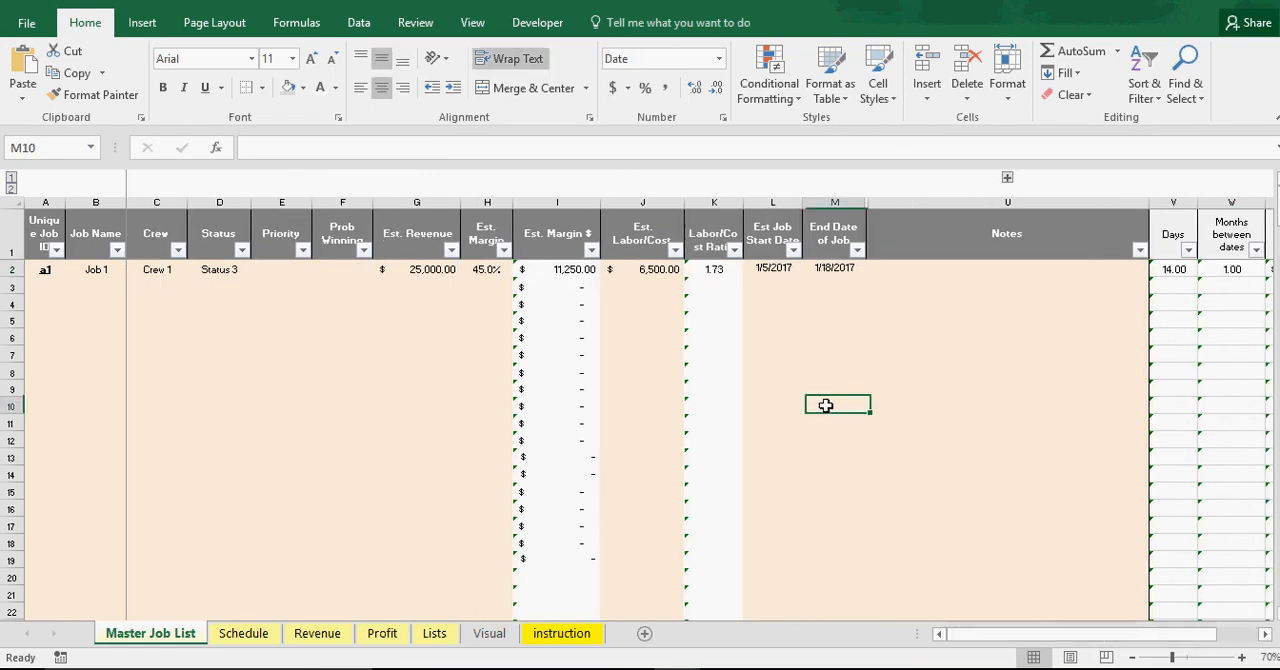
{"action": "left_click", "coordinate": [245, 368]}
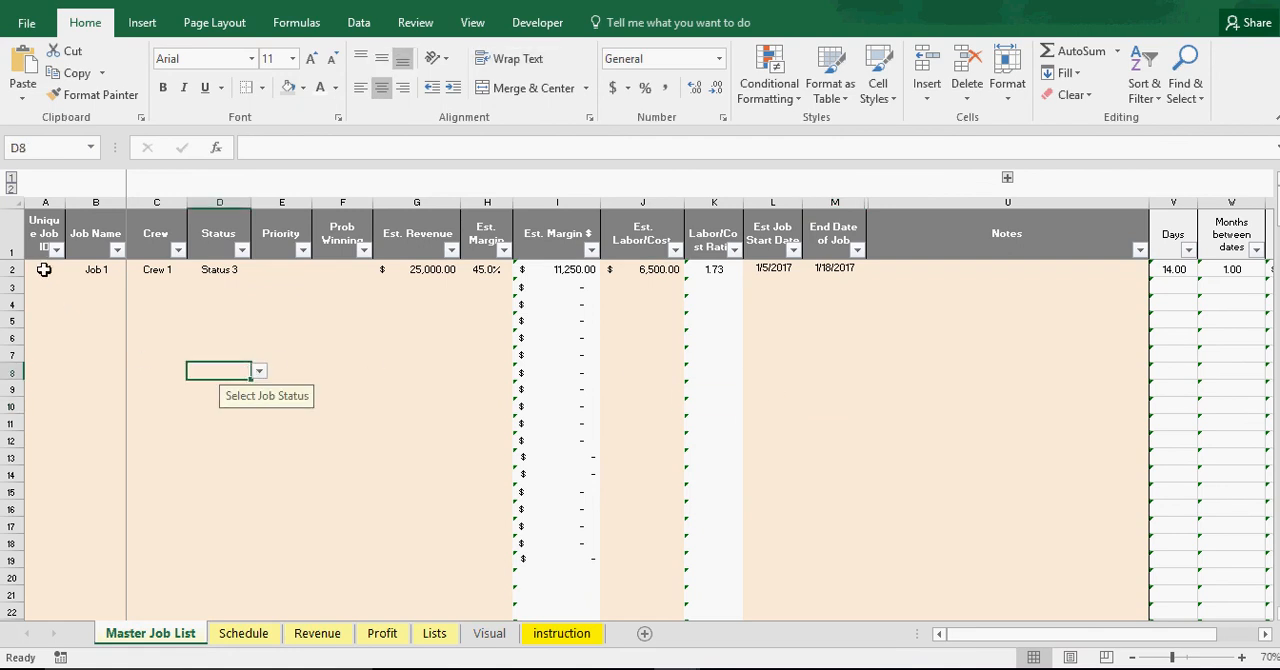
{"action": "left_click", "coordinate": [772, 269]}
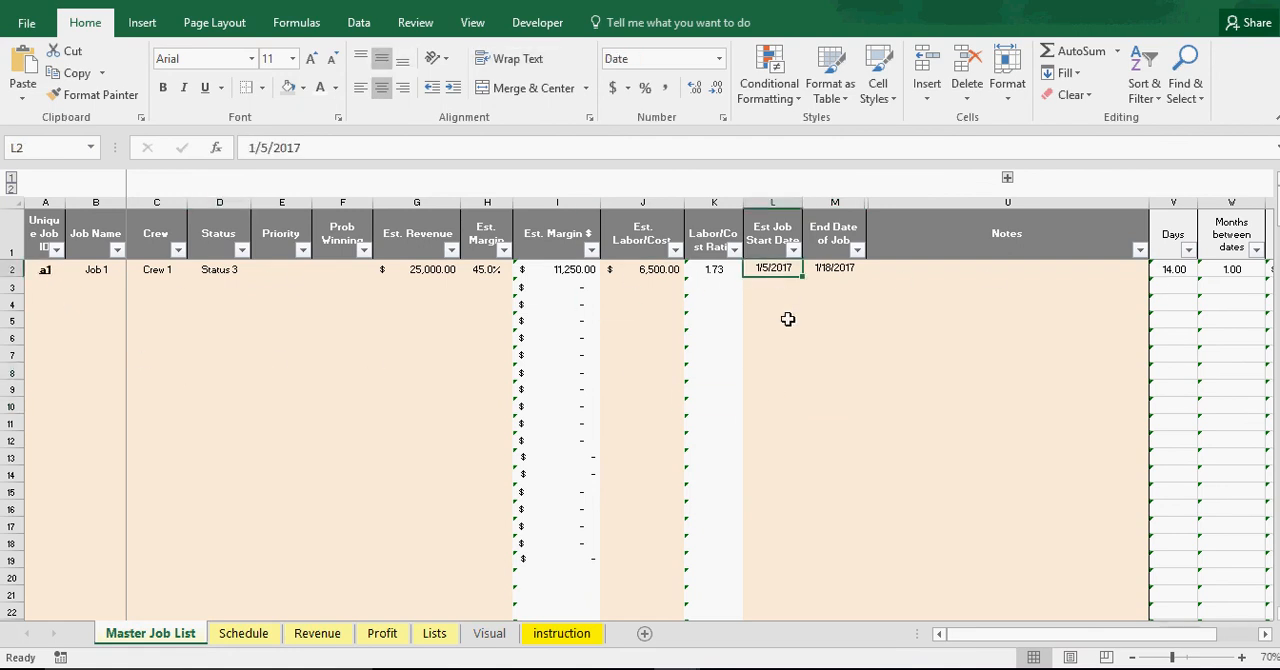
{"action": "left_click", "coordinate": [831, 268]}
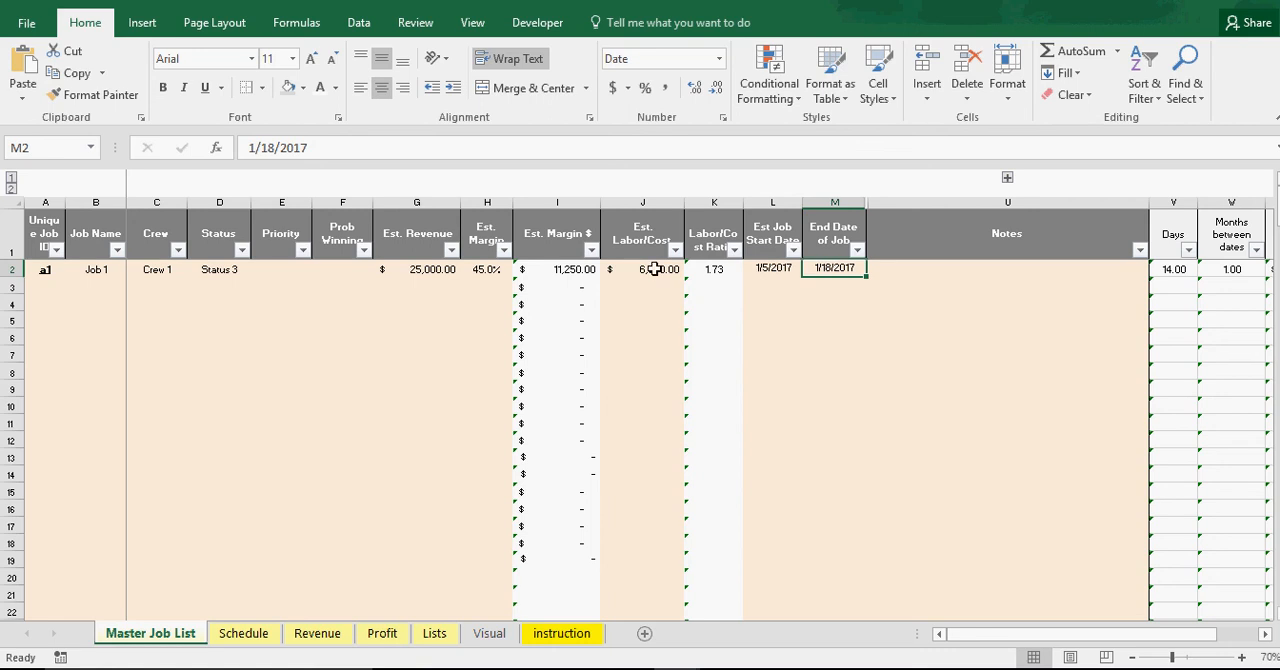
{"action": "left_click", "coordinate": [562, 271]}
{"action": "left_click", "coordinate": [426, 270]}
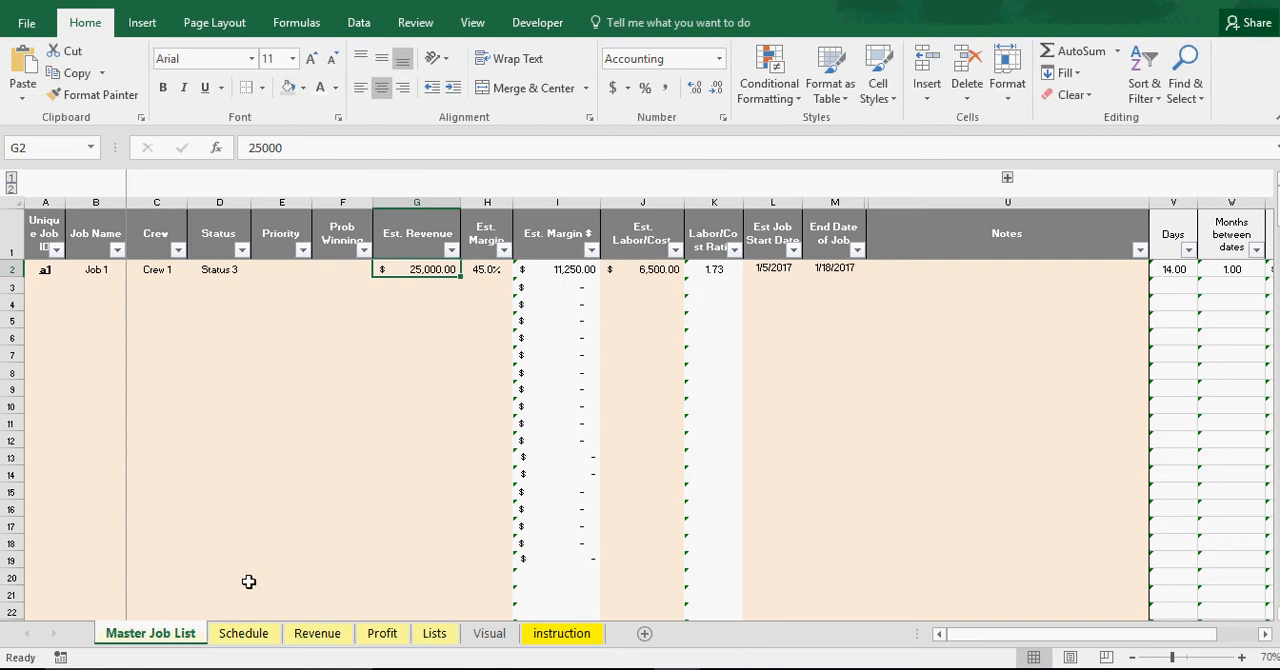
Examine Job 1's colored bar in the 8-Jan and 15-Jan weeks on the Schedule sheet, including the cell formulas
{"action": "left_click", "coordinate": [244, 634]}
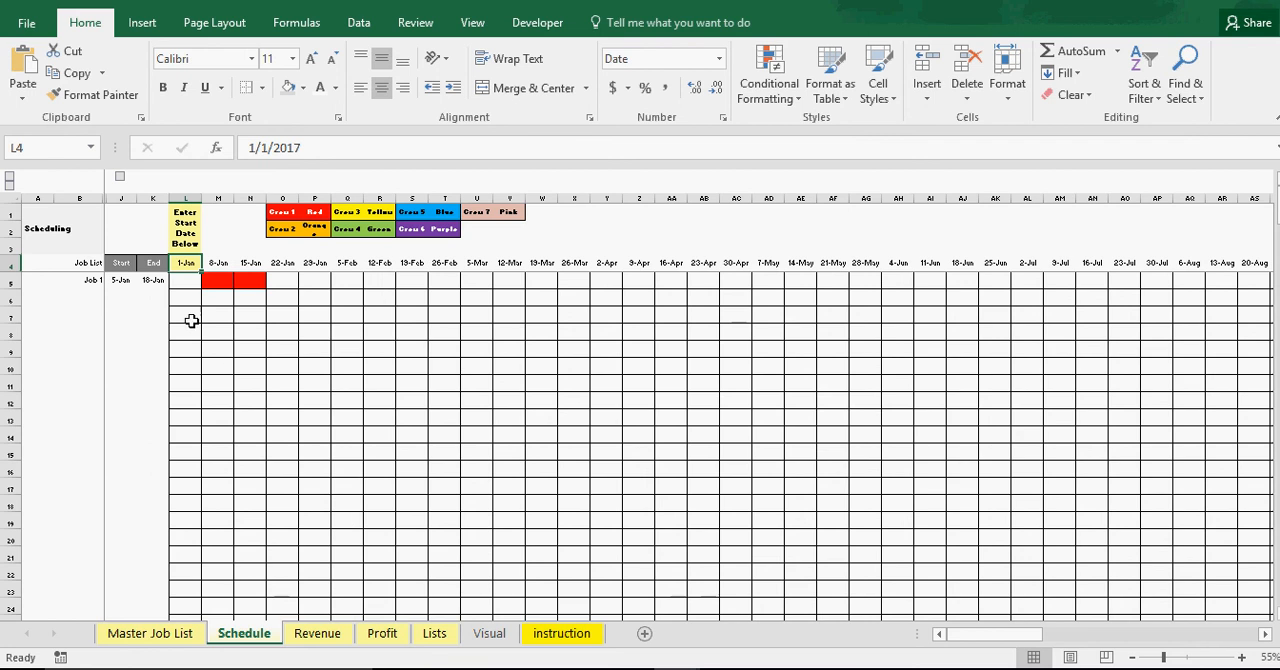
{"action": "left_click", "coordinate": [220, 280]}
{"action": "left_click", "coordinate": [252, 280]}
{"action": "left_click", "coordinate": [220, 280]}
{"action": "left_click", "coordinate": [251, 280]}
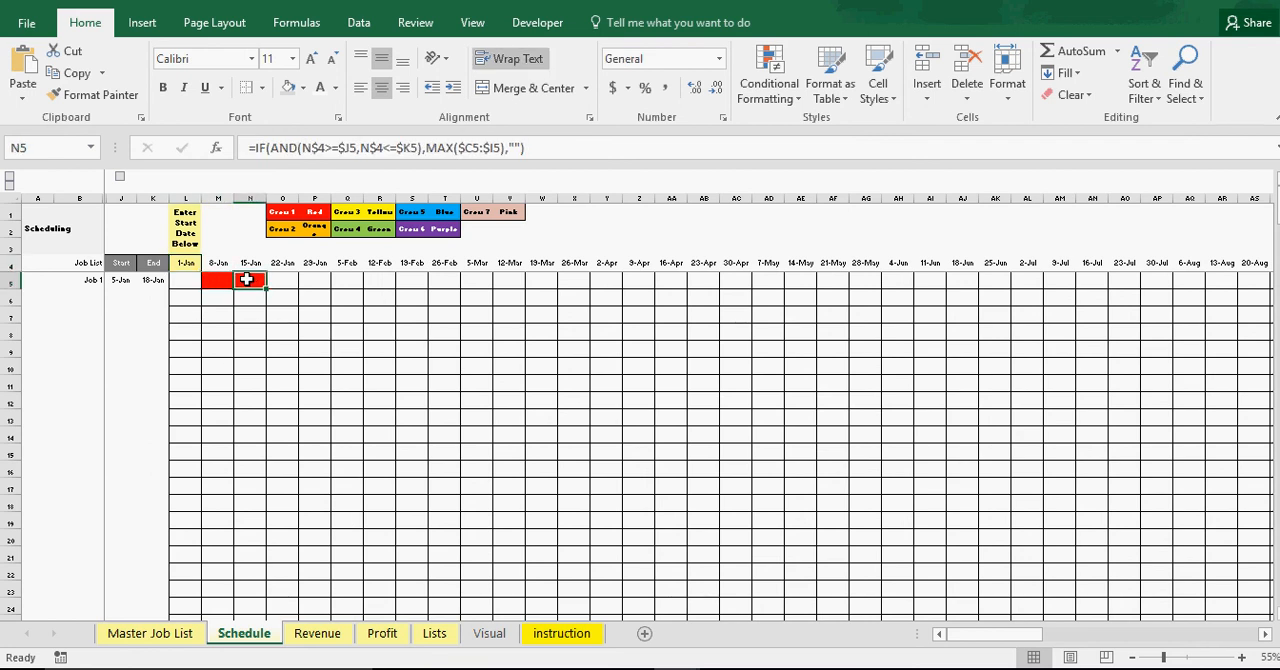
{"action": "left_click", "coordinate": [248, 330]}
{"action": "left_click", "coordinate": [671, 228]}
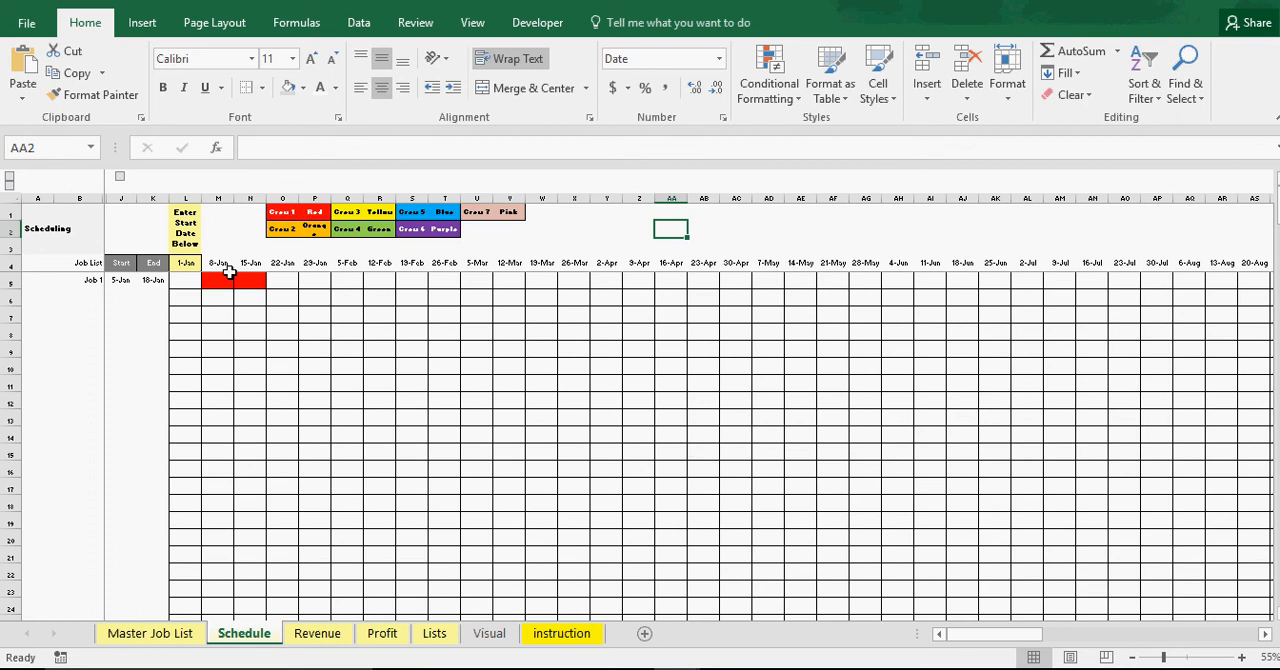
Change Job 1's crew to Crew 2 on the Master Job List and check its bar color on the Schedule sheet
{"action": "left_click", "coordinate": [150, 636]}
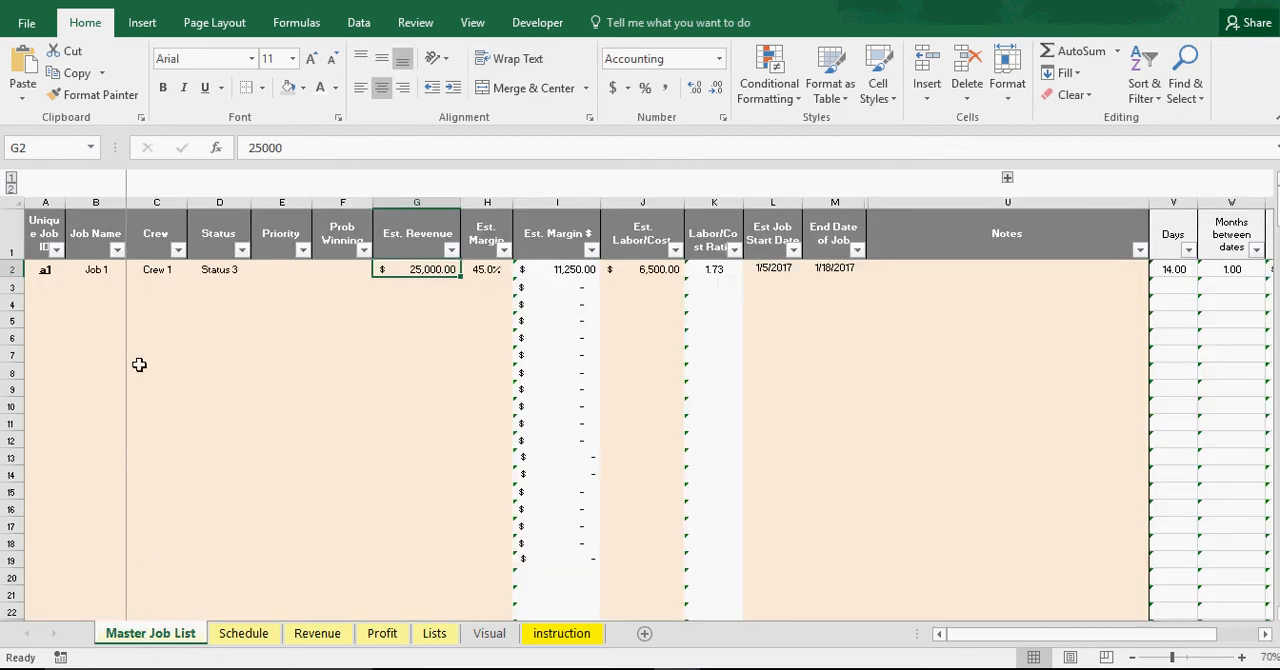
{"action": "left_click", "coordinate": [156, 270]}
{"action": "left_click", "coordinate": [195, 270]}
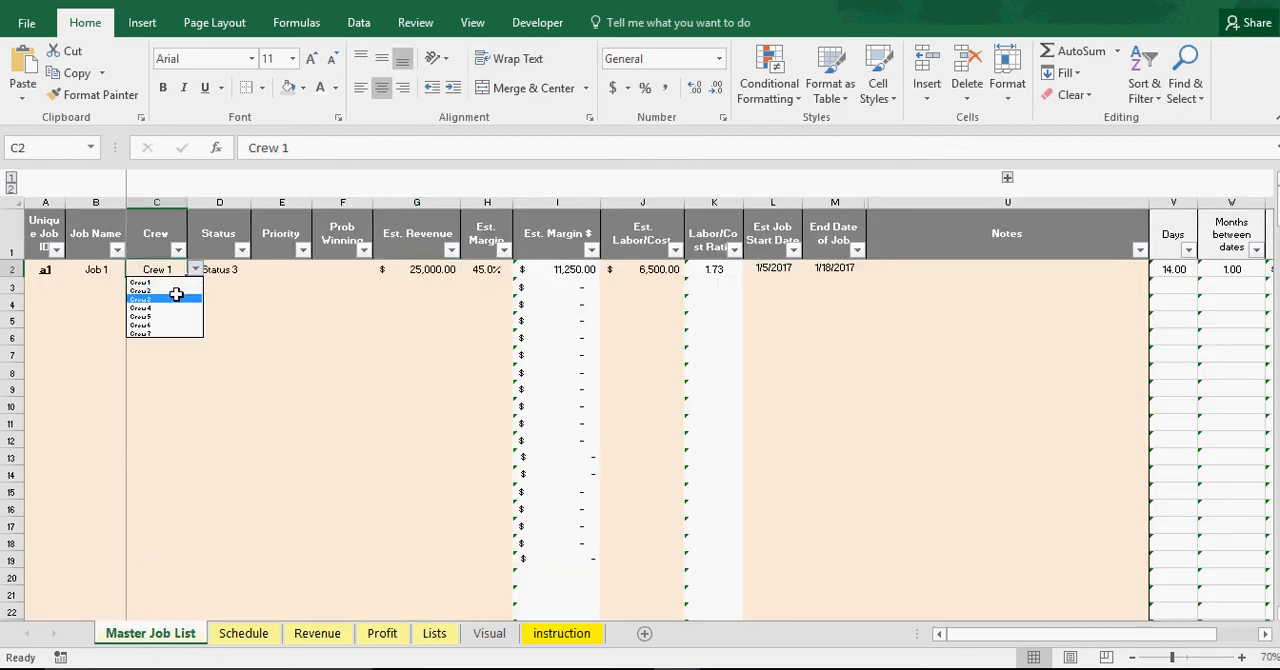
{"action": "left_click", "coordinate": [176, 297]}
{"action": "left_click", "coordinate": [195, 270]}
{"action": "left_click", "coordinate": [180, 290]}
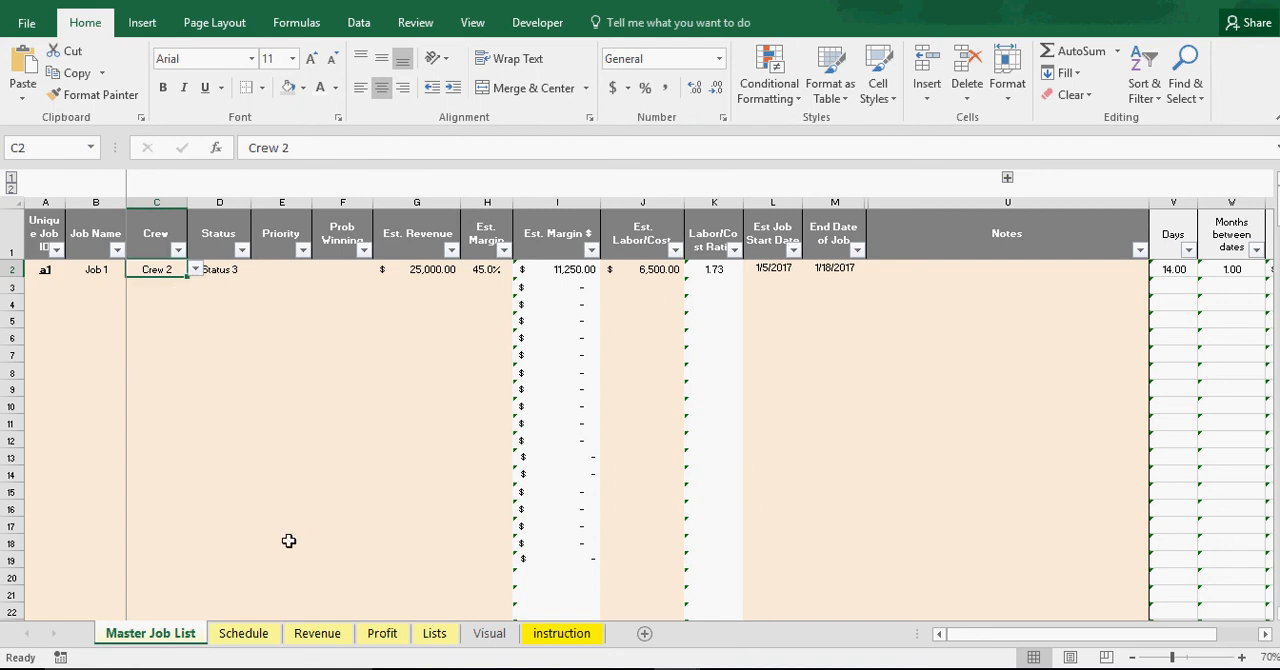
{"action": "left_click", "coordinate": [246, 633]}
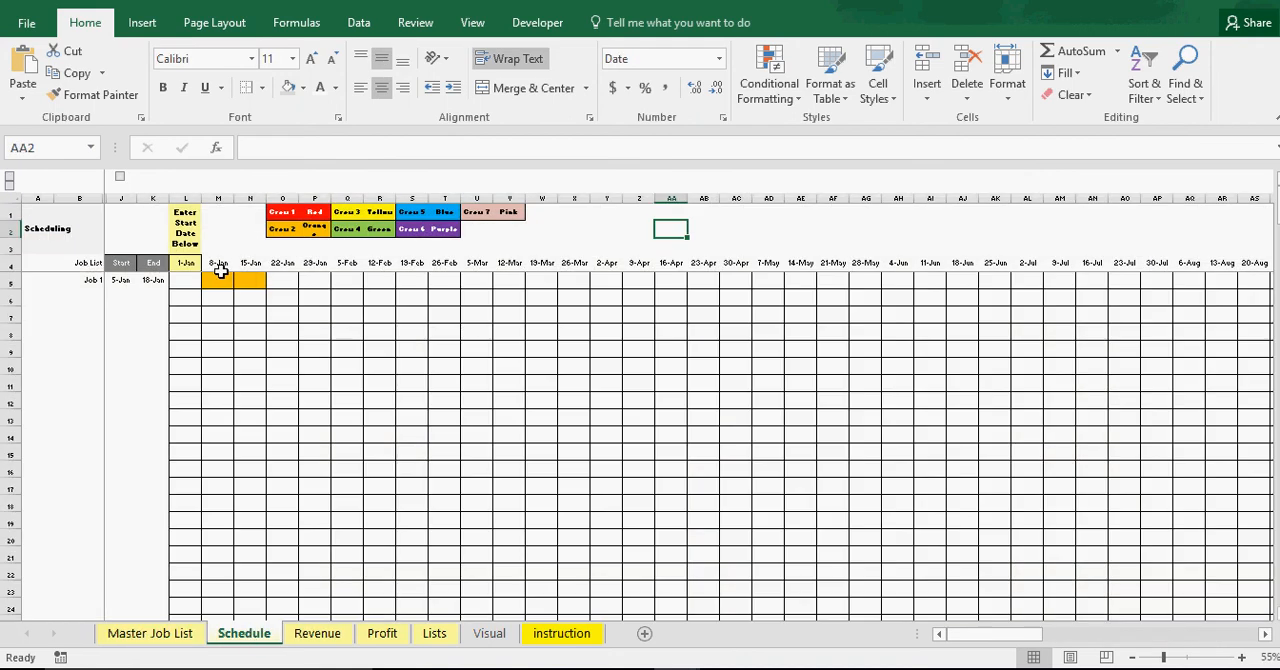
Reassign Job 1 to Crew 3 on the Master Job List and check its bar color on the Schedule sheet
{"action": "left_click", "coordinate": [150, 633]}
{"action": "left_click", "coordinate": [195, 270]}
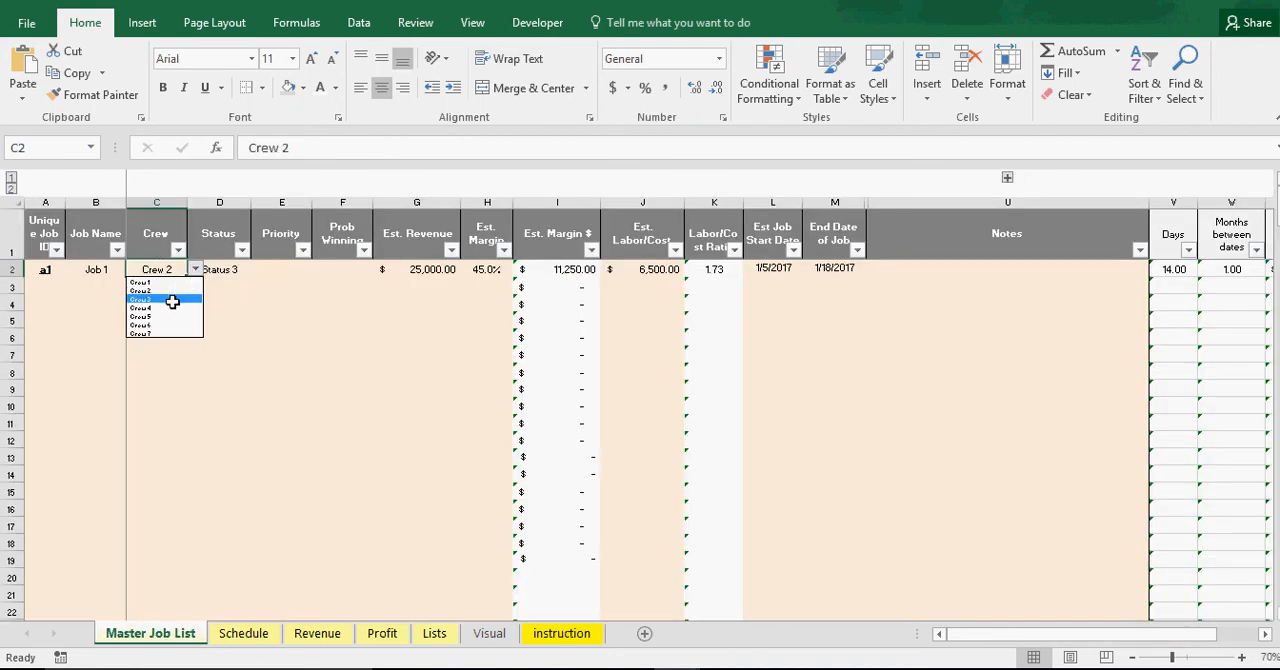
{"action": "left_click", "coordinate": [172, 301]}
{"action": "left_click", "coordinate": [256, 636]}
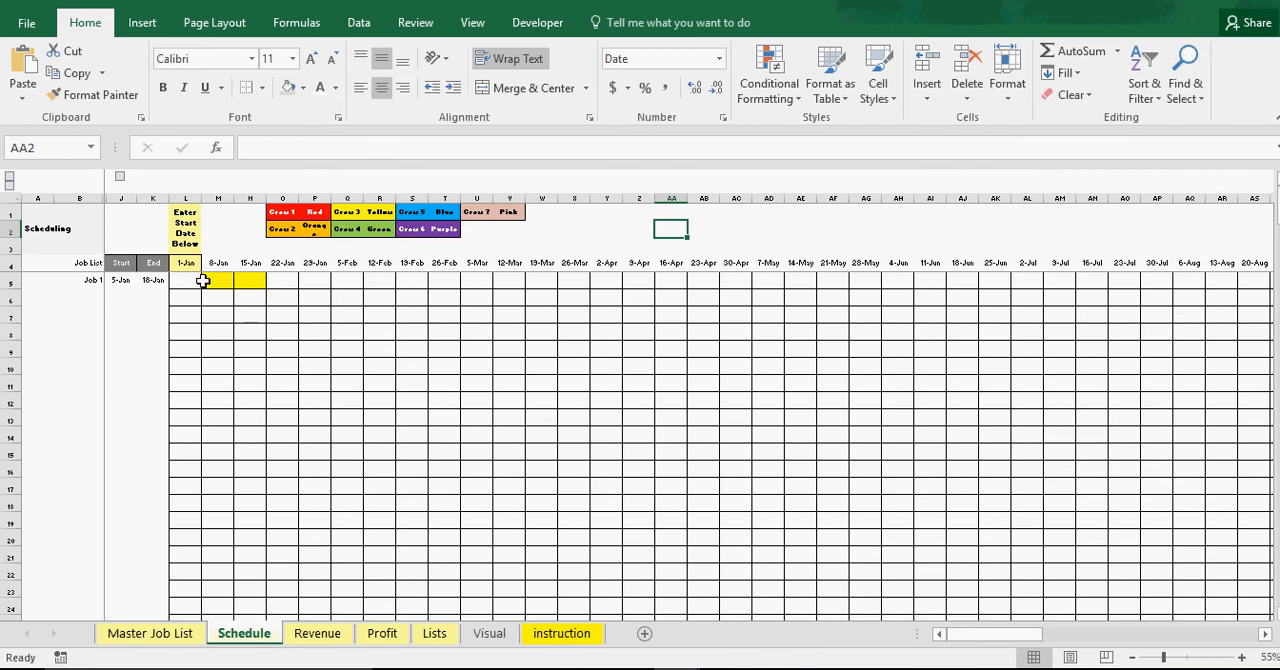
Switch Job 1 to Crew 4 on the Master Job List and check its bar color on the Schedule sheet
{"action": "left_click", "coordinate": [180, 632]}
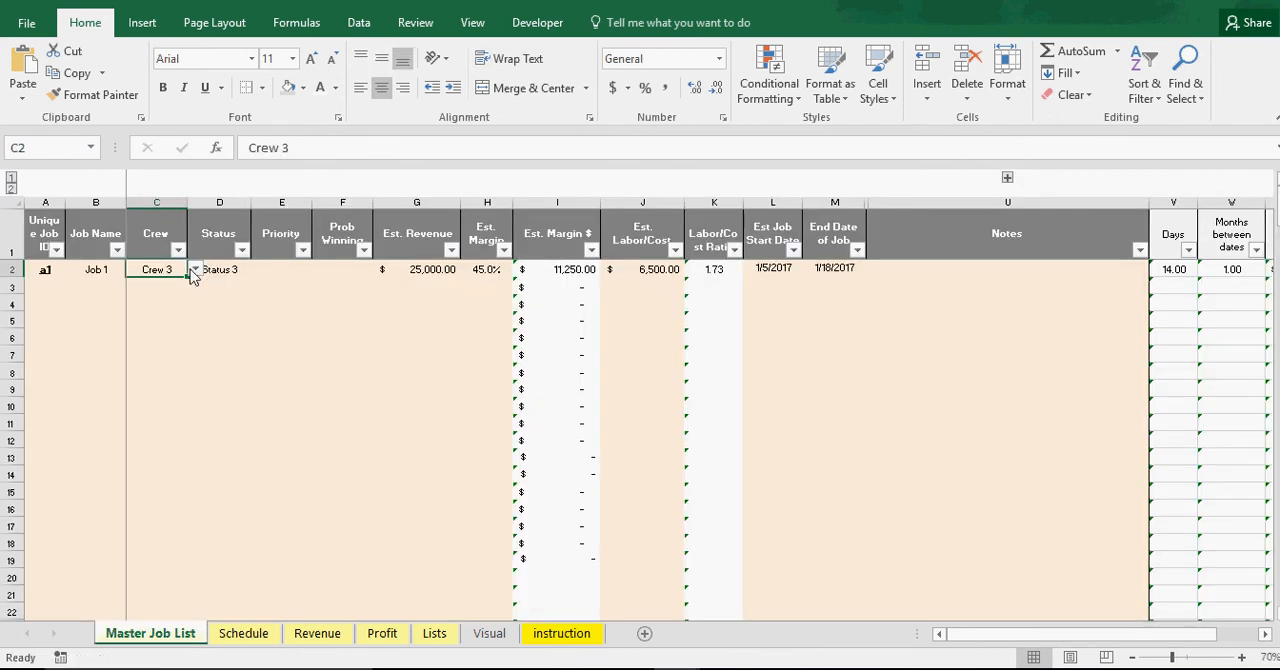
{"action": "left_click", "coordinate": [194, 270]}
{"action": "left_click", "coordinate": [166, 309]}
{"action": "left_click", "coordinate": [248, 632]}
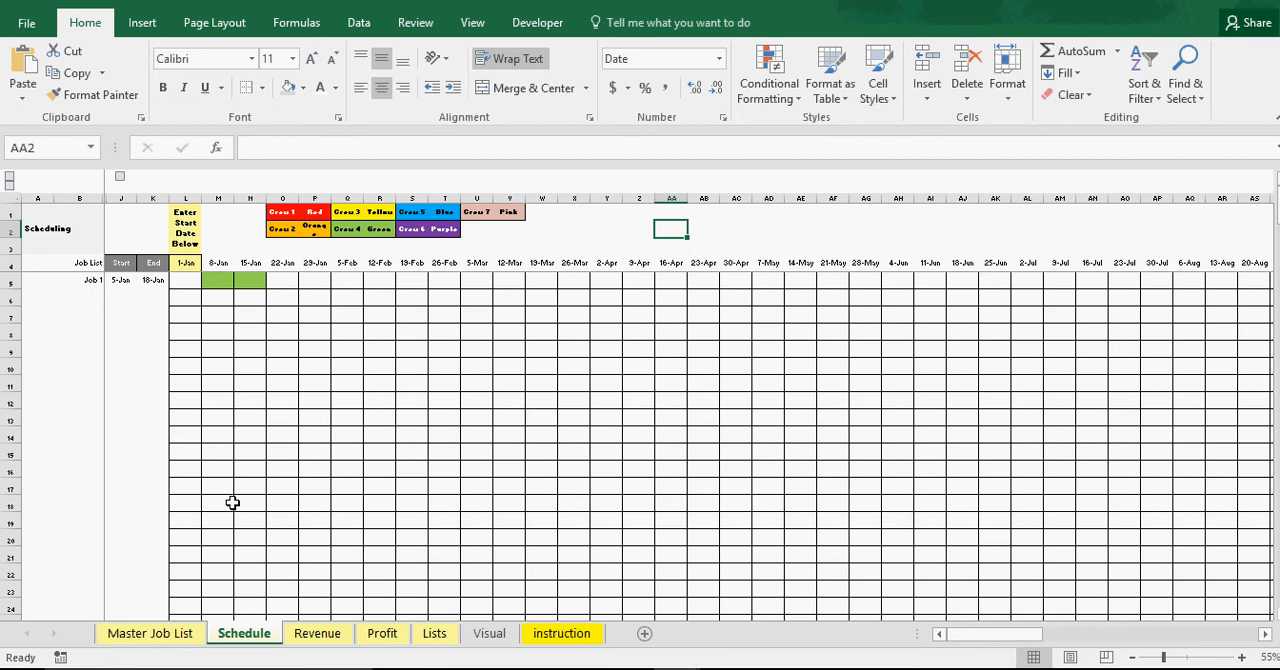
Assign Job 1 to Crew 5 on the Master Job List and check its bar color on the Schedule sheet
{"action": "left_click", "coordinate": [155, 633]}
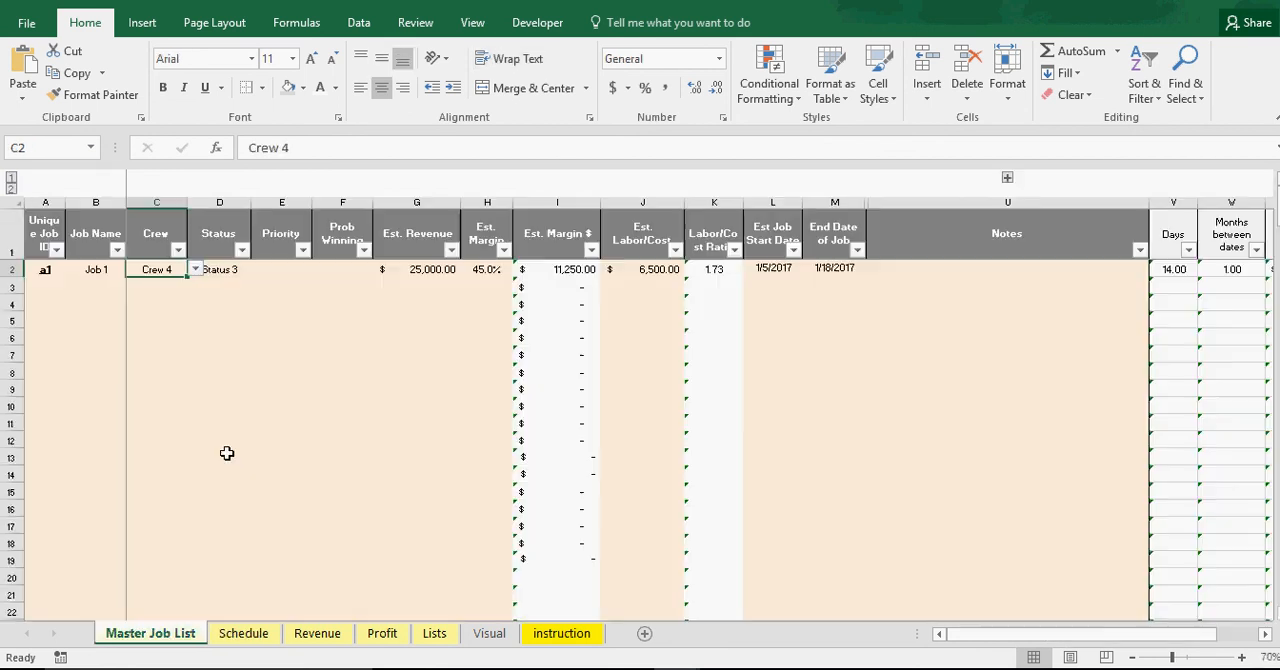
{"action": "left_click", "coordinate": [194, 270]}
{"action": "left_click", "coordinate": [173, 324]}
{"action": "left_click", "coordinate": [172, 320]}
{"action": "left_click", "coordinate": [179, 273]}
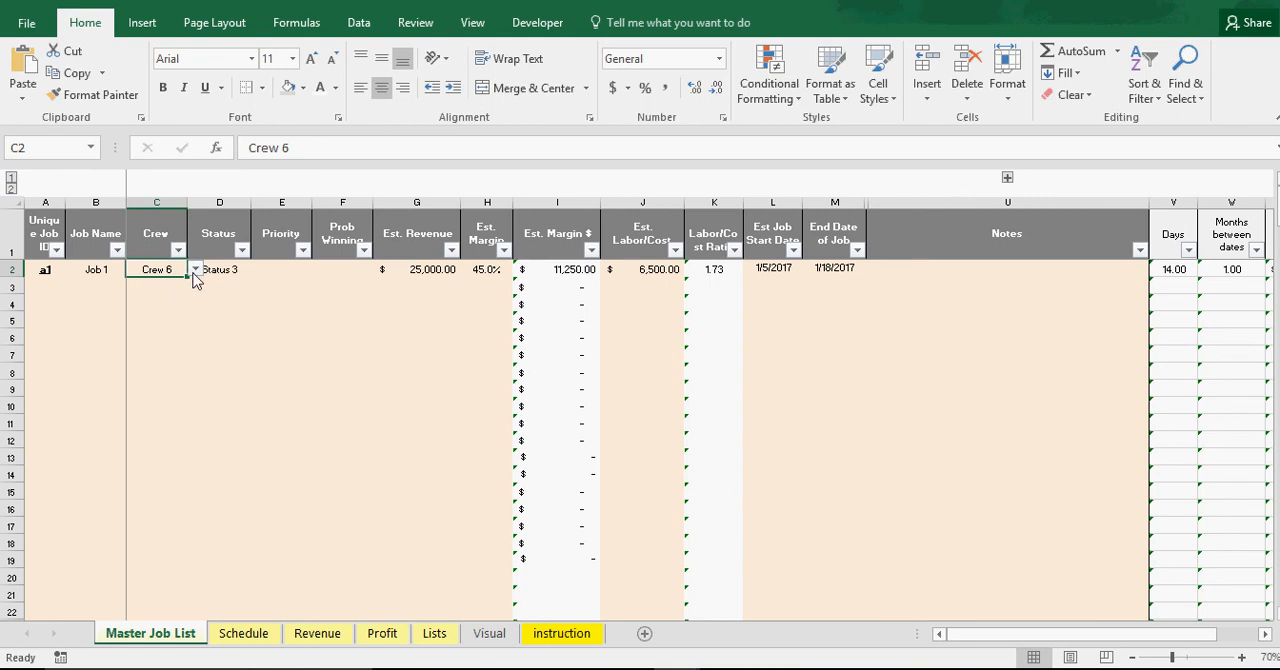
{"action": "left_click", "coordinate": [195, 270]}
{"action": "left_click", "coordinate": [177, 316]}
{"action": "left_click", "coordinate": [243, 633]}
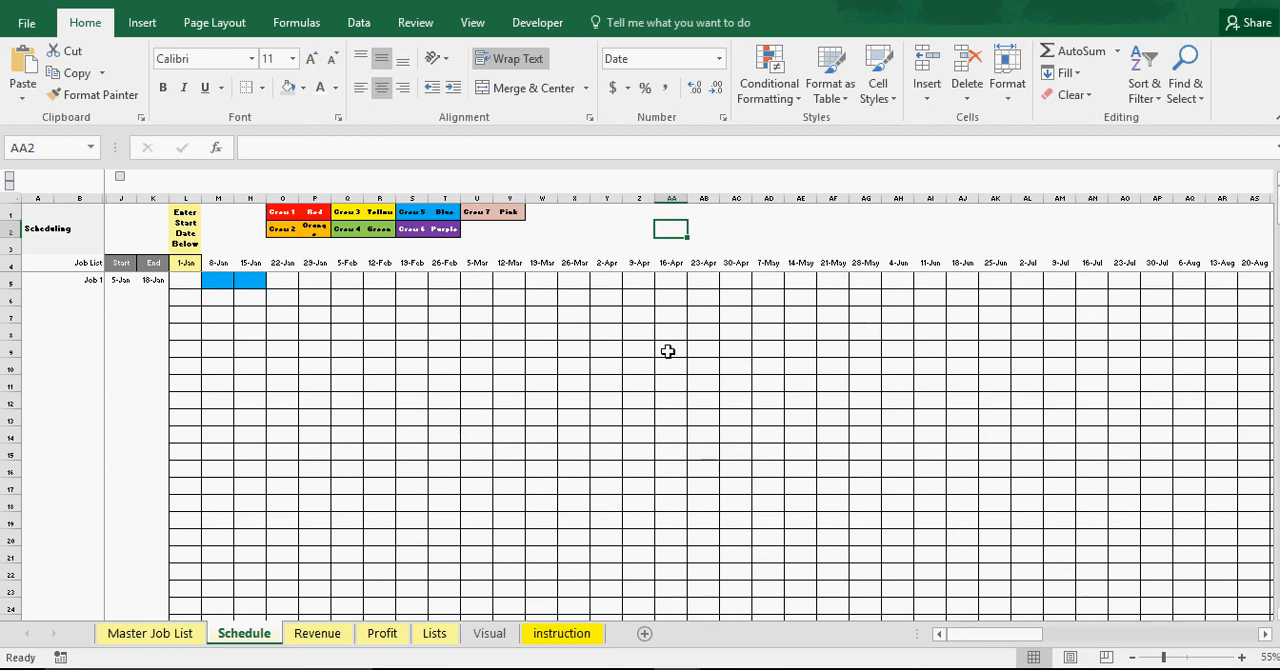
Review Job 1's monthly amounts on the Revenue and Profit sheets, then its bar on the Schedule sheet
{"action": "left_click", "coordinate": [185, 635]}
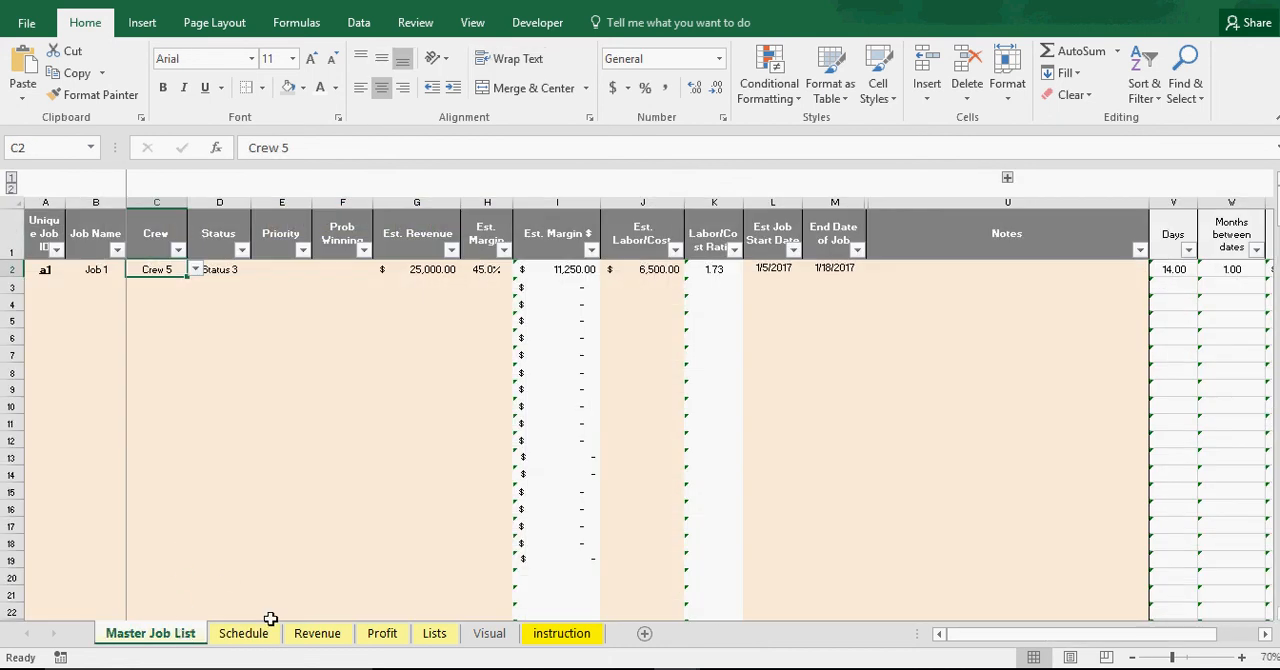
{"action": "left_click", "coordinate": [322, 636]}
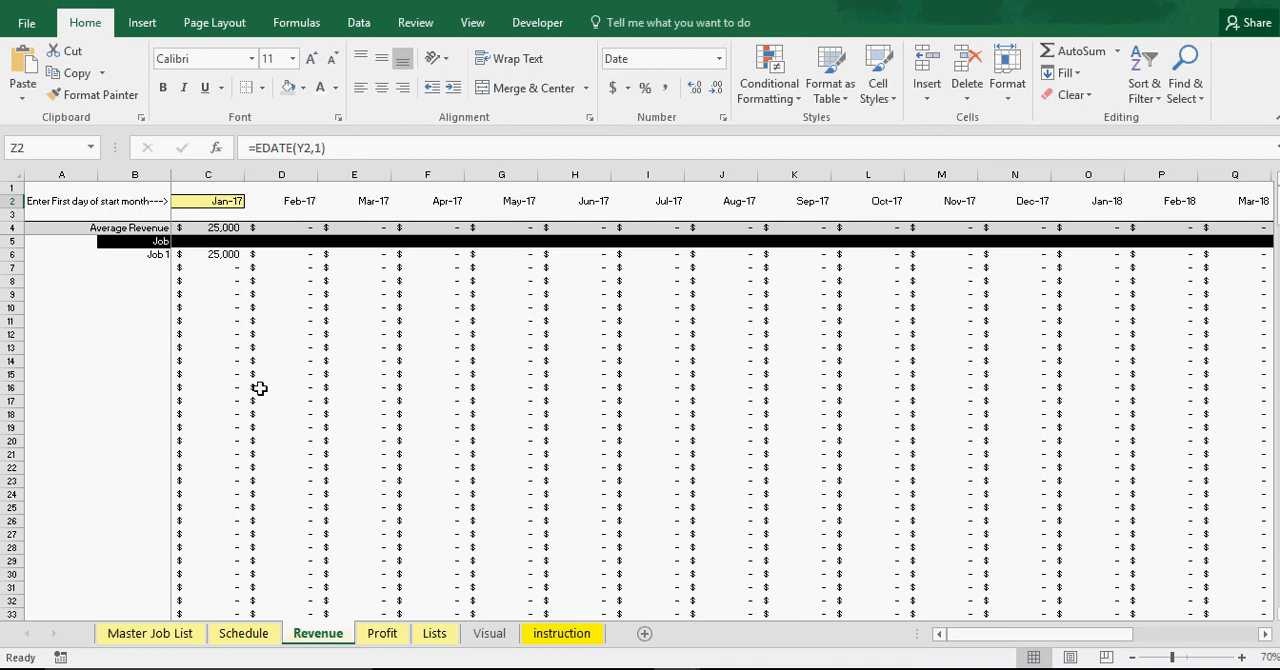
{"action": "left_click", "coordinate": [382, 634]}
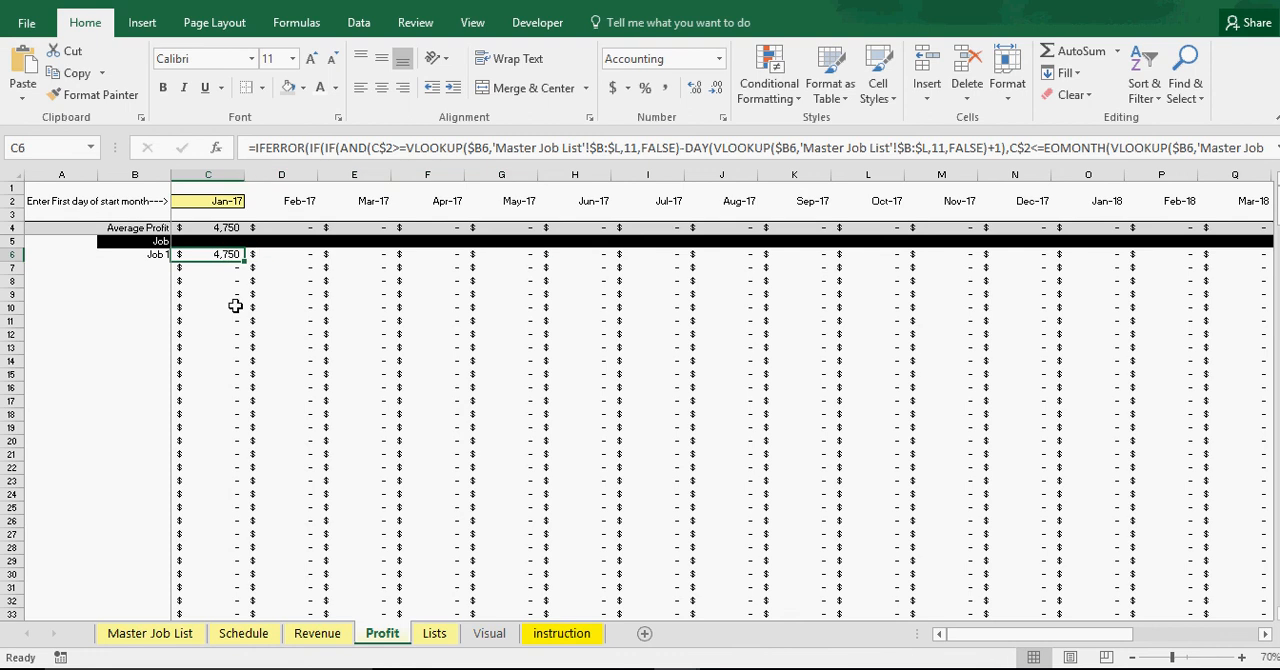
{"action": "left_click", "coordinate": [241, 638]}
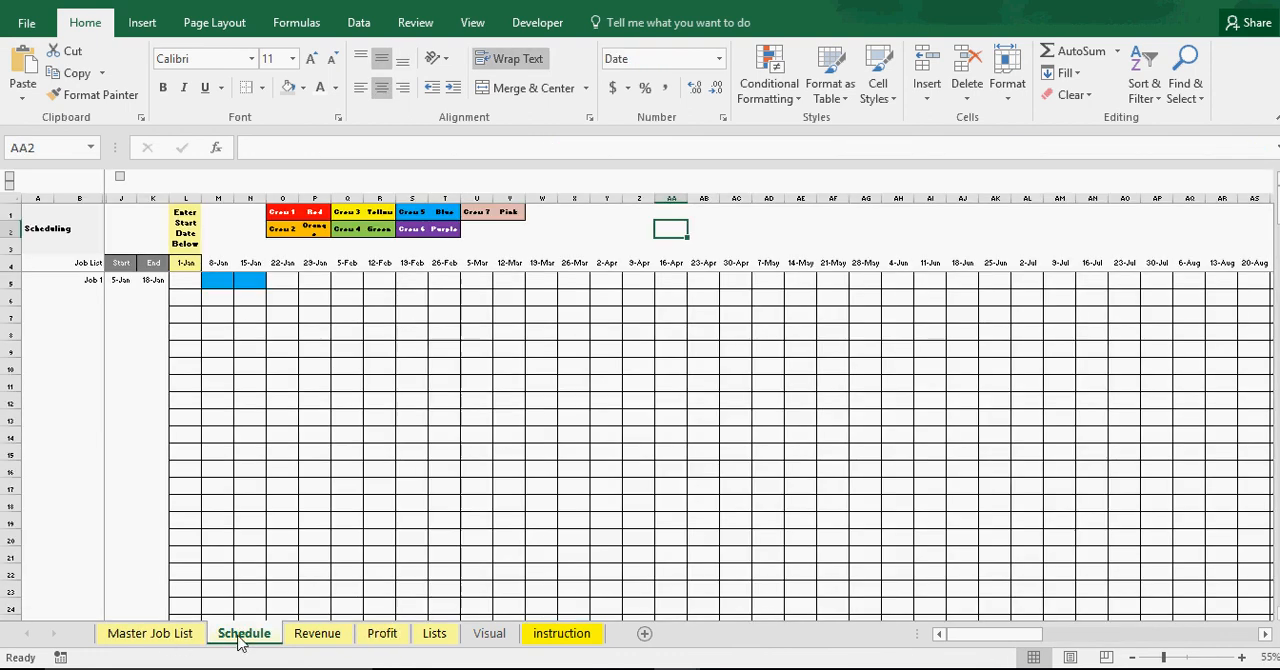
Set Job 1's end date to 2/18/2017 on the Master Job List and check its bar length on the Schedule sheet
{"action": "left_click", "coordinate": [165, 638]}
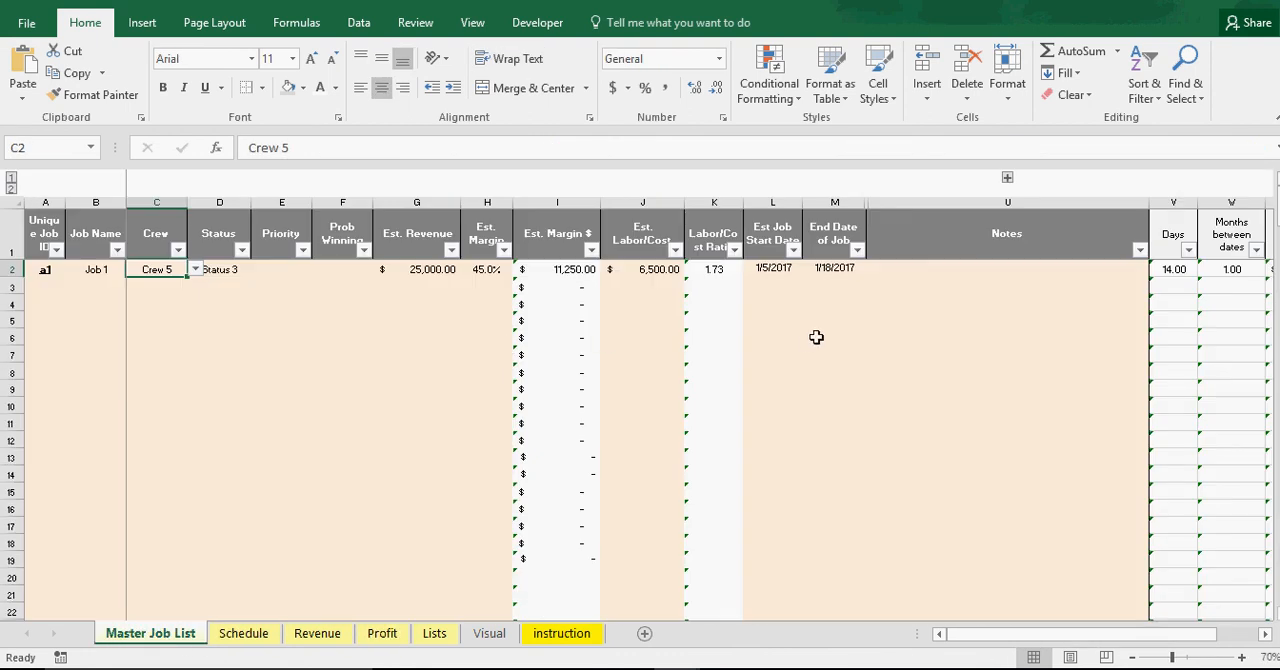
{"action": "left_click", "coordinate": [837, 268]}
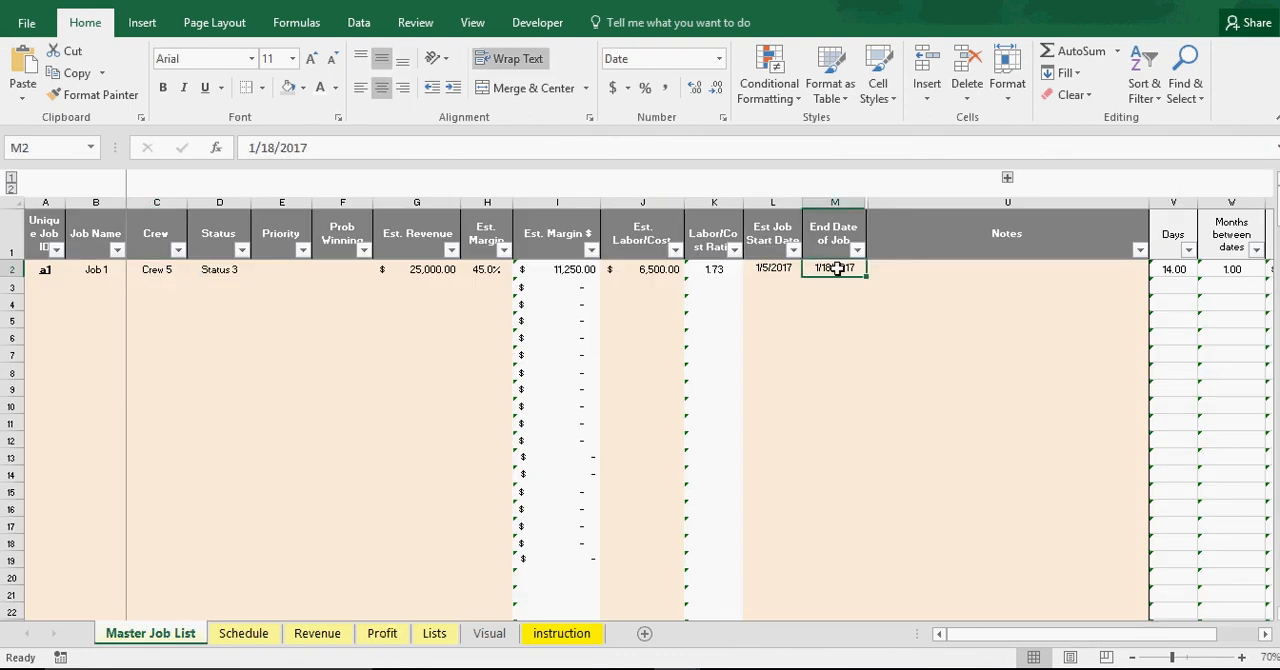
{"action": "left_click", "coordinate": [251, 148]}
{"action": "key", "text": "BackSpace"}
{"action": "type", "text": "2"}
{"action": "key", "text": "Return"}
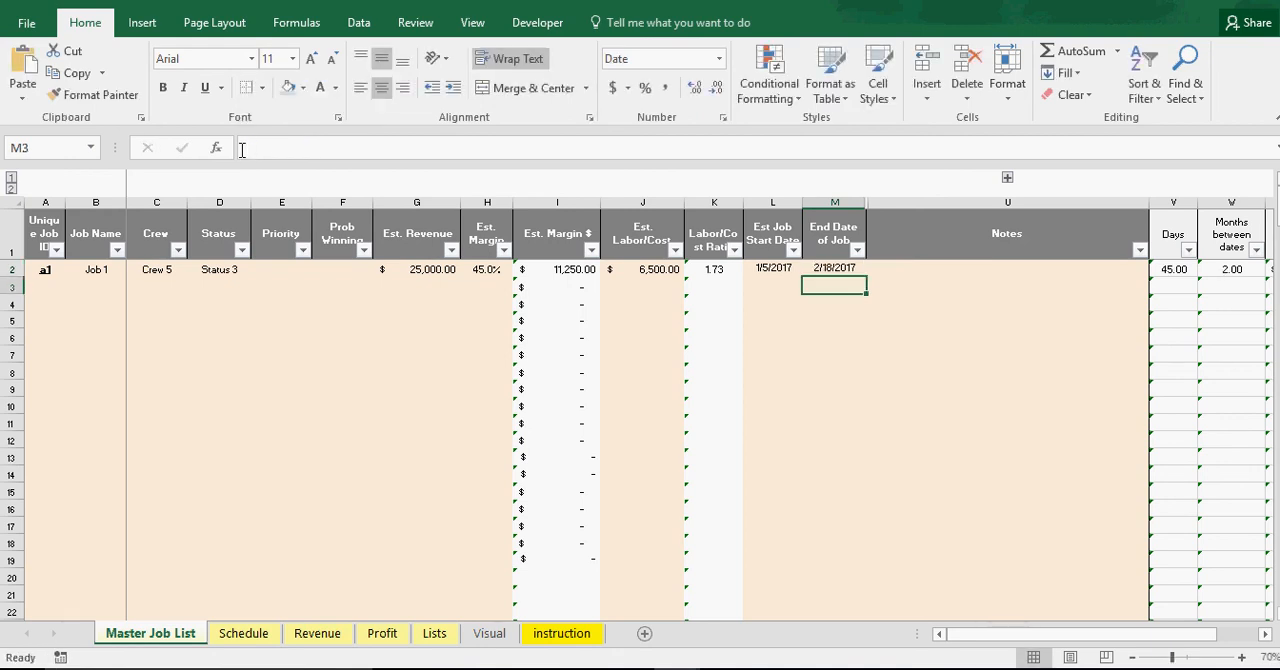
{"action": "left_click", "coordinate": [243, 634]}
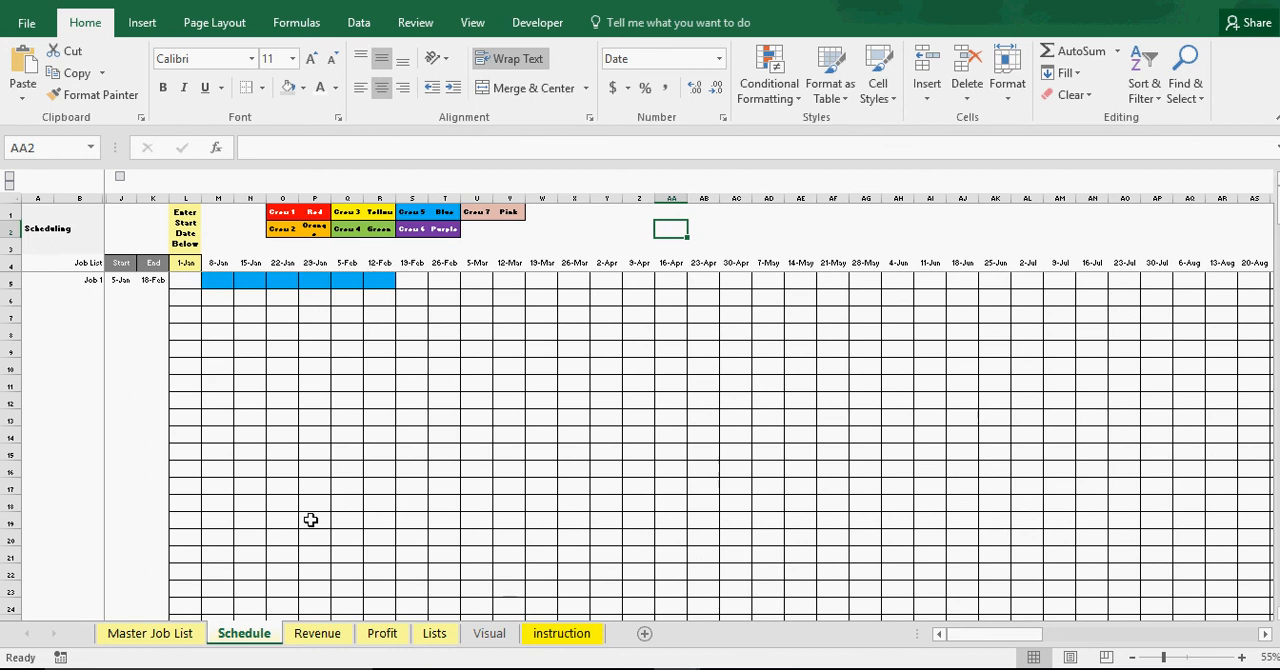
Examine how Job 1's revenue is split between Jan-17 and Feb-17 in the Average Revenue row of the Revenue sheet
{"action": "left_click", "coordinate": [314, 643]}
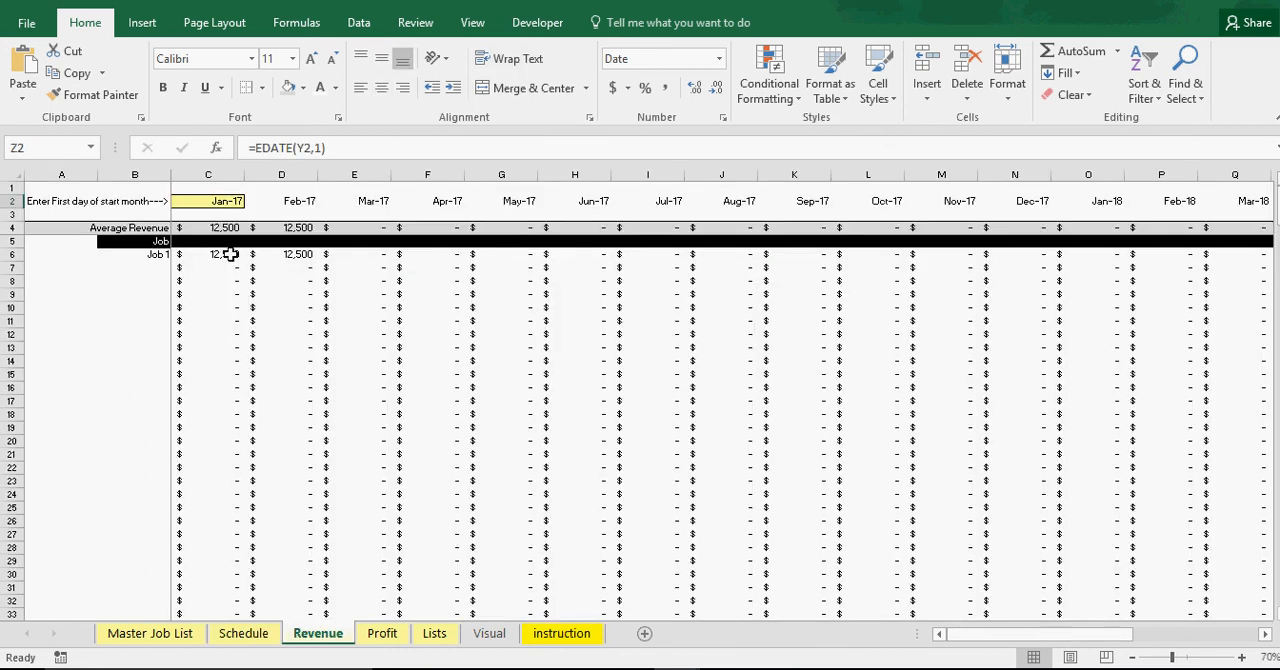
{"action": "left_click_drag", "start_coordinate": [228, 228], "coordinate": [295, 228]}
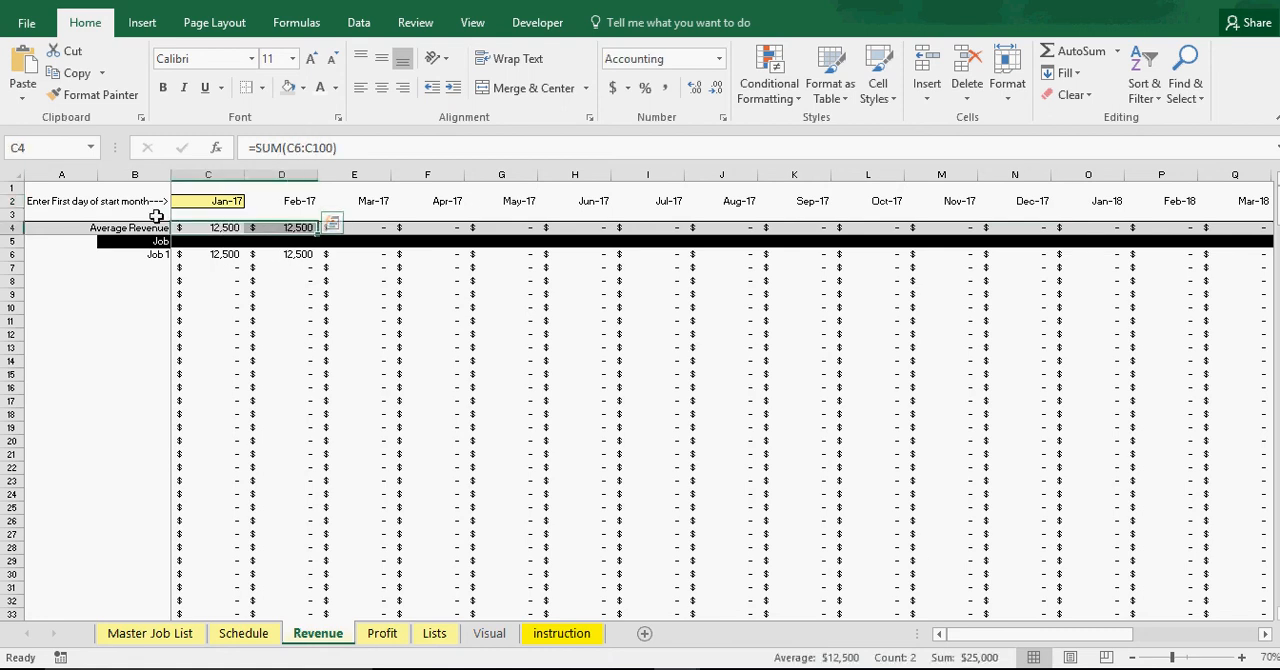
{"action": "left_click", "coordinate": [283, 229]}
{"action": "left_click", "coordinate": [230, 228]}
{"action": "left_click", "coordinate": [276, 228]}
{"action": "left_click", "coordinate": [224, 228]}
{"action": "left_click", "coordinate": [288, 228]}
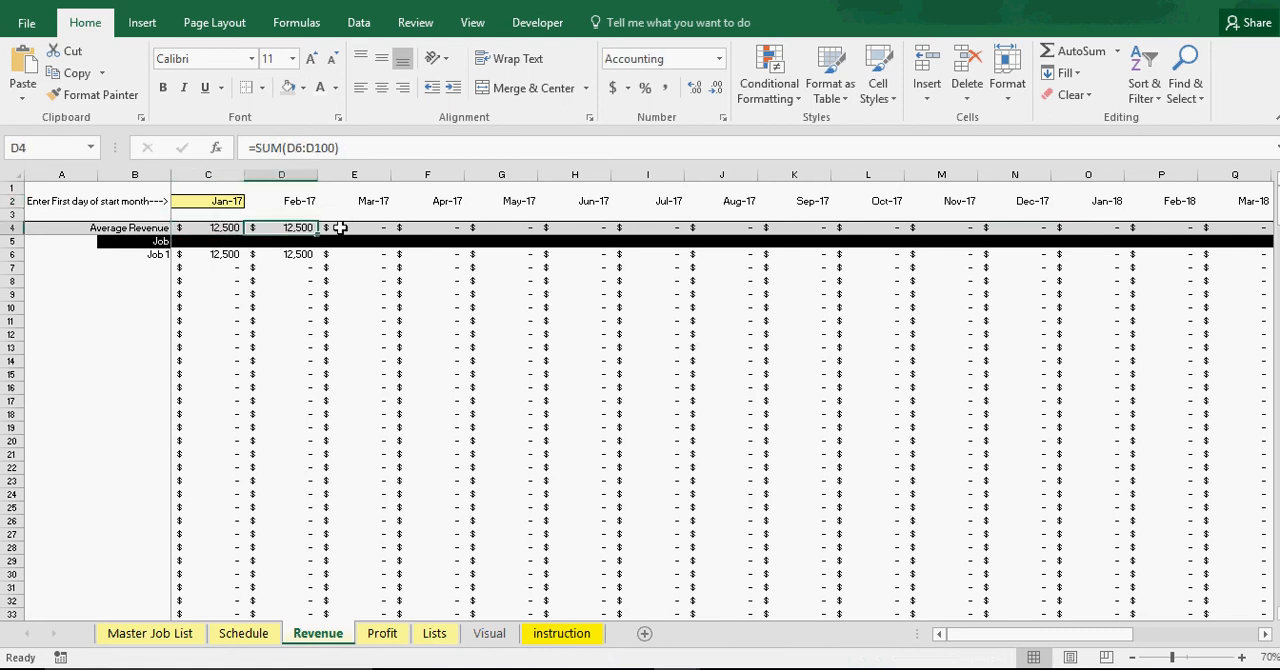
{"action": "left_click", "coordinate": [339, 228]}
Examine the Jan-17 and Feb-17 amounts in the Average Profit row of the Profit sheet
{"action": "left_click", "coordinate": [384, 634]}
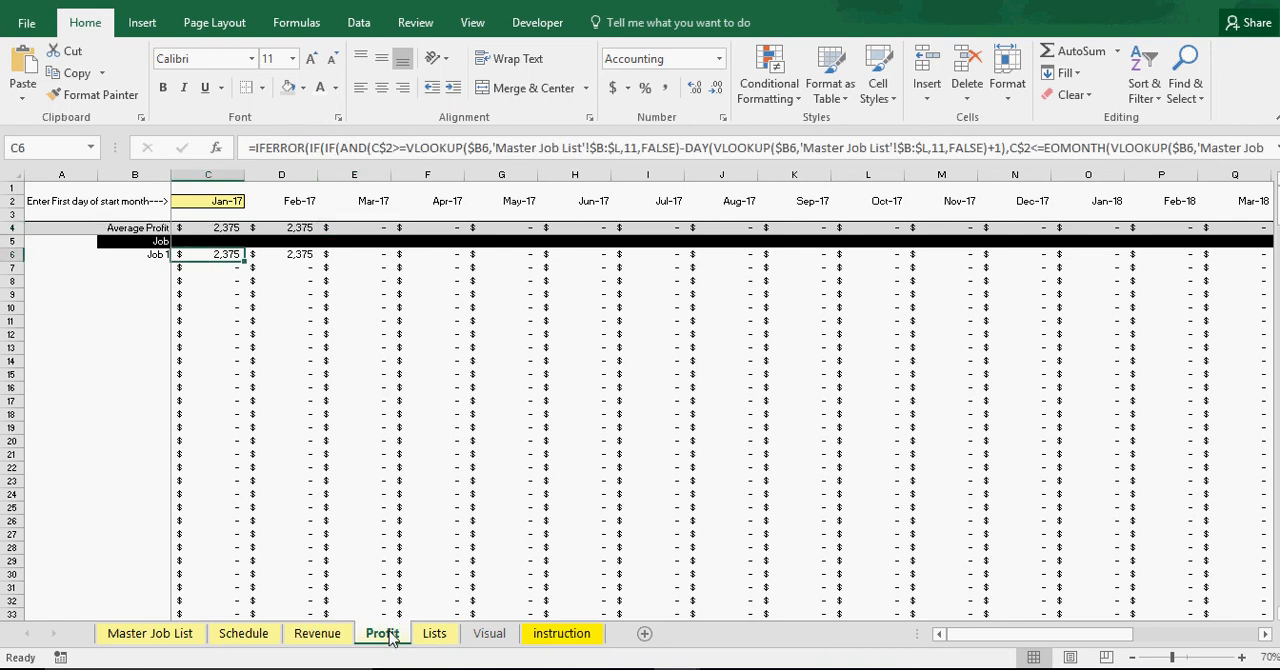
{"action": "left_click_drag", "start_coordinate": [233, 229], "coordinate": [320, 230]}
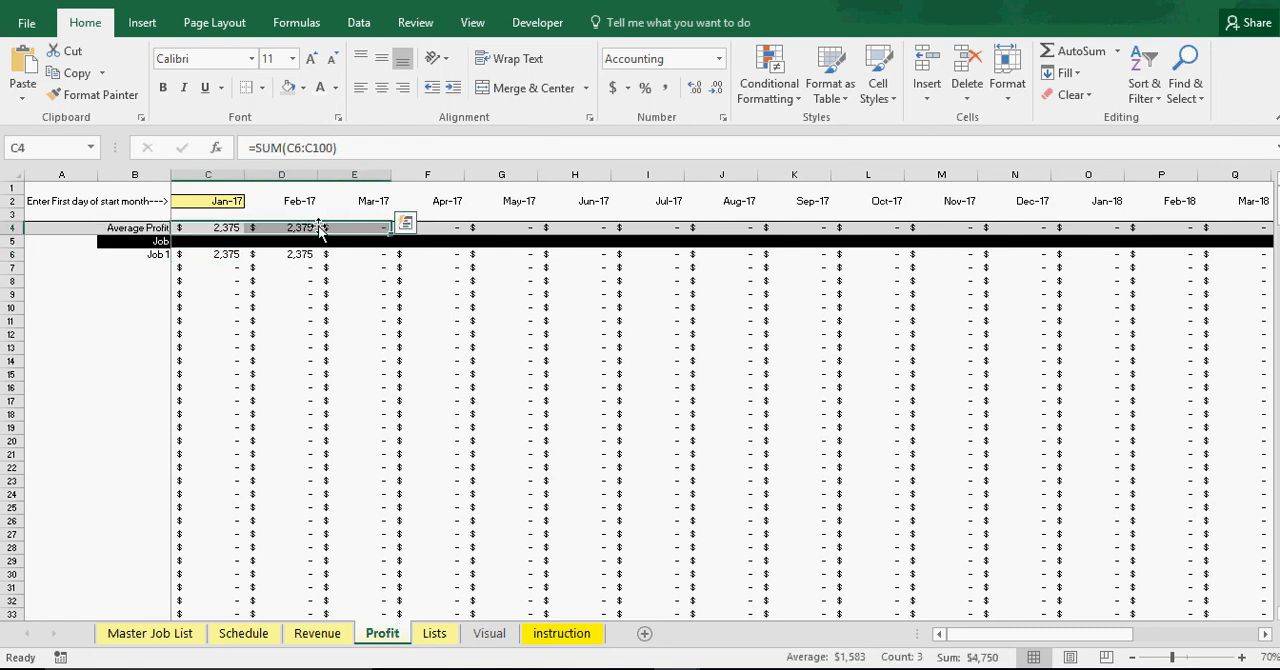
{"action": "left_click", "coordinate": [240, 229]}
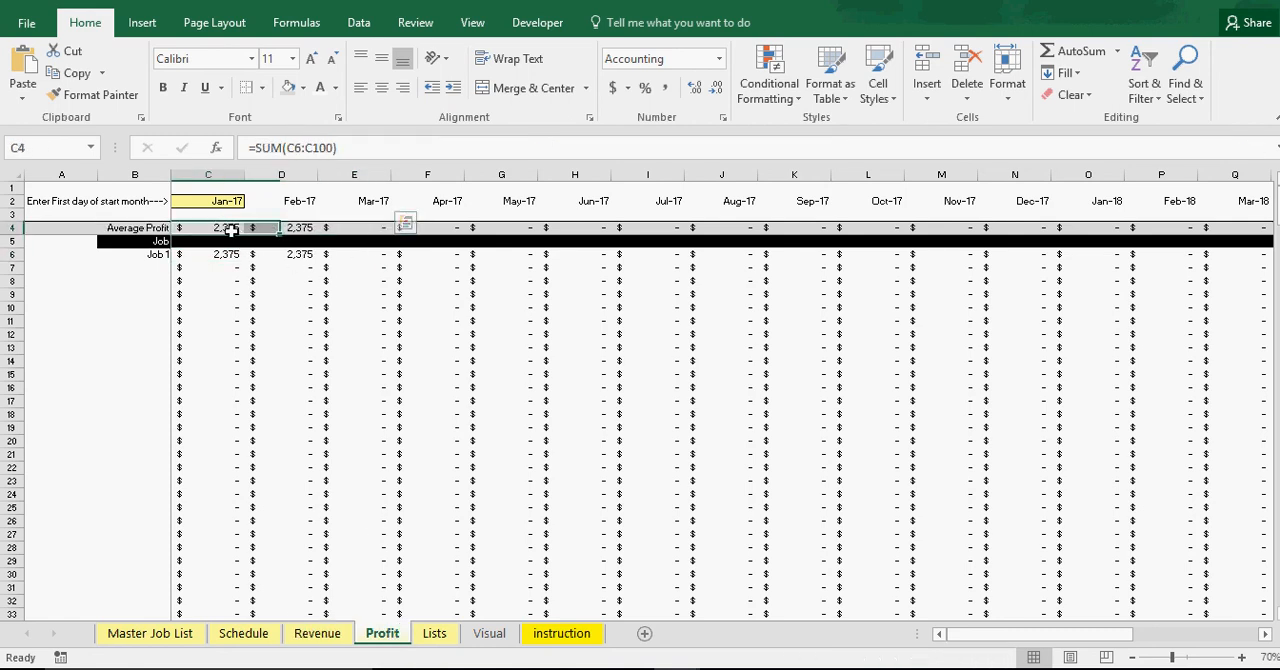
{"action": "left_click", "coordinate": [293, 229]}
Review the Monthly Average Revenue & Profit and Jobs Won per Month & AVG Profit/Job charts on the Visual sheet
{"action": "left_click", "coordinate": [489, 633]}
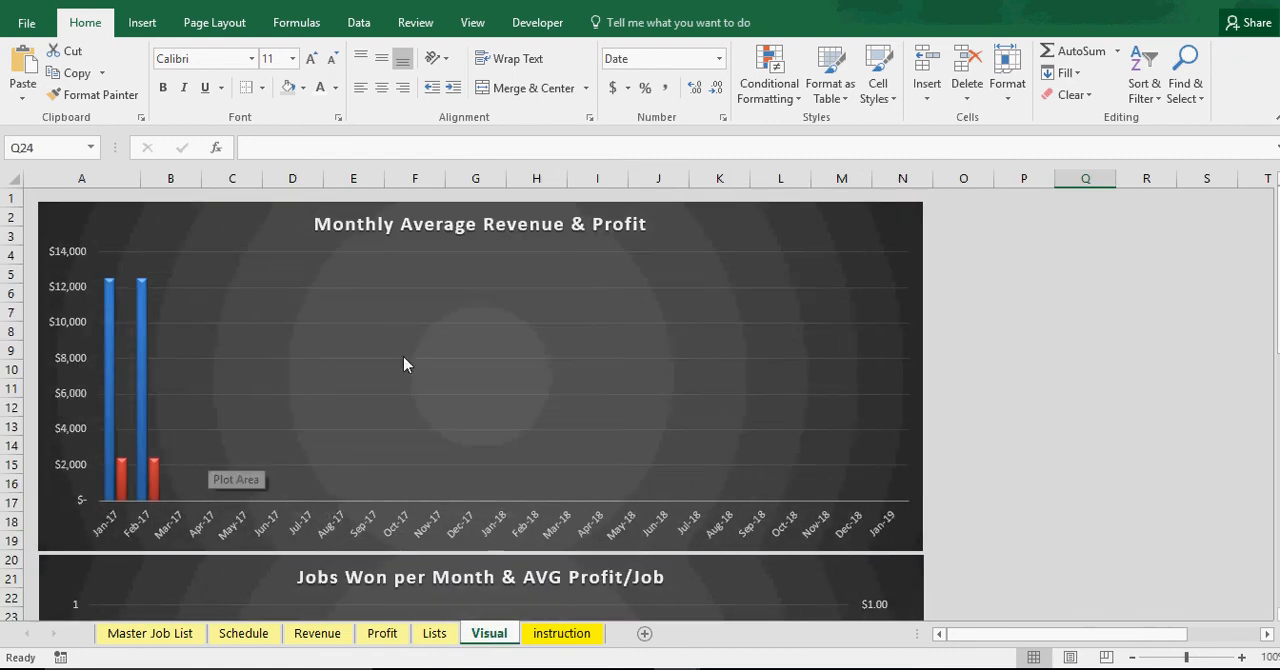
{"action": "scroll", "coordinate": [428, 414], "scroll_direction": "down", "scroll_amount": 6}
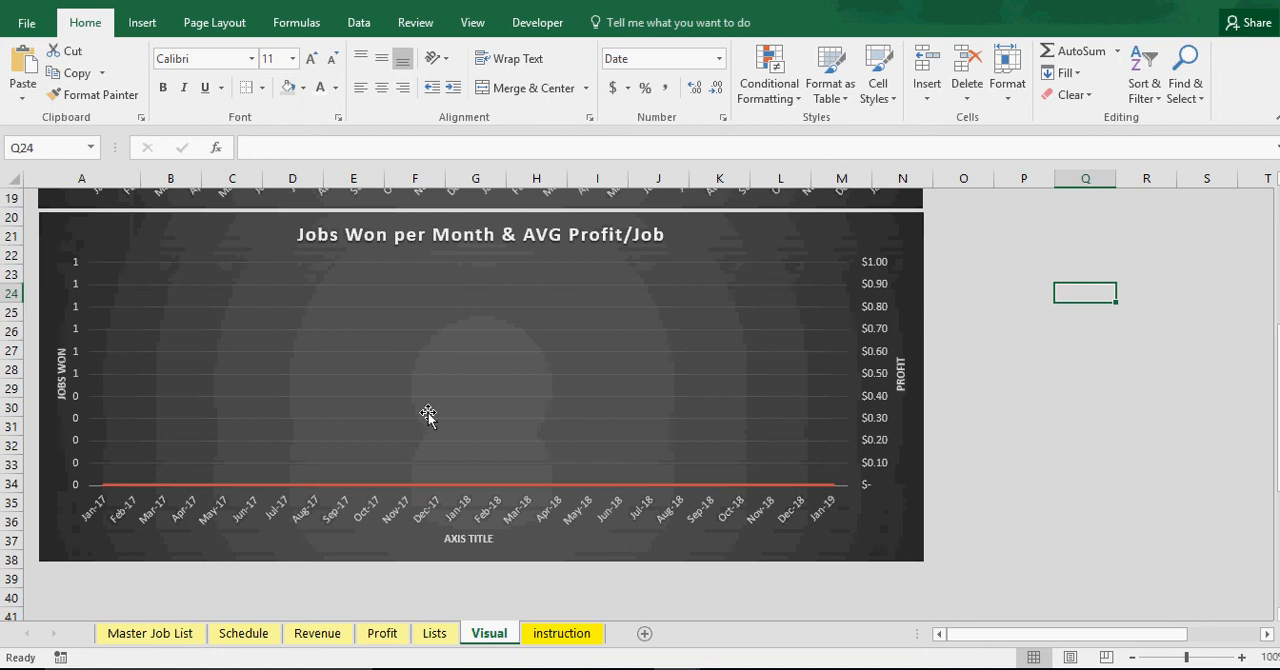
{"action": "scroll", "coordinate": [428, 414], "scroll_direction": "up", "scroll_amount": 3}
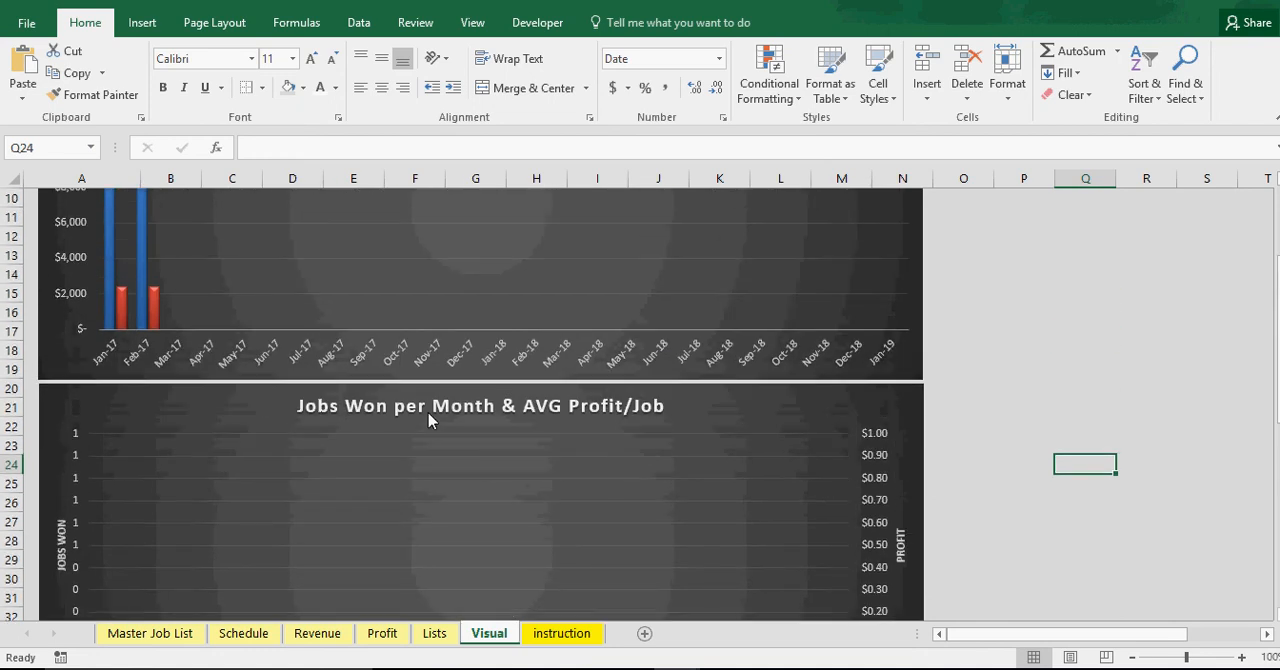
{"action": "scroll", "coordinate": [428, 418], "scroll_direction": "up", "scroll_amount": 3}
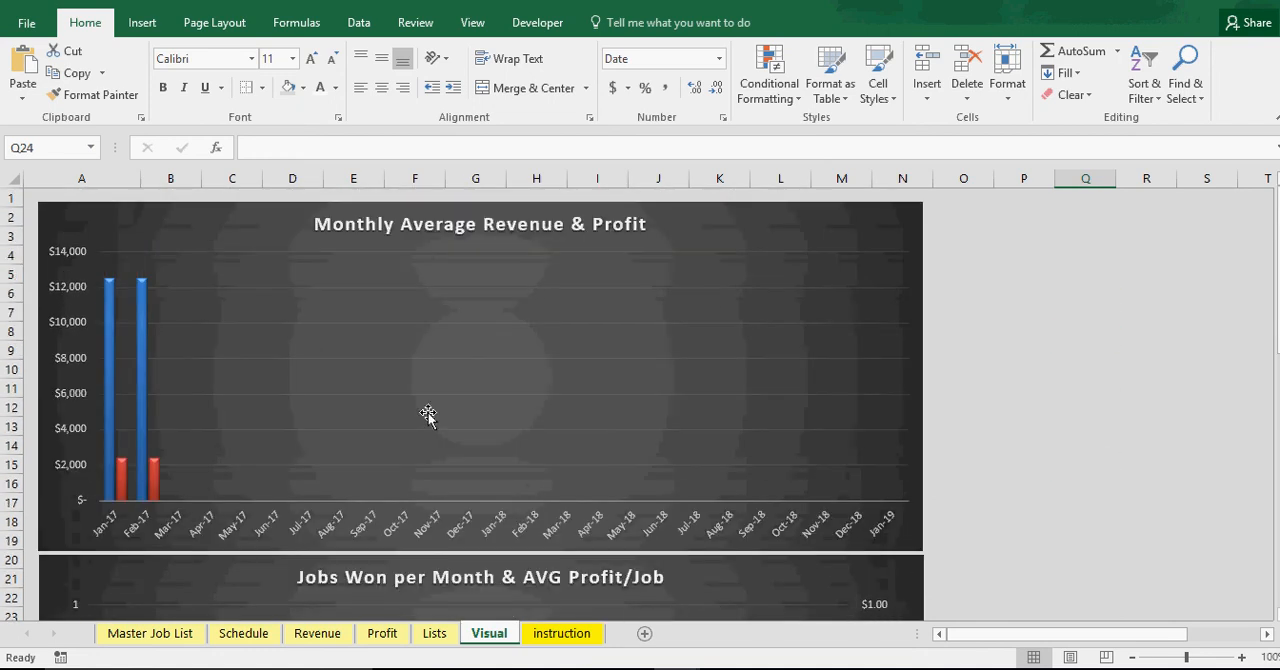
Inspect the Jan-17 Monthly Jobs Won and Revenue per Job formulas in the Visual sheet's Chart Data
{"action": "left_click", "coordinate": [165, 636]}
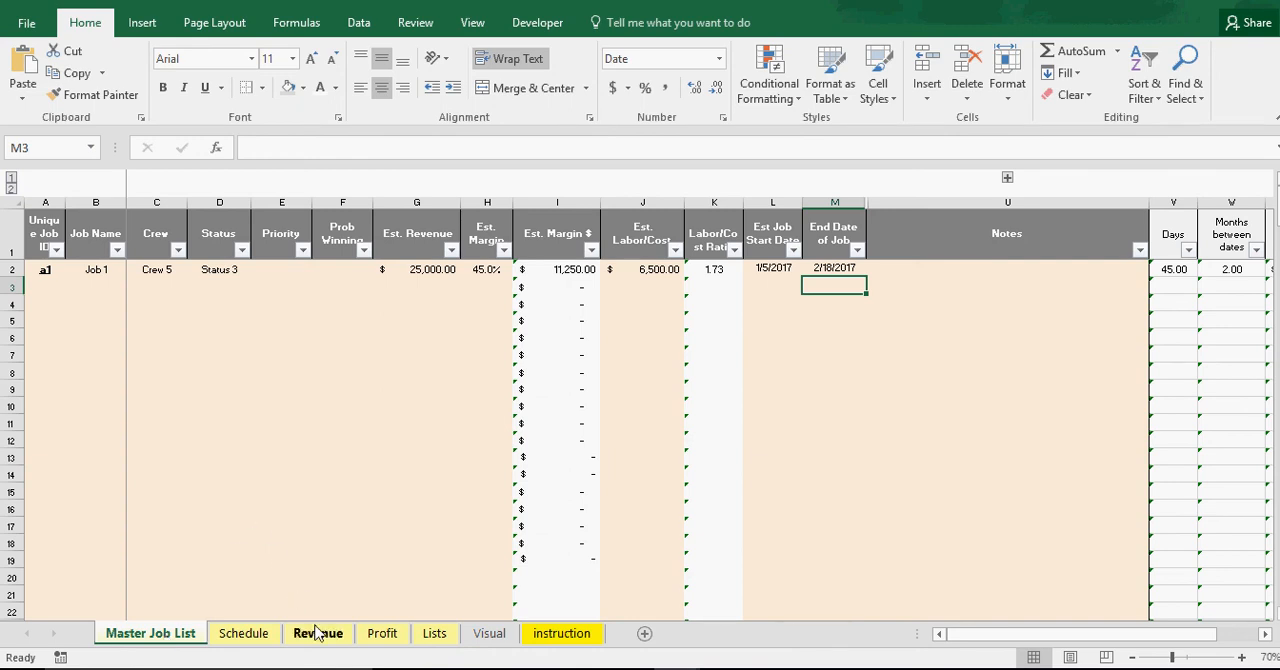
{"action": "left_click", "coordinate": [466, 638]}
{"action": "scroll", "coordinate": [260, 438], "scroll_direction": "down", "scroll_amount": 15}
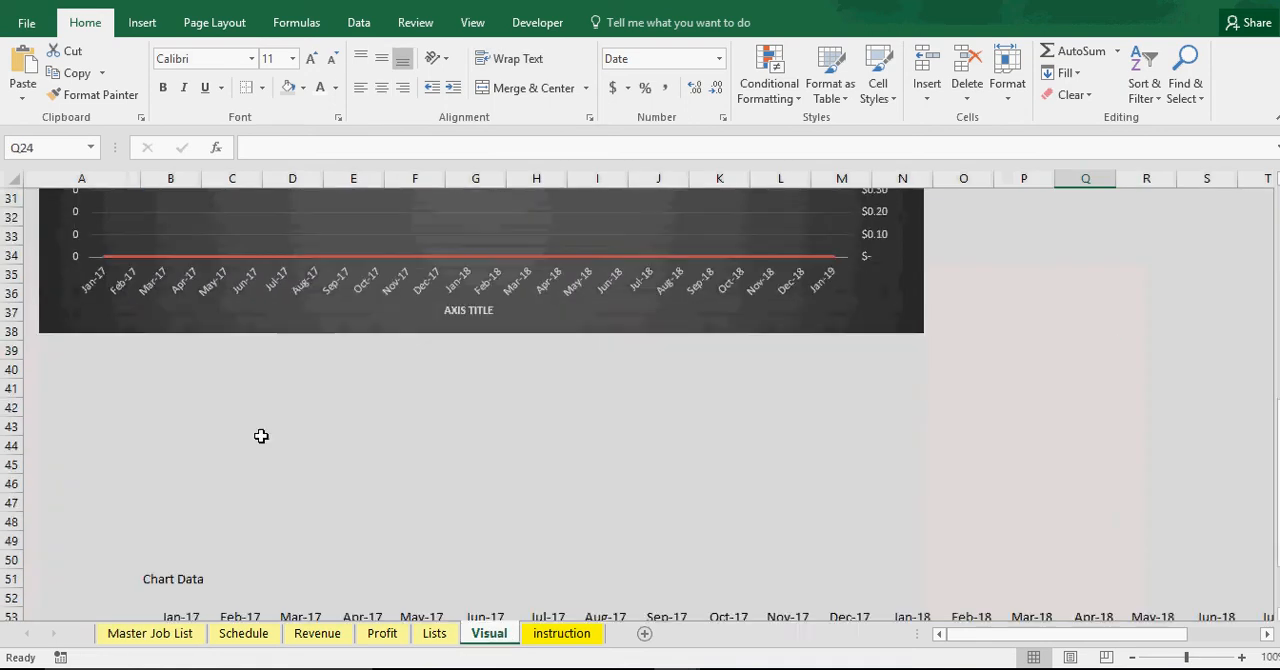
{"action": "left_click", "coordinate": [182, 371]}
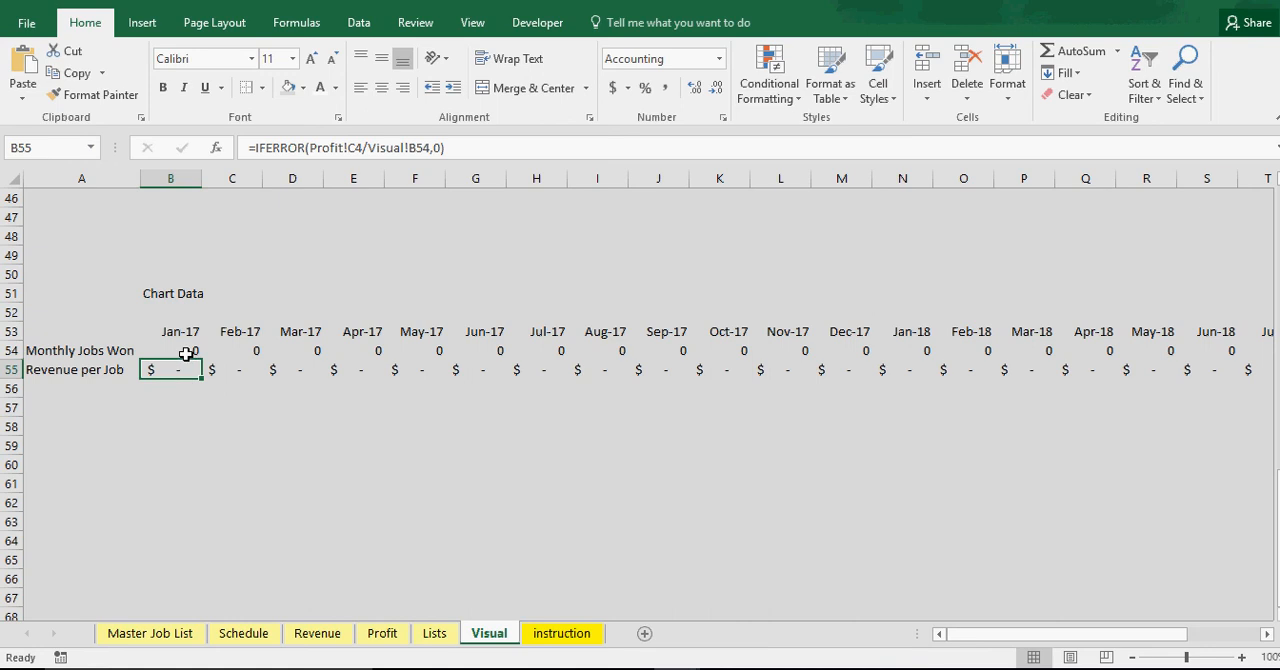
{"action": "left_click", "coordinate": [186, 354]}
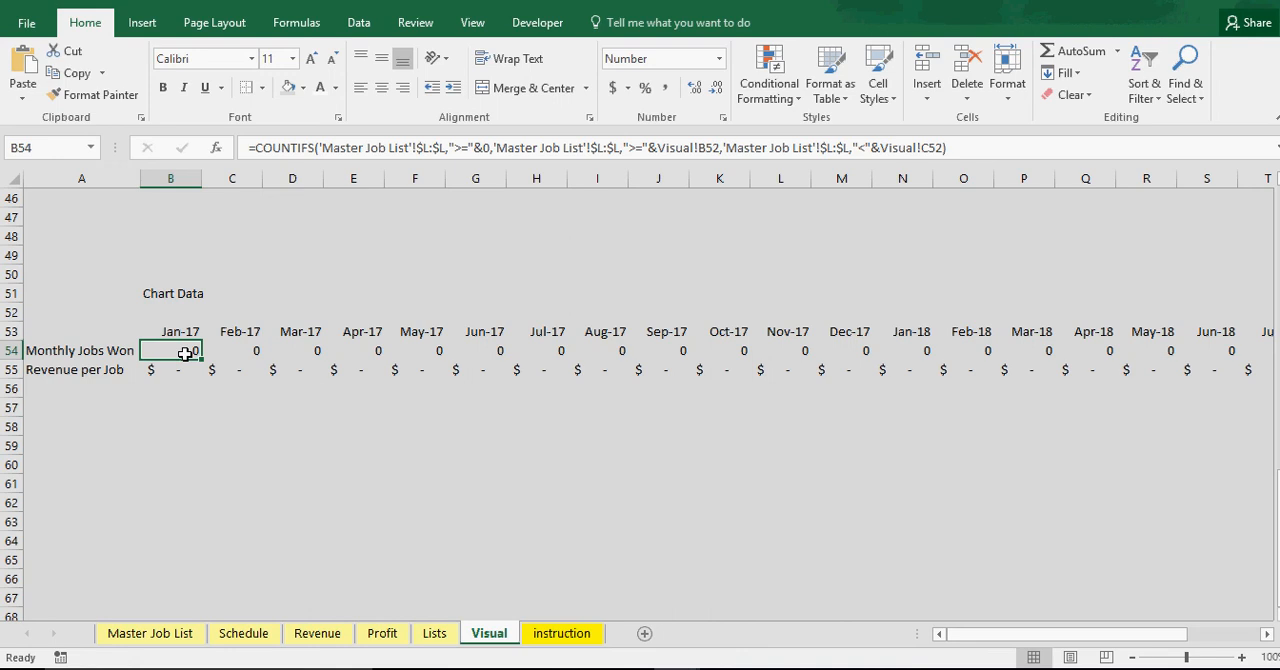
{"action": "left_click", "coordinate": [226, 354]}
{"action": "left_click", "coordinate": [169, 355]}
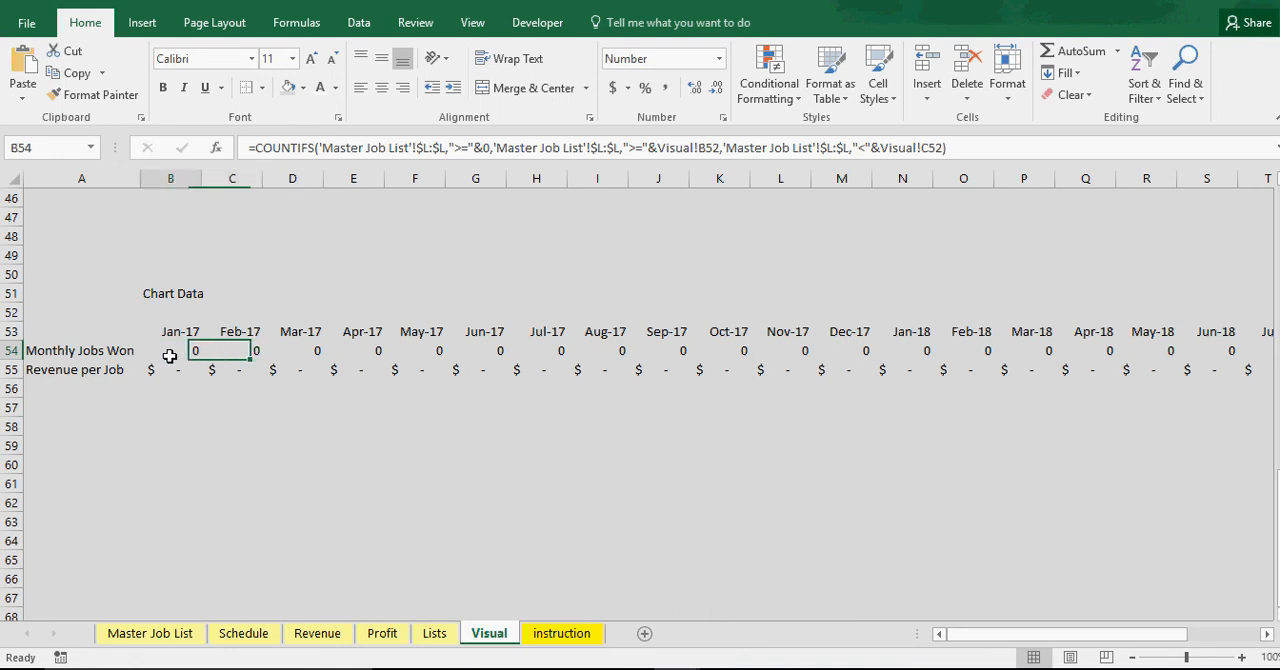
Correct the Jan-17 Monthly Jobs Won COUNTIFS formula in B54 to reference the date cells B53 and C53
{"action": "double_click", "coordinate": [170, 356]}
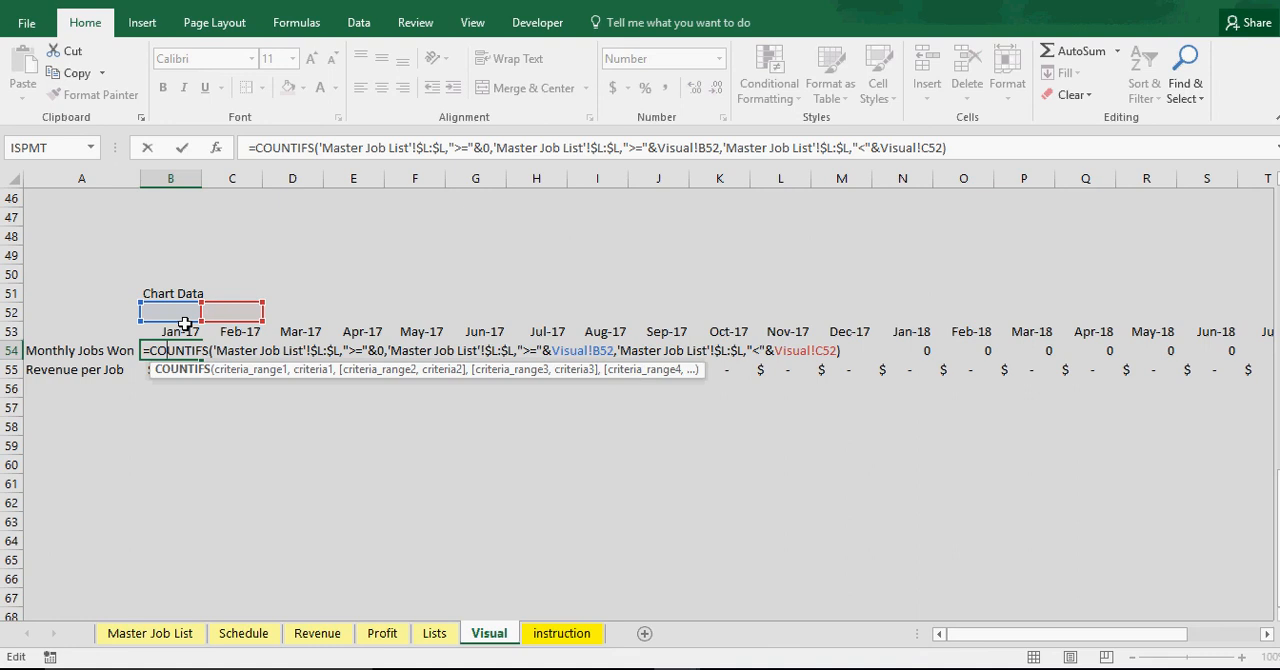
{"action": "left_click", "coordinate": [181, 325]}
{"action": "double_click", "coordinate": [182, 350]}
{"action": "left_click_drag", "start_coordinate": [183, 323], "coordinate": [223, 331]}
{"action": "key", "text": "Return"}
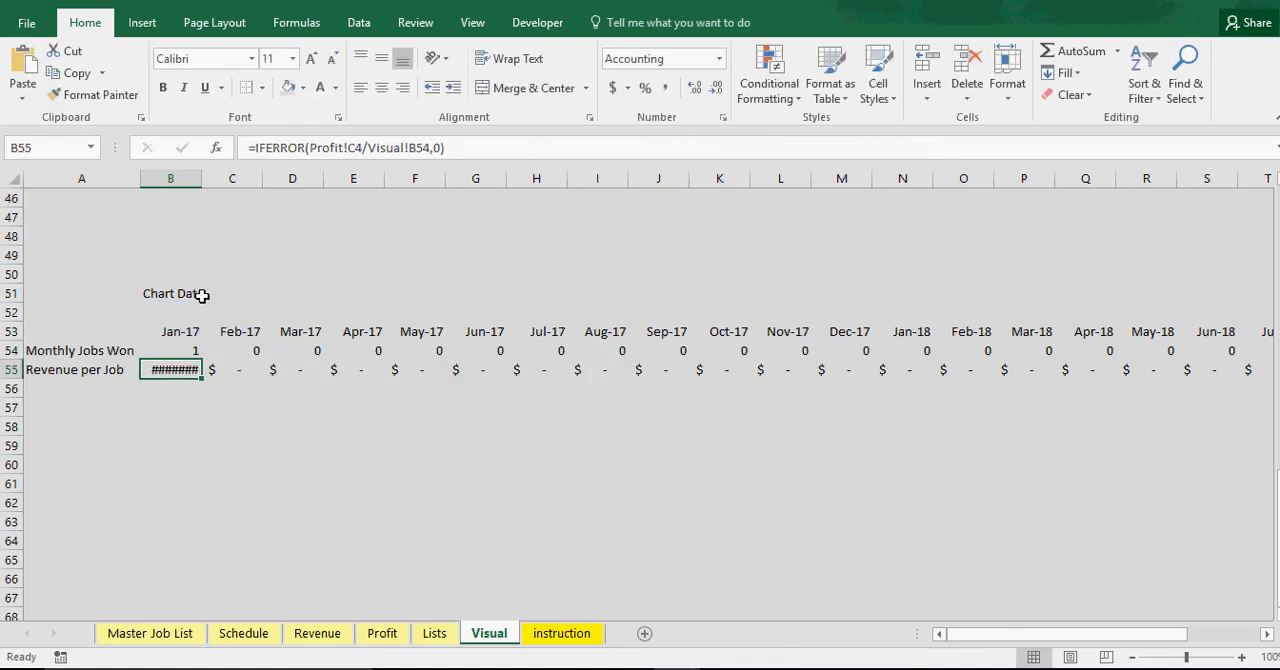
Autofit column B and format the Jan-17 Revenue per Job amount in B55 as Accounting with no decimal places
{"action": "double_click", "coordinate": [201, 178]}
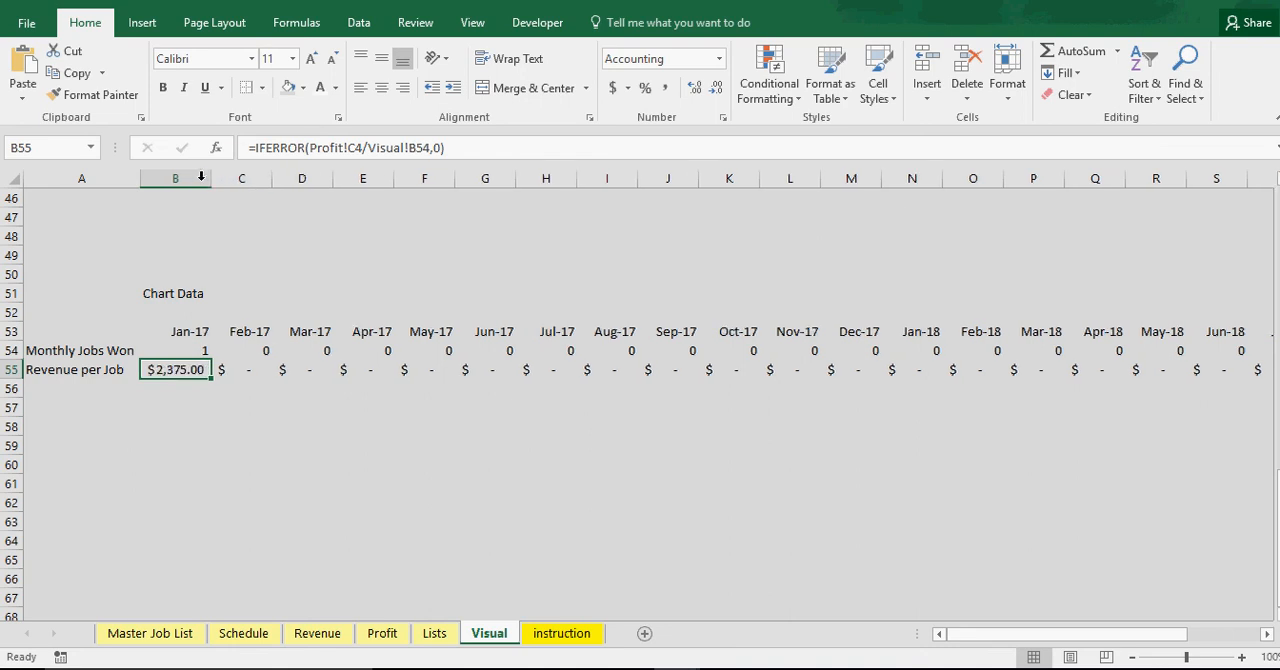
{"action": "left_click", "coordinate": [213, 377]}
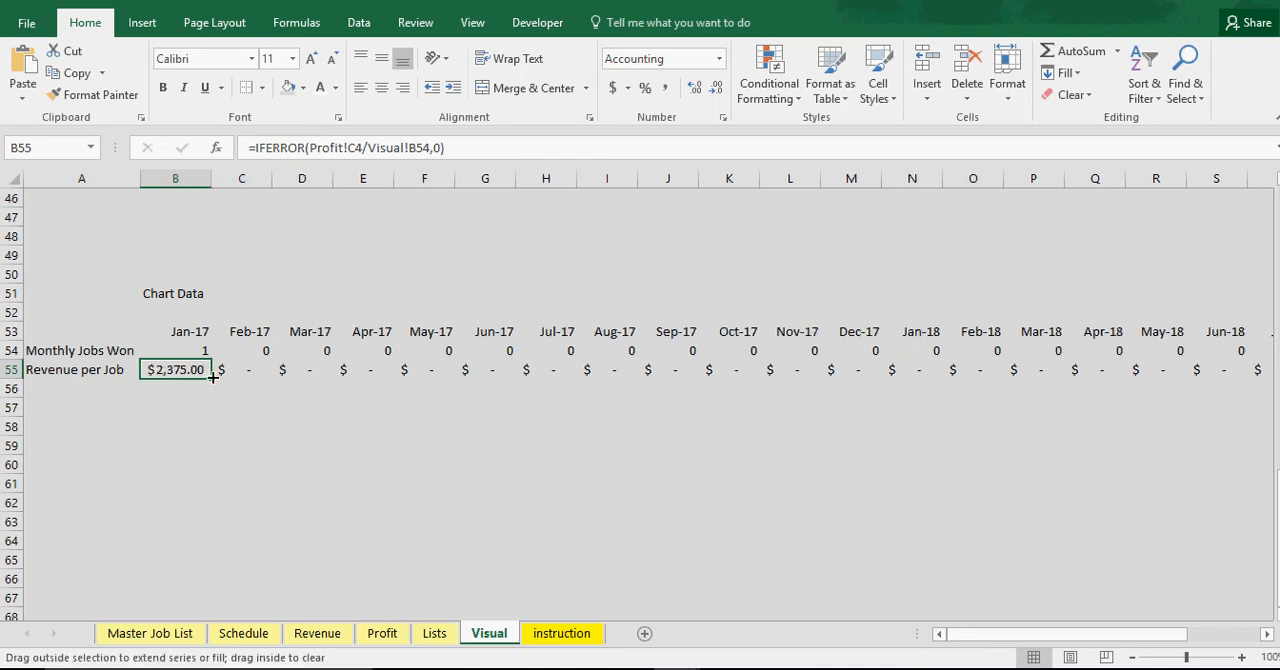
{"action": "left_click", "coordinate": [721, 118]}
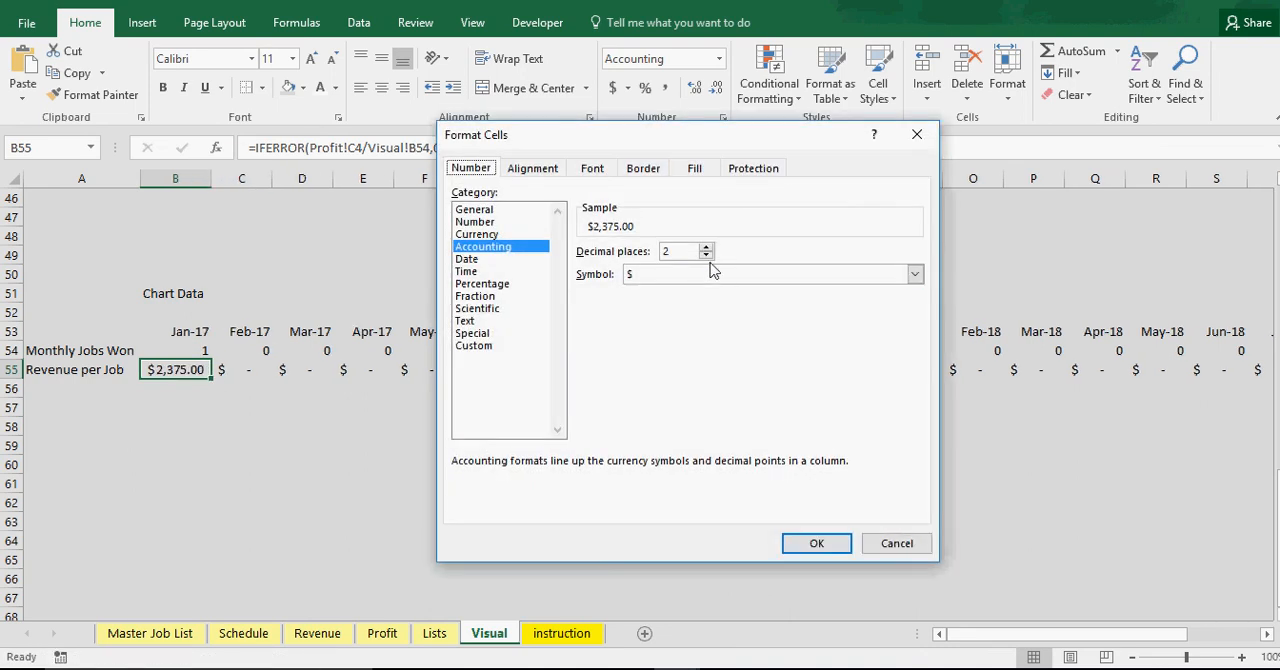
{"action": "left_click", "coordinate": [706, 256]}
{"action": "left_click", "coordinate": [706, 256]}
{"action": "left_click", "coordinate": [816, 543]}
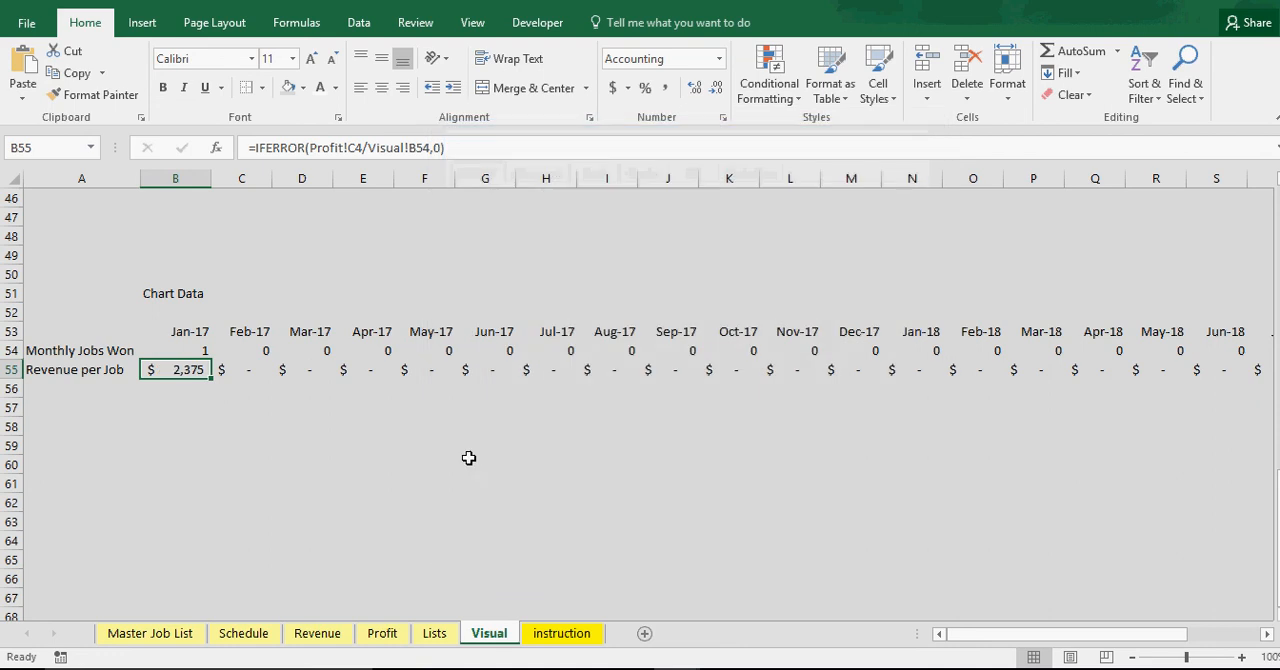
Fill the Monthly Jobs Won and Revenue per Job formulas from B54:B55 across to the Jan-19 column Z
{"action": "left_click", "coordinate": [200, 347]}
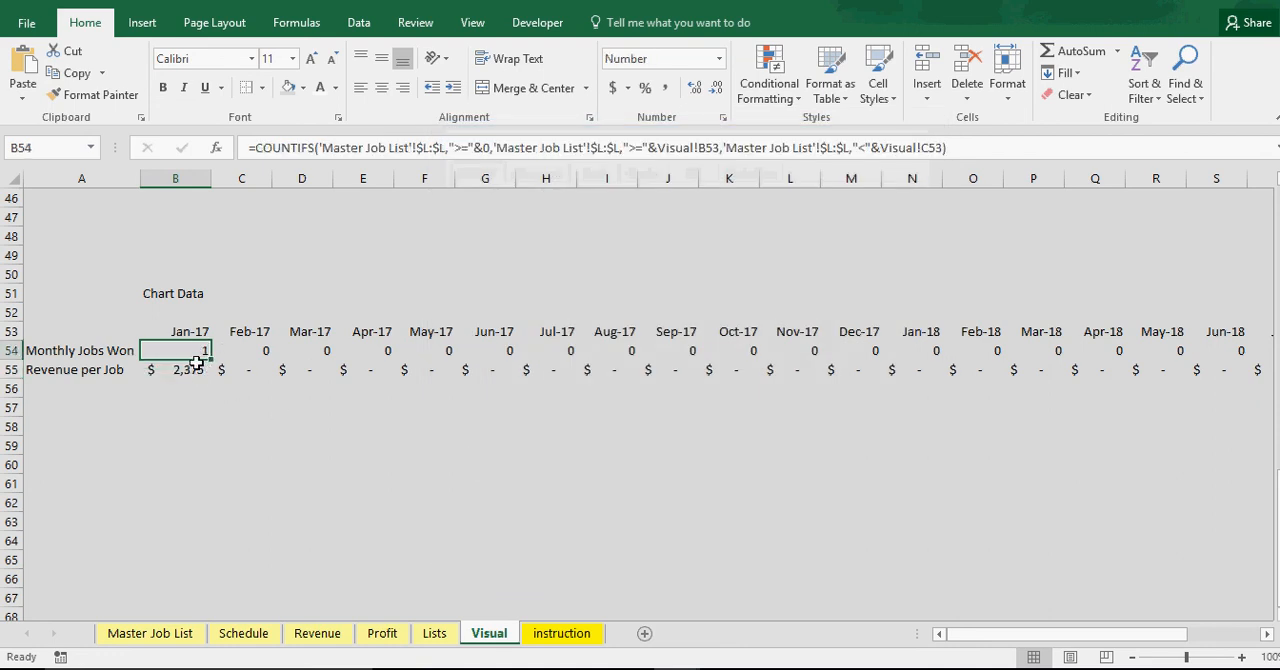
{"action": "left_click_drag", "start_coordinate": [200, 358], "coordinate": [1186, 380]}
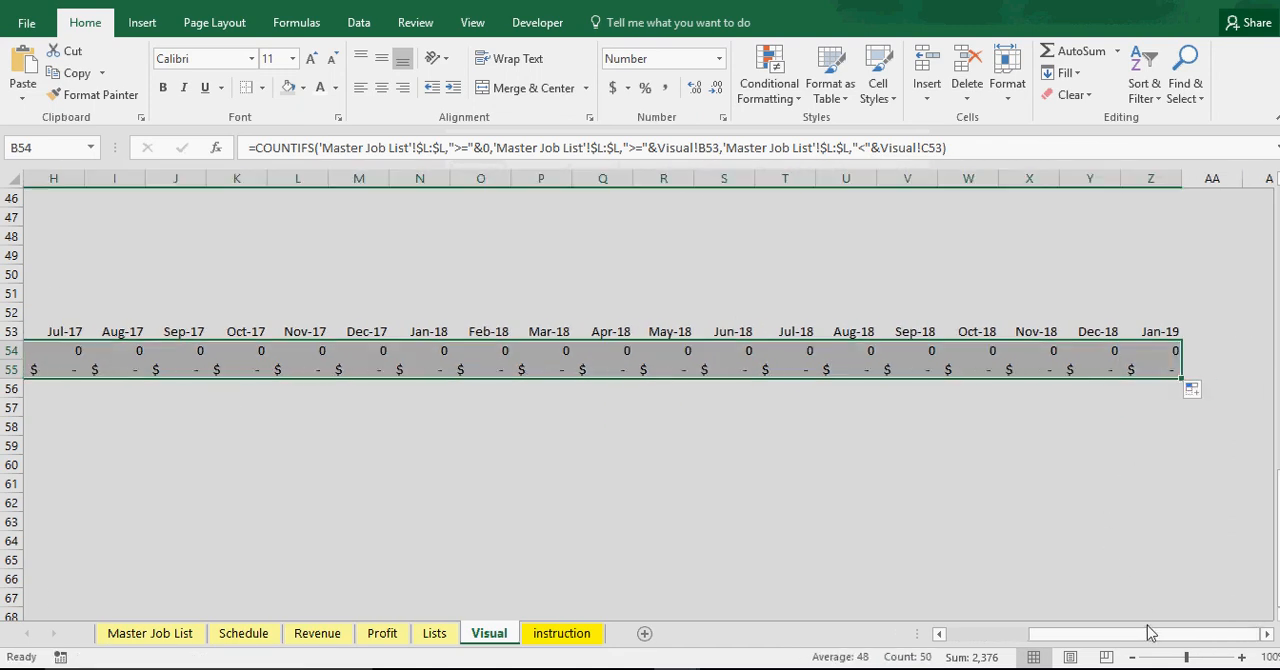
Examine the Jan-17 bar and profit line of the Jobs Won per Month & AVG Profit/Job chart in the Visual sheet
{"action": "left_click_drag", "start_coordinate": [1146, 633], "coordinate": [957, 633]}
{"action": "left_click", "coordinate": [410, 516]}
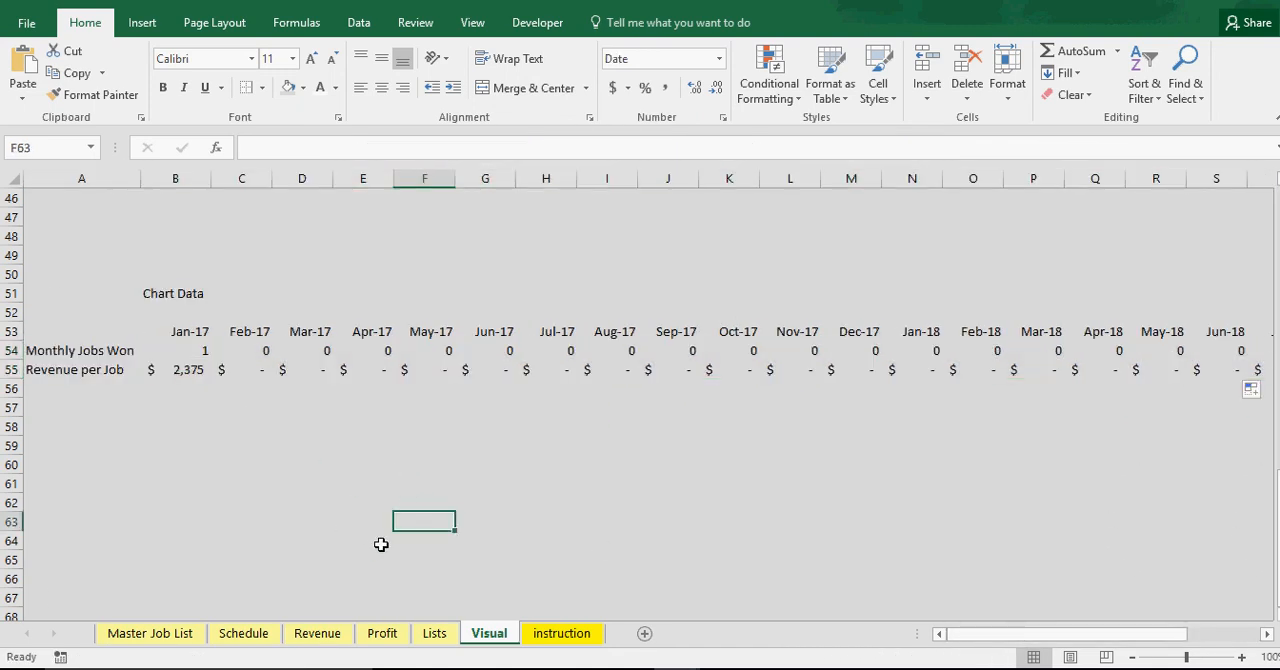
{"action": "scroll", "coordinate": [380, 540], "scroll_direction": "up", "scroll_amount": 12}
{"action": "scroll", "coordinate": [349, 506], "scroll_direction": "down", "scroll_amount": 2}
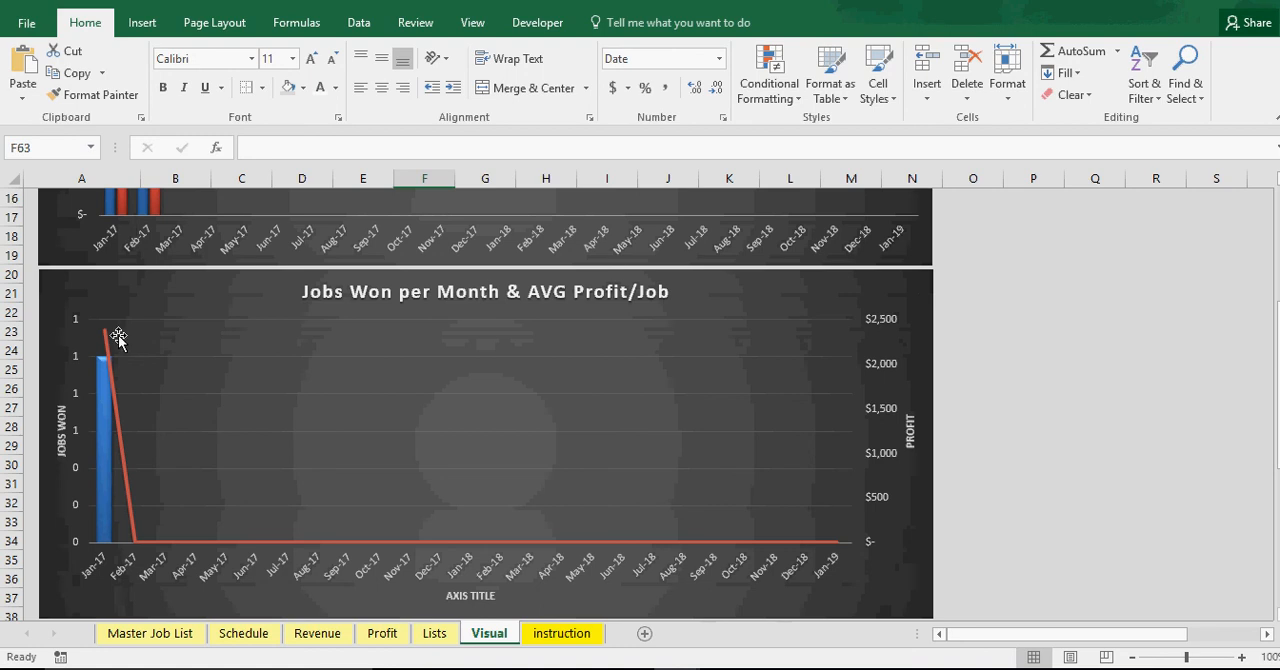
{"action": "mouse_move", "coordinate": [106, 343]}
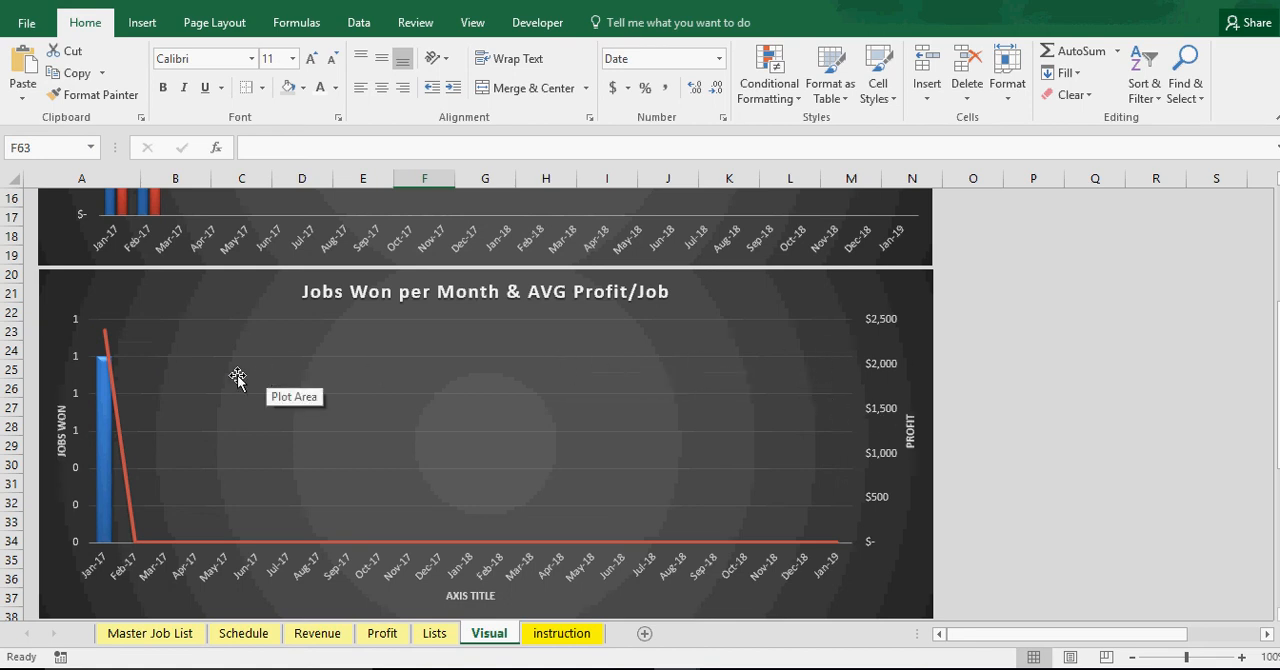
Check Job 1's monthly profit in the Profit sheet against its start and end dates in the Master Job List
{"action": "left_click", "coordinate": [385, 630]}
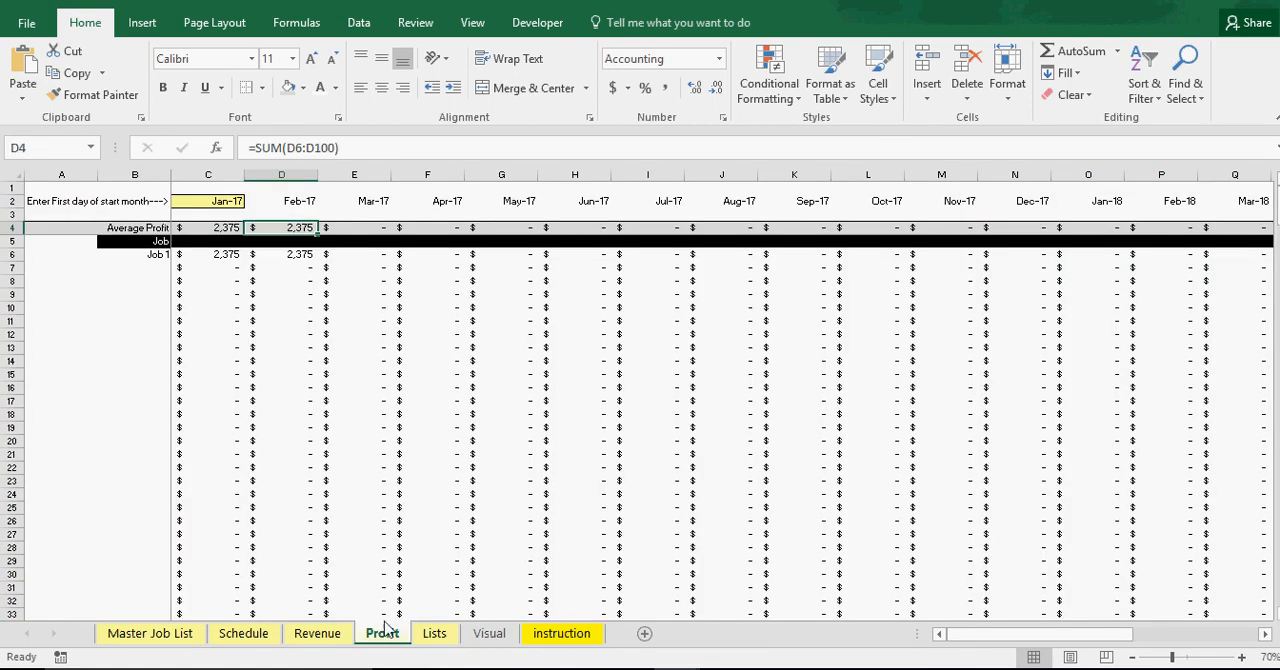
{"action": "left_click", "coordinate": [218, 253]}
{"action": "left_click", "coordinate": [420, 345]}
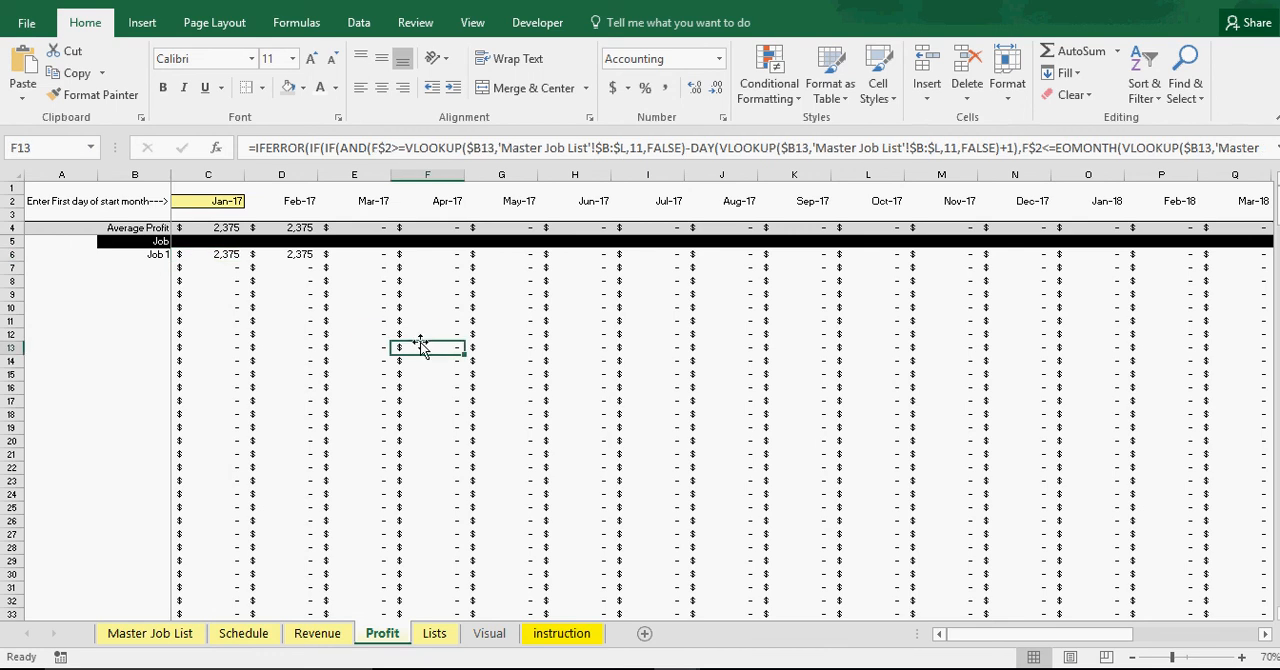
{"action": "left_click", "coordinate": [172, 637]}
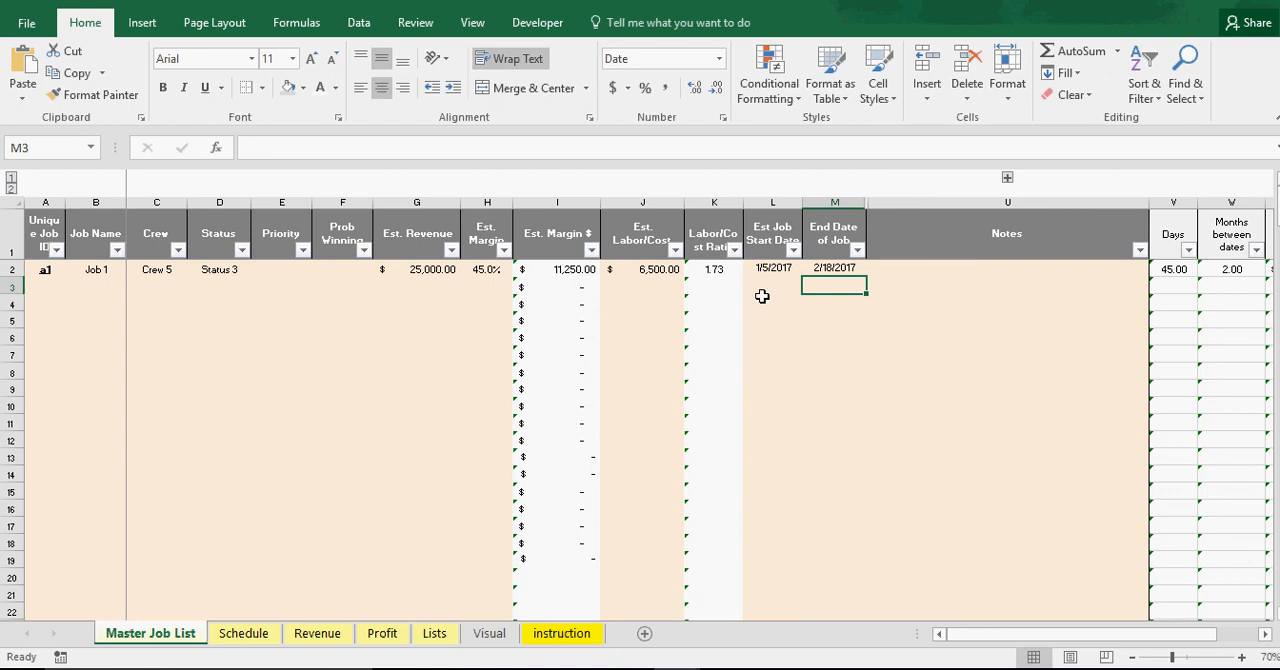
Check Job 1's Jan-17 to Mar-17 revenue in the Revenue sheet and its timeline bar in the Schedule sheet
{"action": "left_click", "coordinate": [317, 633]}
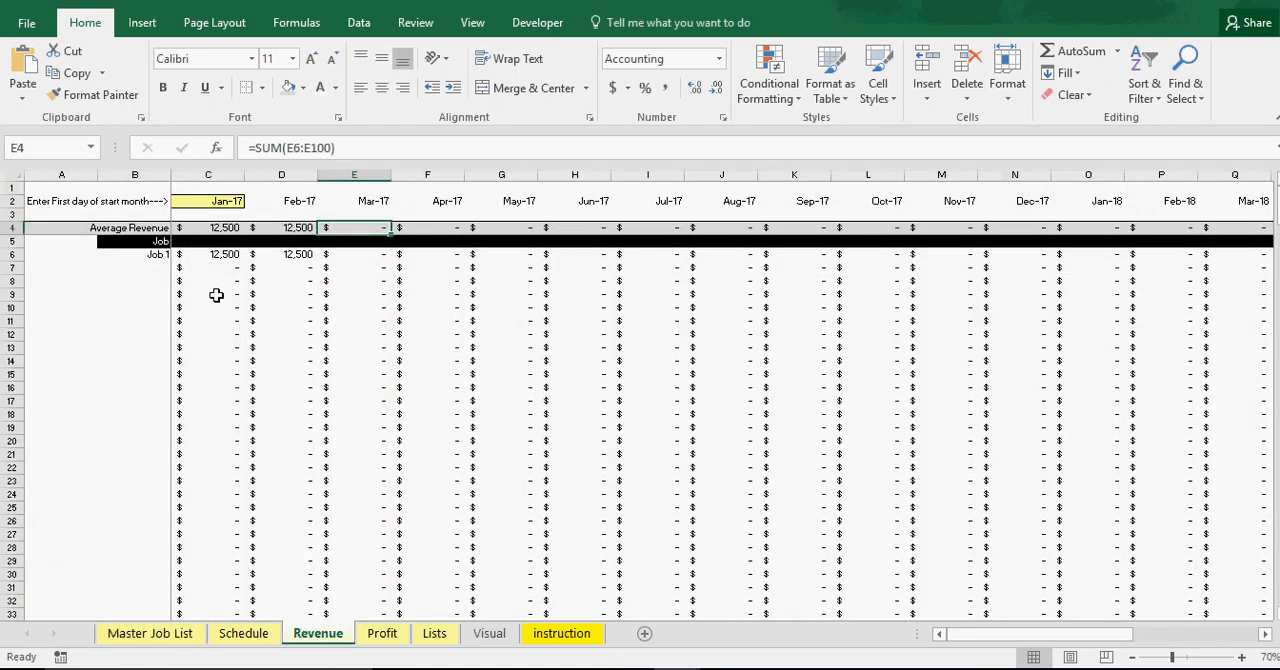
{"action": "left_click", "coordinate": [226, 256]}
{"action": "left_click", "coordinate": [307, 255]}
{"action": "left_click", "coordinate": [348, 256]}
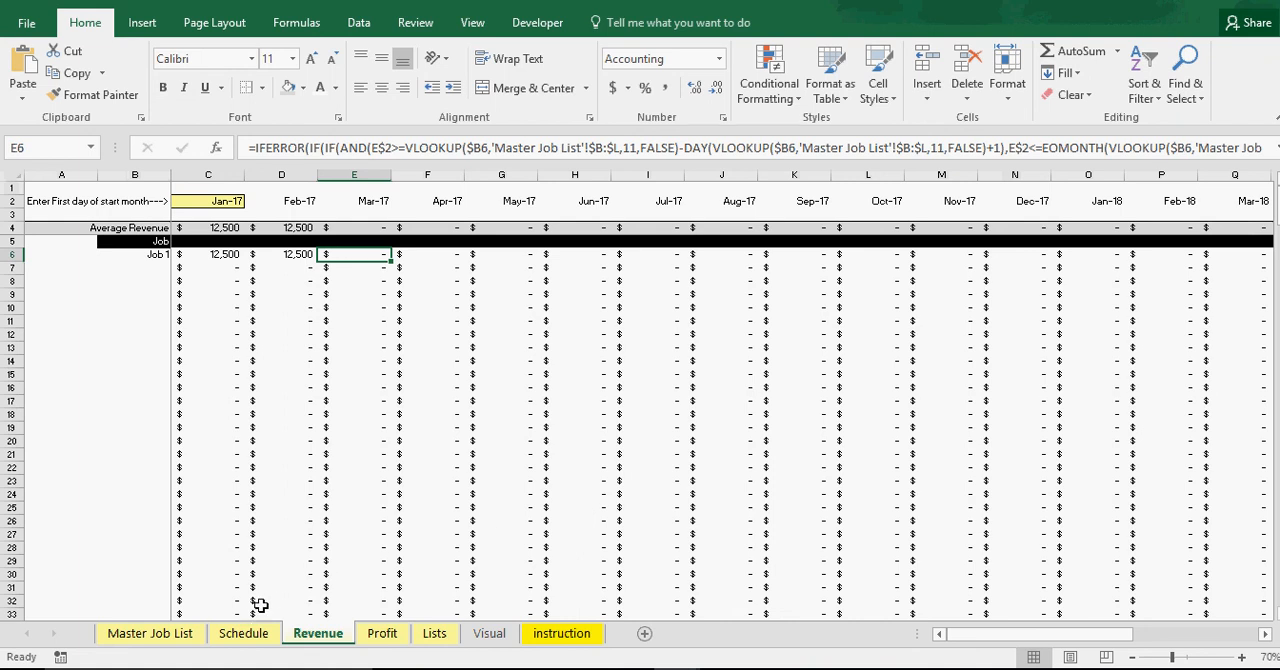
{"action": "left_click", "coordinate": [250, 637]}
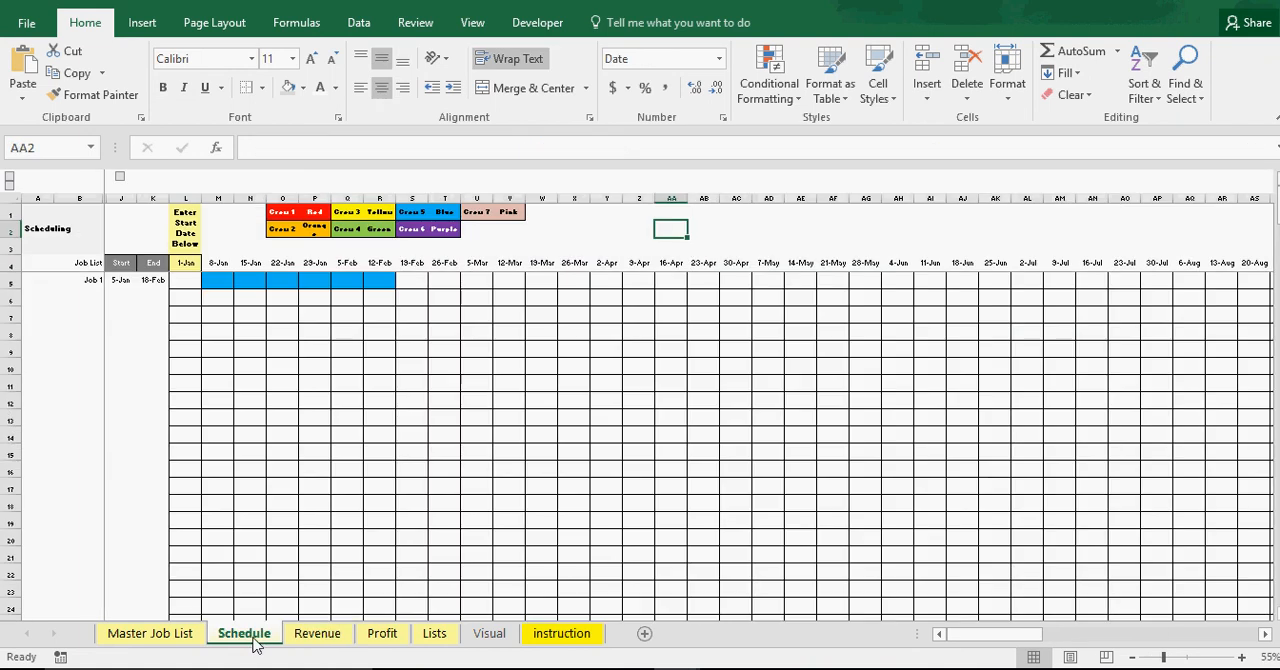
Set Job 1's End Date of Job in the Master Job List to 7/18/2017
{"action": "left_click", "coordinate": [178, 638]}
{"action": "left_click", "coordinate": [783, 270]}
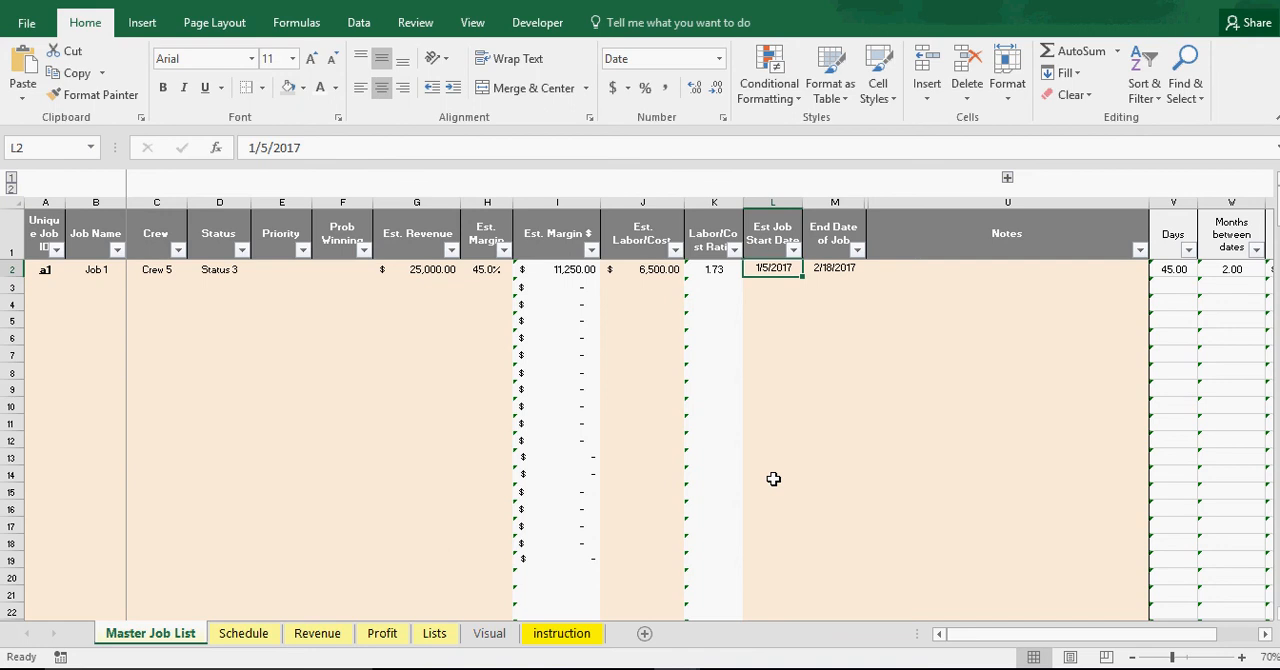
{"action": "left_click", "coordinate": [846, 267]}
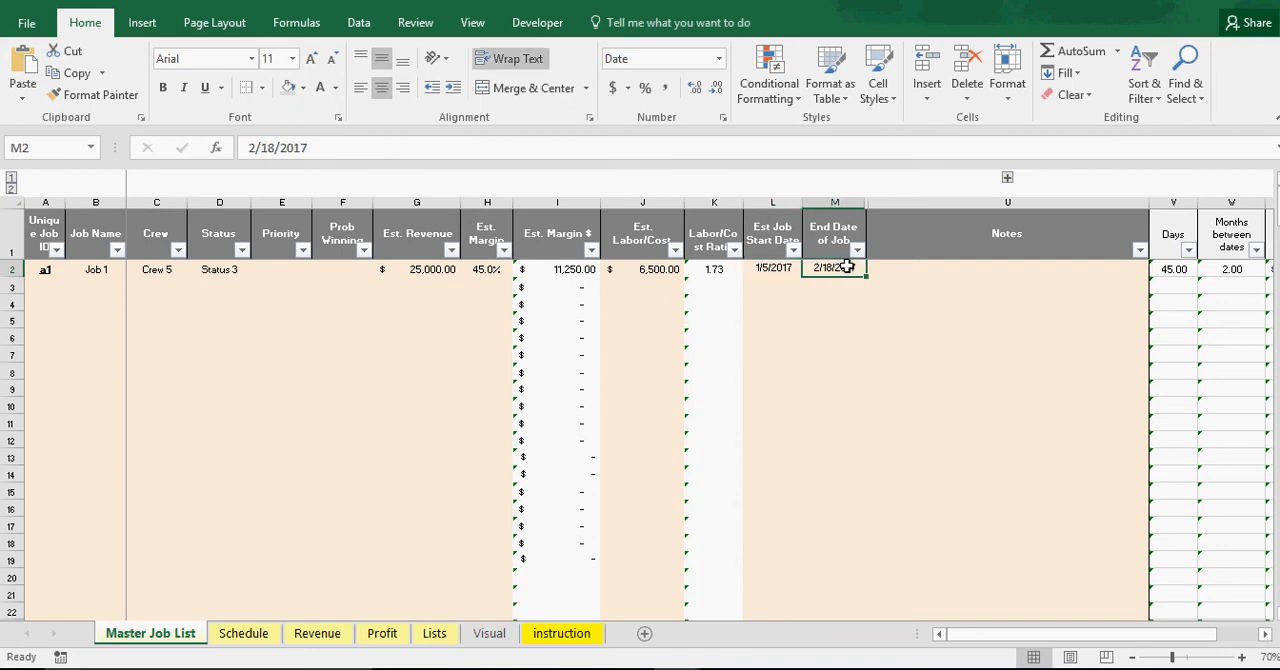
{"action": "left_click", "coordinate": [238, 148]}
{"action": "type", "text": "7"}
{"action": "key", "text": "Return"}
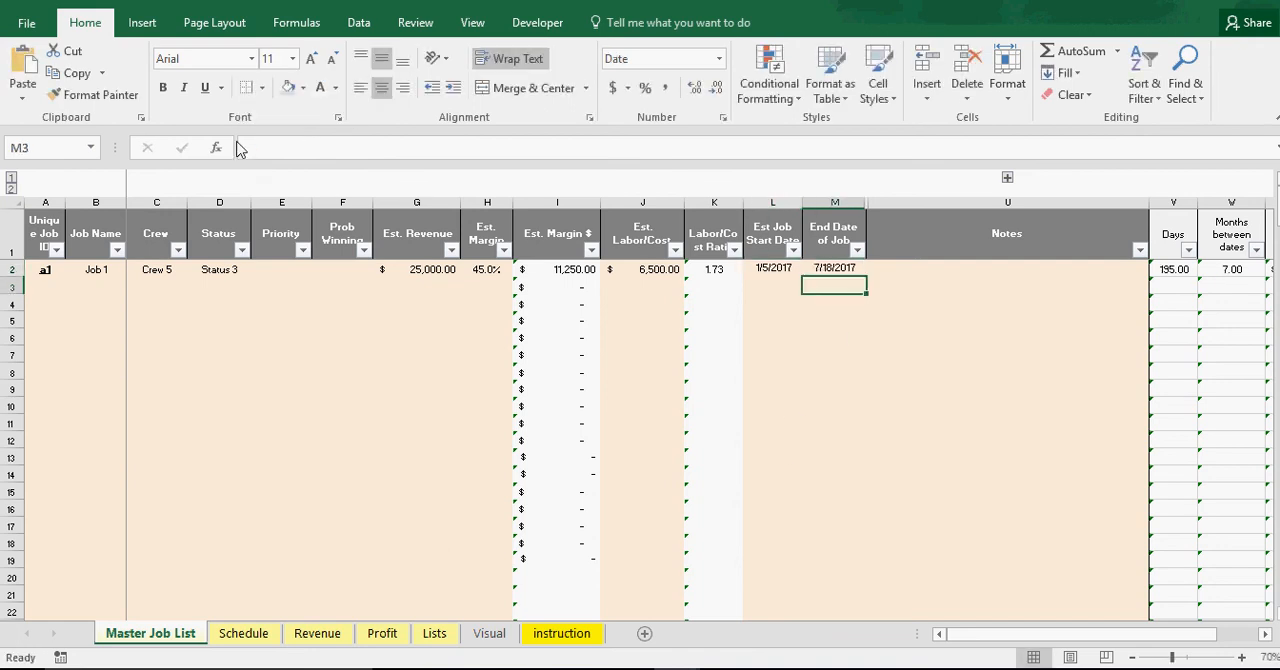
Review Job 1's bar in the Schedule sheet and the Jan-17 to Aug-17 Average Revenue row in the Revenue sheet
{"action": "left_click", "coordinate": [243, 634]}
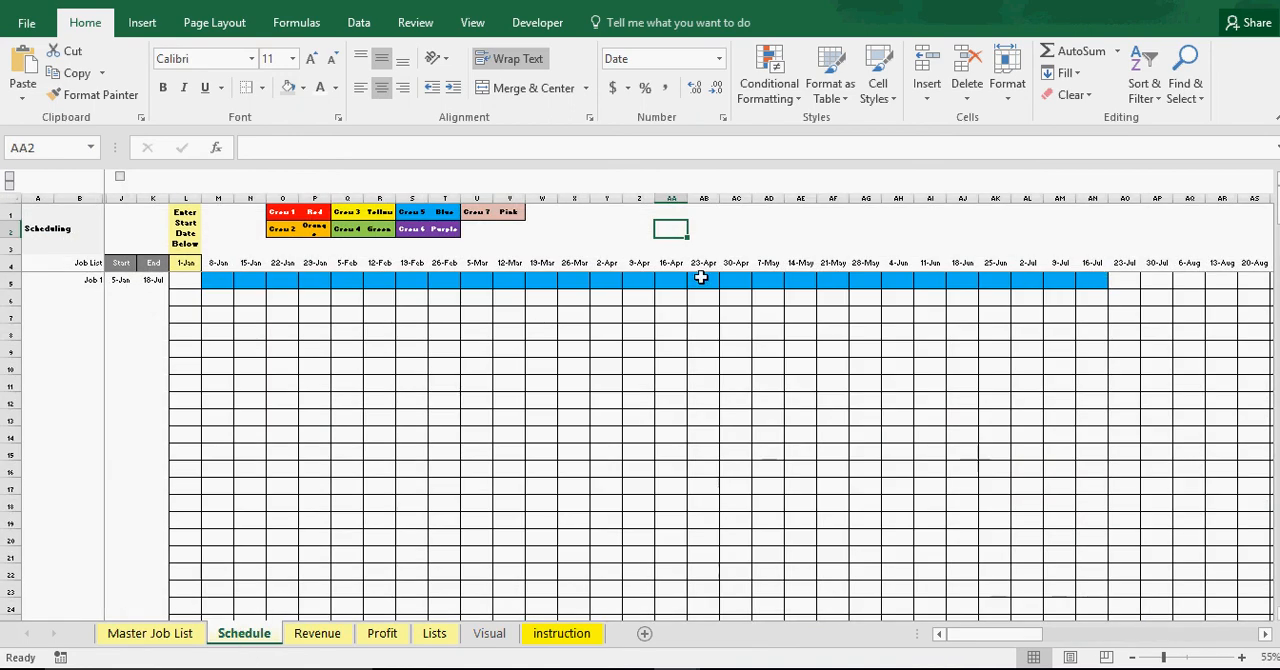
{"action": "left_click", "coordinate": [318, 636]}
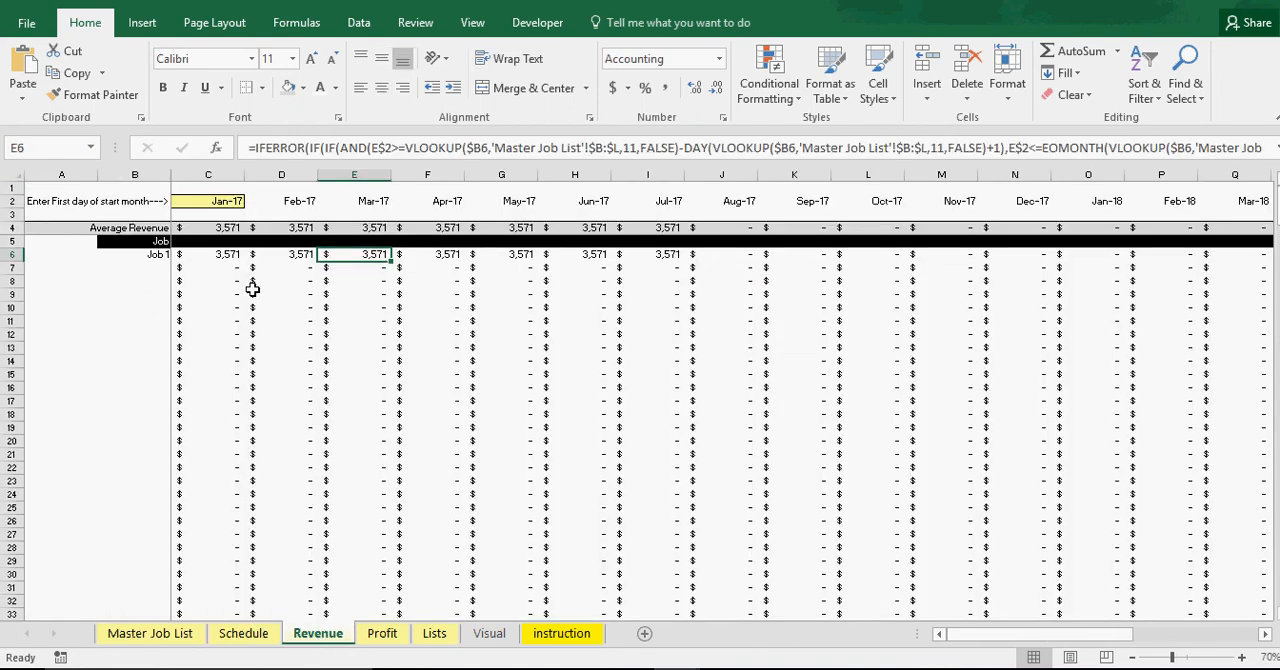
{"action": "left_click_drag", "start_coordinate": [219, 254], "coordinate": [215, 228]}
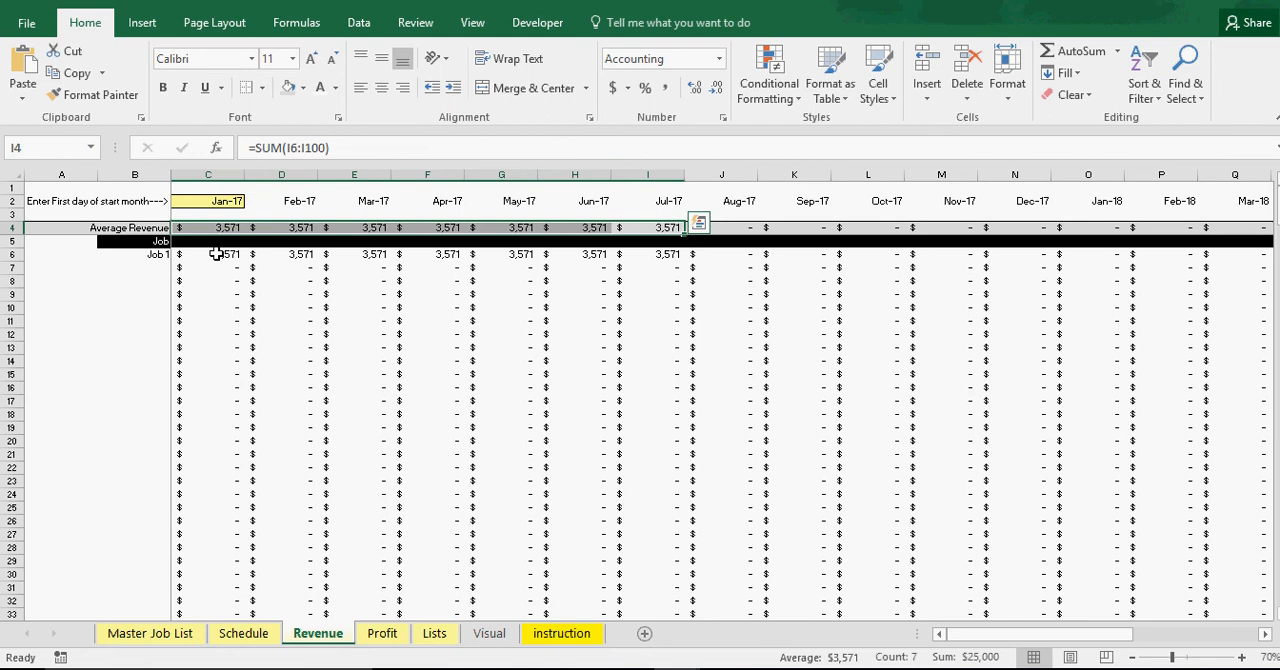
{"action": "left_click", "coordinate": [140, 255]}
{"action": "left_click", "coordinate": [206, 254]}
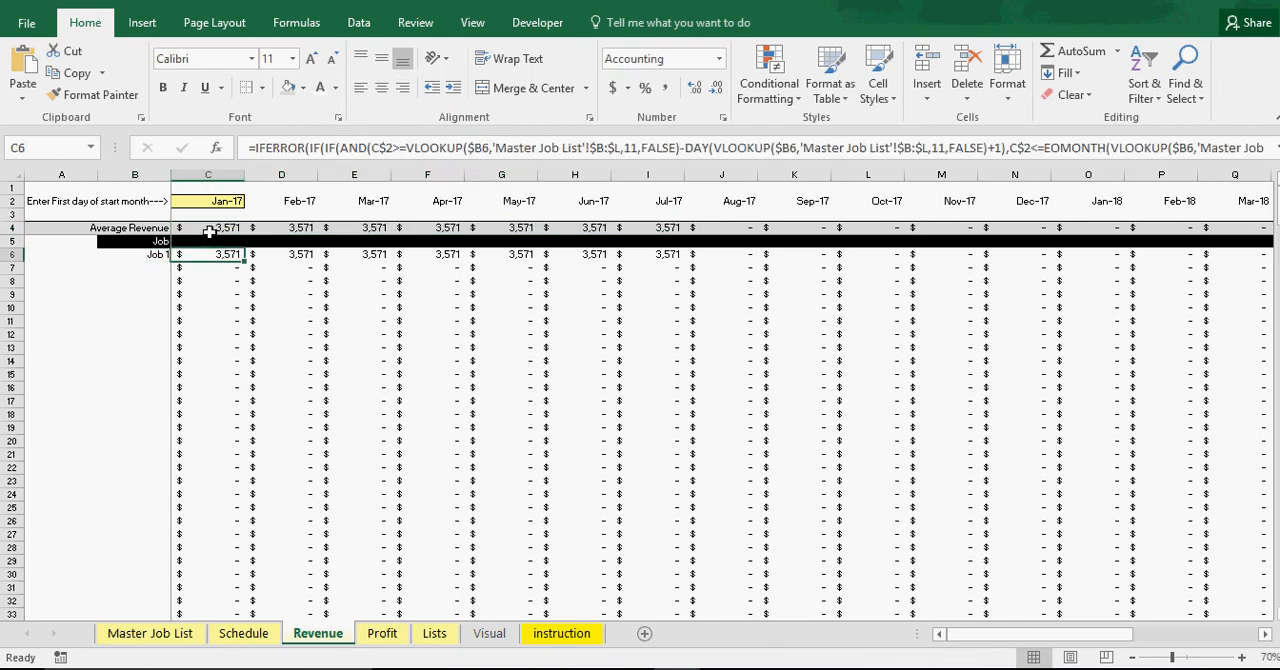
{"action": "left_click", "coordinate": [216, 227]}
{"action": "left_click_drag", "start_coordinate": [216, 227], "coordinate": [745, 228]}
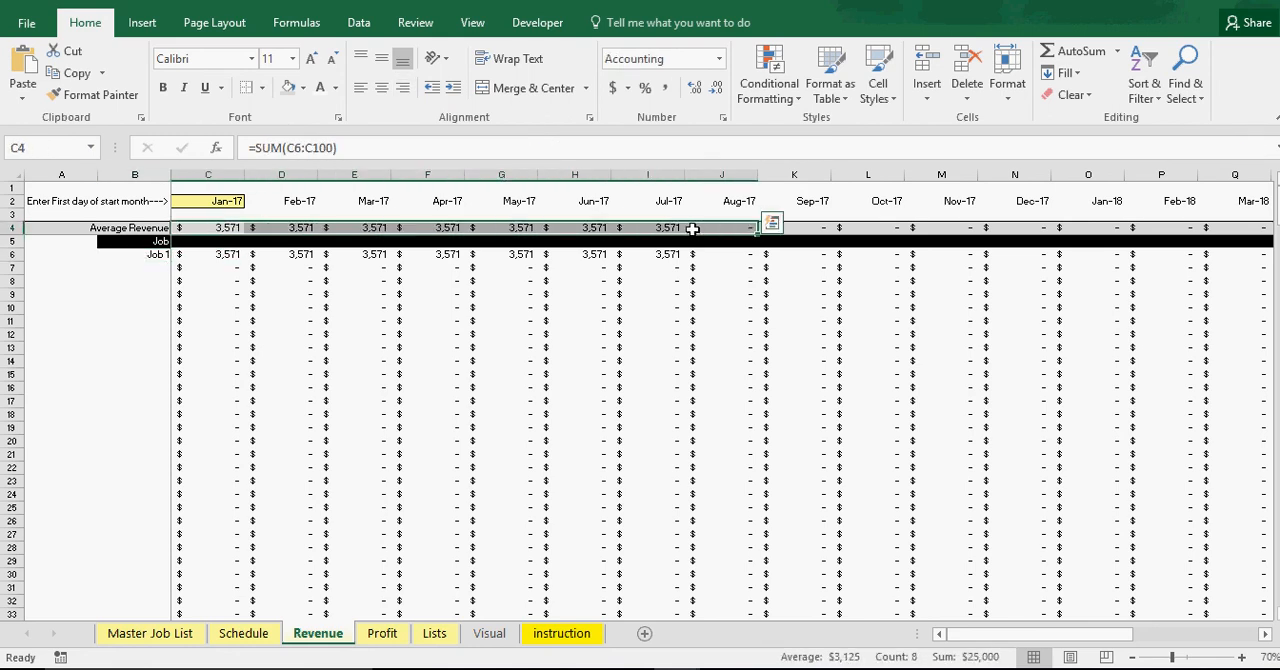
Review Job 1's monthly amounts in the Profit sheet and both charts in the Visual sheet
{"action": "left_click", "coordinate": [388, 636]}
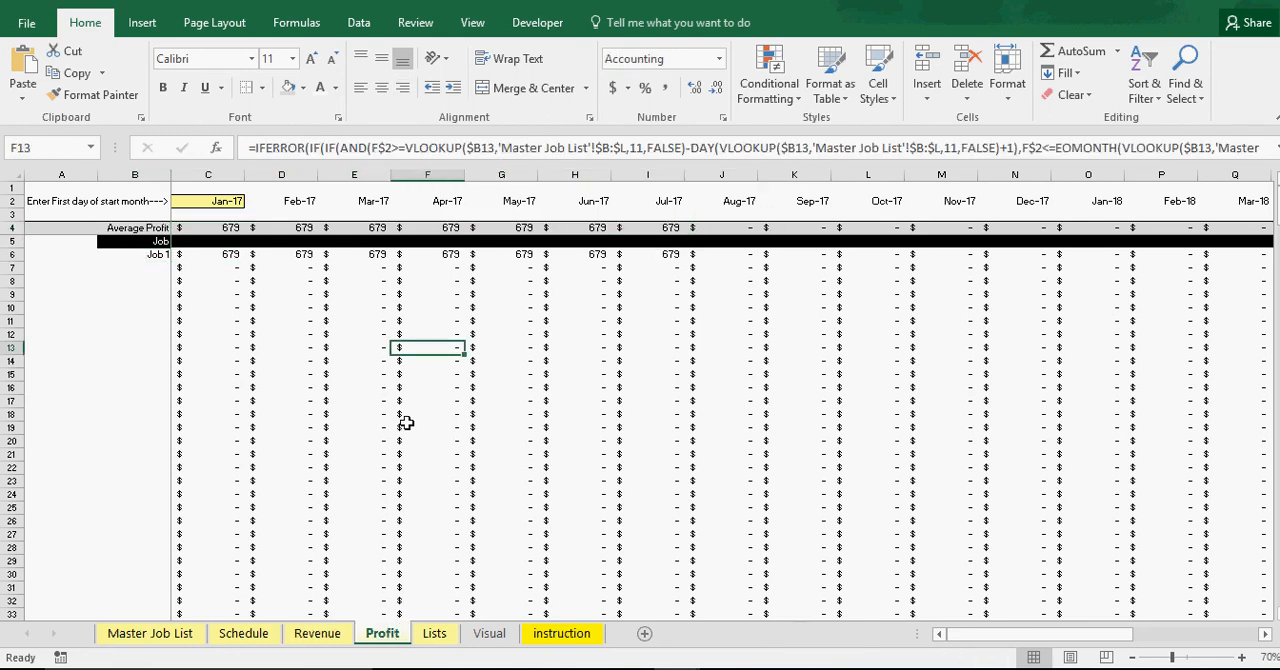
{"action": "left_click", "coordinate": [489, 633]}
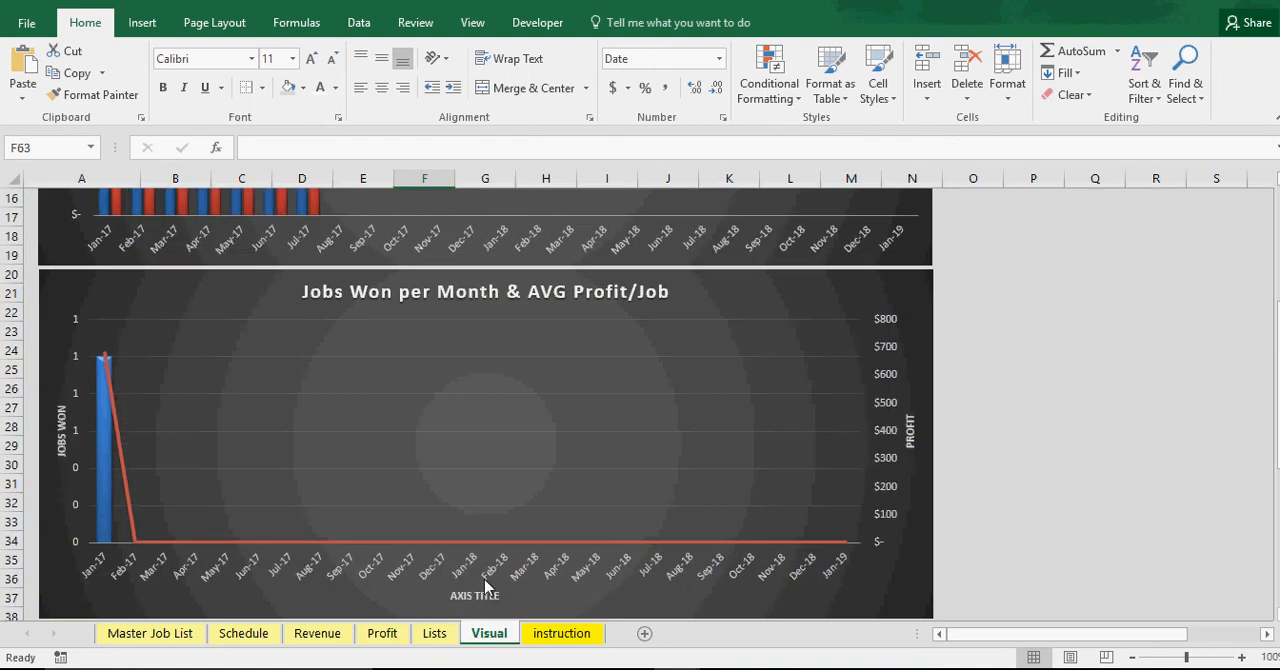
{"action": "scroll", "coordinate": [351, 505], "scroll_direction": "up", "scroll_amount": 5}
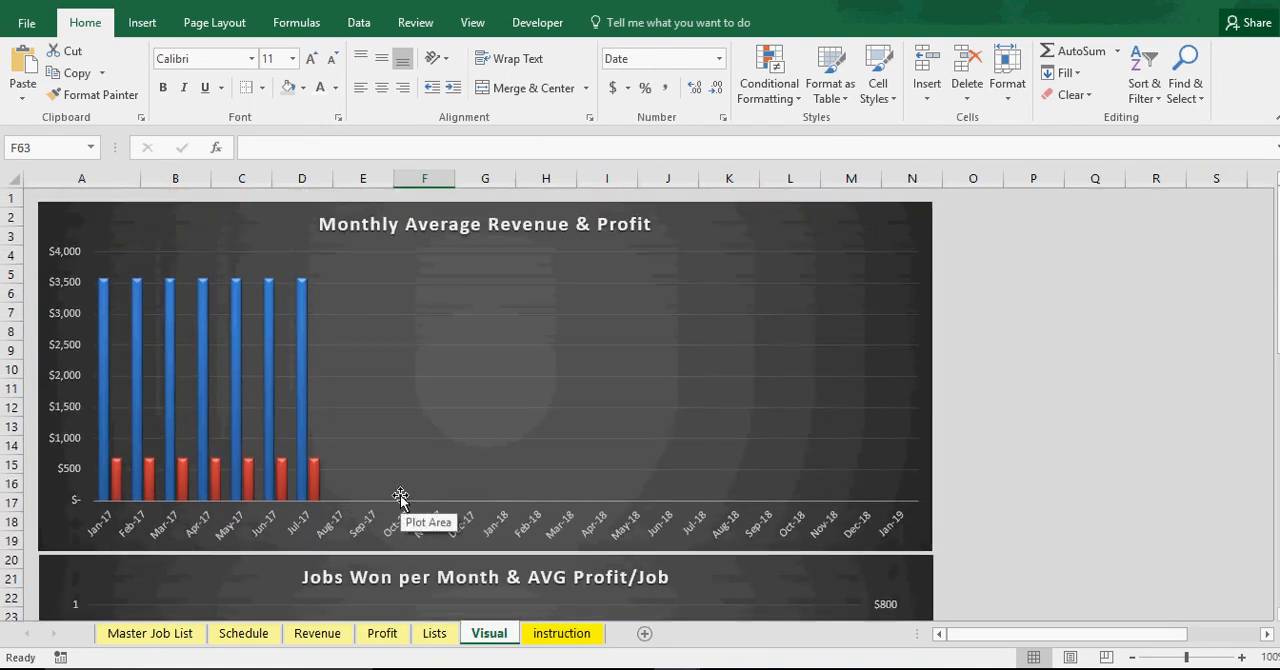
{"action": "mouse_move", "coordinate": [105, 311]}
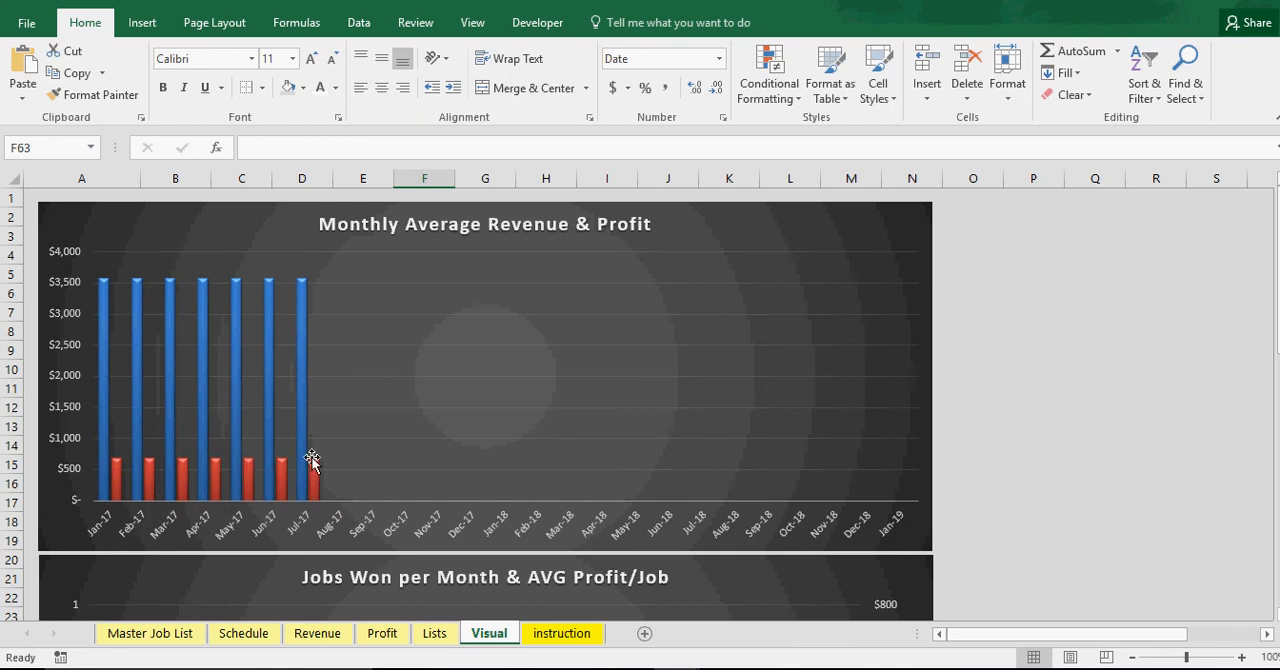
{"action": "scroll", "coordinate": [400, 512], "scroll_direction": "down", "scroll_amount": 5}
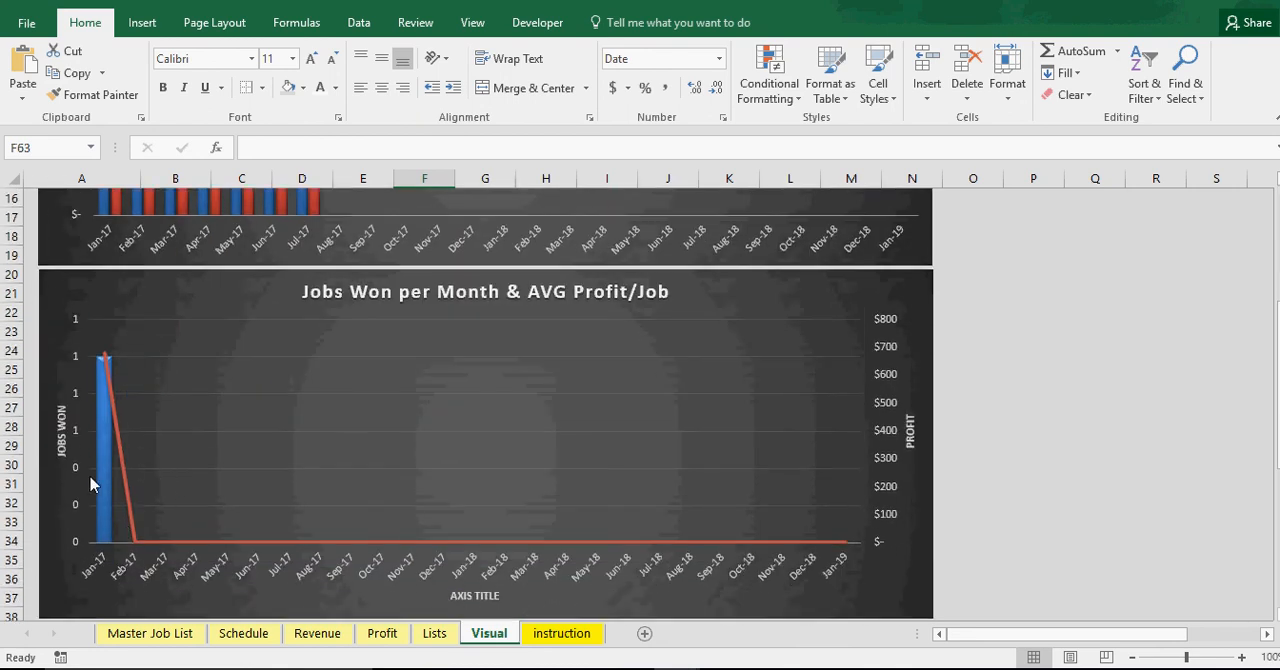
{"action": "mouse_move", "coordinate": [99, 518]}
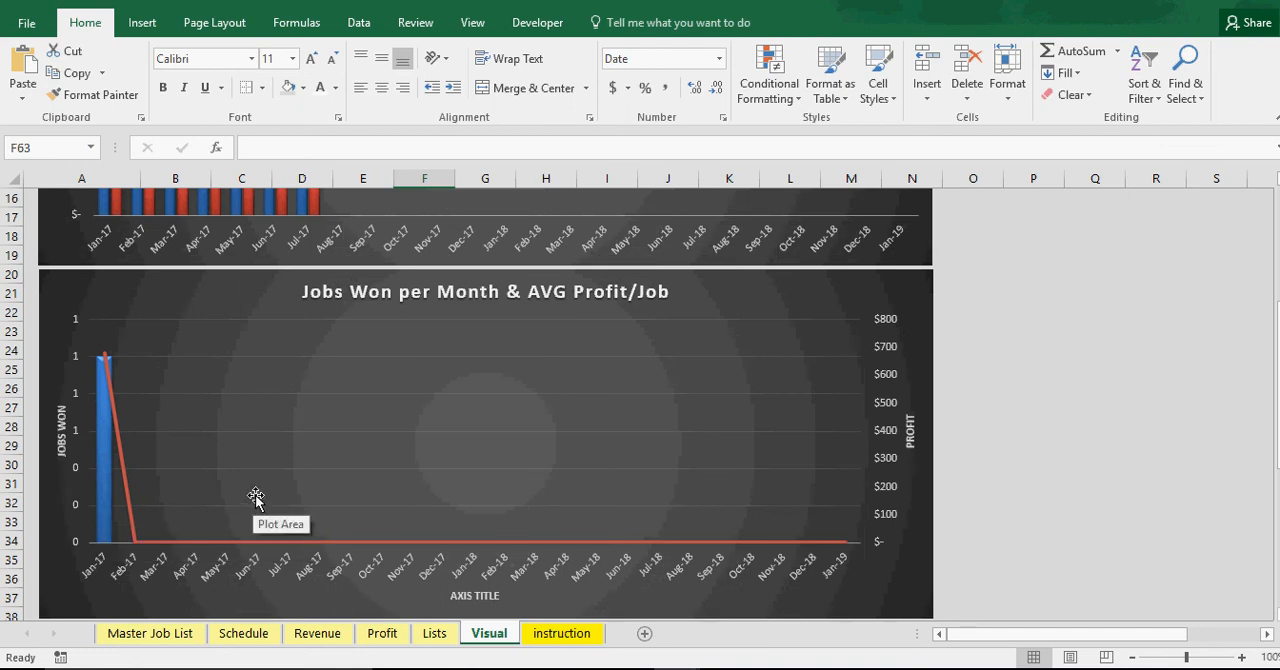
Inspect the Jan-17 Monthly Jobs Won formula and the Jan-17 to May-17 Revenue per Job formulas in the Chart Data
{"action": "scroll", "coordinate": [256, 503], "scroll_direction": "down", "scroll_amount": 1}
{"action": "scroll", "coordinate": [256, 503], "scroll_direction": "down", "scroll_amount": 6}
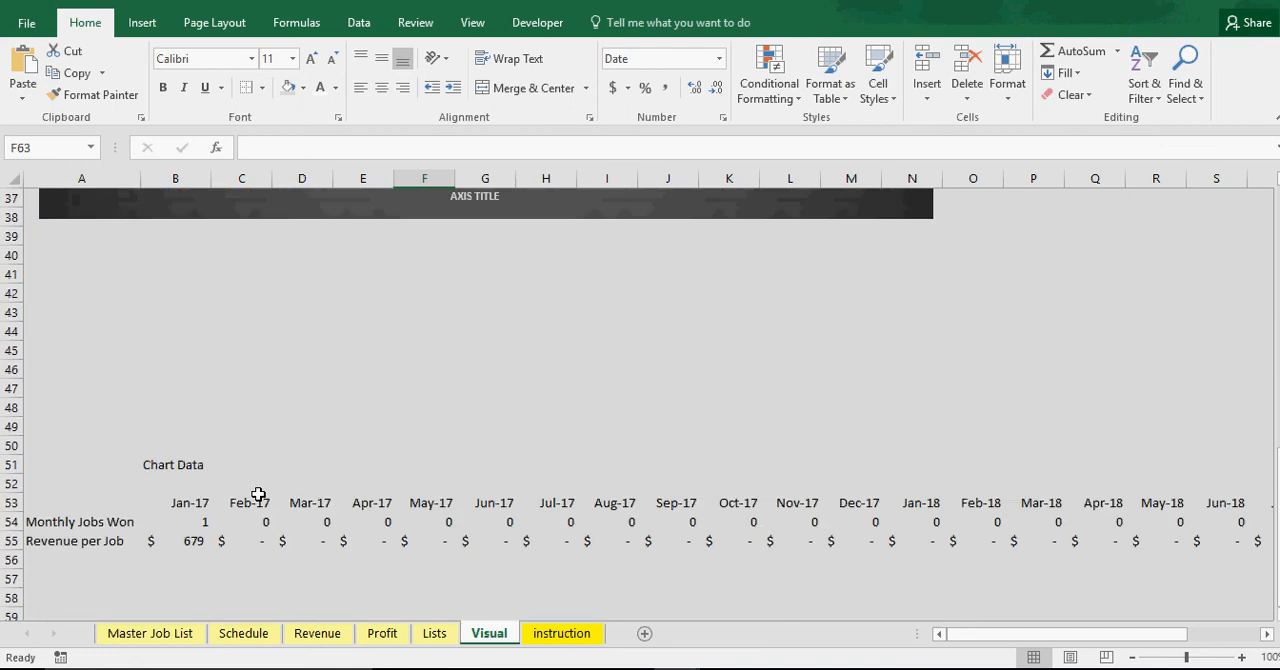
{"action": "left_click", "coordinate": [199, 527]}
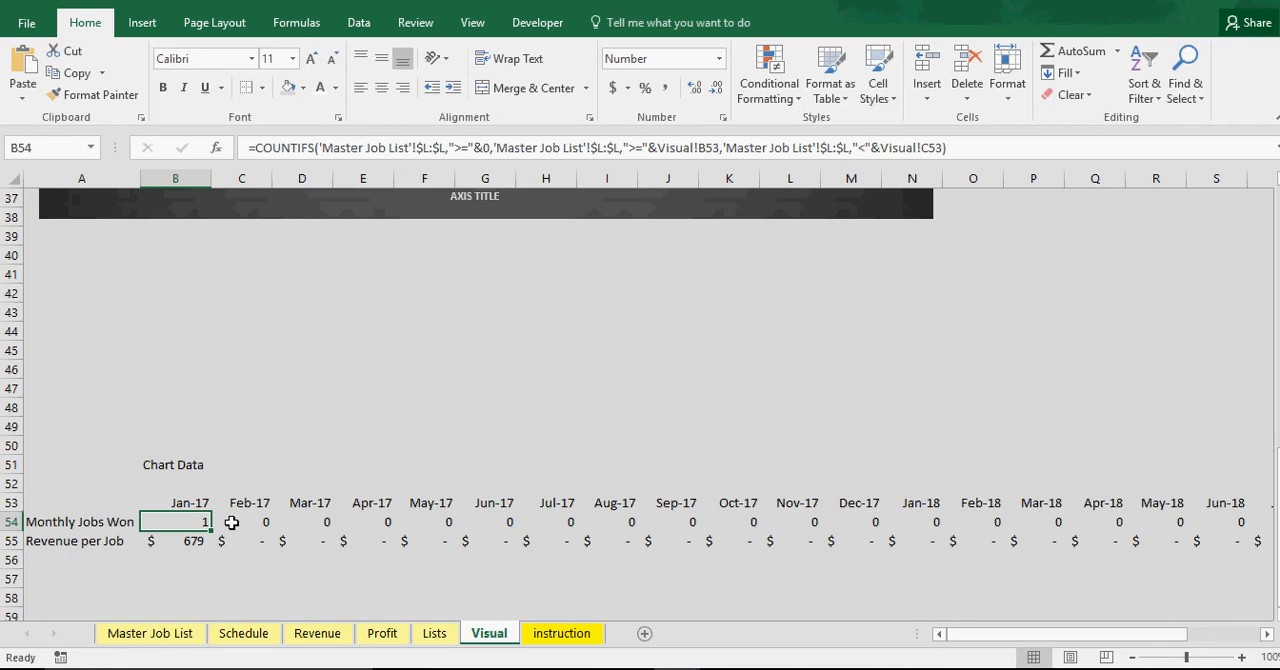
{"action": "left_click_drag", "start_coordinate": [236, 541], "coordinate": [508, 545]}
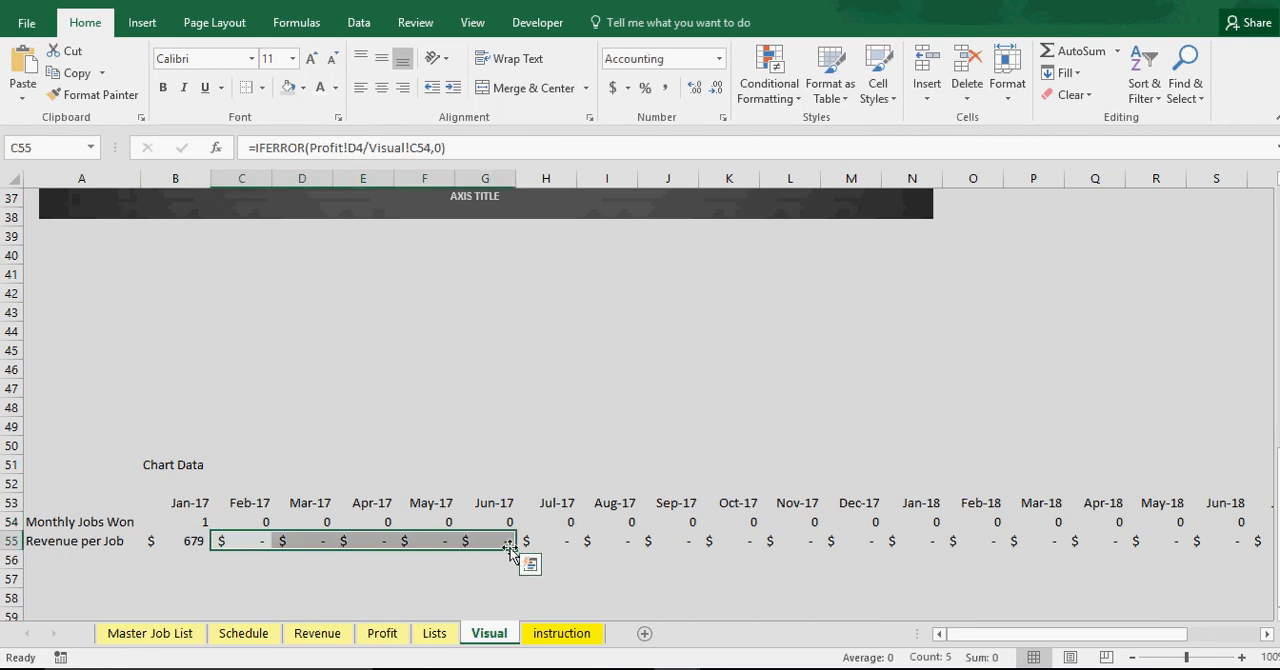
{"action": "left_click", "coordinate": [190, 540]}
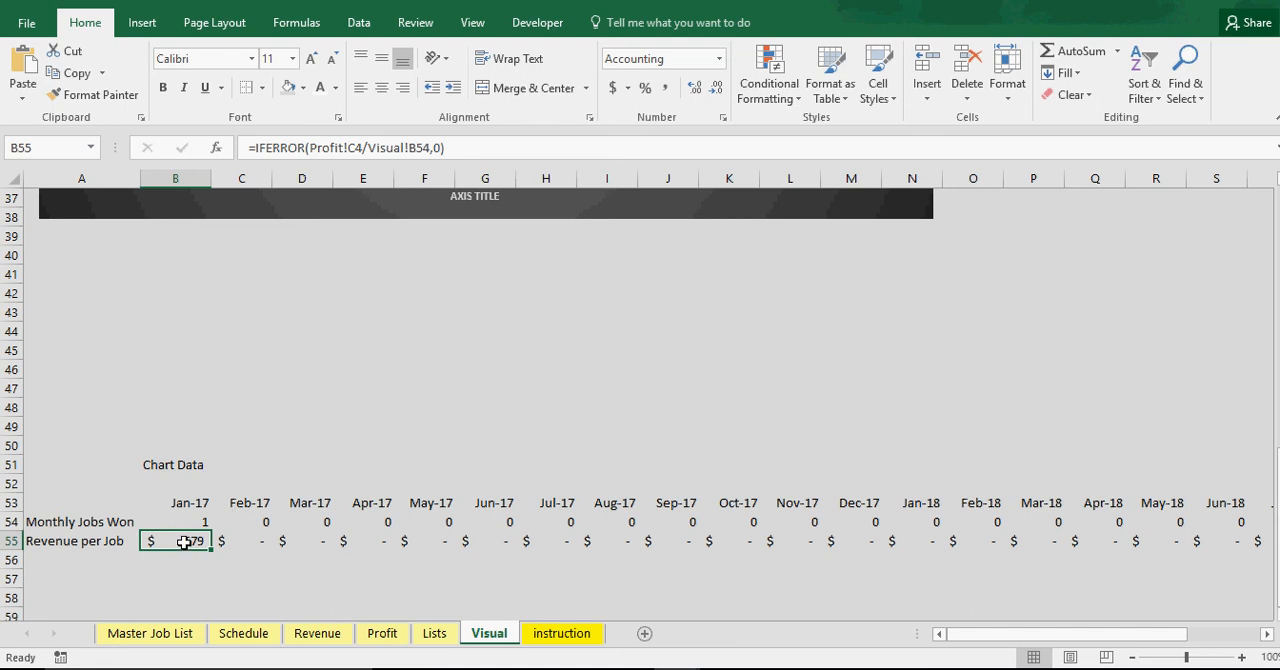
{"action": "left_click", "coordinate": [233, 541]}
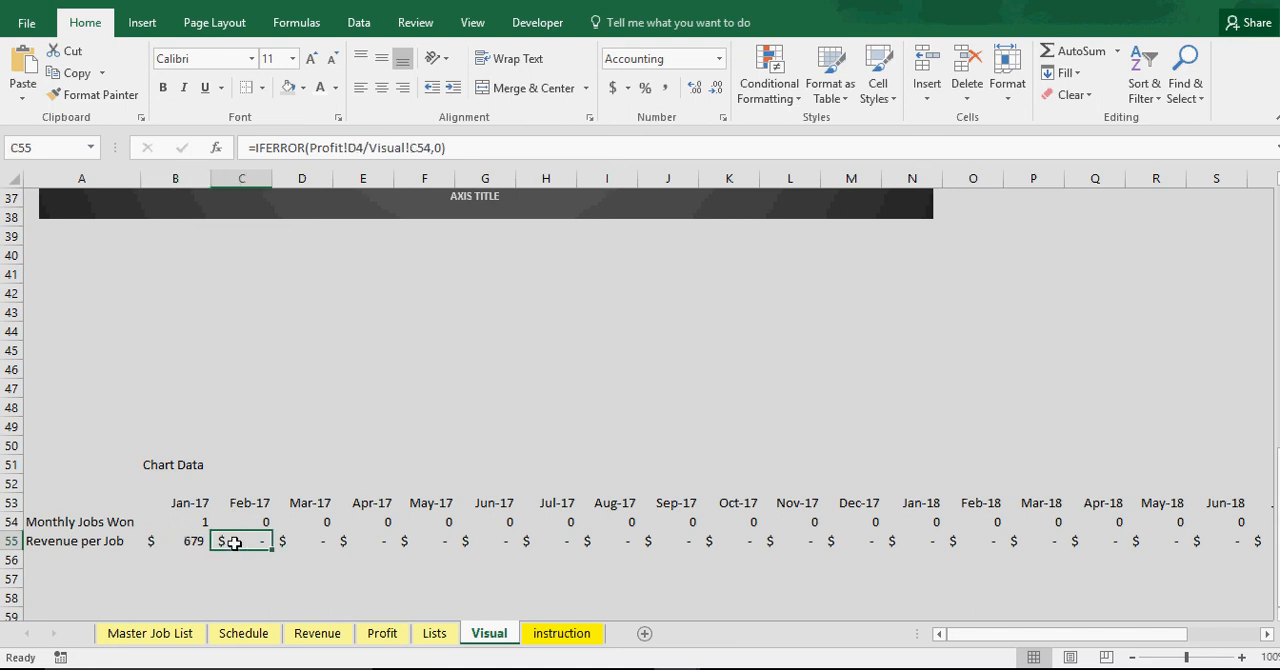
{"action": "left_click", "coordinate": [309, 541]}
{"action": "left_click", "coordinate": [383, 540]}
{"action": "left_click", "coordinate": [428, 541]}
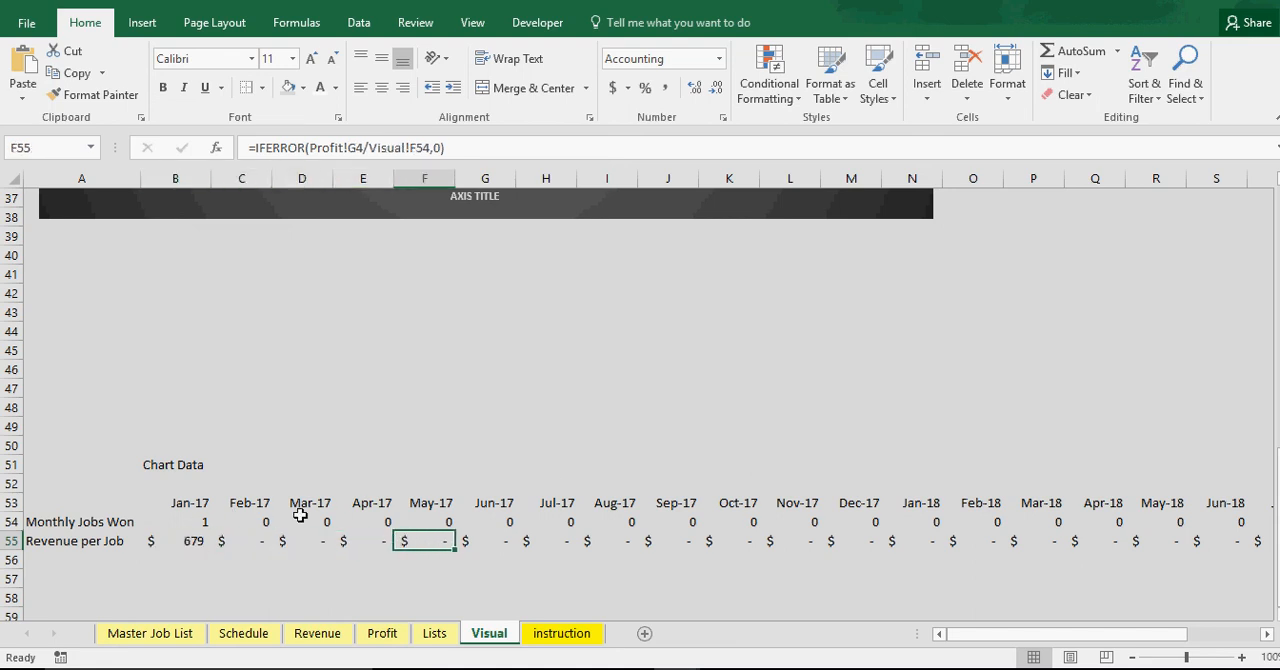
Inspect the Monthly Jobs Won formulas in the Chart Data between Jan-17 and Aug-17
{"action": "left_click", "coordinate": [198, 520]}
{"action": "left_click", "coordinate": [315, 522]}
{"action": "left_click", "coordinate": [363, 523]}
{"action": "left_click", "coordinate": [499, 520]}
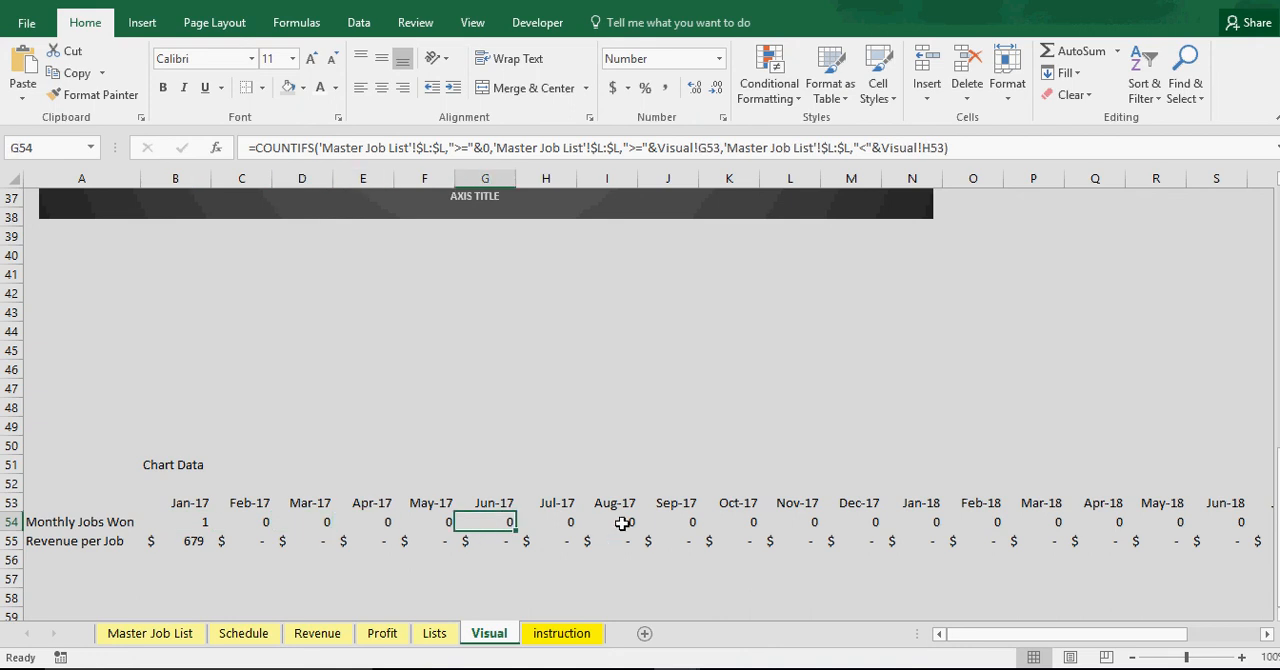
{"action": "left_click", "coordinate": [618, 523]}
{"action": "left_click", "coordinate": [525, 523]}
{"action": "left_click", "coordinate": [400, 528]}
Compare the Monthly Average Revenue & Profit chart with the Jobs Won chart, and return to the Master Job List
{"action": "scroll", "coordinate": [370, 540], "scroll_direction": "up", "scroll_amount": 6}
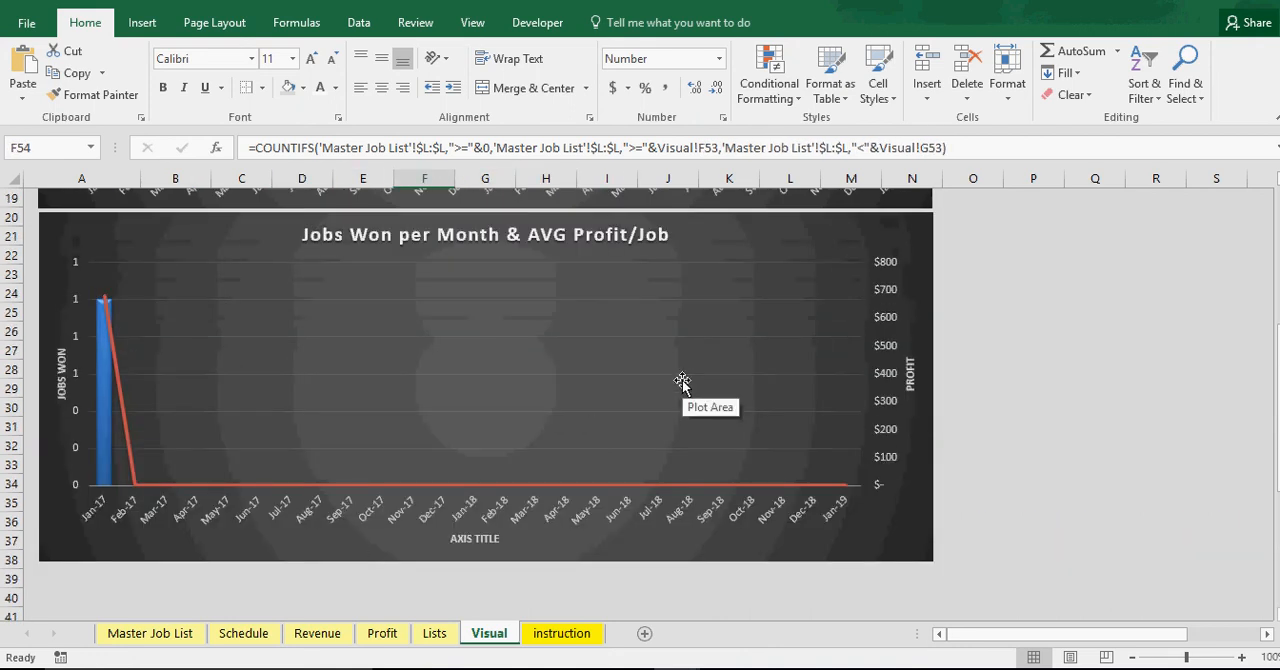
{"action": "scroll", "coordinate": [674, 380], "scroll_direction": "up", "scroll_amount": 6}
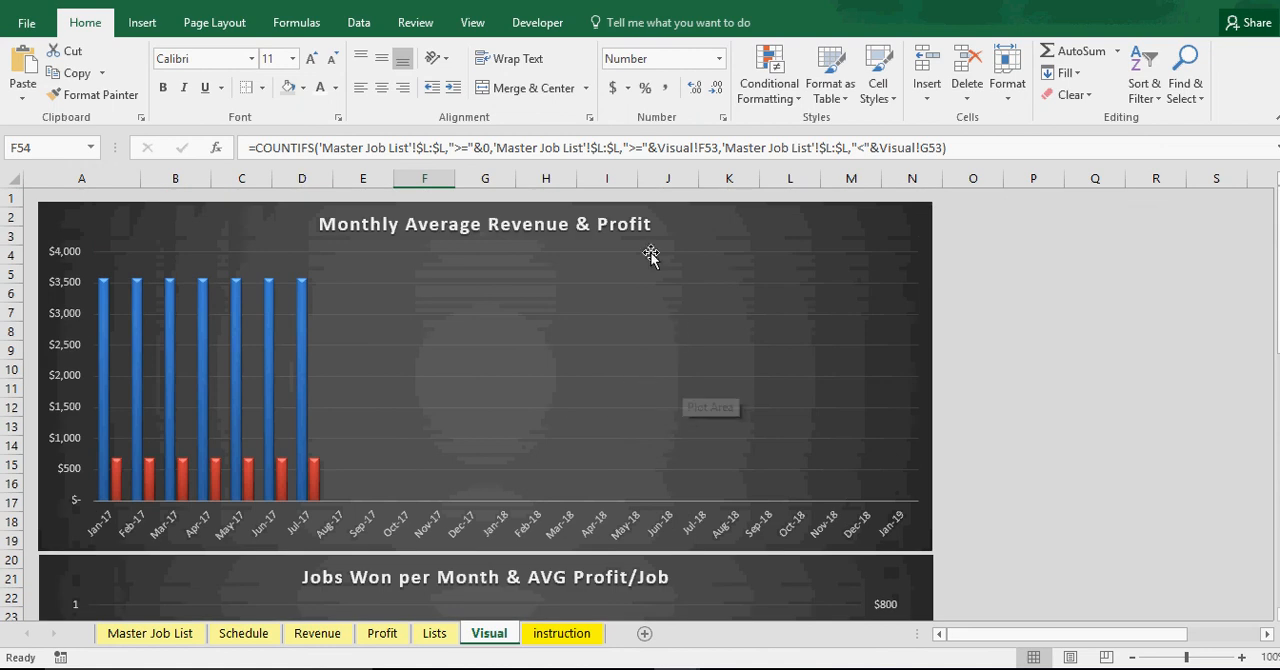
{"action": "scroll", "coordinate": [275, 430], "scroll_direction": "down", "scroll_amount": 5}
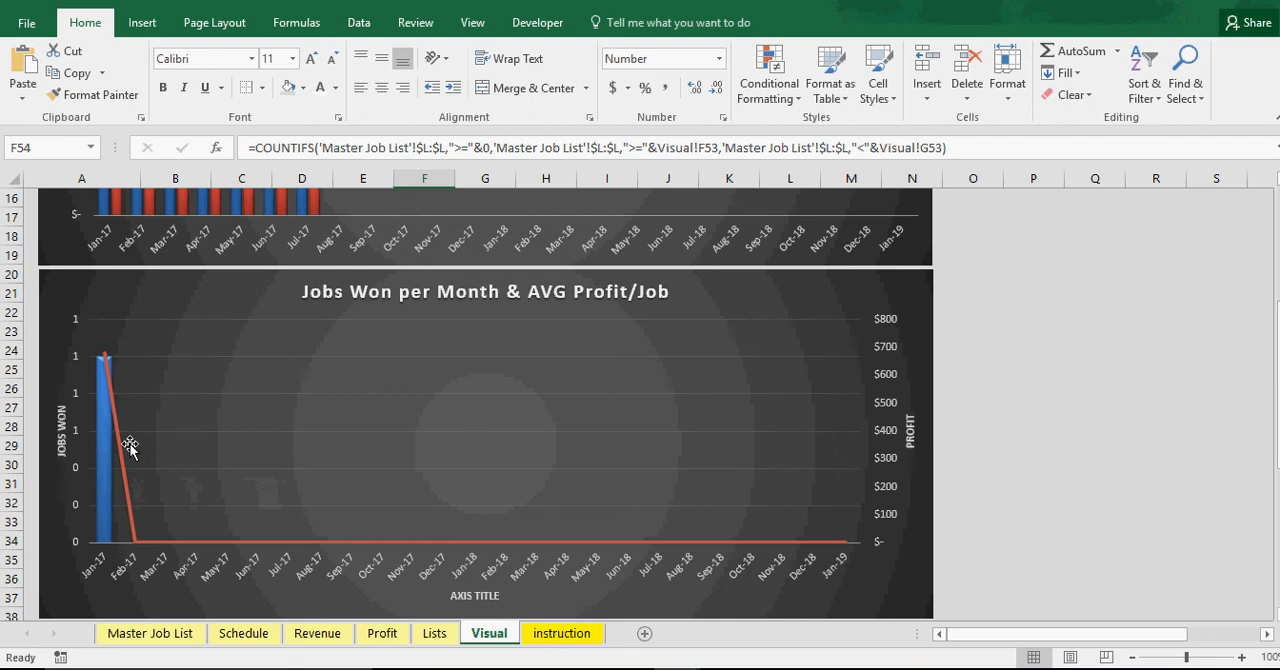
{"action": "scroll", "coordinate": [171, 480], "scroll_direction": "up", "scroll_amount": 3}
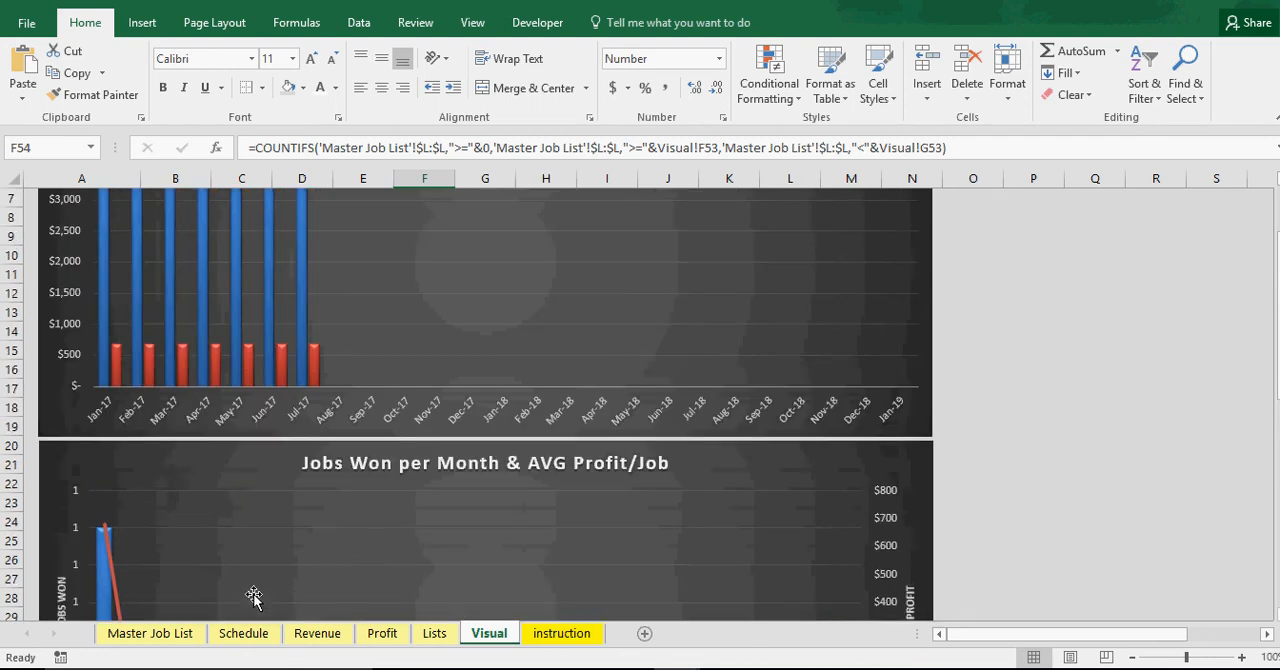
{"action": "left_click", "coordinate": [170, 634]}
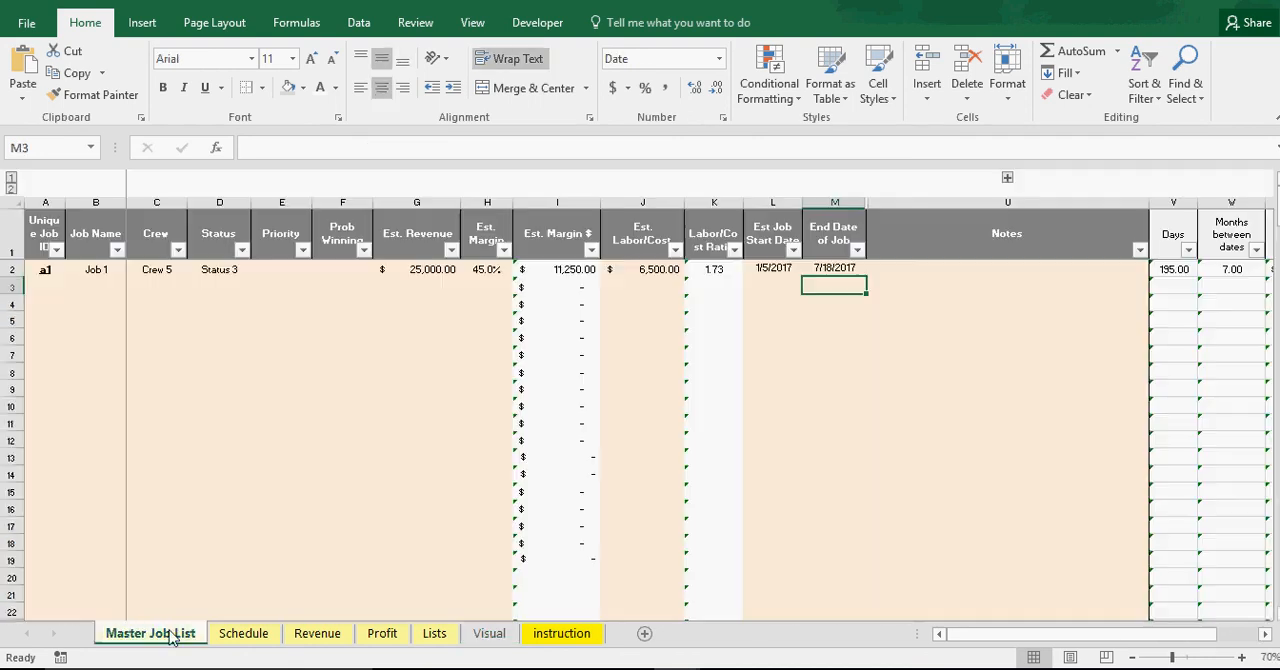
Fill the Unique Job ID column down to a7 and the Job Name column down to Job 7
{"action": "left_click", "coordinate": [110, 272]}
{"action": "left_click", "coordinate": [54, 273]}
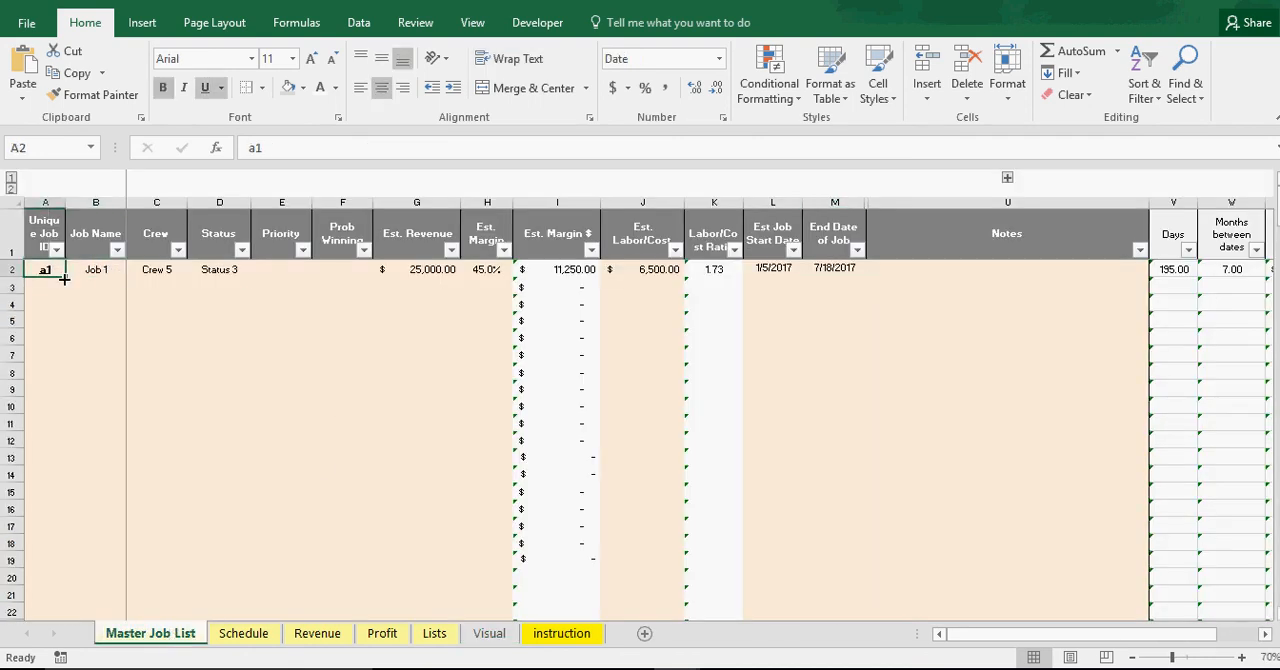
{"action": "left_click_drag", "start_coordinate": [65, 279], "coordinate": [68, 374]}
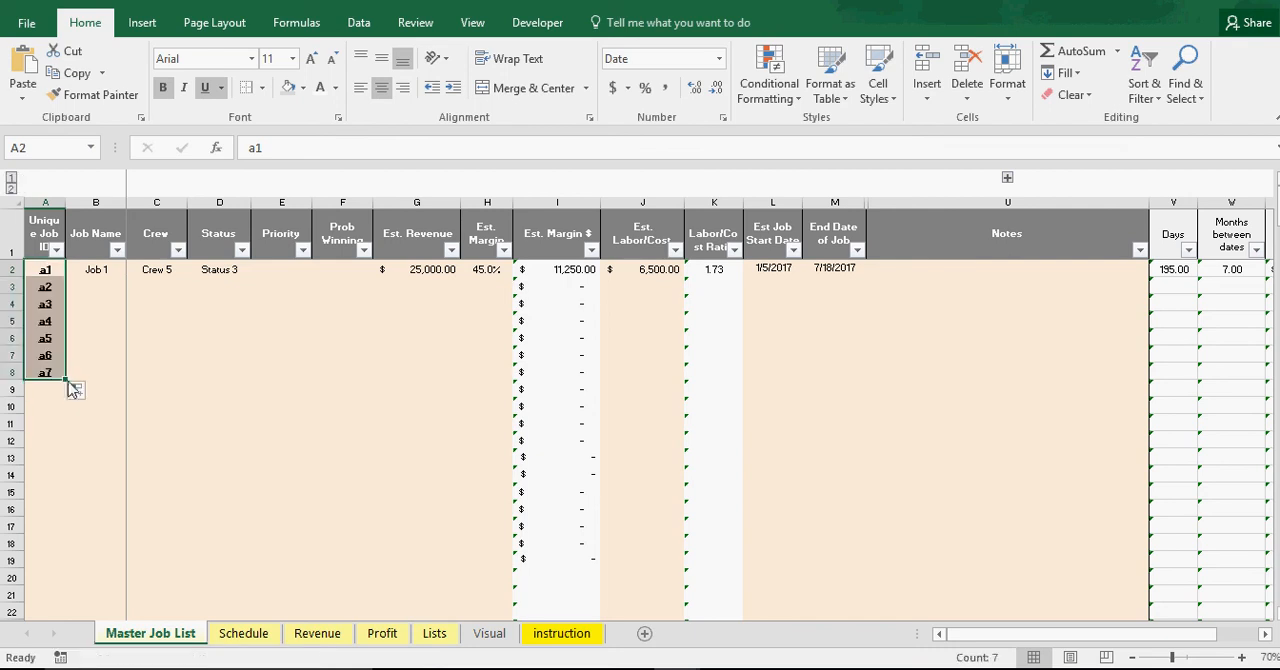
{"action": "left_click", "coordinate": [110, 274]}
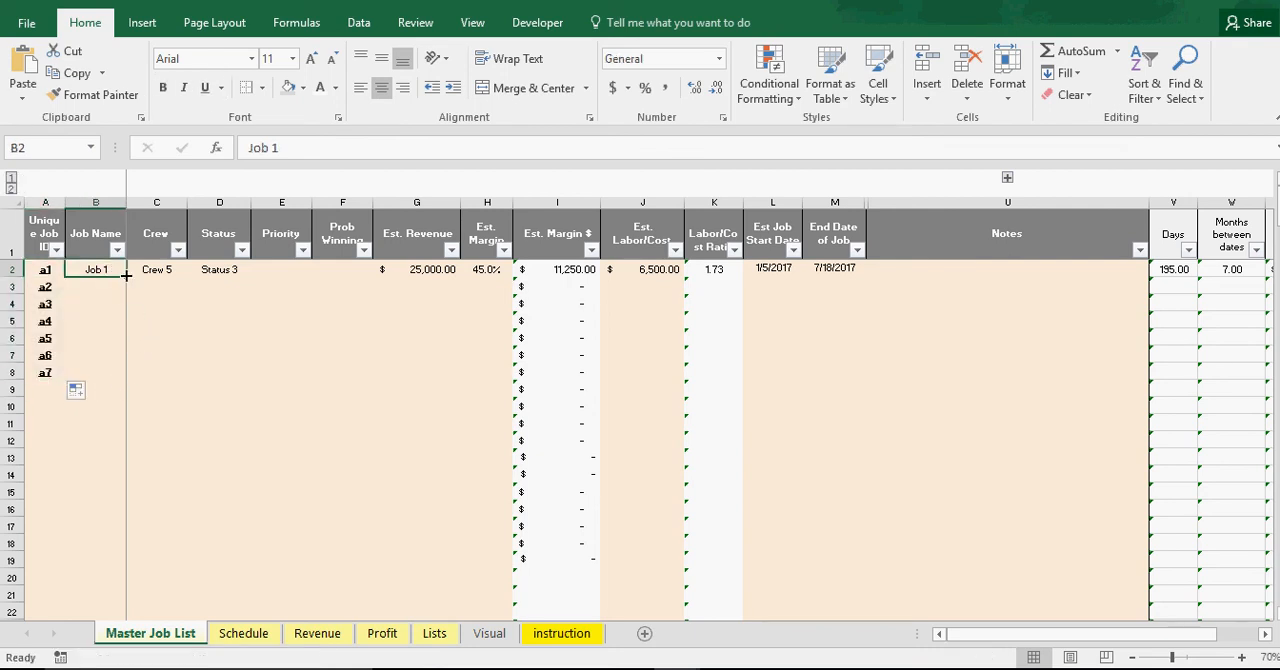
{"action": "left_click_drag", "start_coordinate": [127, 276], "coordinate": [117, 378]}
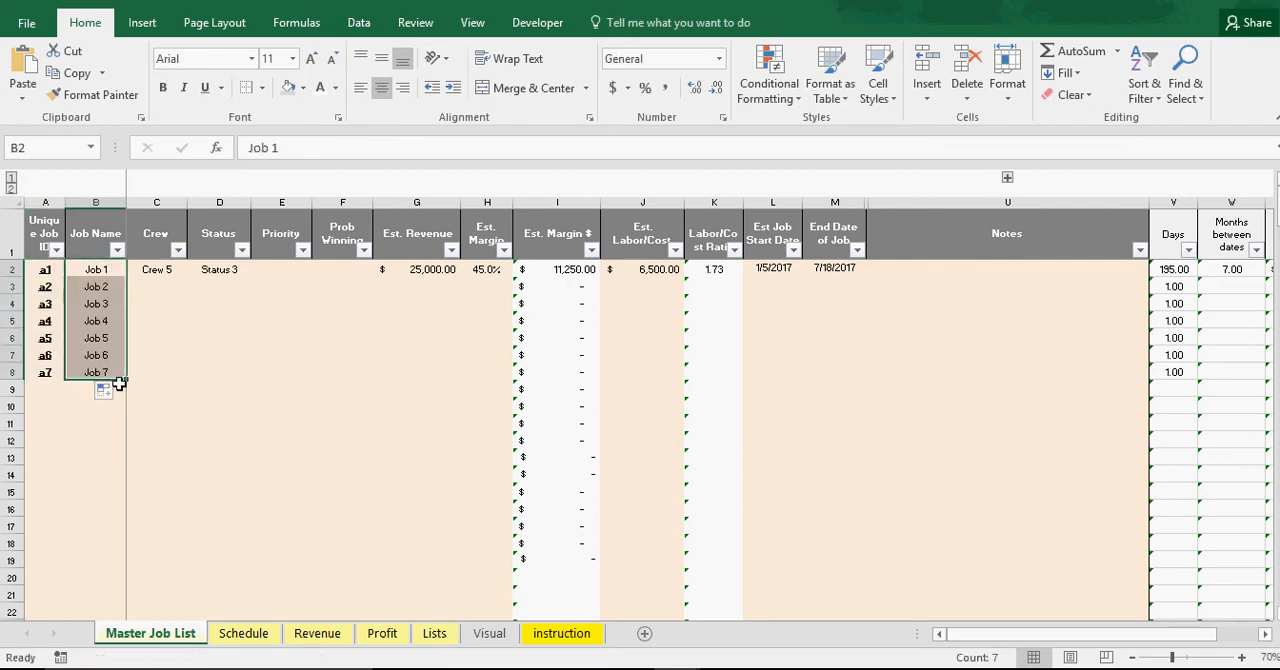
Assign Crew 1 to Job 1 and fill the crew series down to Crew 7 for Job 7
{"action": "left_click", "coordinate": [176, 272]}
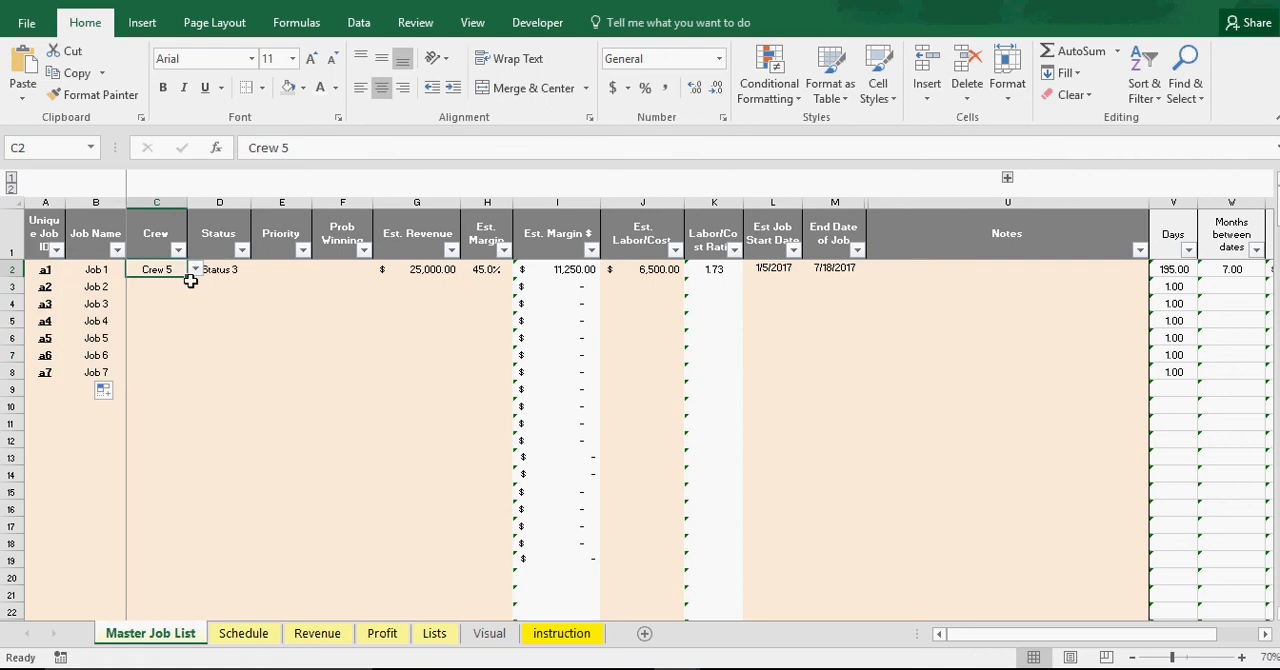
{"action": "left_click", "coordinate": [195, 270]}
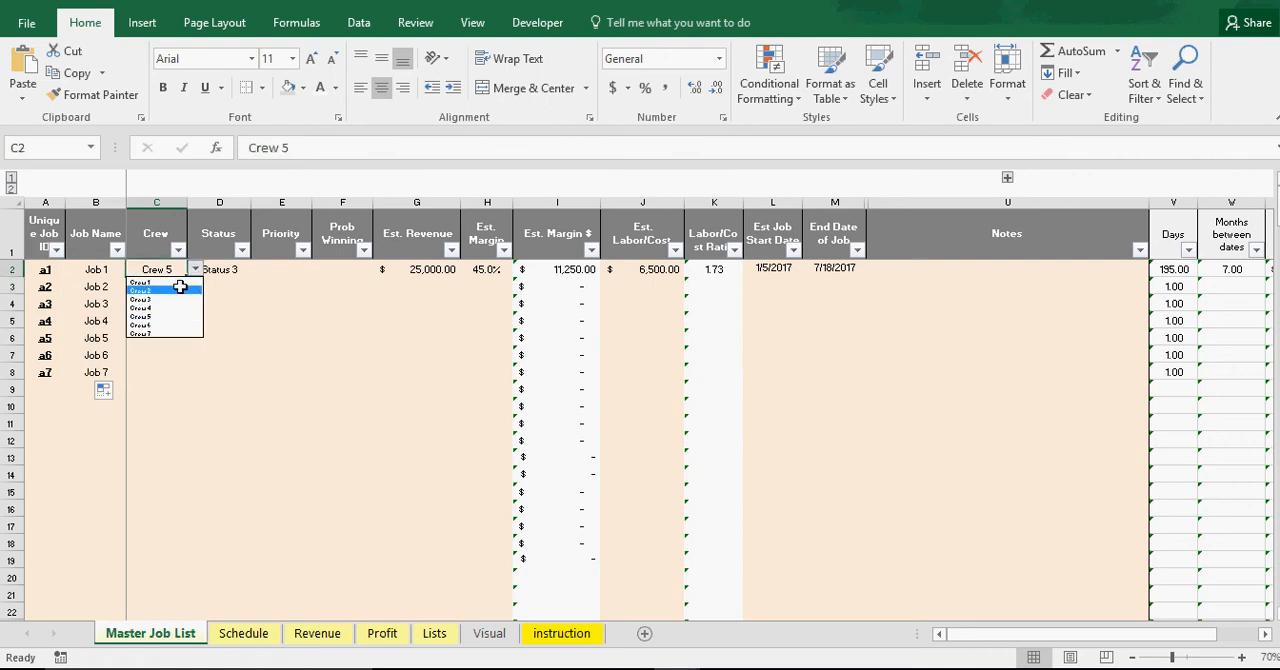
{"action": "left_click", "coordinate": [160, 282]}
{"action": "left_click_drag", "start_coordinate": [186, 278], "coordinate": [173, 372]}
Try to fill the Status column down to Job 7 as a series starting from Job 1's Status 3
{"action": "left_click", "coordinate": [233, 271]}
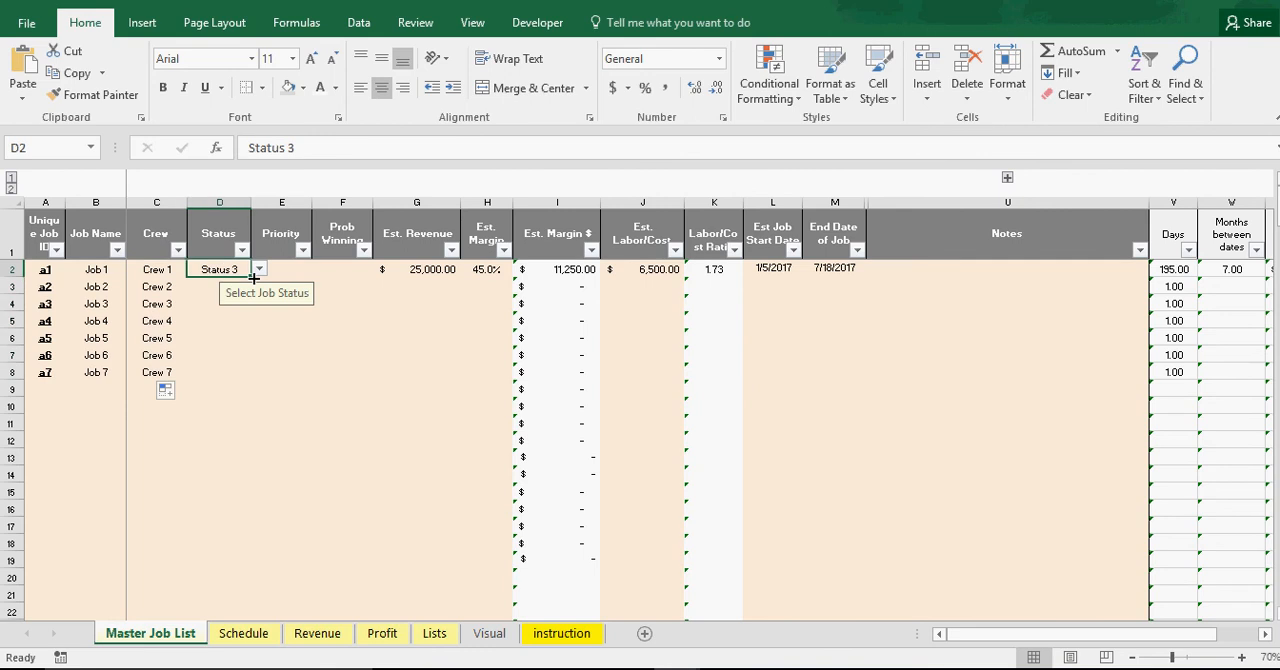
{"action": "left_click_drag", "start_coordinate": [254, 278], "coordinate": [237, 386]}
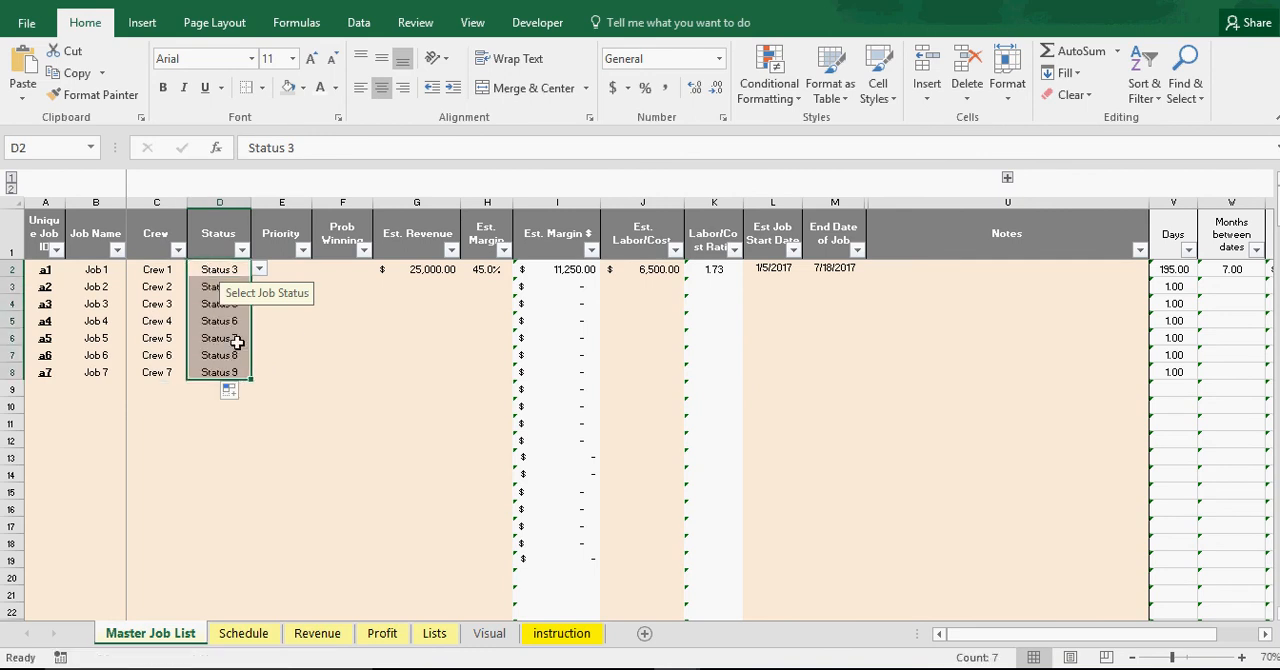
{"action": "left_click", "coordinate": [226, 269]}
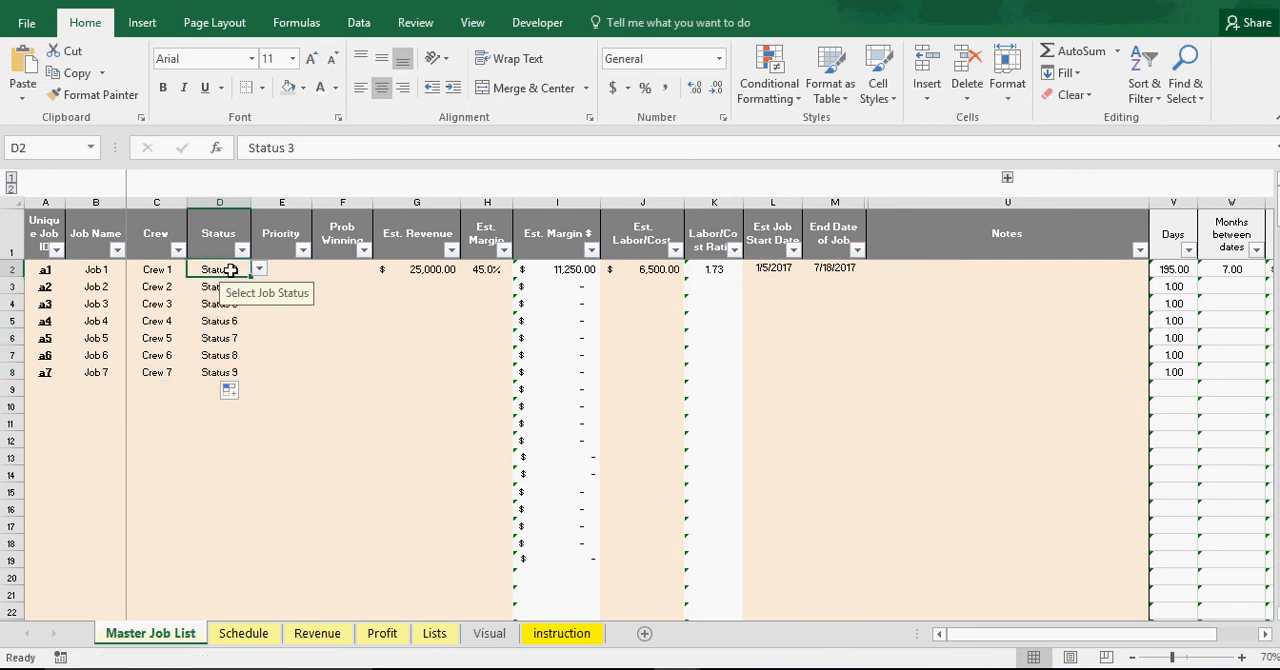
Set Job 2's status to Status 1 and fill the series down to Status 6 for Job 7
{"action": "left_click", "coordinate": [234, 288]}
{"action": "left_click", "coordinate": [259, 287]}
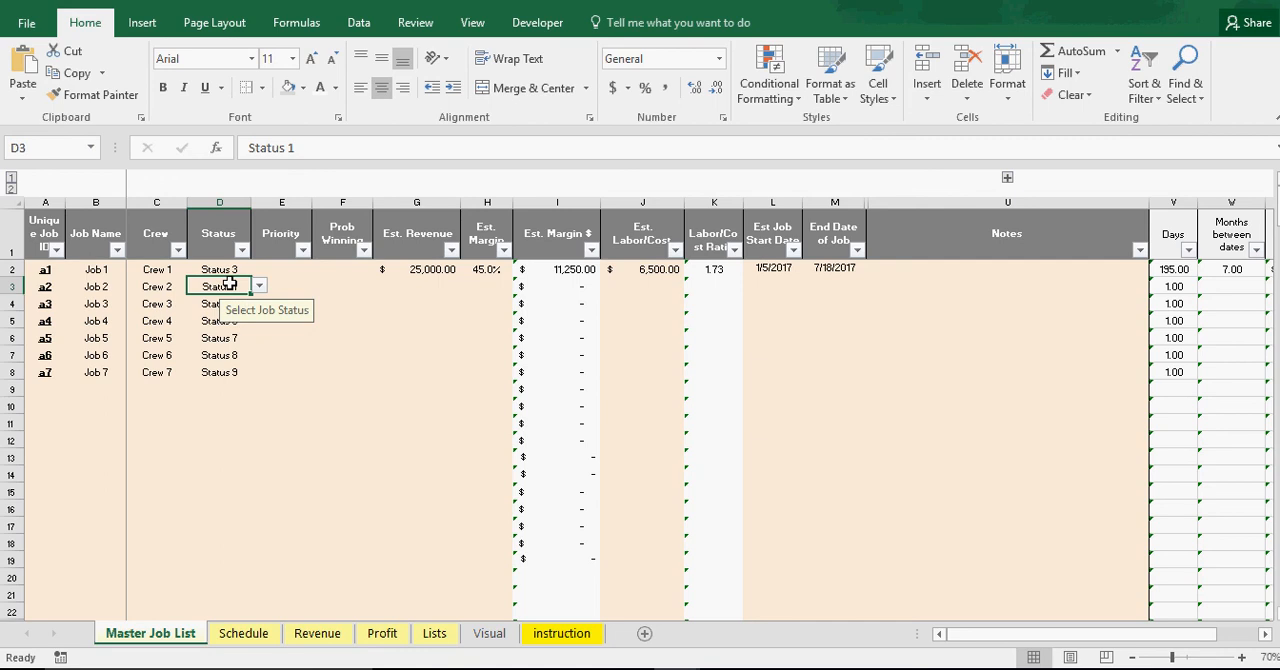
{"action": "left_click_drag", "start_coordinate": [250, 295], "coordinate": [248, 376]}
{"action": "left_click", "coordinate": [238, 372]}
{"action": "left_click", "coordinate": [256, 372]}
{"action": "left_click", "coordinate": [253, 372]}
Enter estimated revenues of 10,000 for Job 2, 50,000 for Job 3 and 5,000 for Job 4
{"action": "left_click", "coordinate": [278, 266]}
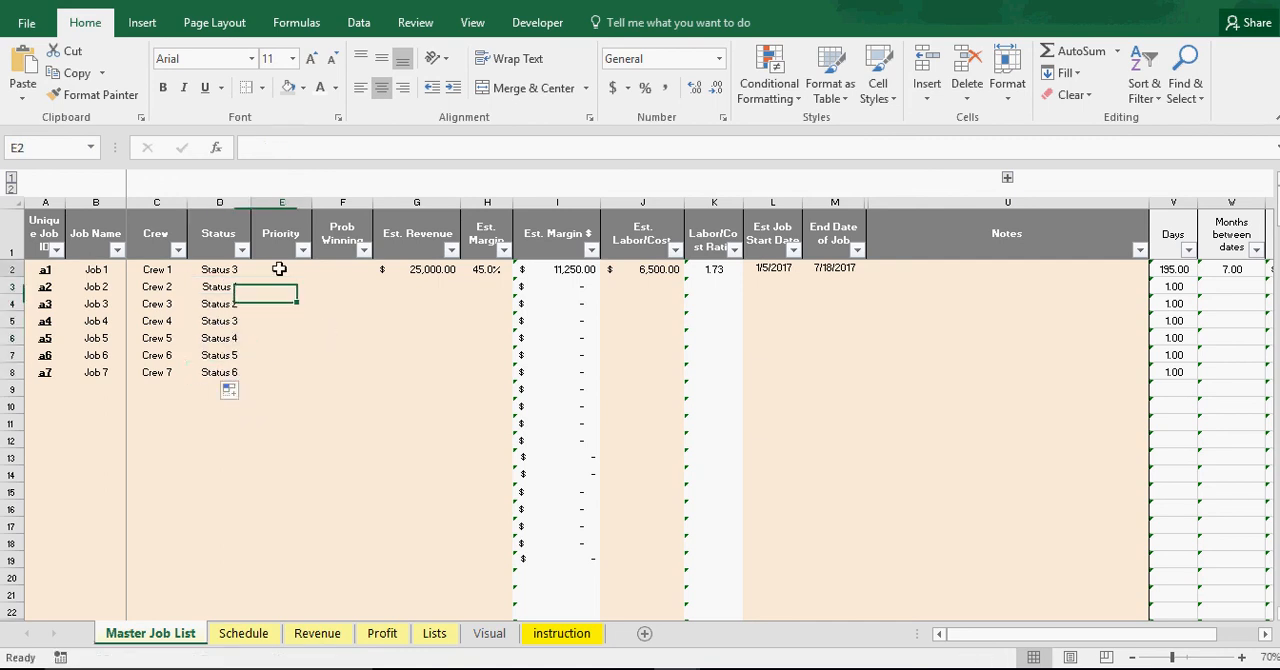
{"action": "left_click", "coordinate": [423, 273]}
{"action": "left_click", "coordinate": [425, 286]}
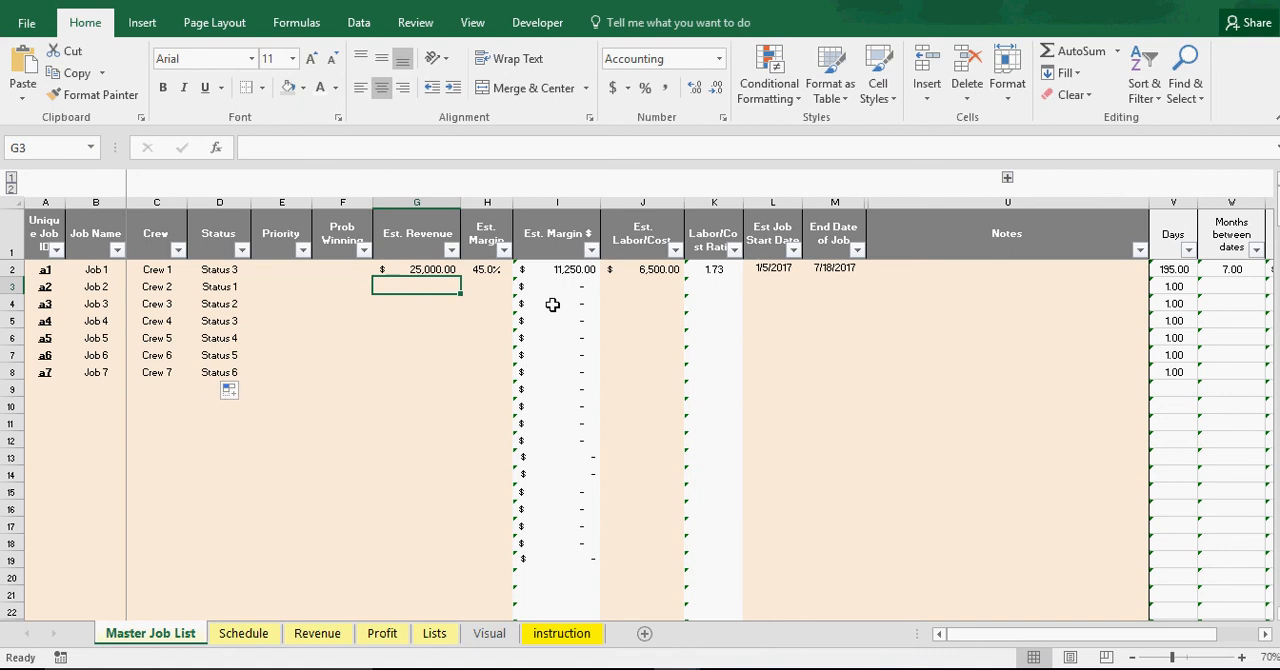
{"action": "type", "text": "10,000"}
{"action": "key", "text": "Return"}
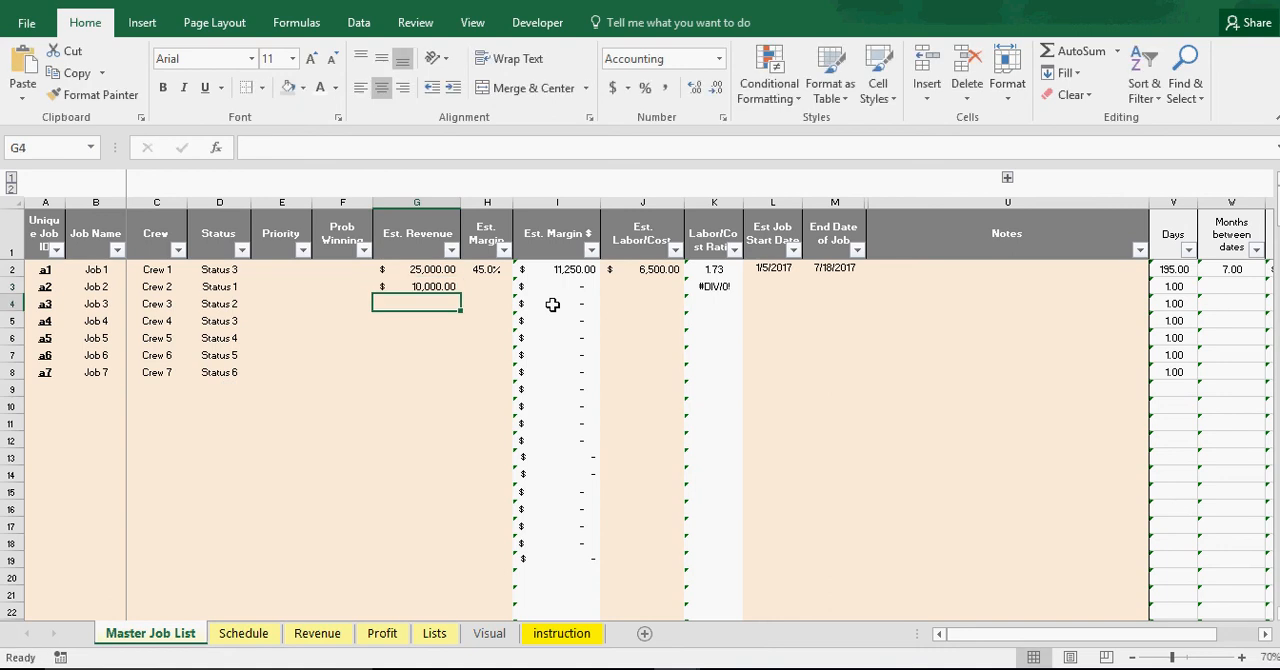
{"action": "type", "text": "50,00"}
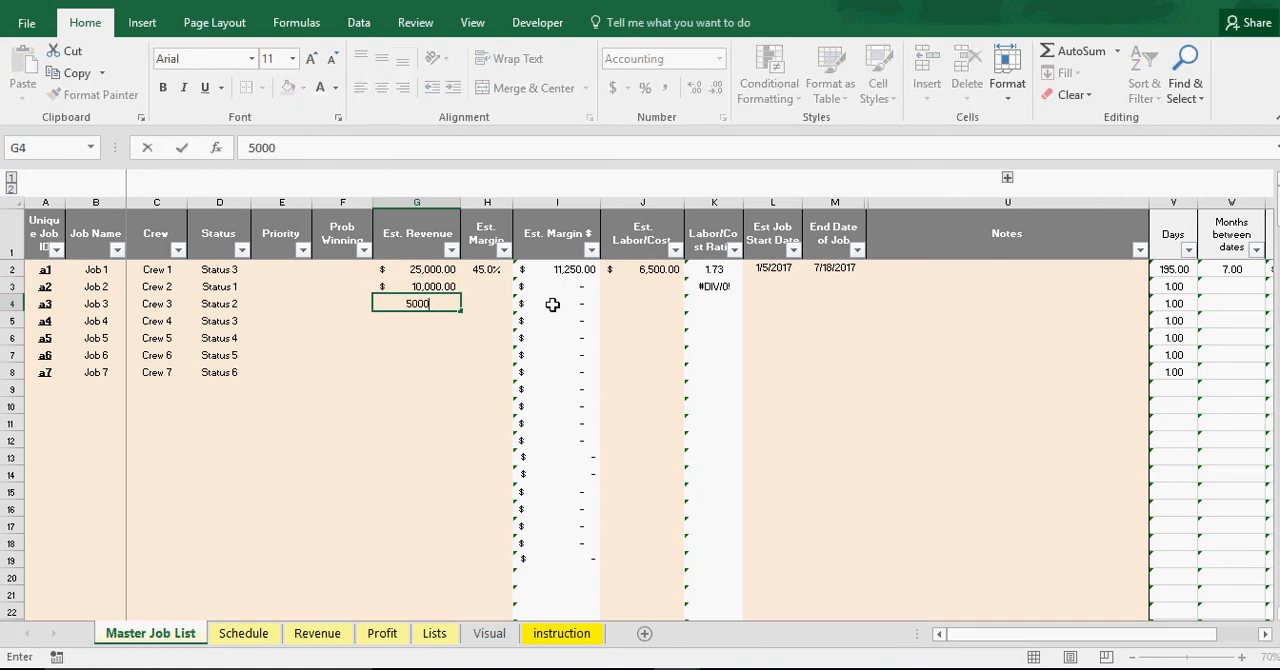
{"action": "type", "text": "0"}
{"action": "key", "text": "Return"}
{"action": "type", "text": "5"}
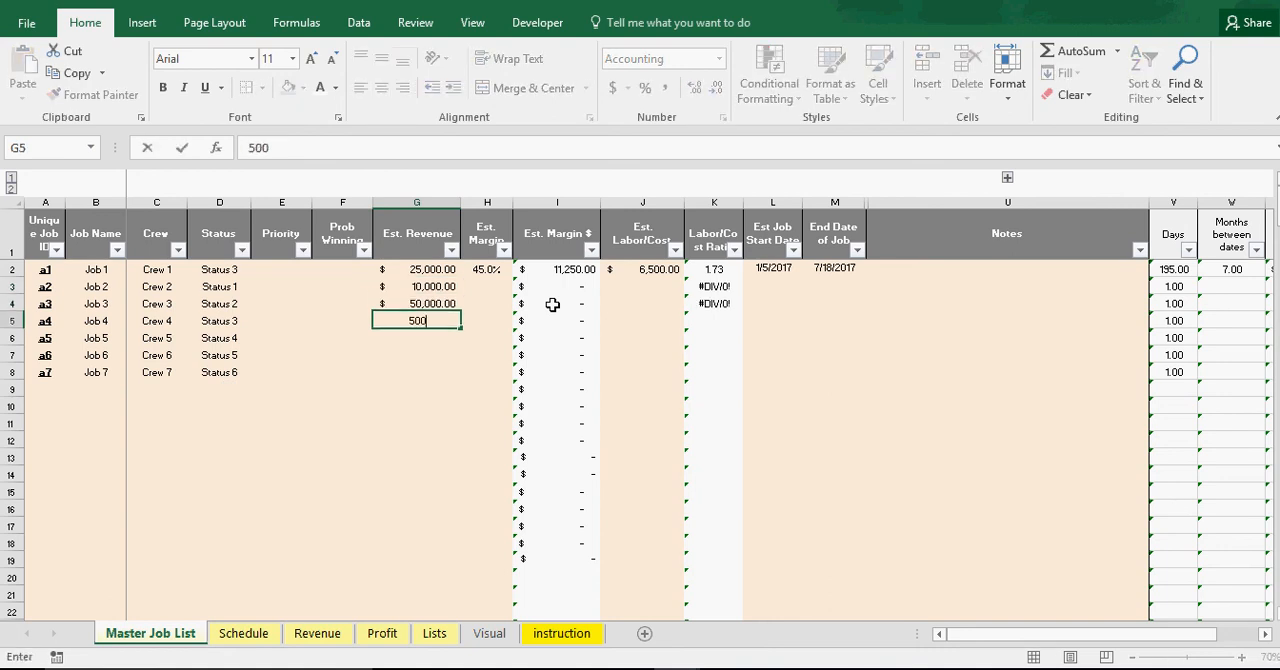
{"action": "key", "text": "Return"}
Enter estimated revenues of 100,000 for Job 5, 12,000 for Job 6 and 95,000 for Job 7
{"action": "type", "text": "1"}
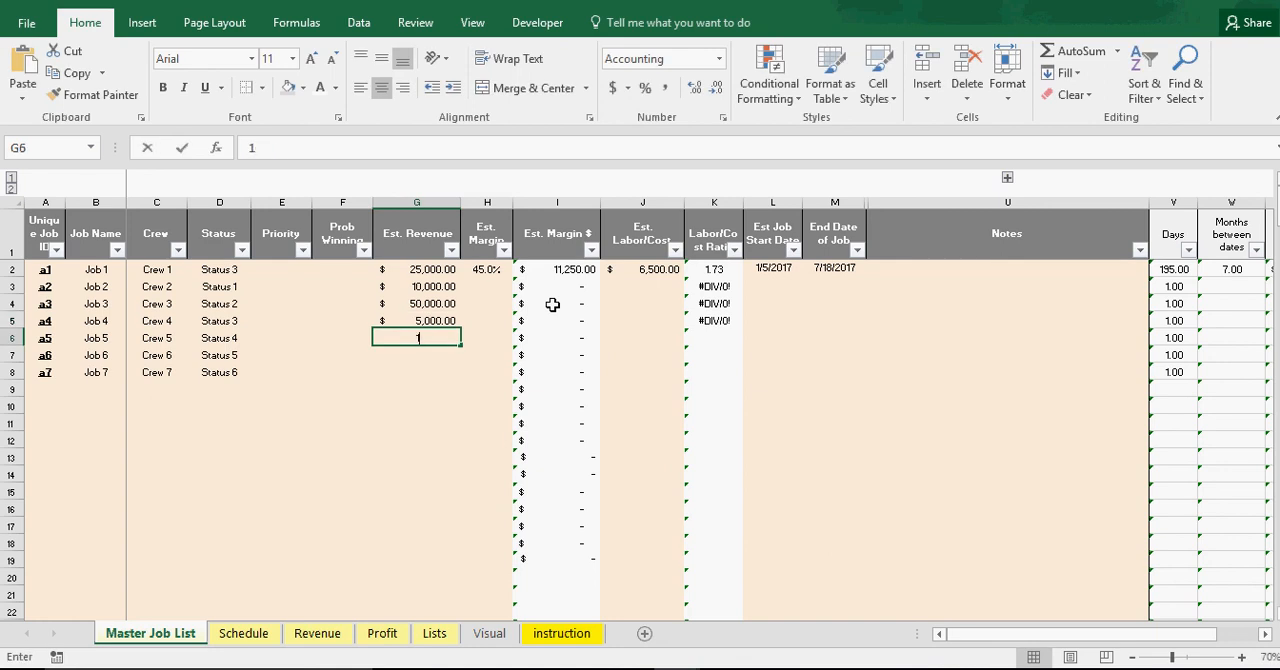
{"action": "type", "text": "00,00000"}
{"action": "key", "text": "Return"}
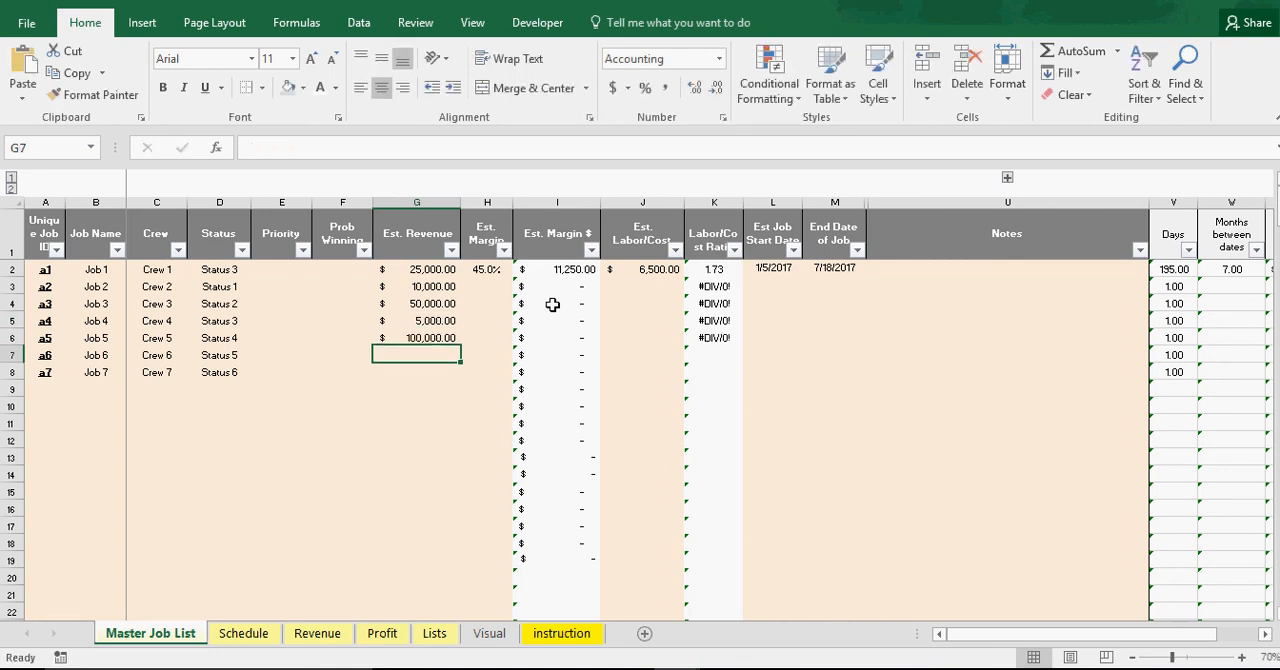
{"action": "type", "text": "12000"}
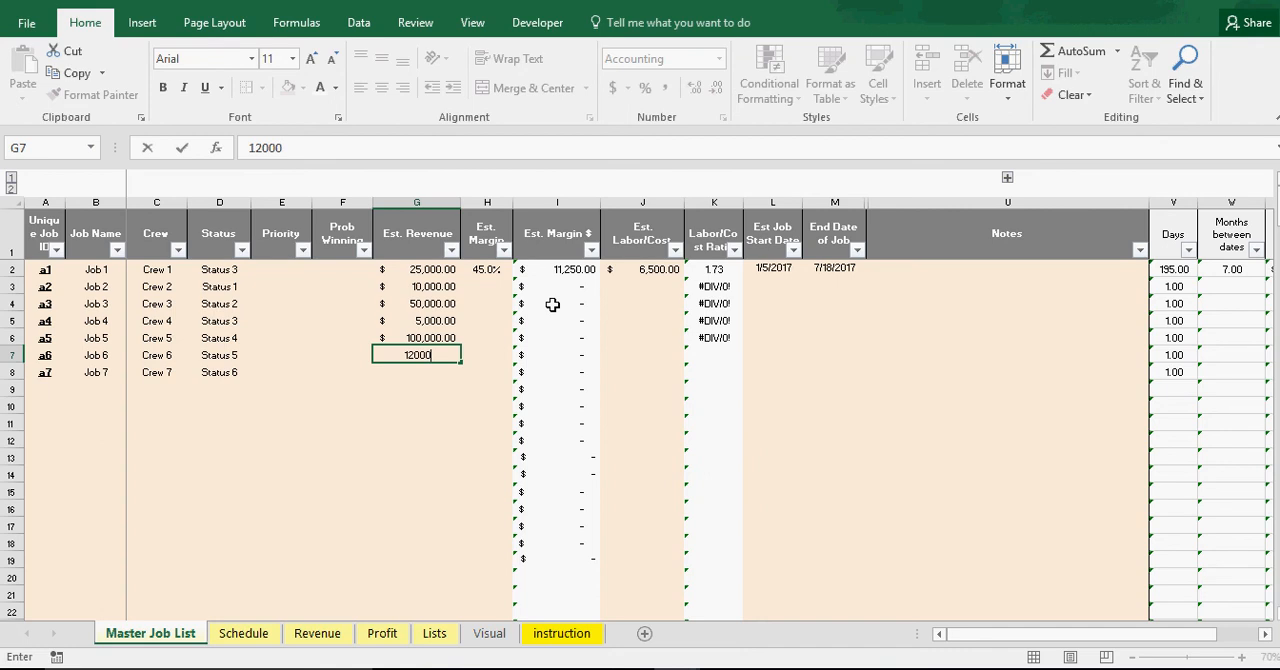
{"action": "key", "text": "Return"}
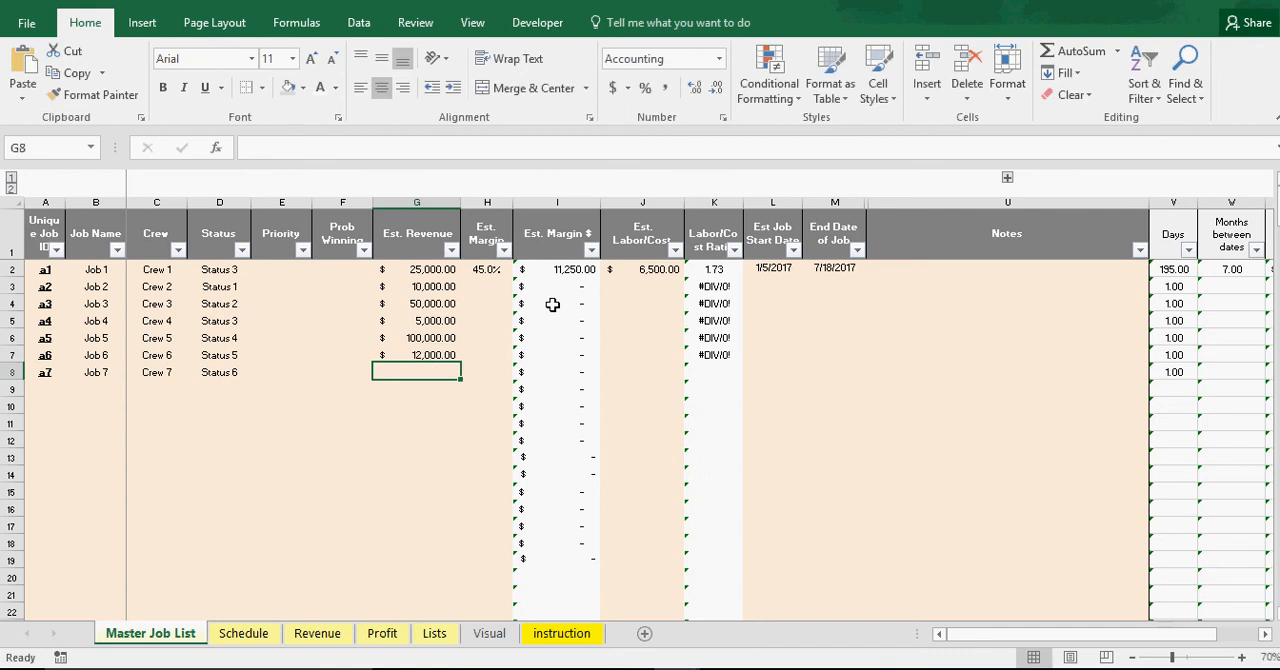
{"action": "type", "text": "95000"}
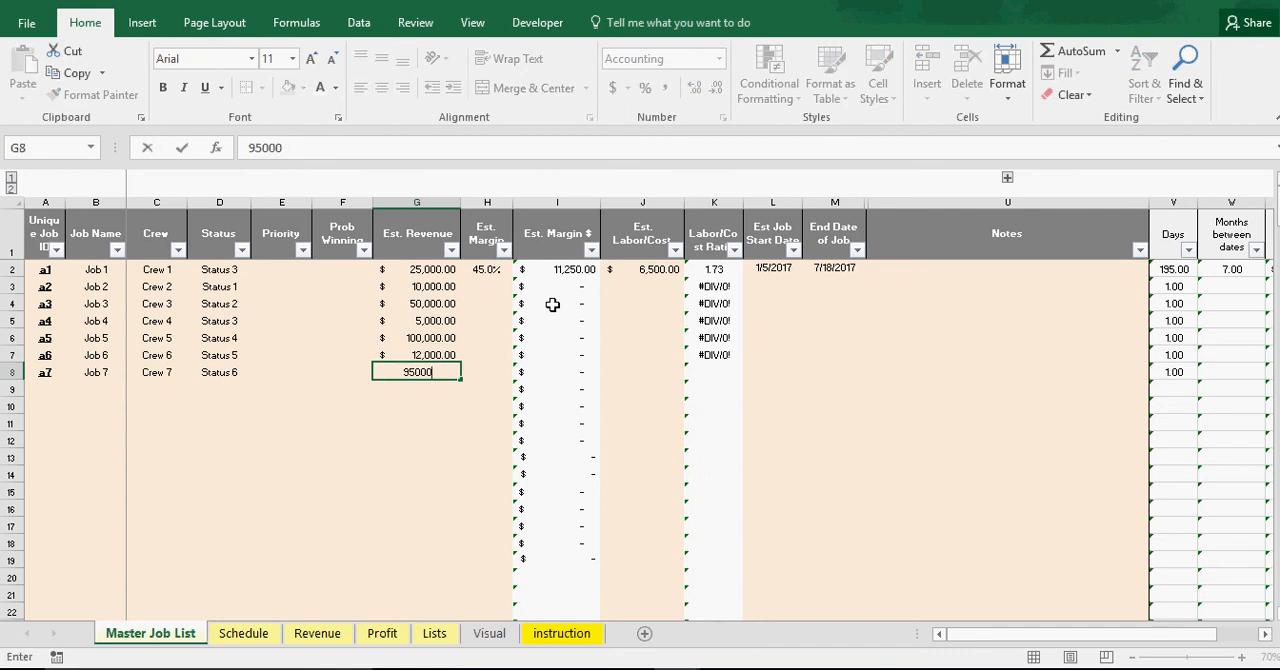
{"action": "key", "text": "Return"}
Set Job 2's estimated margin to 40% and copy it down through Job 7
{"action": "left_click", "coordinate": [487, 272]}
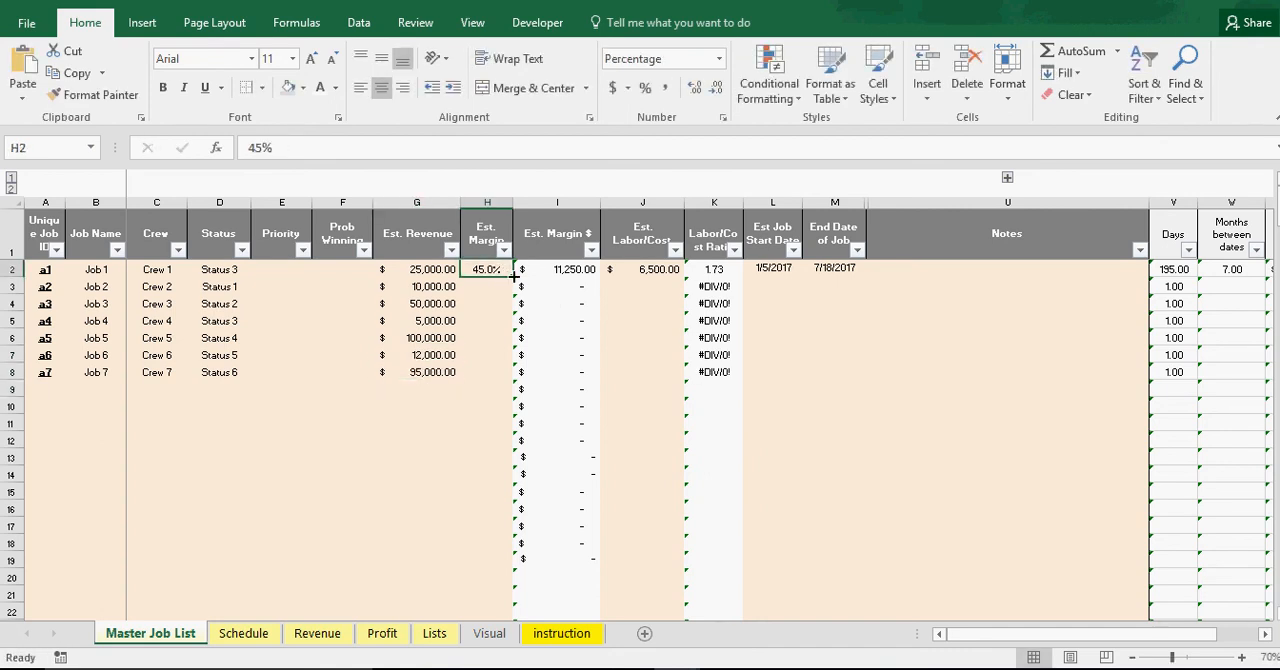
{"action": "left_click", "coordinate": [499, 285]}
{"action": "type", "text": "40"}
{"action": "key", "text": "Return"}
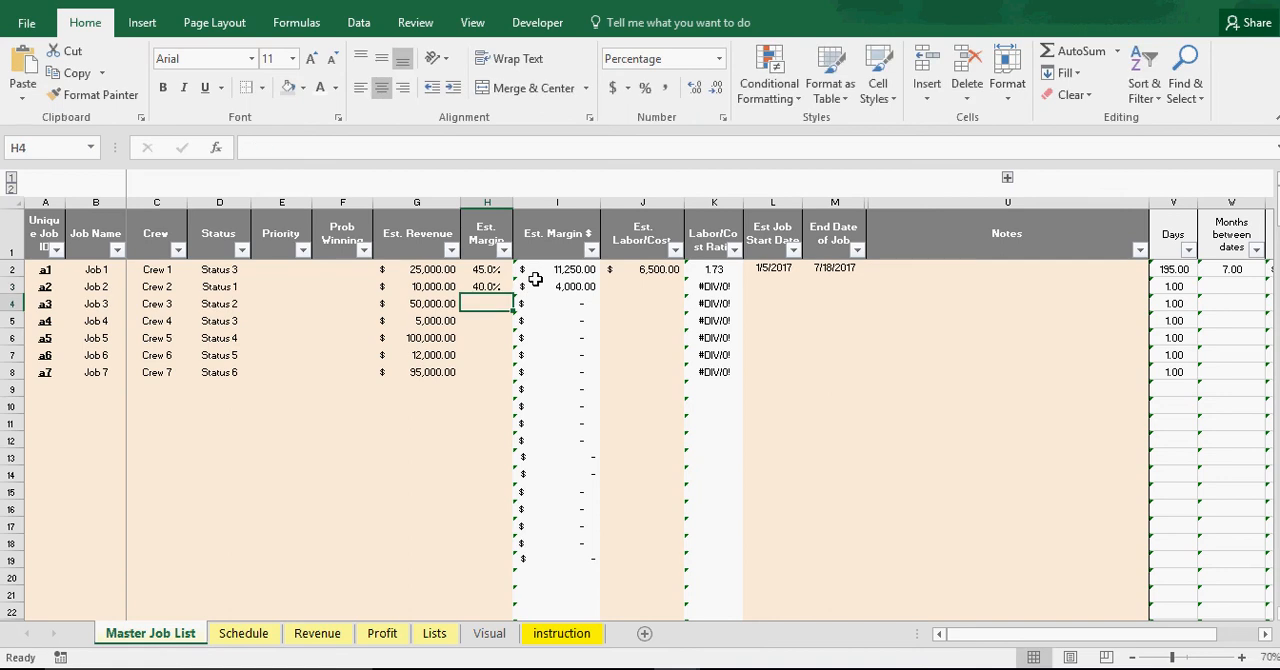
{"action": "left_click", "coordinate": [487, 287]}
{"action": "left_click_drag", "start_coordinate": [512, 295], "coordinate": [490, 373]}
Enter estimated labor costs of 2,000 for Job 2, 10,000 for Job 3 and 1,000 for Job 4
{"action": "left_click", "coordinate": [651, 289]}
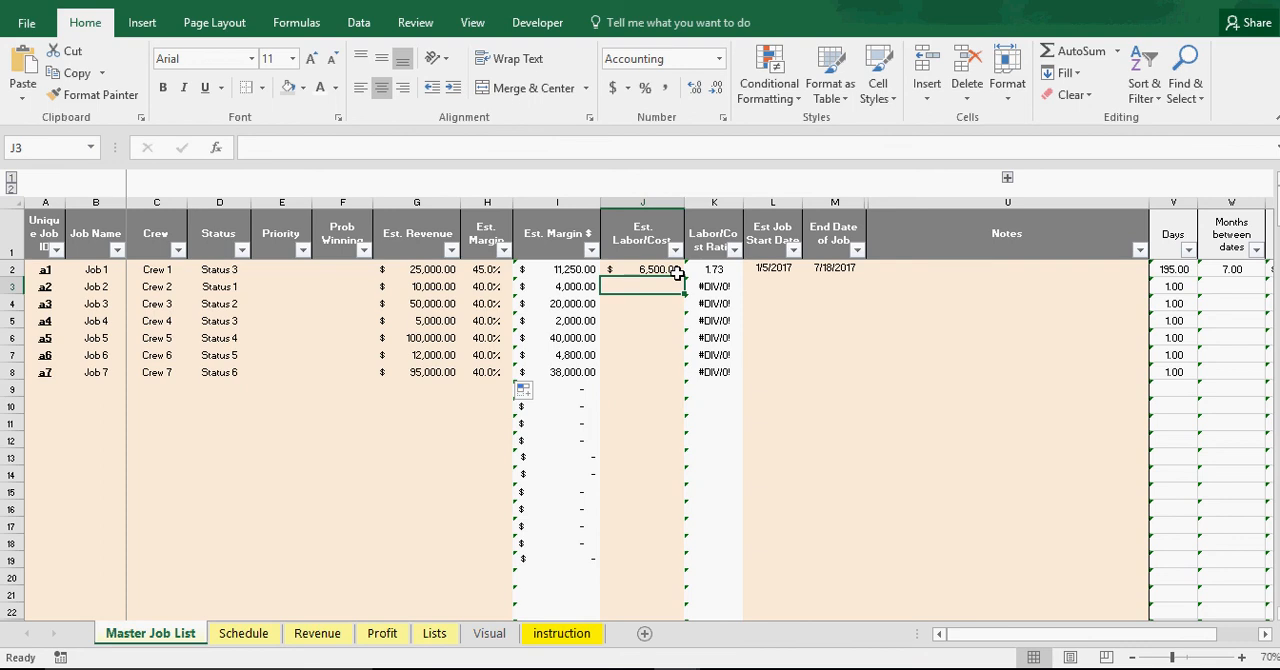
{"action": "type", "text": "2,00"}
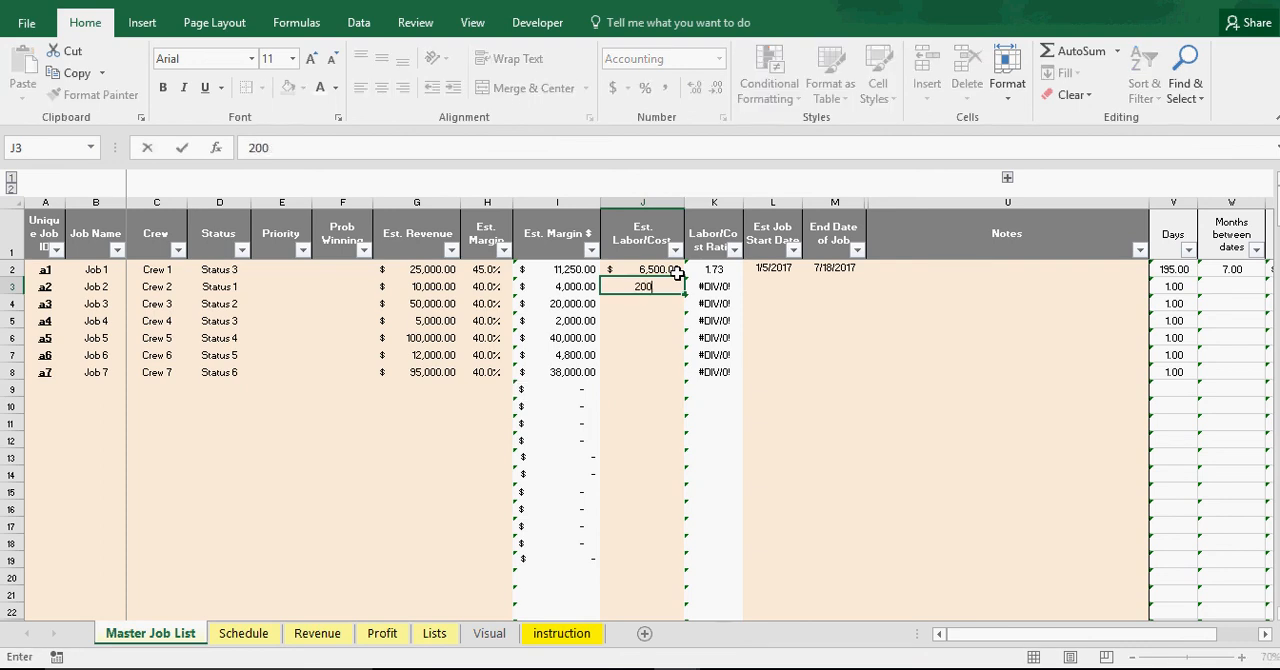
{"action": "type", "text": "0"}
{"action": "key", "text": "Return"}
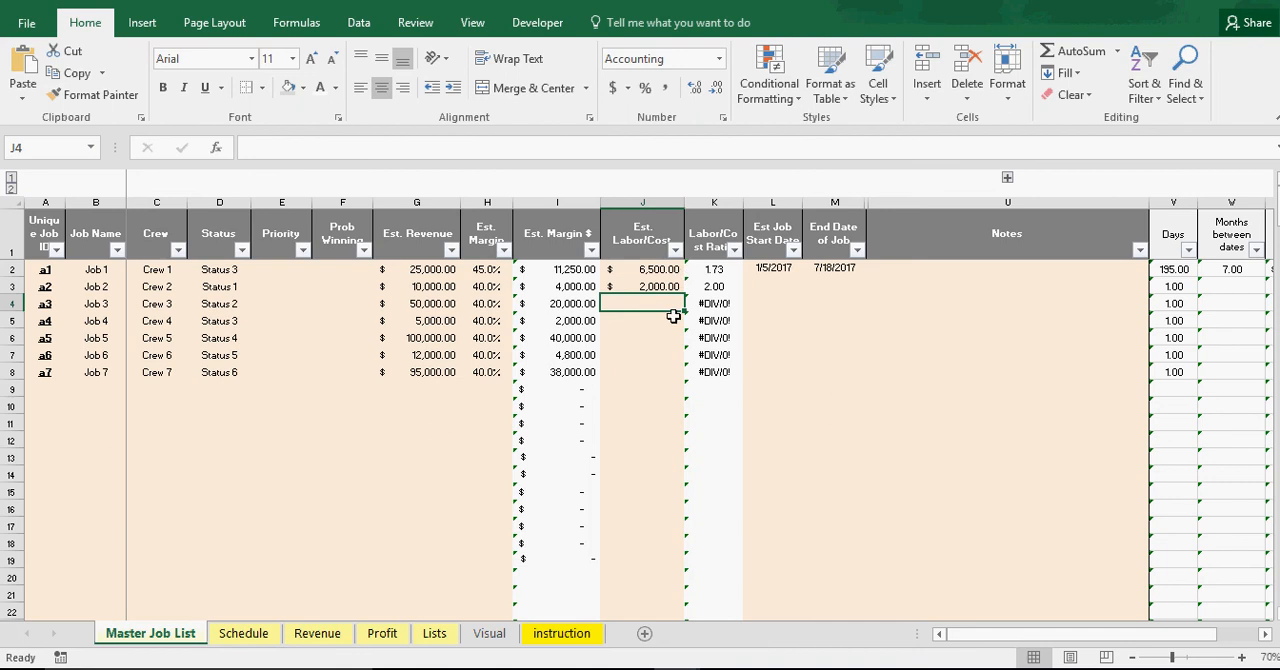
{"action": "type", "text": "1"}
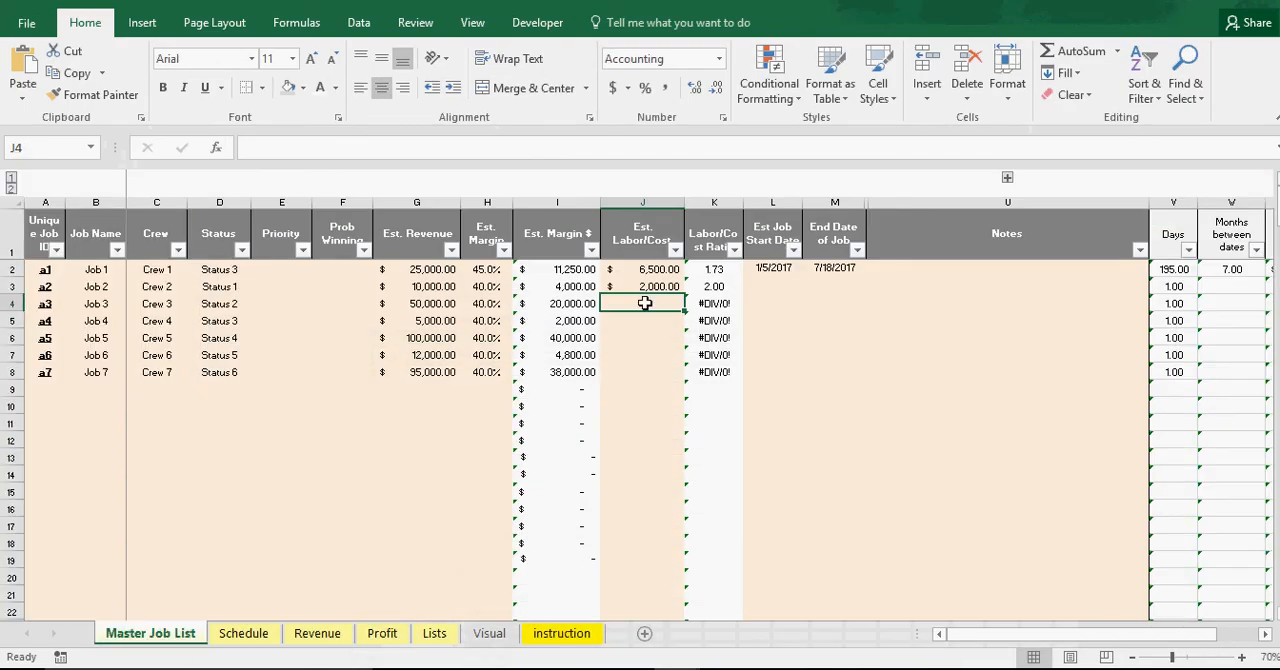
{"action": "type", "text": "10,00"}
{"action": "key", "text": "Return"}
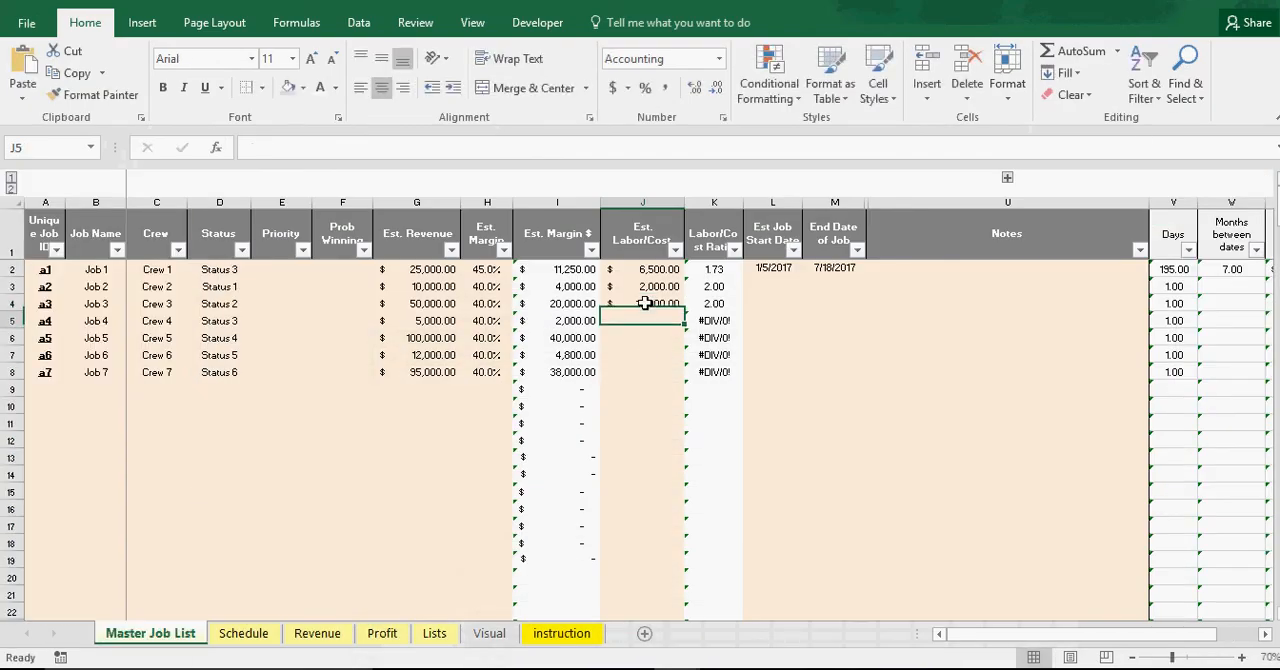
{"action": "type", "text": "1,00"}
{"action": "key", "text": "Return"}
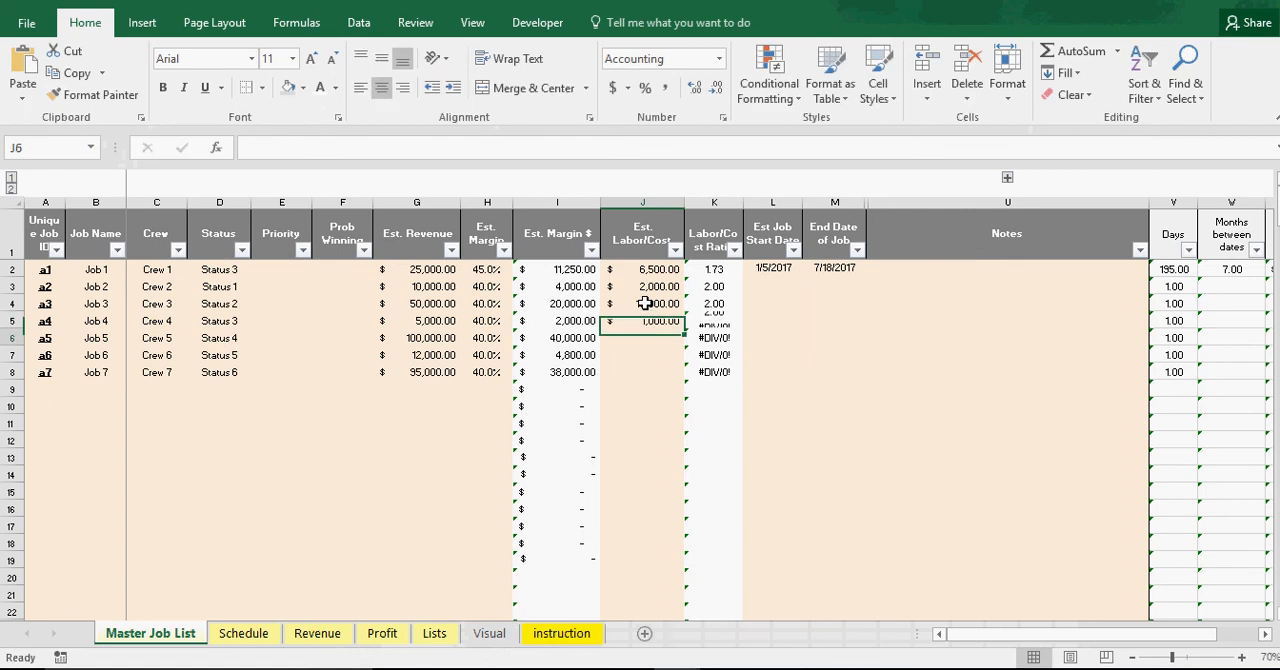
Enter estimated labor costs of 20,000 for Job 5, 2,200 for Job 6 and 17,000 for Job 7
{"action": "type", "text": "20,0"}
{"action": "type", "text": "0000"}
{"action": "key", "text": "Return"}
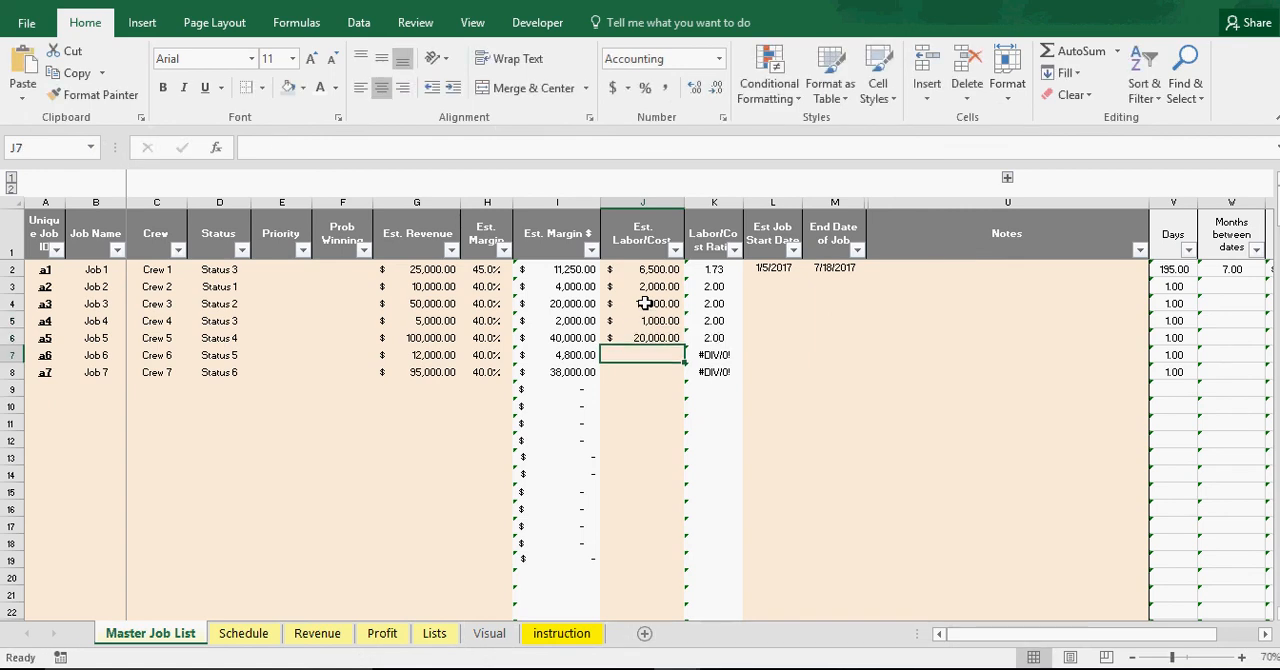
{"action": "type", "text": "2,20"}
{"action": "type", "text": "00"}
{"action": "key", "text": "Return"}
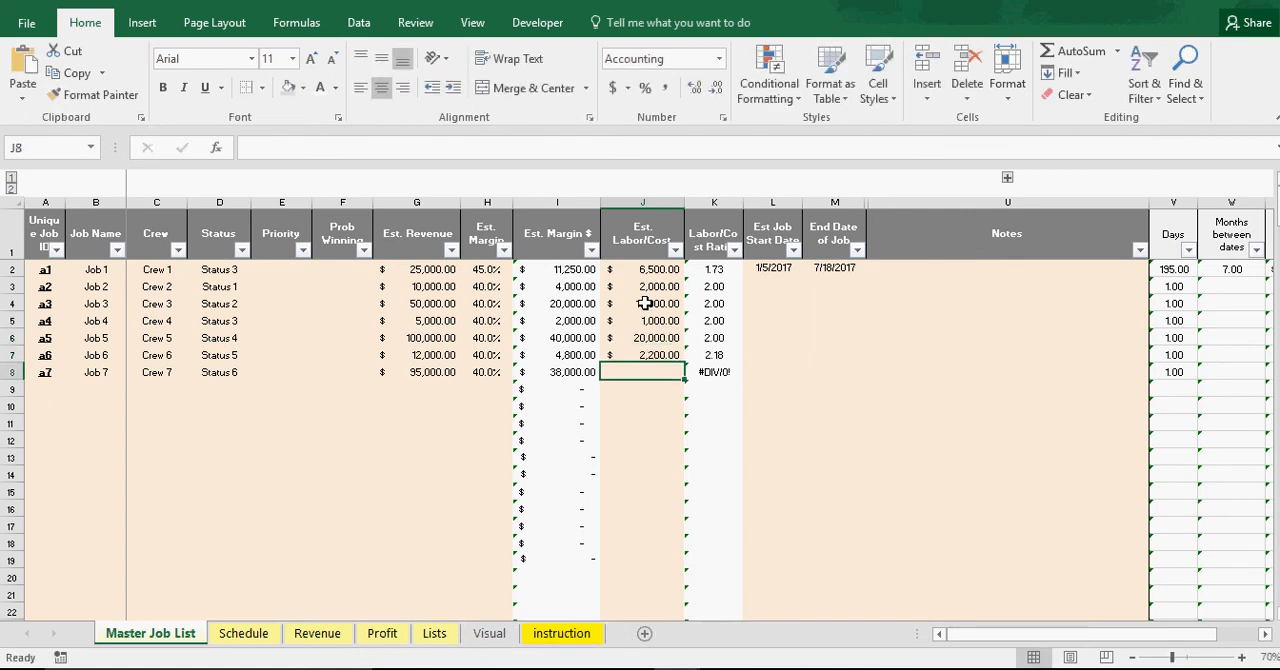
{"action": "type", "text": "17000"}
{"action": "key", "text": "Return"}
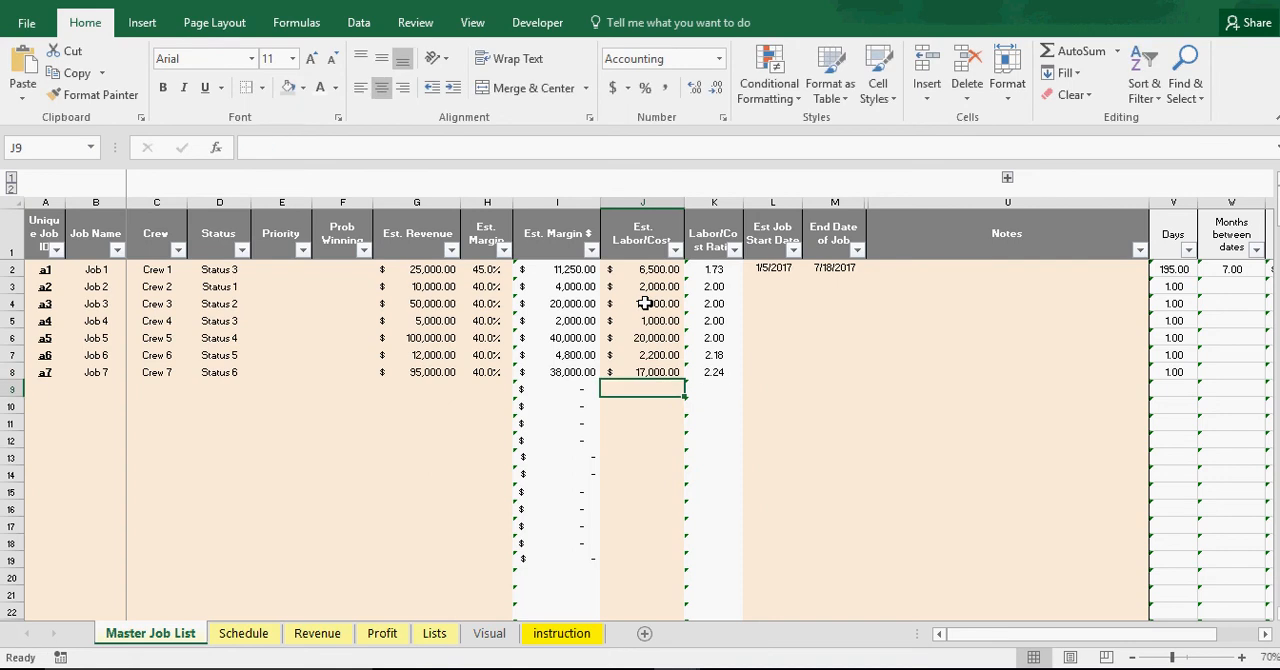
Enter Job 2's estimated start date of 1/16/2017 and end date of 2/1/2017
{"action": "left_click", "coordinate": [770, 284]}
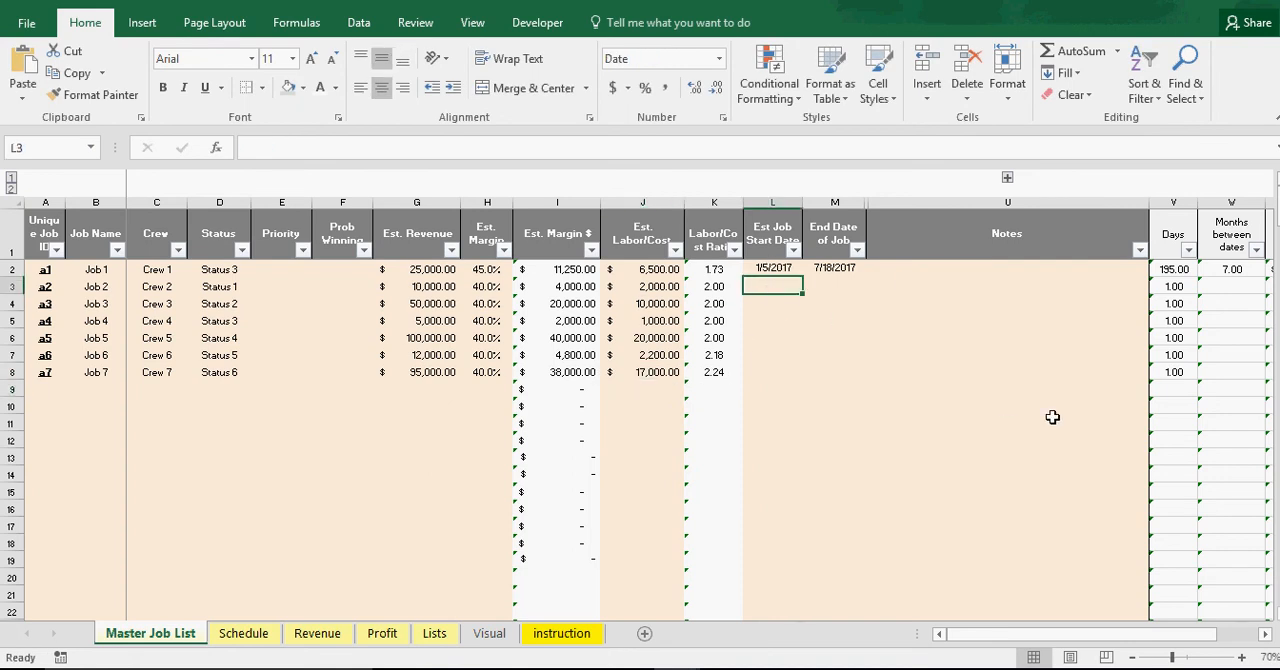
{"action": "type", "text": "1/16/2"}
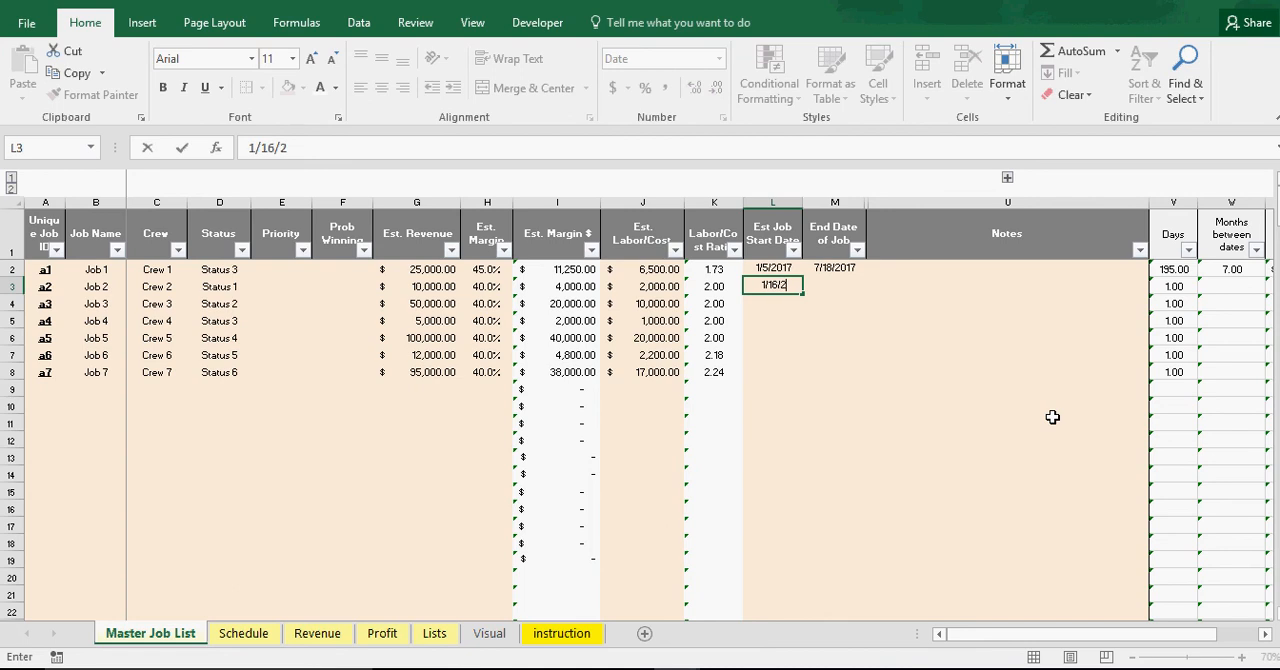
{"action": "type", "text": "017"}
{"action": "key", "text": "Tab"}
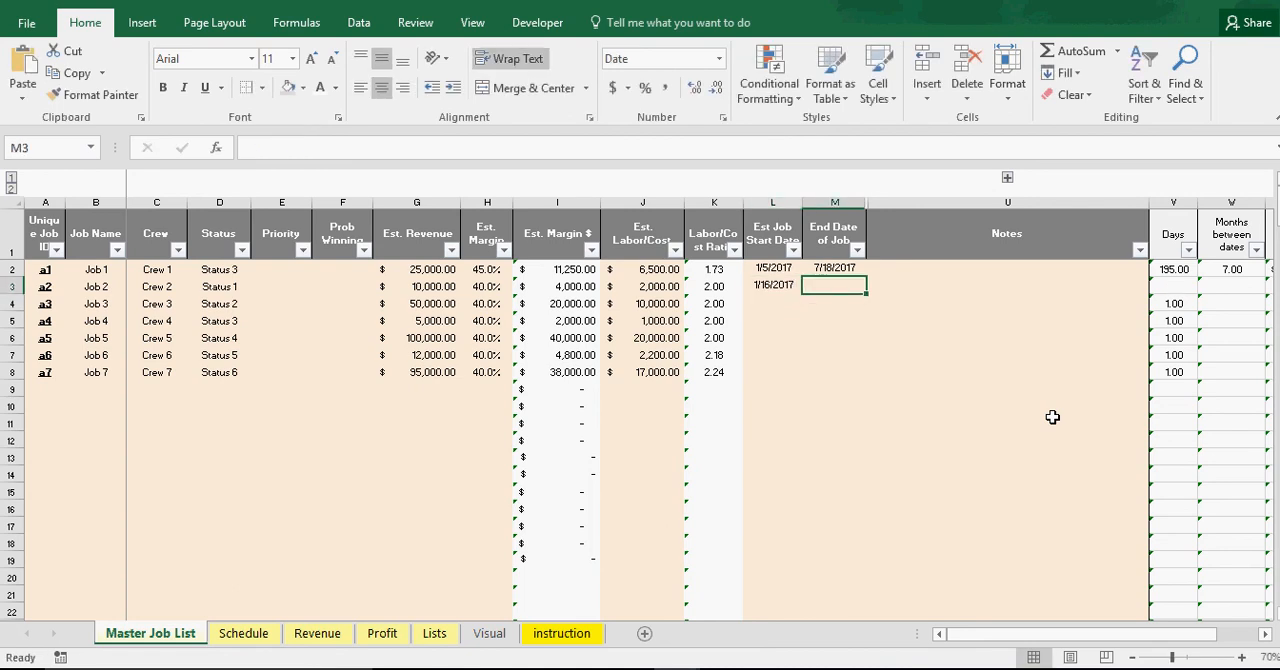
{"action": "type", "text": "2/1/201"}
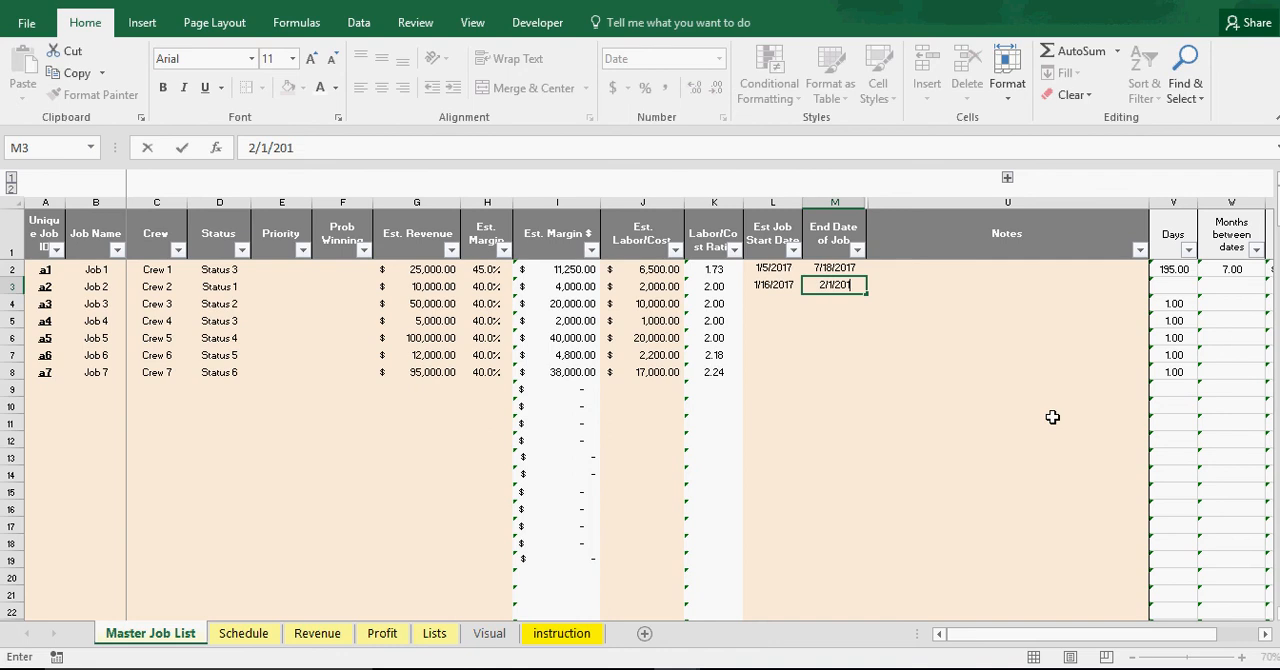
{"action": "type", "text": "7"}
{"action": "key", "text": "Return"}
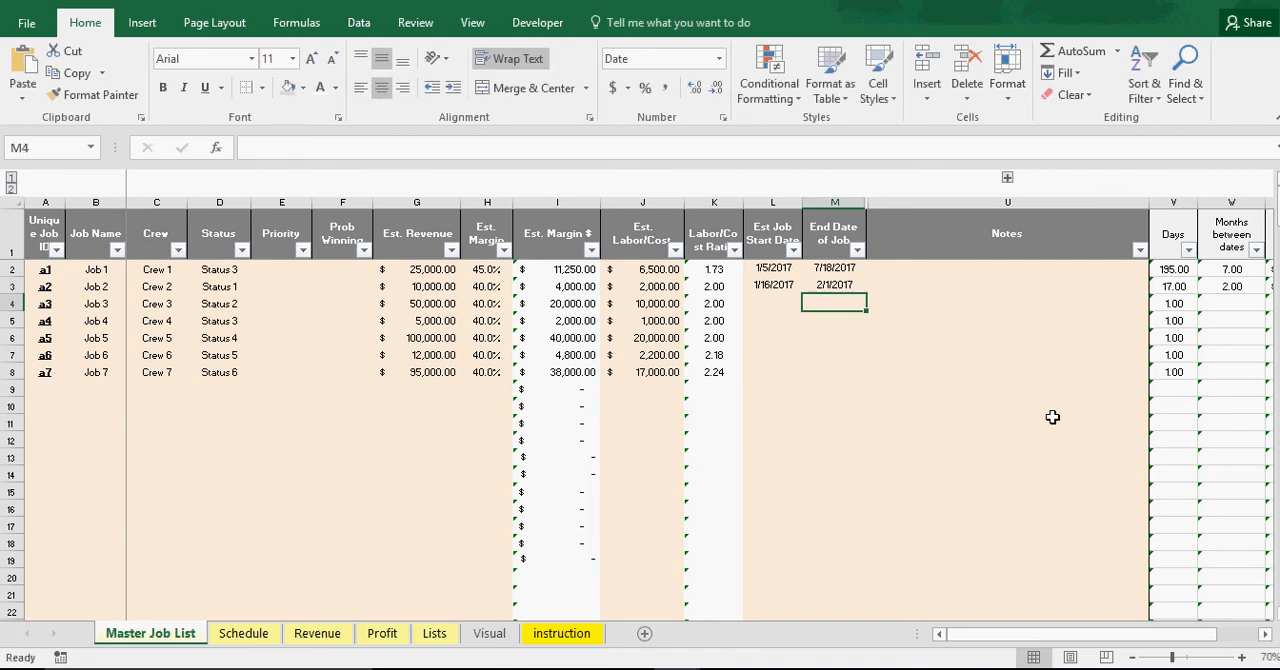
Enter Job 3's start date of 2/16/2017 and end date of 3/1/2017, and extend the date pattern of Jobs 2 and 3 through Job 7
{"action": "left_click", "coordinate": [778, 298]}
{"action": "type", "text": "2"}
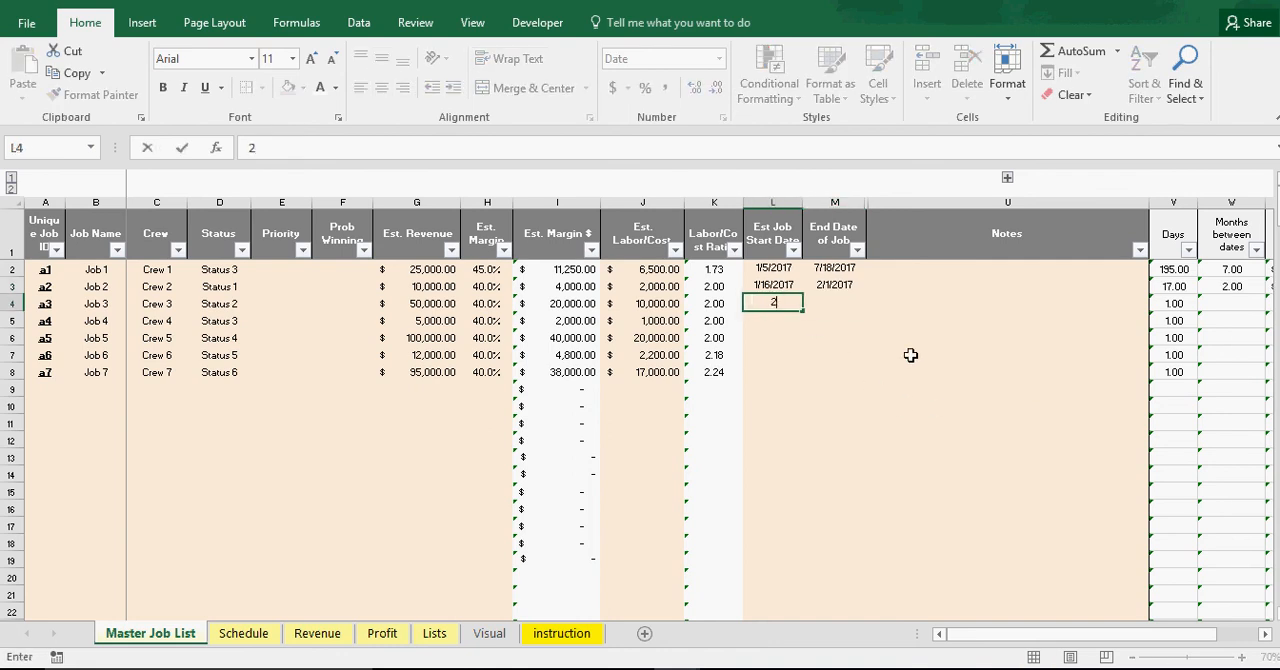
{"action": "type", "text": "/16/2017"}
{"action": "key", "text": "Return"}
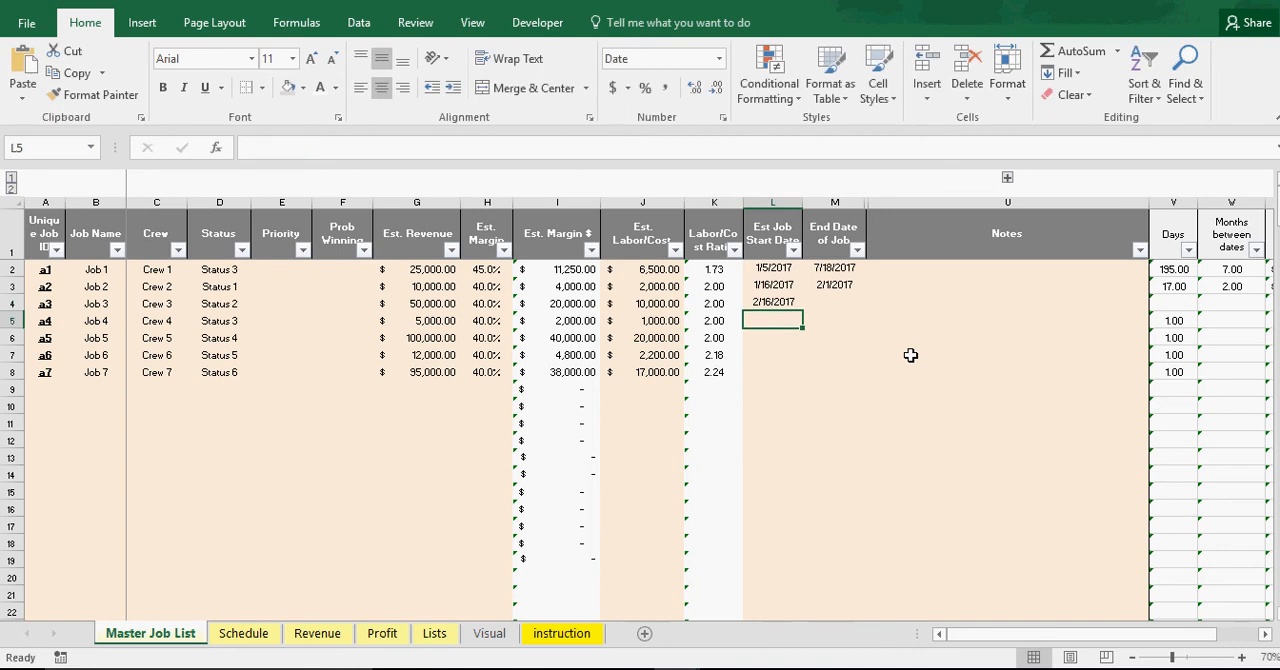
{"action": "left_click", "coordinate": [839, 305]}
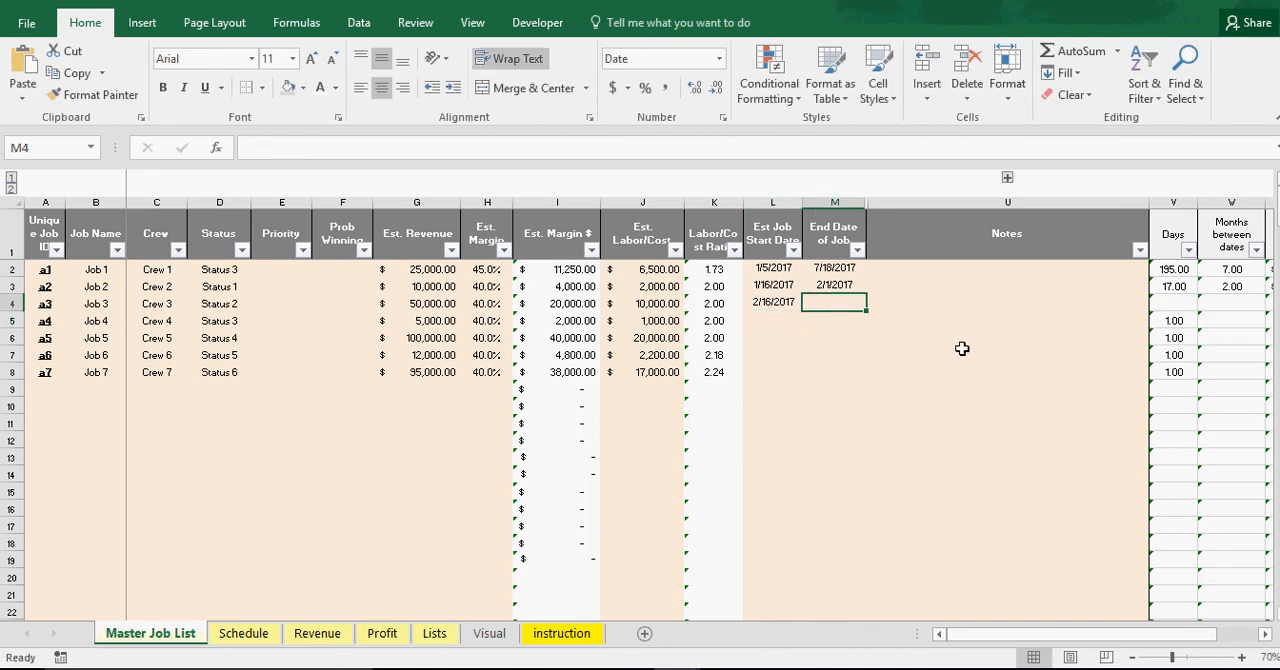
{"action": "type", "text": "3/1/2017"}
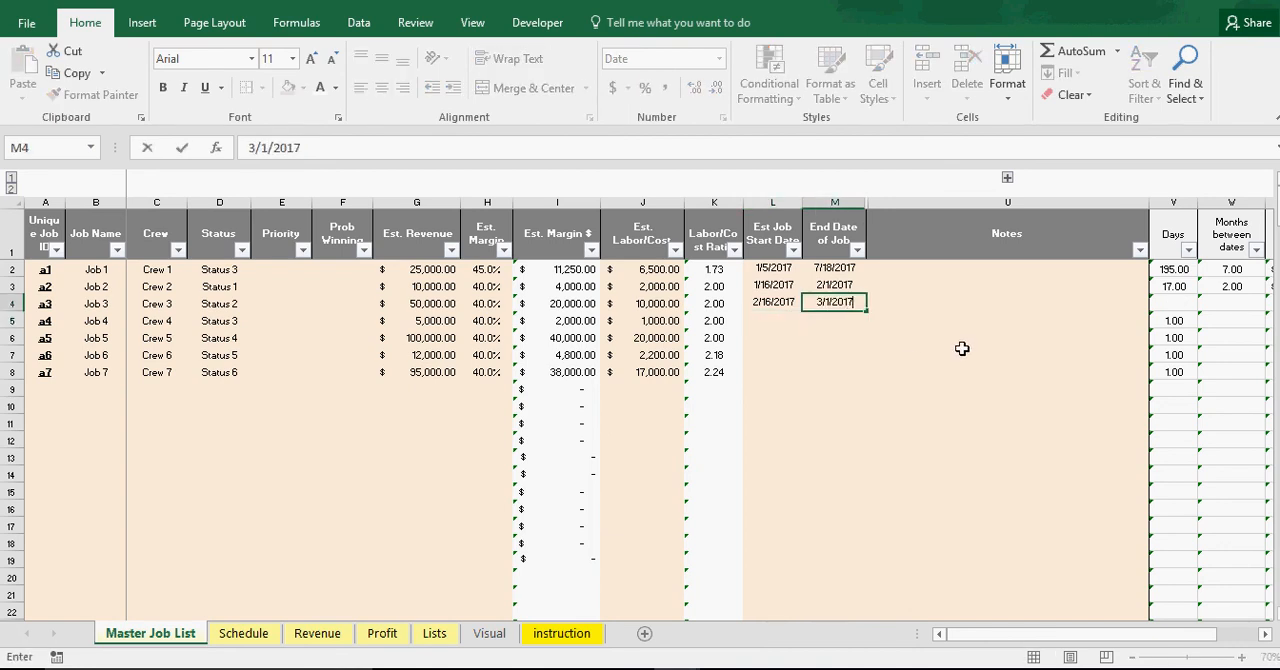
{"action": "key", "text": "Return"}
{"action": "left_click_drag", "start_coordinate": [800, 286], "coordinate": [869, 380]}
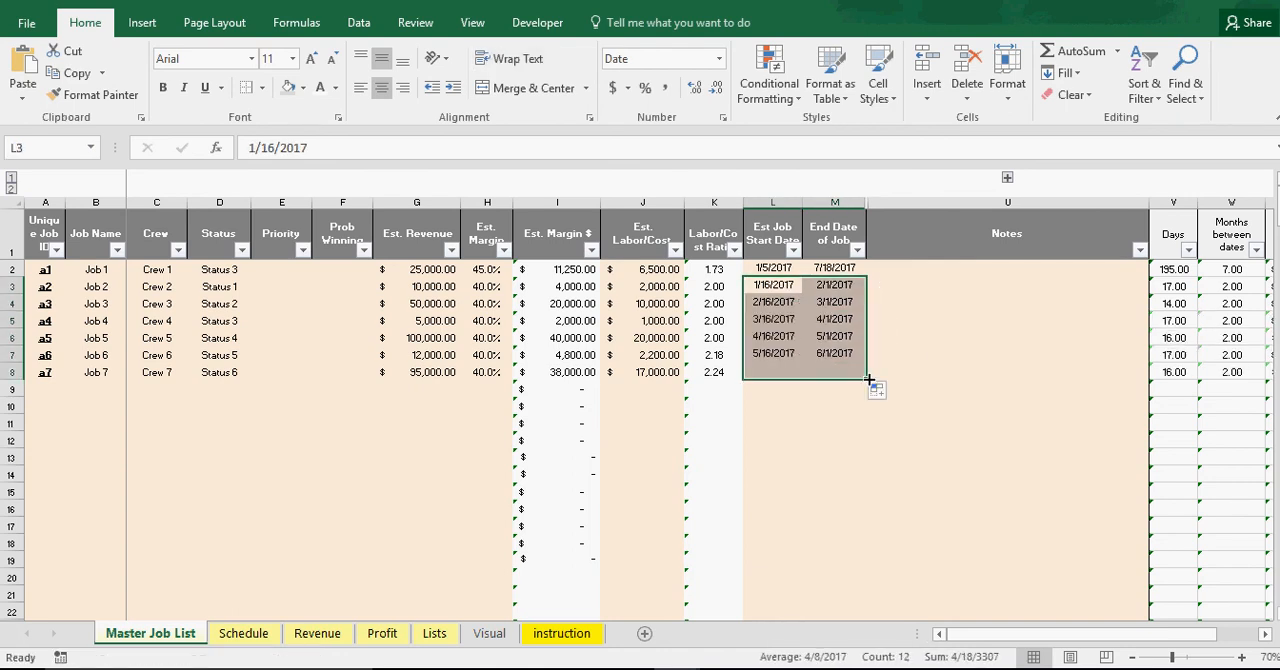
Set the end dates to 10/1/2017 for Job 7 and 7/1/2017 for Job 5
{"action": "left_click", "coordinate": [846, 372]}
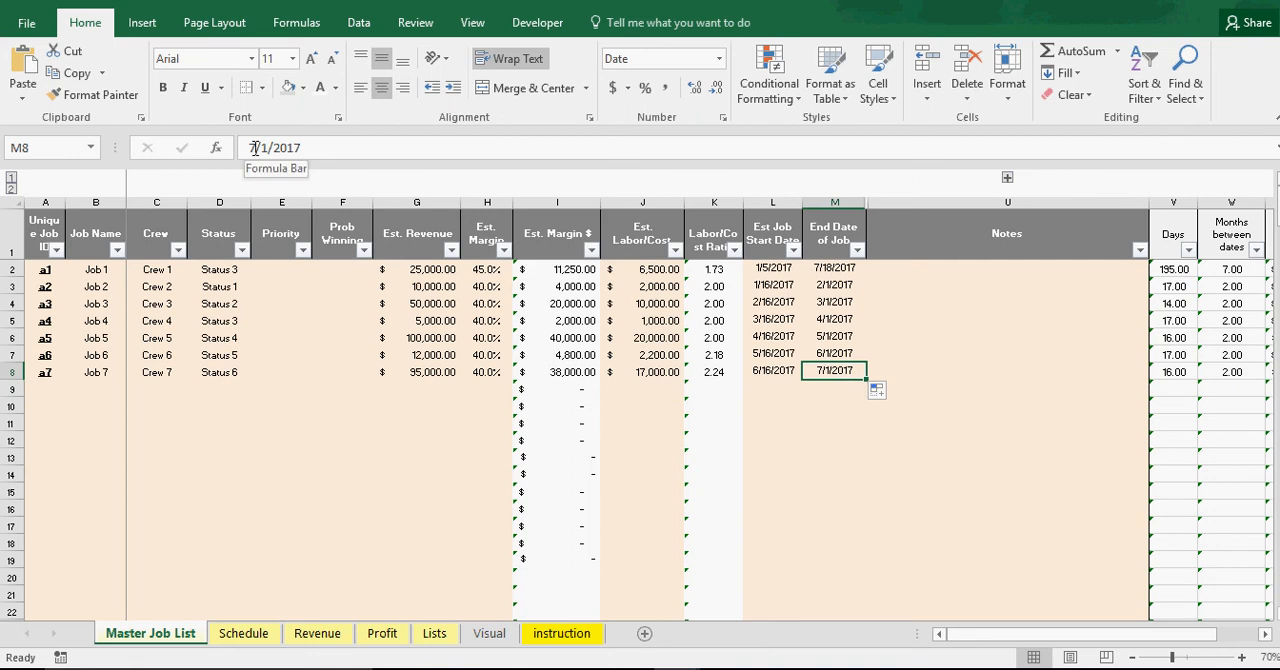
{"action": "left_click_drag", "start_coordinate": [256, 148], "coordinate": [231, 148]}
{"action": "type", "text": "10"}
{"action": "key", "text": "Return"}
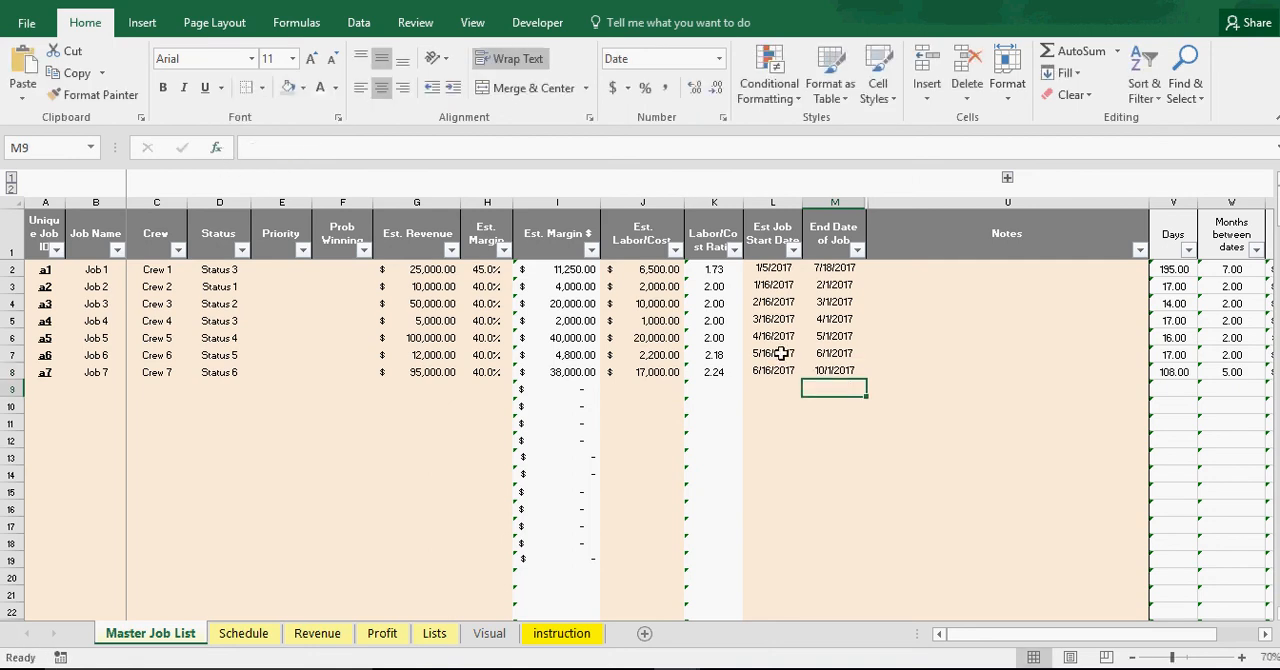
{"action": "left_click", "coordinate": [835, 337]}
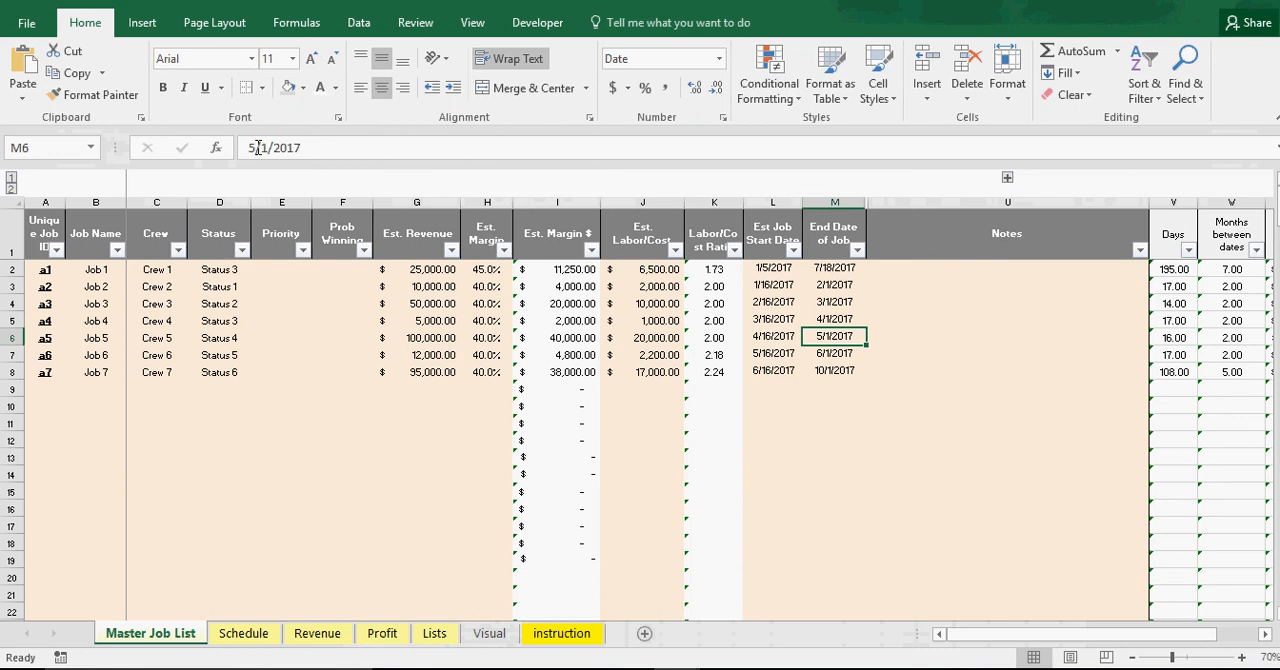
{"action": "left_click", "coordinate": [253, 147]}
{"action": "type", "text": "7"}
{"action": "key", "text": "Return"}
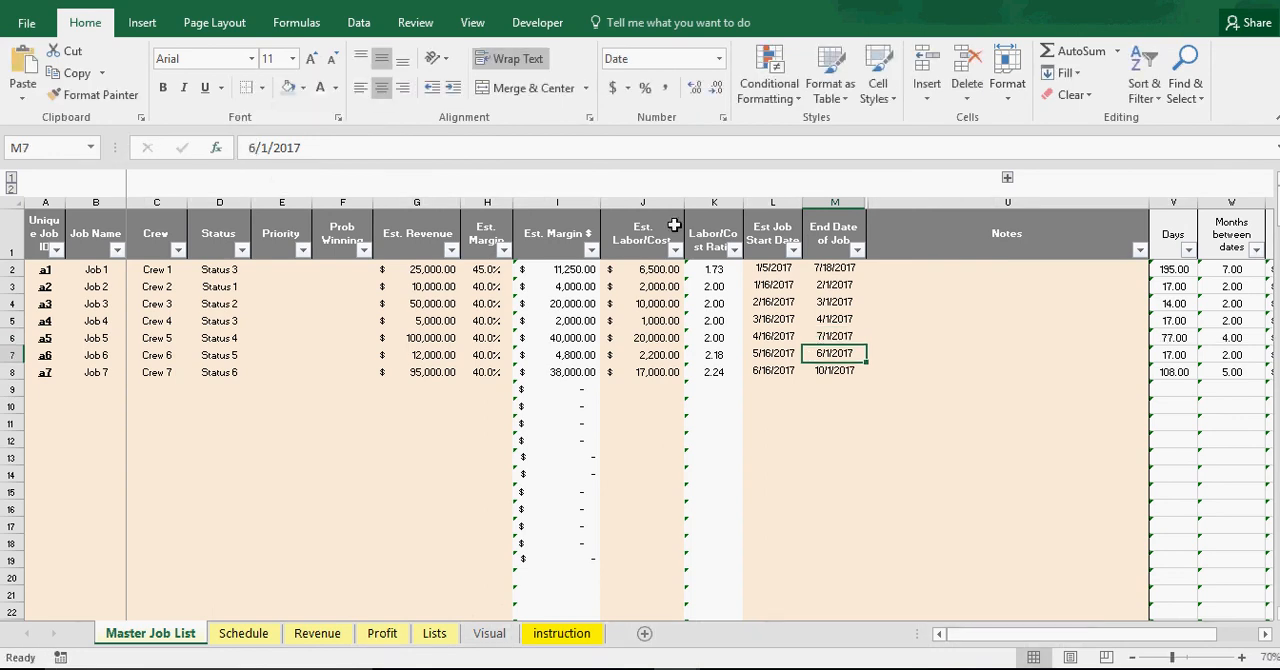
{"action": "left_click", "coordinate": [888, 403]}
Examine the crew-colored timeline bars of Jobs 1 to 7 on the Schedule sheet
{"action": "left_click", "coordinate": [234, 640]}
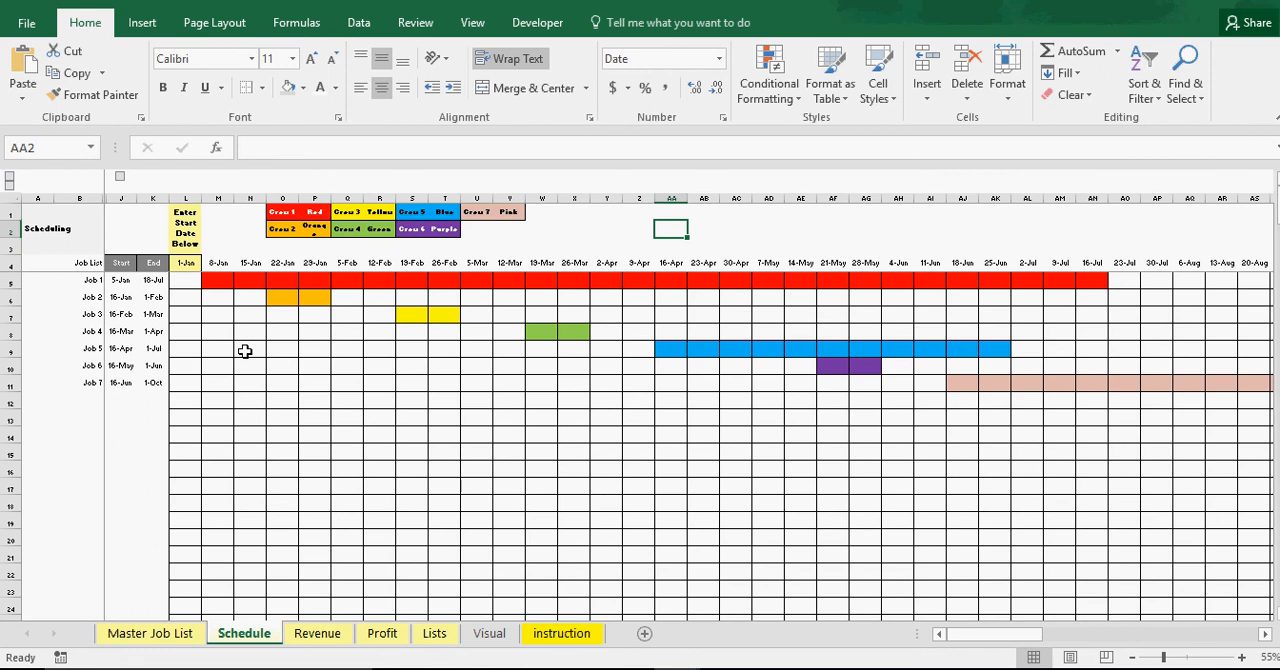
{"action": "left_click_drag", "start_coordinate": [212, 280], "coordinate": [1101, 283]}
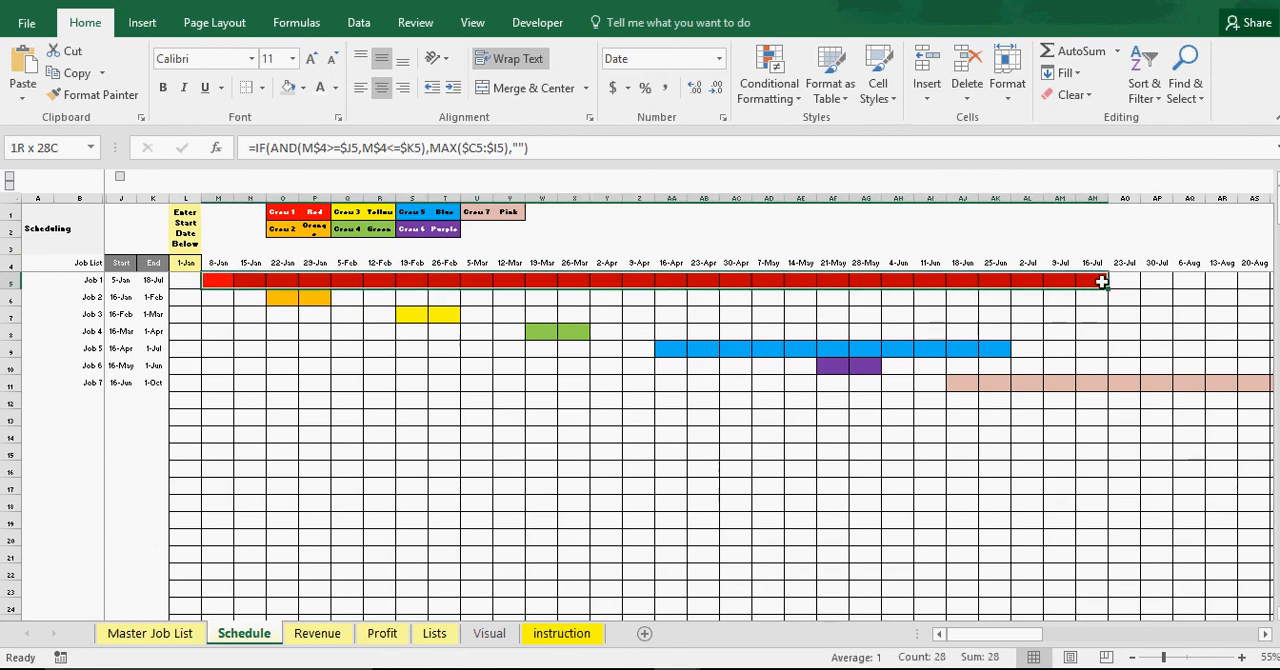
{"action": "left_click", "coordinate": [283, 297]}
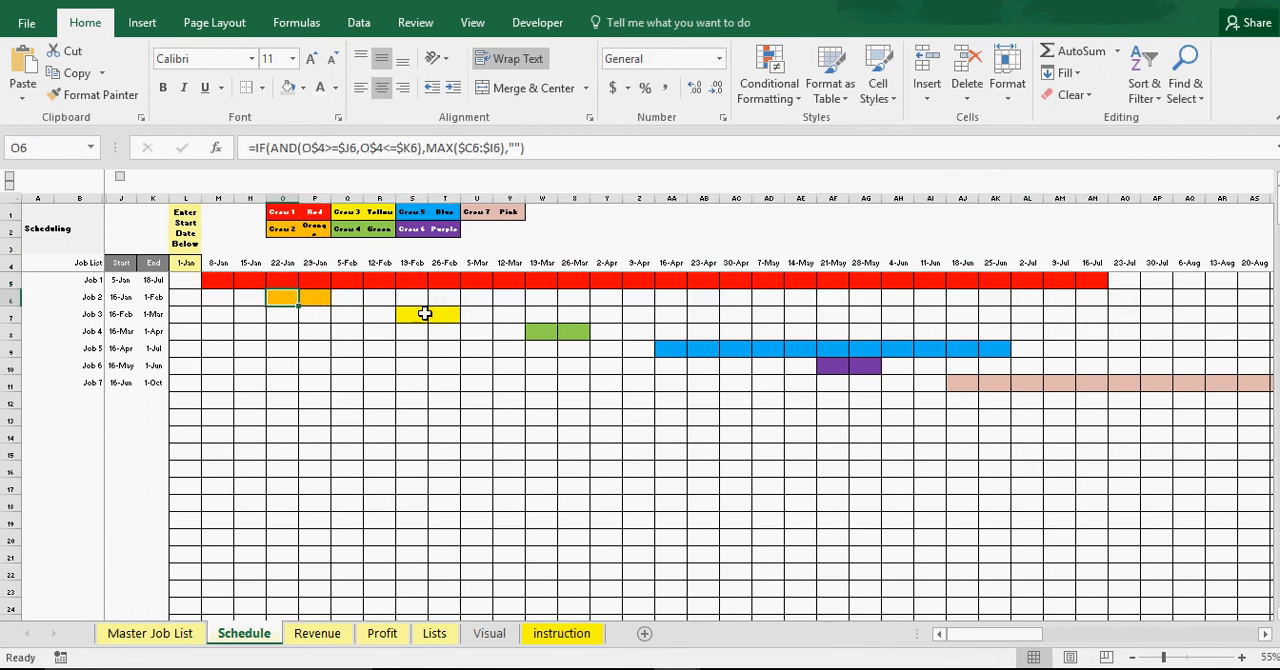
{"action": "left_click", "coordinate": [425, 314]}
{"action": "left_click", "coordinate": [575, 331]}
{"action": "left_click", "coordinate": [838, 352]}
{"action": "left_click", "coordinate": [838, 366]}
{"action": "left_click", "coordinate": [970, 379]}
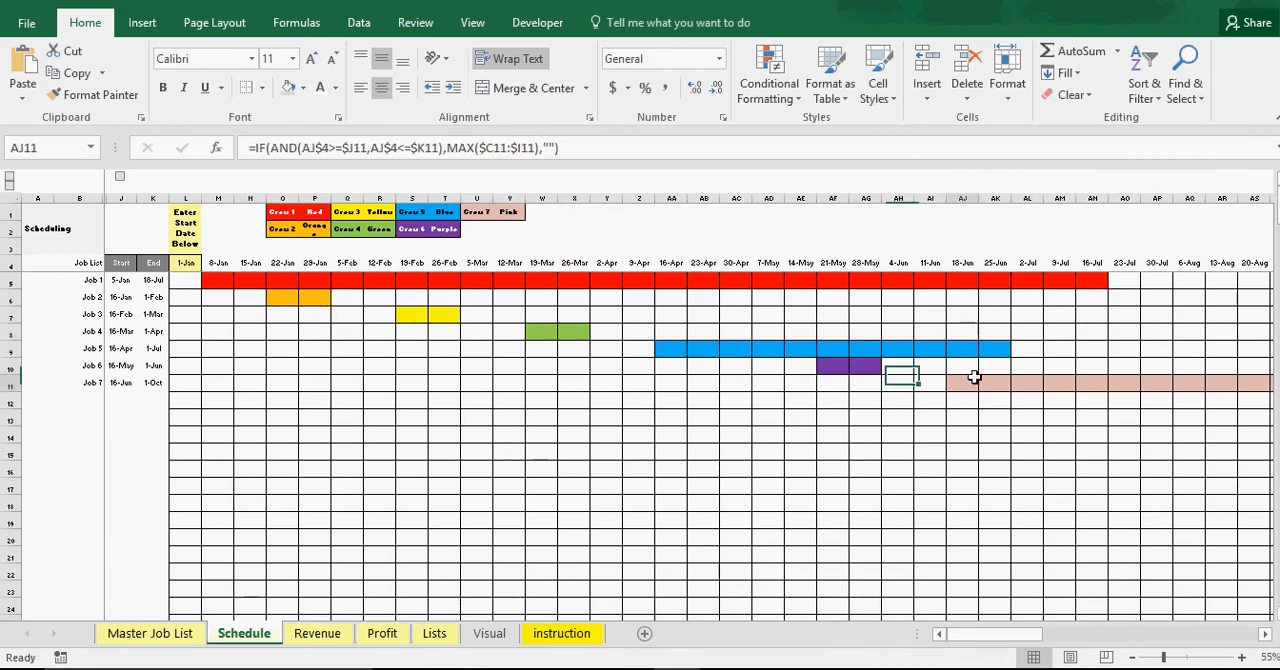
{"action": "left_click_drag", "start_coordinate": [1000, 634], "coordinate": [966, 643]}
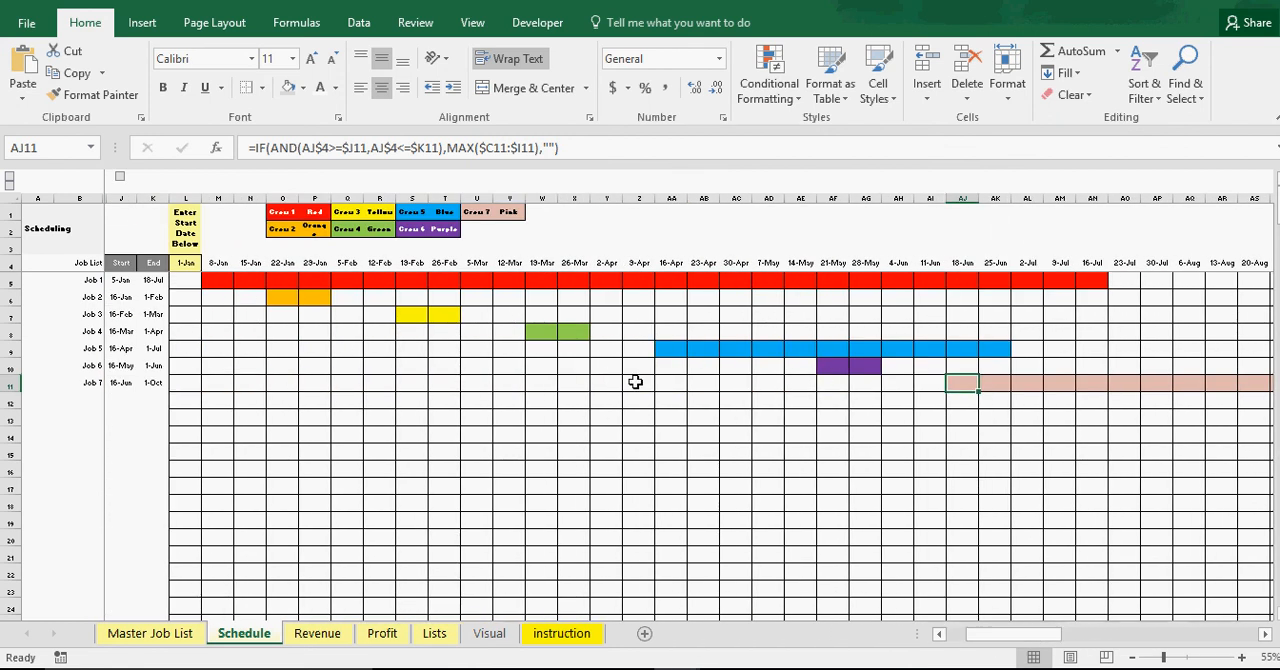
Reassign Job 7 to Crew 1 in the Master Job List
{"action": "left_click", "coordinate": [146, 636]}
{"action": "left_click", "coordinate": [783, 371]}
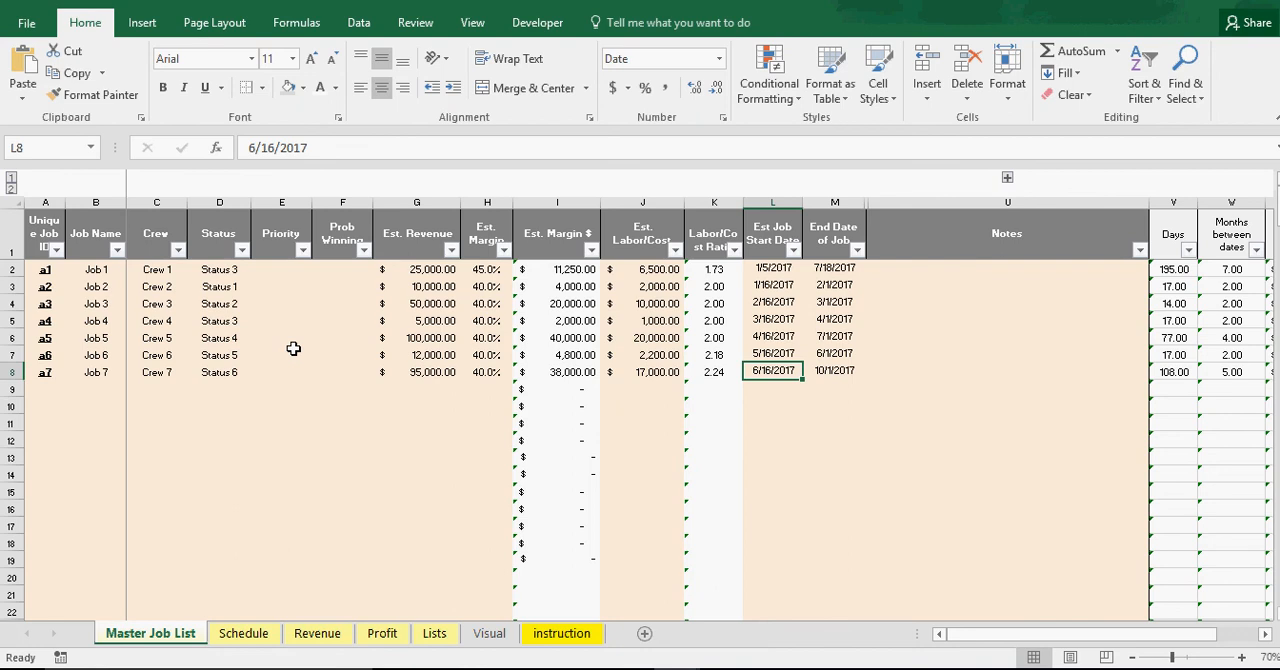
{"action": "left_click", "coordinate": [166, 370]}
{"action": "left_click", "coordinate": [195, 372]}
{"action": "left_click", "coordinate": [180, 389]}
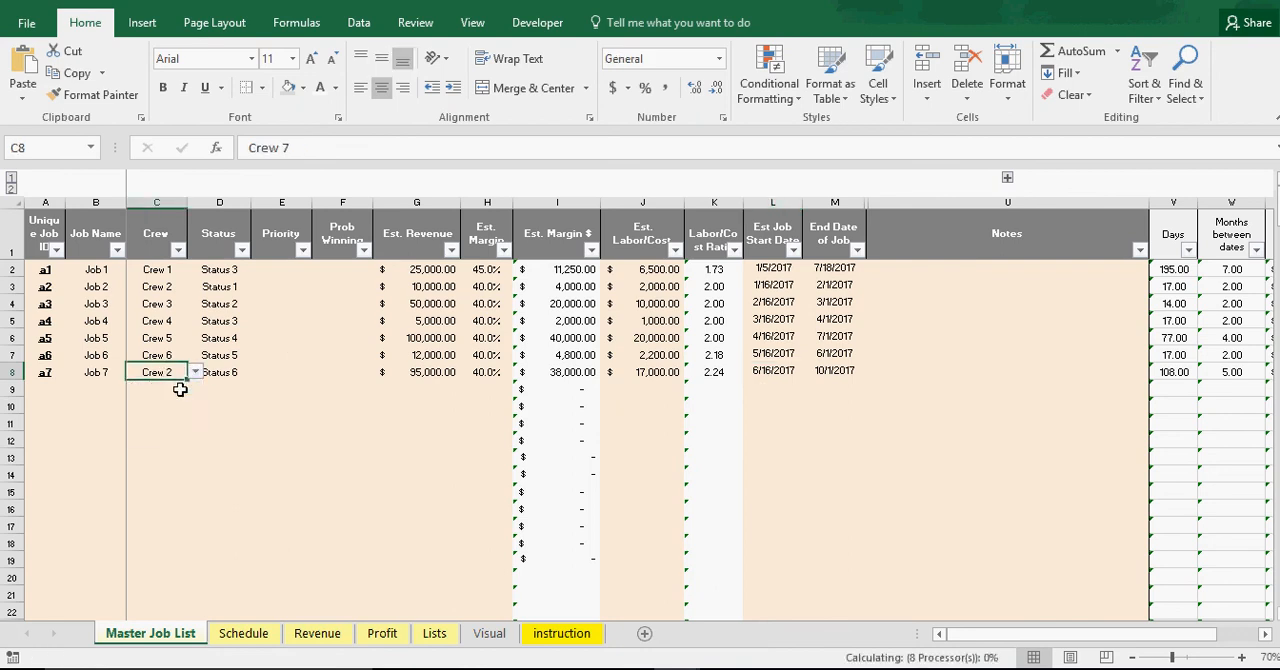
{"action": "left_click", "coordinate": [195, 372]}
{"action": "left_click", "coordinate": [178, 385]}
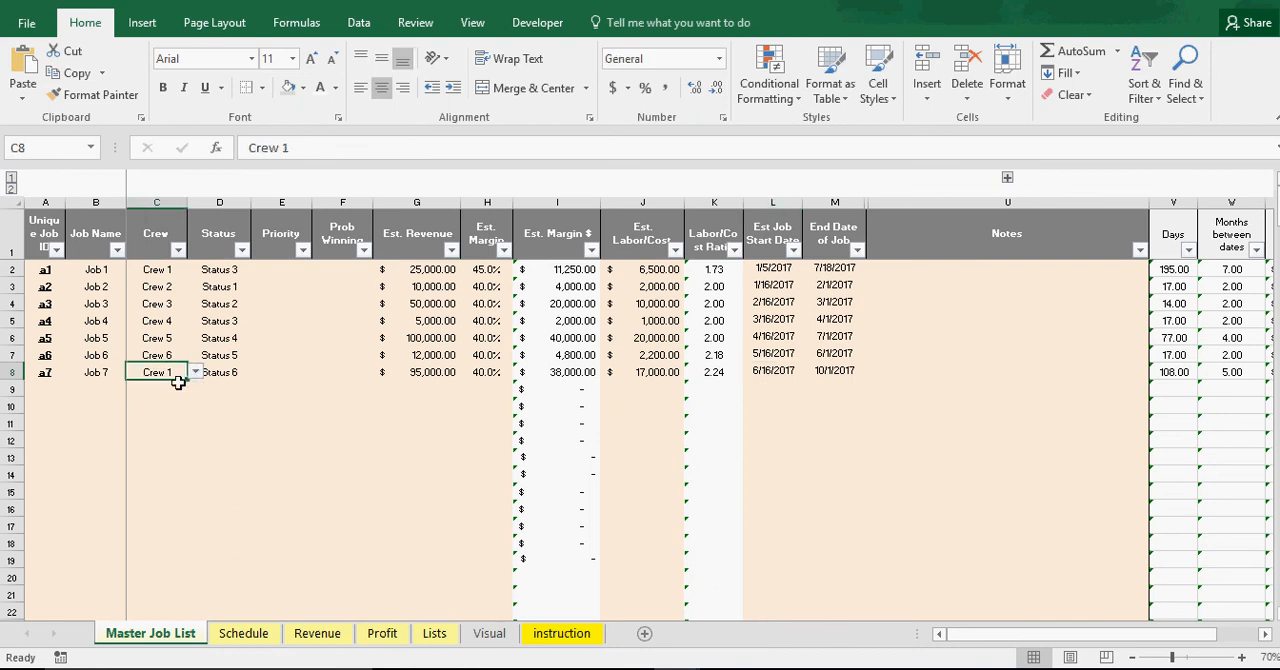
Set Job 7's estimated start date to 1/16/2017
{"action": "left_click", "coordinate": [782, 371]}
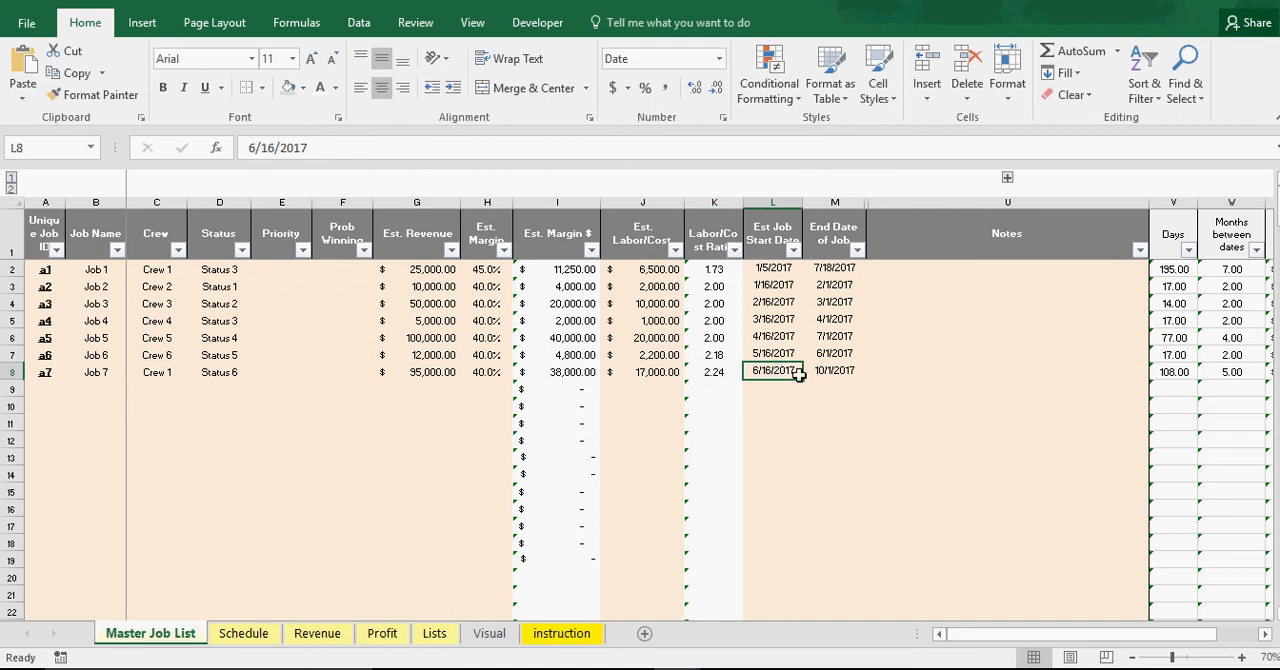
{"action": "left_click", "coordinate": [255, 150]}
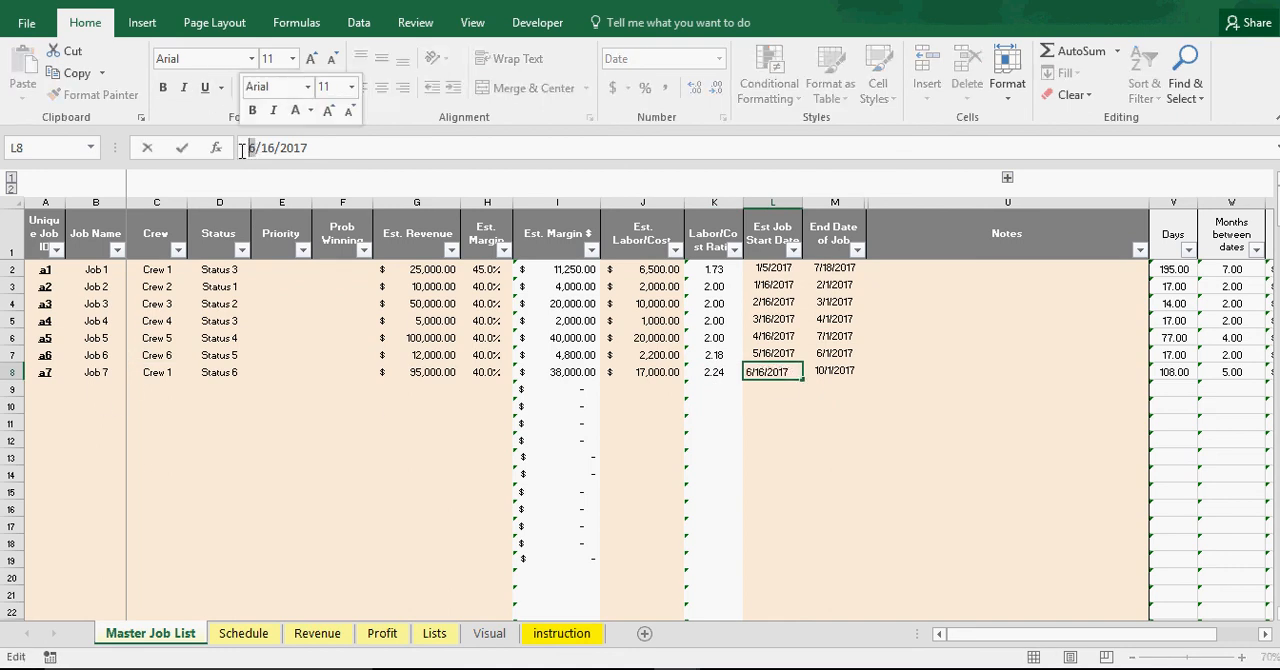
{"action": "key", "text": "BackSpace"}
{"action": "type", "text": "1"}
{"action": "key", "text": "Return"}
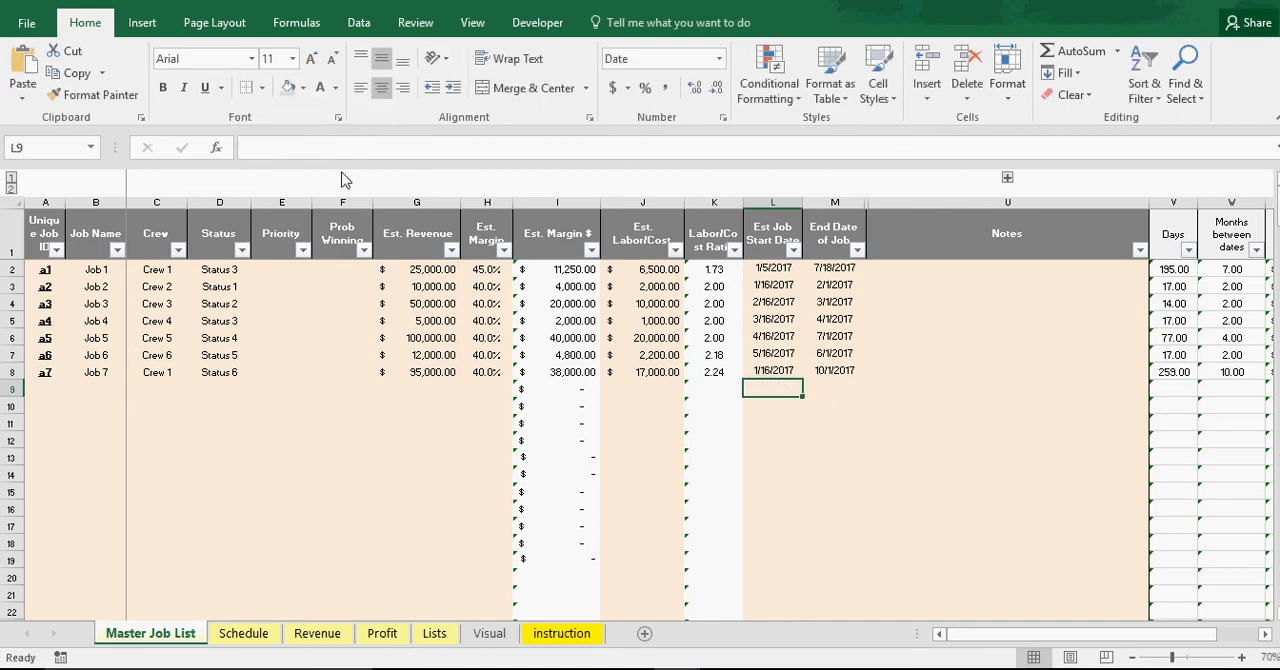
Set Job 7's end date to 2/1/2017
{"action": "left_click", "coordinate": [845, 369]}
{"action": "left_click", "coordinate": [257, 150]}
{"action": "key", "text": "BackSpace"}
{"action": "key", "text": "BackSpace"}
{"action": "type", "text": "2"}
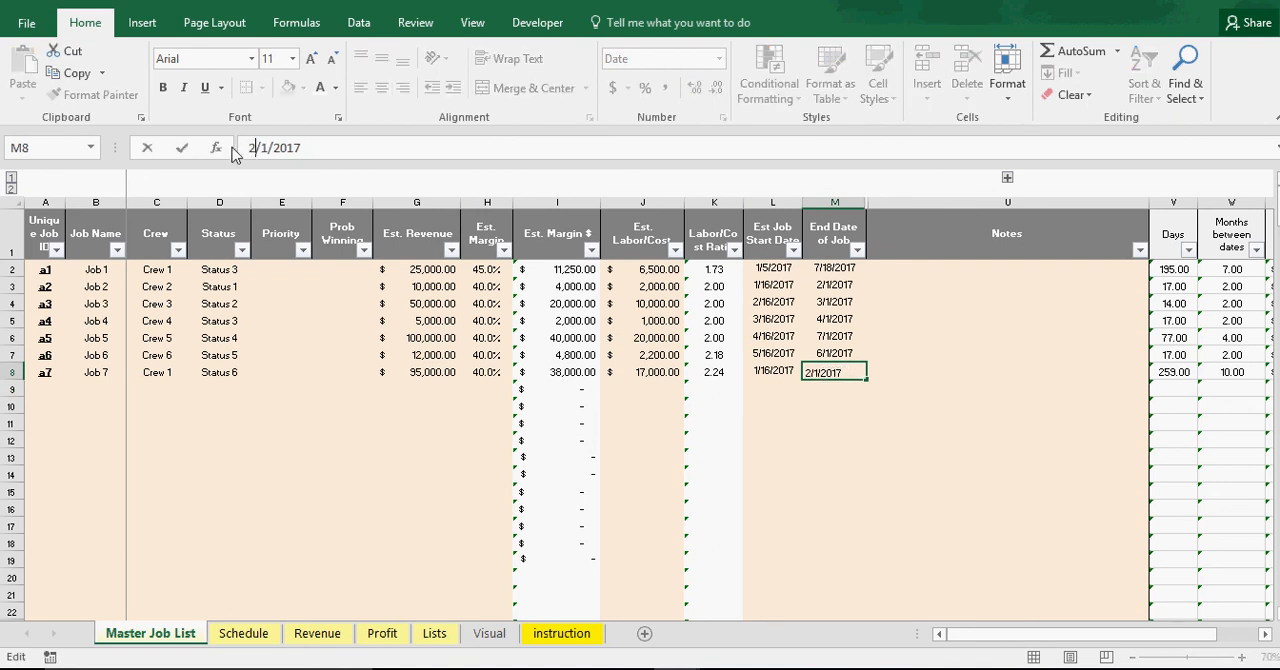
{"action": "key", "text": "Return"}
Set Job 7's end date to 4/1/2017
{"action": "left_click", "coordinate": [845, 368]}
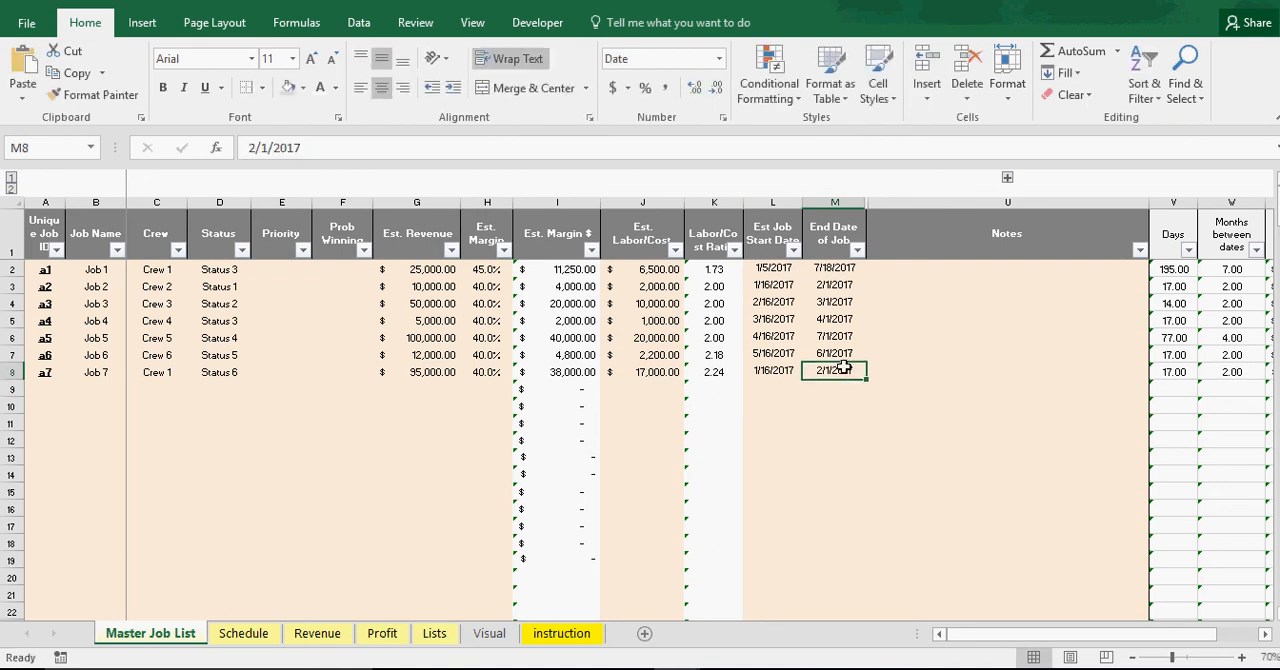
{"action": "left_click", "coordinate": [258, 149]}
{"action": "key", "text": "BackSpace"}
{"action": "type", "text": "4"}
{"action": "key", "text": "Return"}
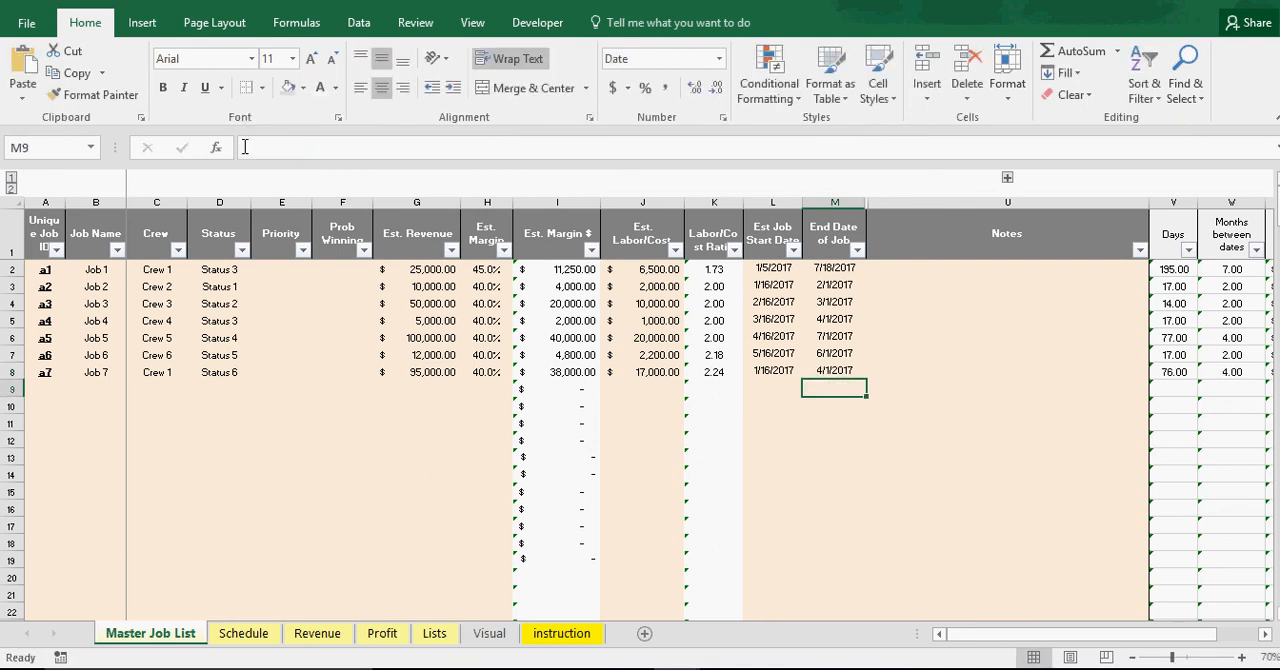
Compare the Job 1 and Job 7 bars on the Schedule sheet for overlapping Crew 1 dates, and check the Job 5 and Job 6 bars
{"action": "left_click", "coordinate": [250, 636]}
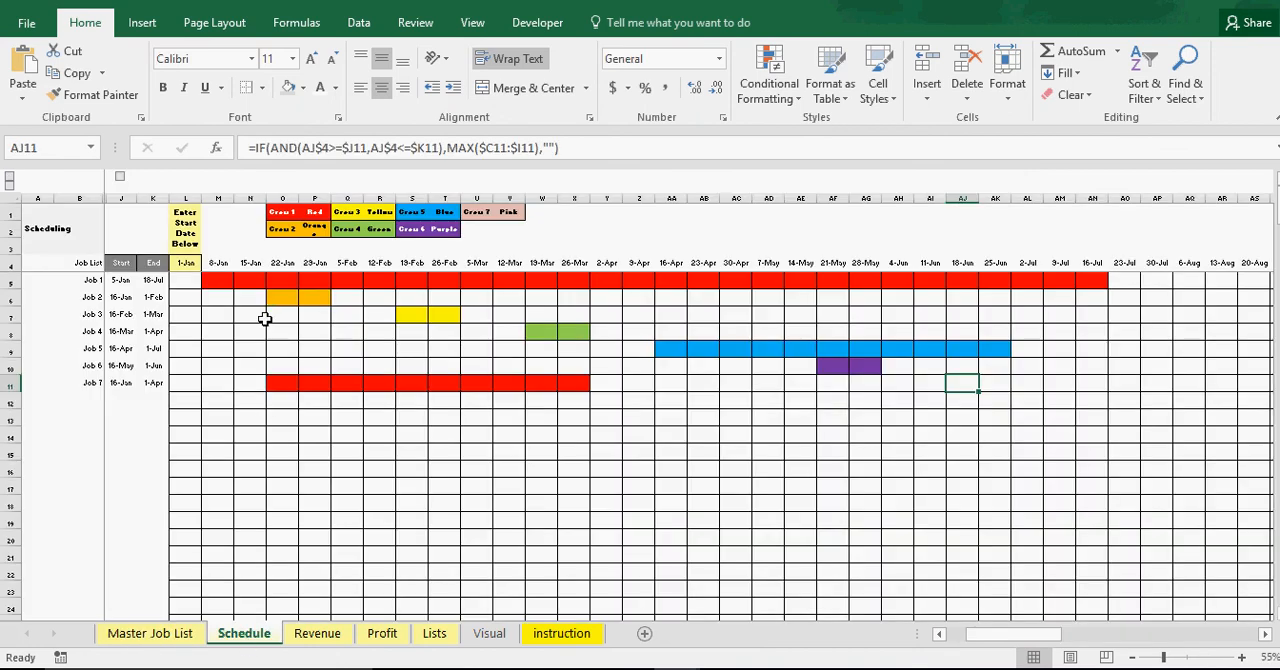
{"action": "left_click_drag", "start_coordinate": [220, 283], "coordinate": [607, 283]}
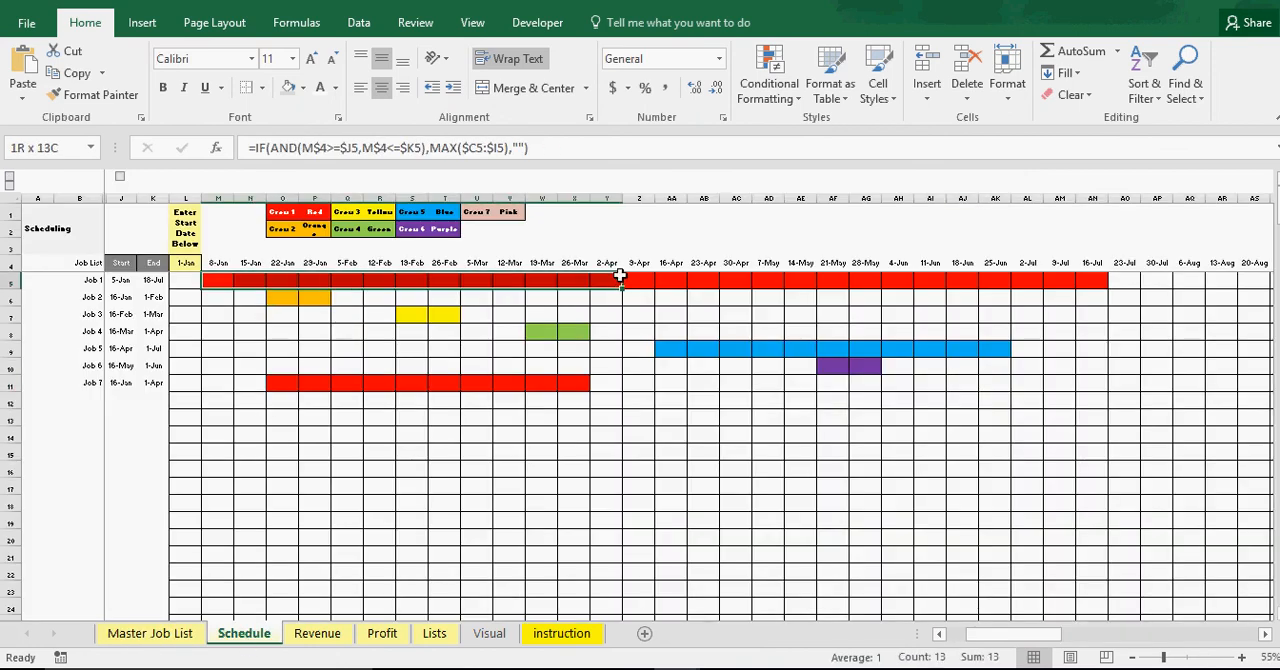
{"action": "left_click", "coordinate": [285, 386]}
{"action": "left_click_drag", "start_coordinate": [311, 387], "coordinate": [588, 382]}
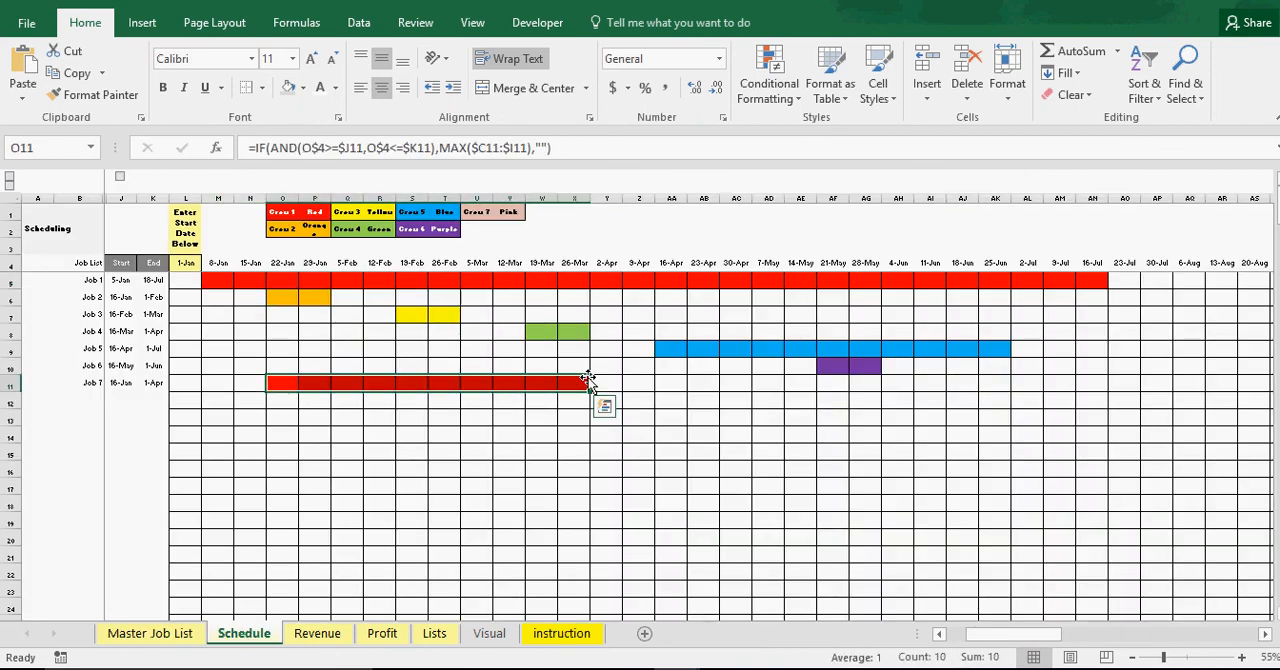
{"action": "left_click", "coordinate": [303, 421]}
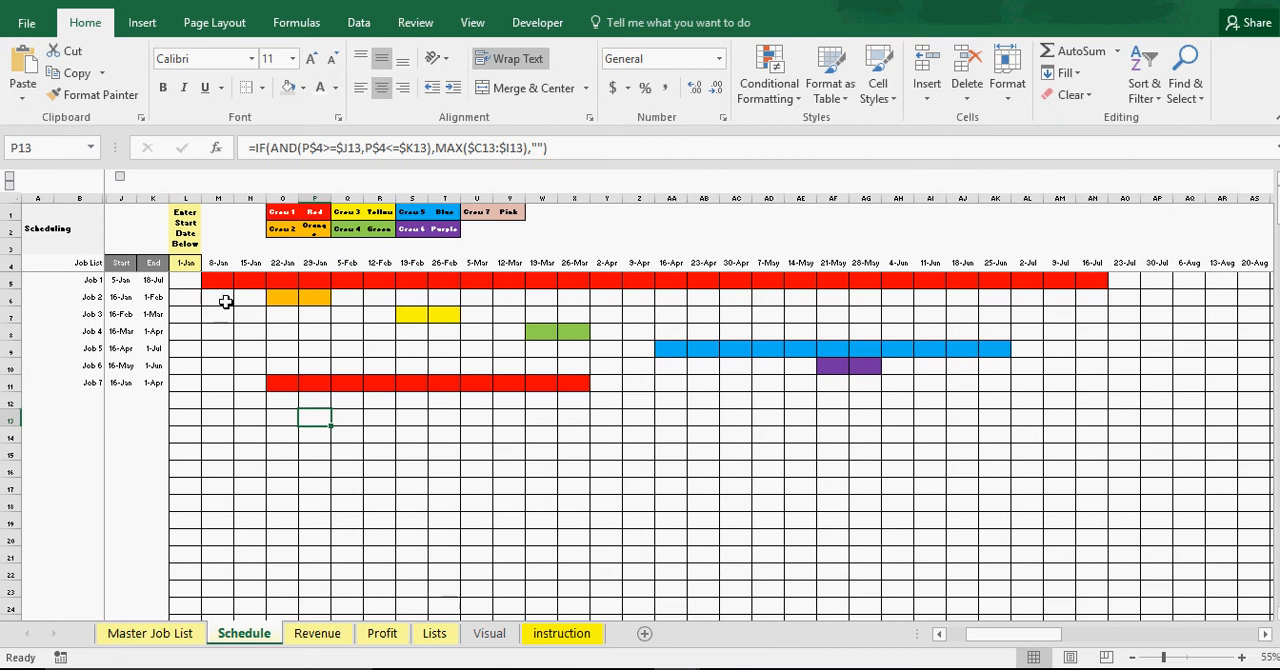
{"action": "left_click_drag", "start_coordinate": [212, 280], "coordinate": [1026, 280]}
{"action": "left_click_drag", "start_coordinate": [284, 382], "coordinate": [575, 383]}
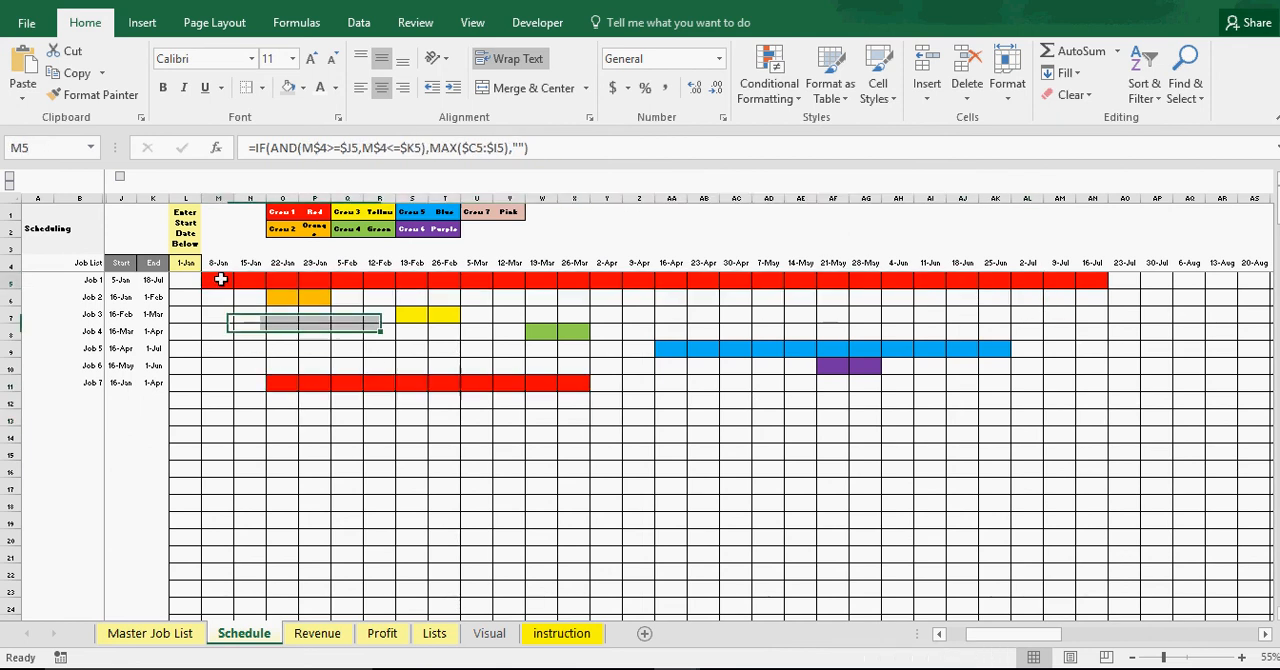
{"action": "left_click_drag", "start_coordinate": [217, 279], "coordinate": [680, 279]}
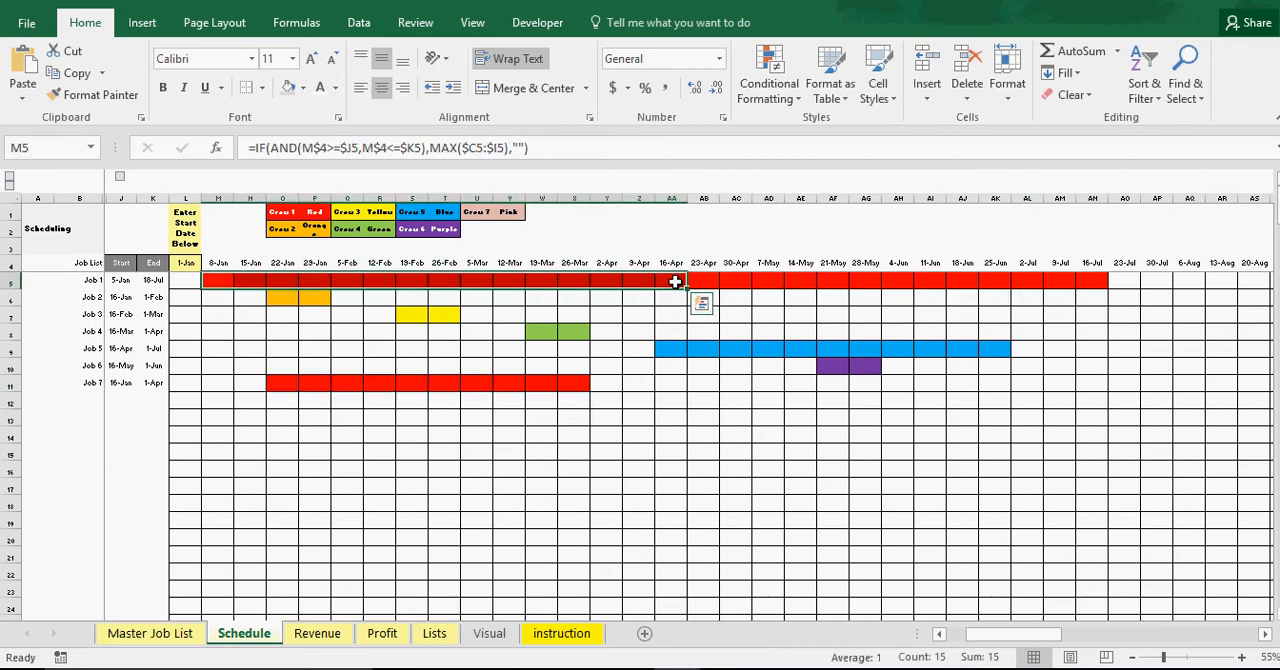
{"action": "left_click", "coordinate": [286, 382]}
{"action": "left_click_drag", "start_coordinate": [286, 382], "coordinate": [580, 375]}
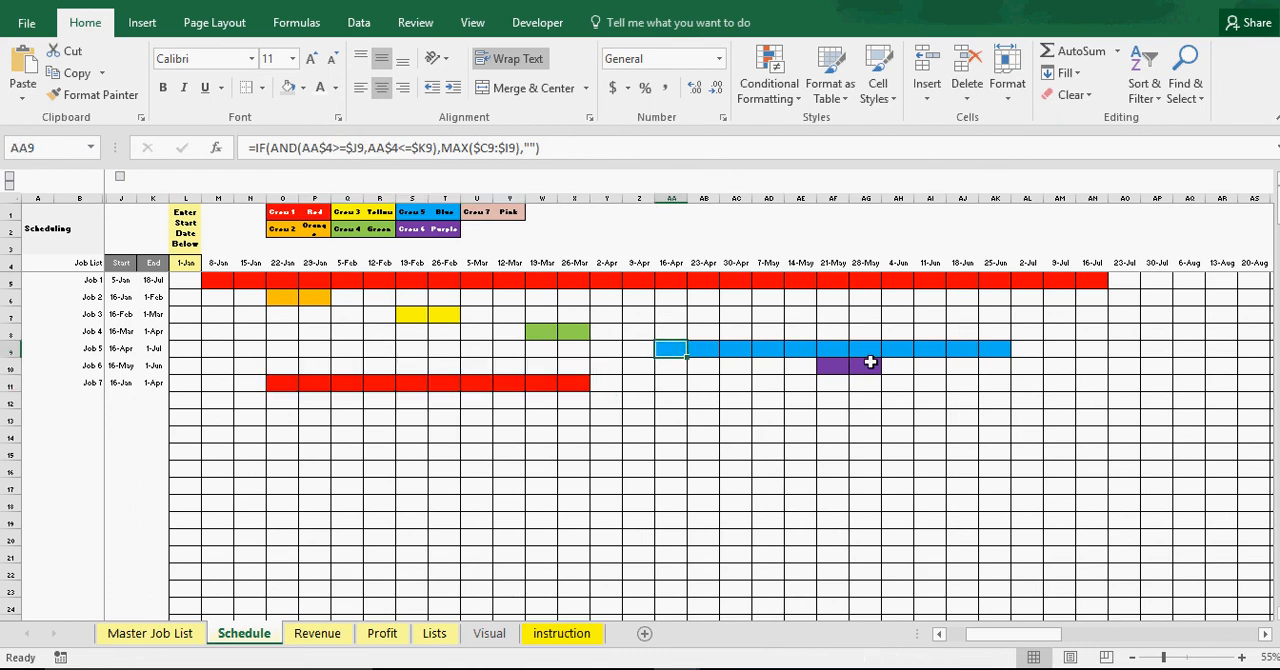
{"action": "left_click", "coordinate": [830, 369]}
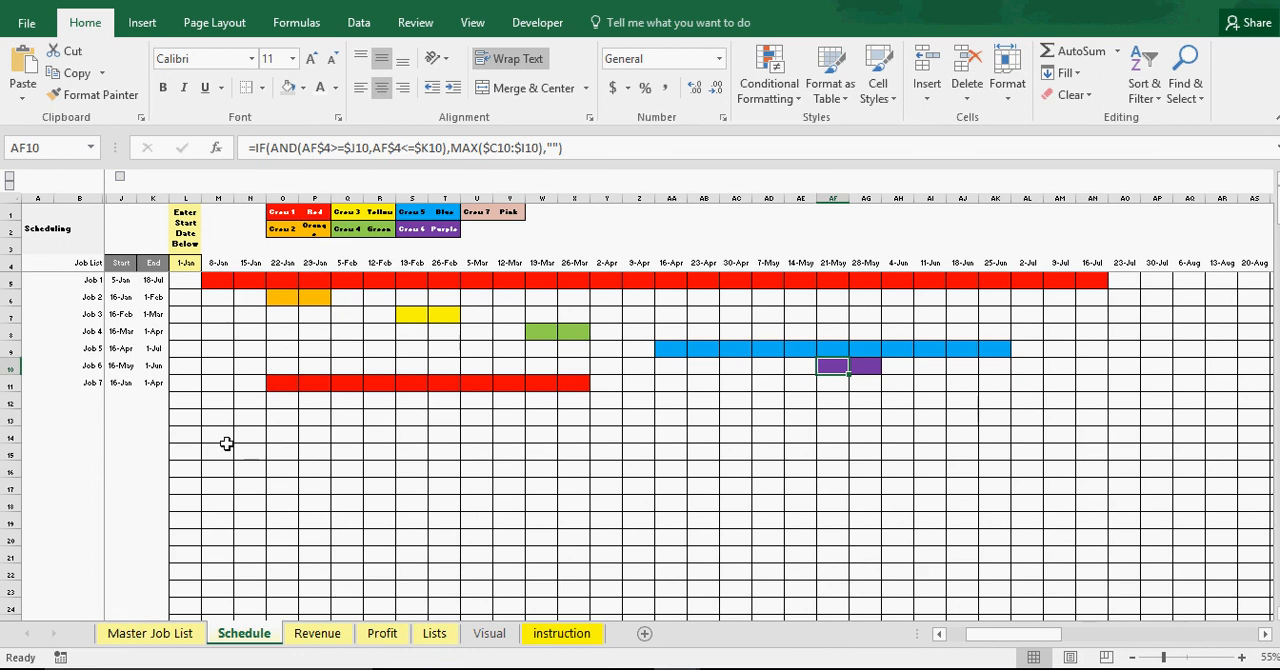
Review the color-coded bars of Jobs 1 to 7 on the Schedule sheet against the Master Job List
{"action": "left_click", "coordinate": [150, 633]}
{"action": "left_click", "coordinate": [247, 636]}
{"action": "left_click_drag", "start_coordinate": [211, 278], "coordinate": [1010, 388]}
{"action": "left_click", "coordinate": [592, 435]}
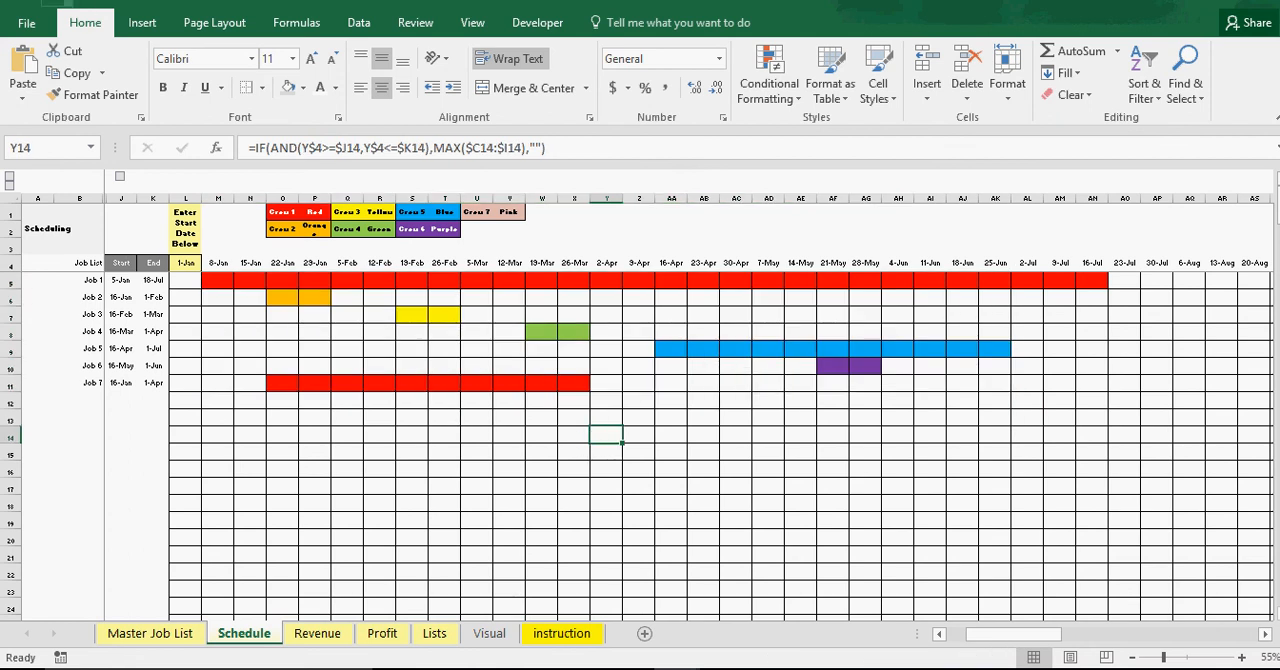
{"action": "left_click", "coordinate": [452, 518]}
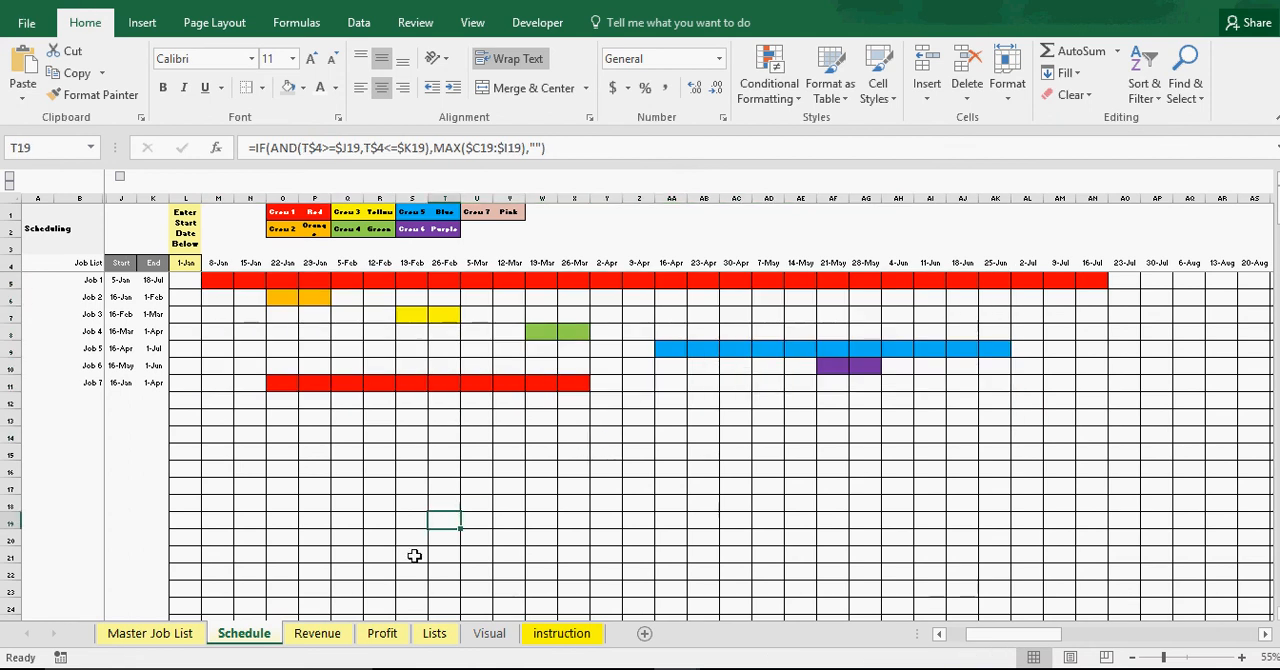
Total the Average Revenue row from Jan-17 to Aug-17 on the Revenue sheet
{"action": "left_click", "coordinate": [318, 634]}
{"action": "left_click", "coordinate": [378, 496]}
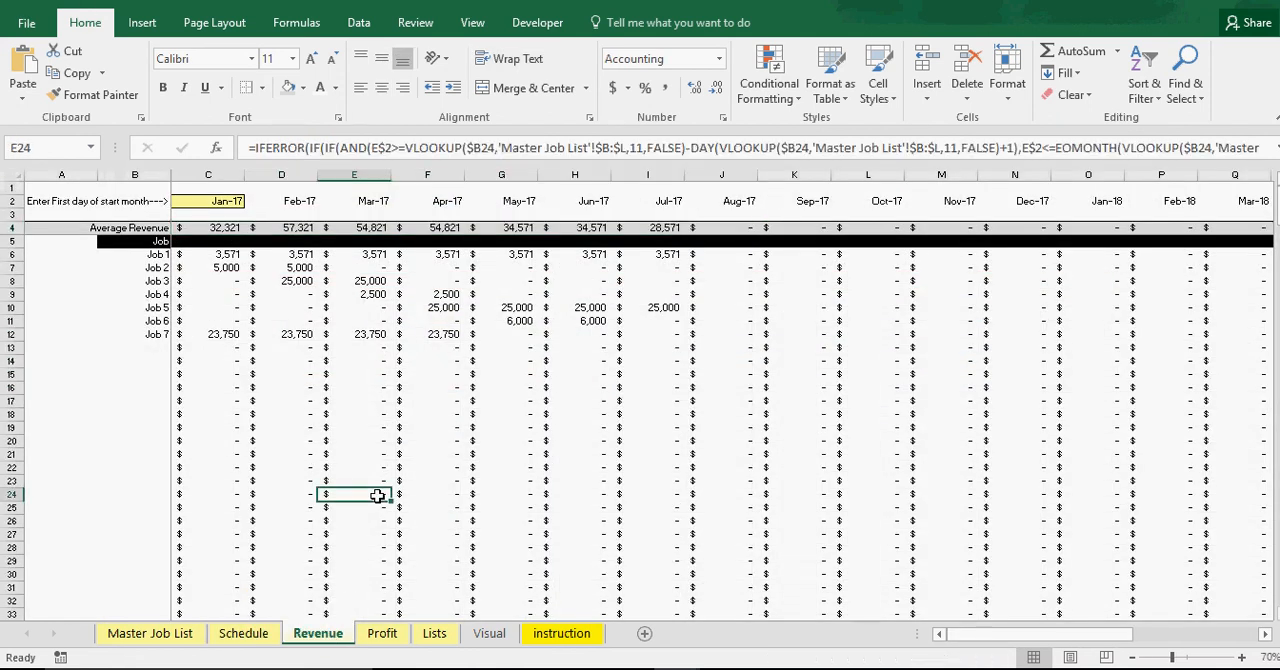
{"action": "left_click", "coordinate": [212, 253]}
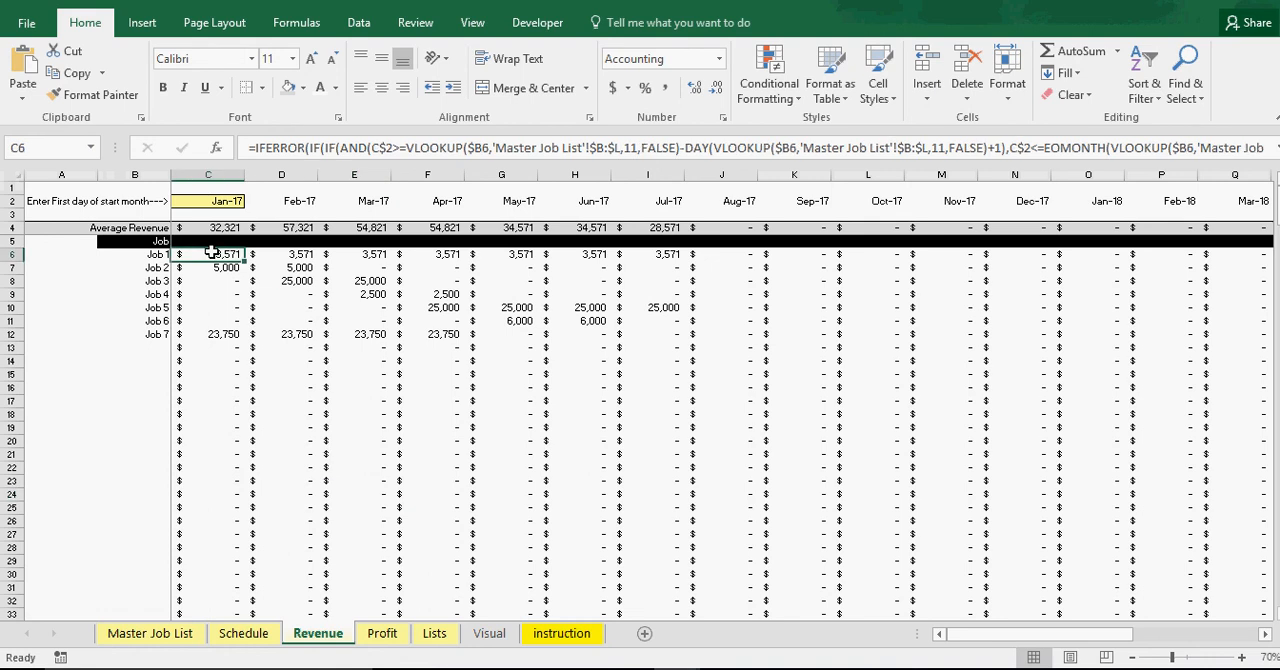
{"action": "left_click_drag", "start_coordinate": [212, 228], "coordinate": [731, 223]}
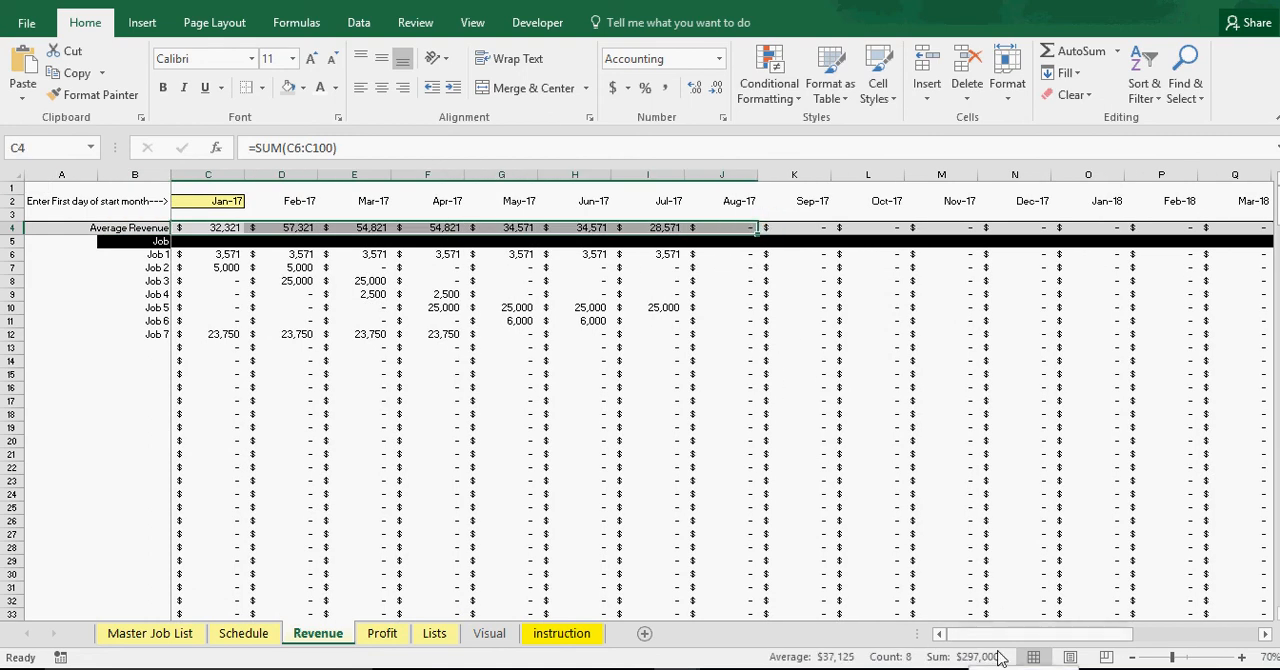
{"action": "left_click", "coordinate": [377, 311]}
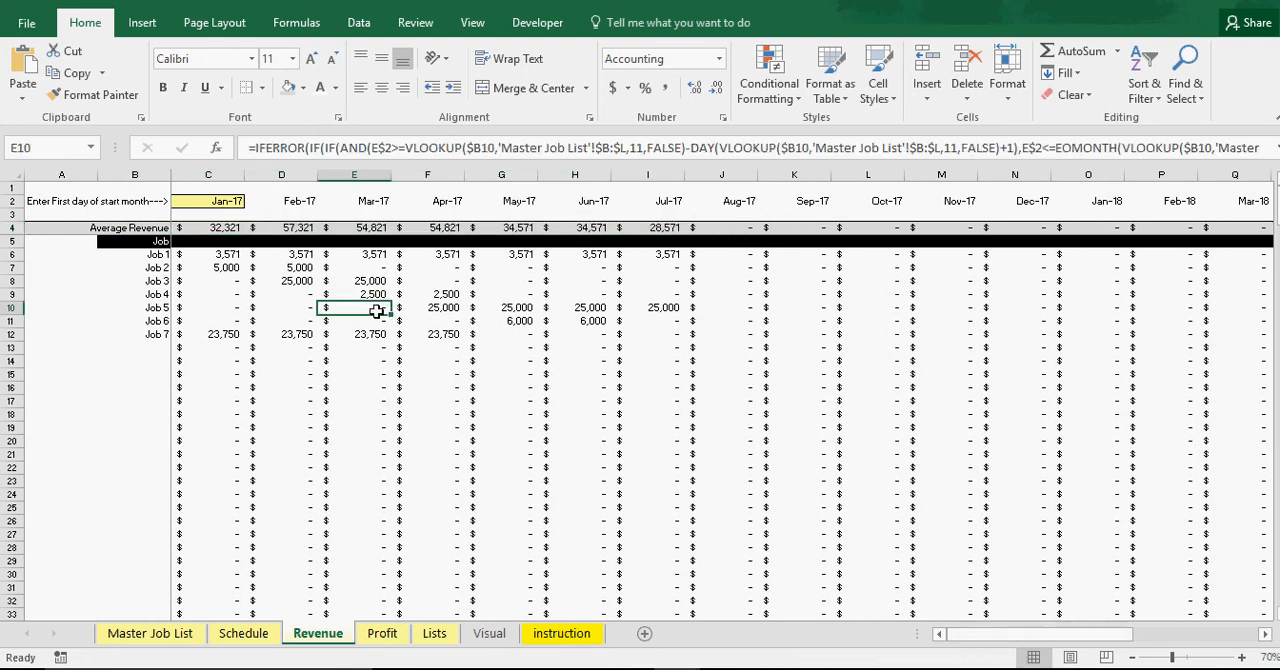
Total the estimated revenue of Jobs 1 to 7 in the Master Job List for comparison
{"action": "left_click", "coordinate": [175, 638]}
{"action": "left_click_drag", "start_coordinate": [430, 270], "coordinate": [427, 372]}
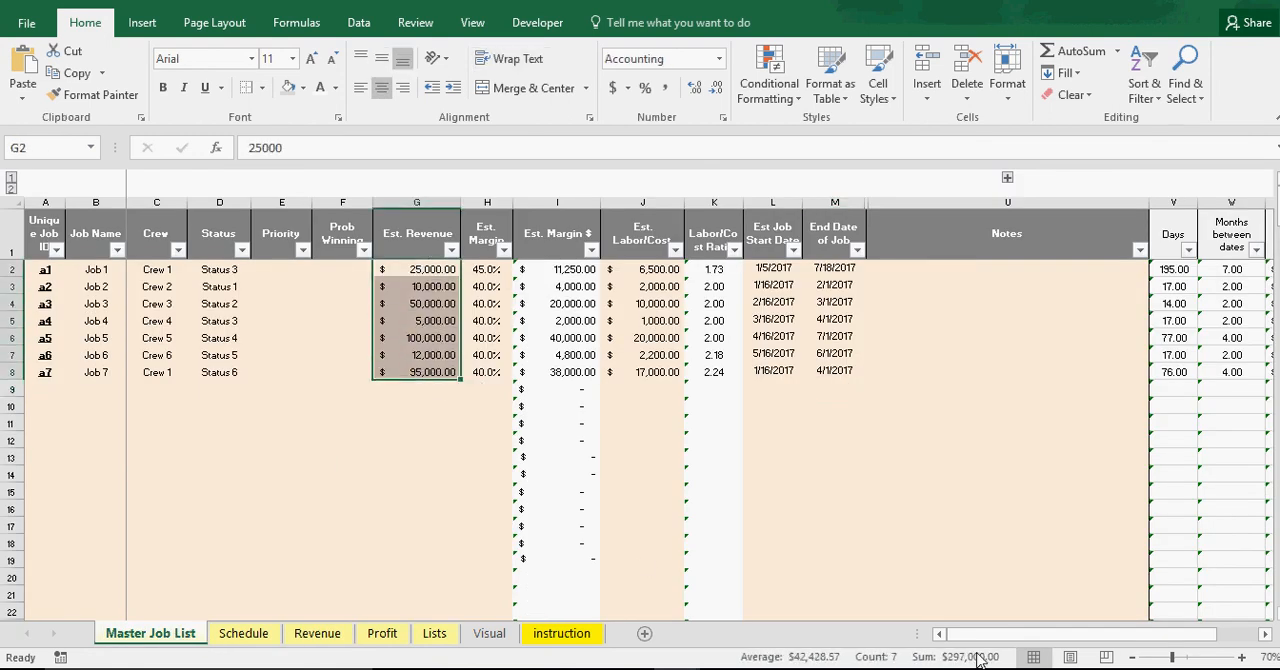
{"action": "left_click", "coordinate": [414, 474]}
Examine how Job 1's revenue is spread over the months on the Revenue sheet, and look through the job name rows
{"action": "left_click", "coordinate": [312, 638]}
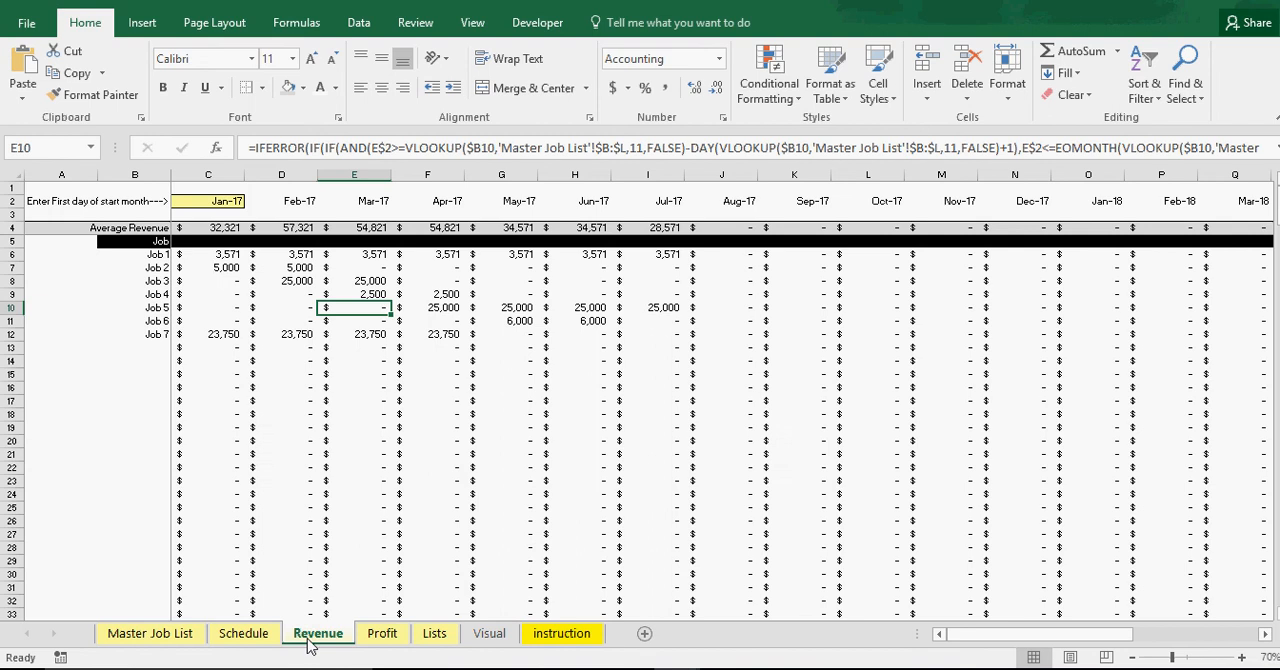
{"action": "left_click_drag", "start_coordinate": [687, 254], "coordinate": [730, 254]}
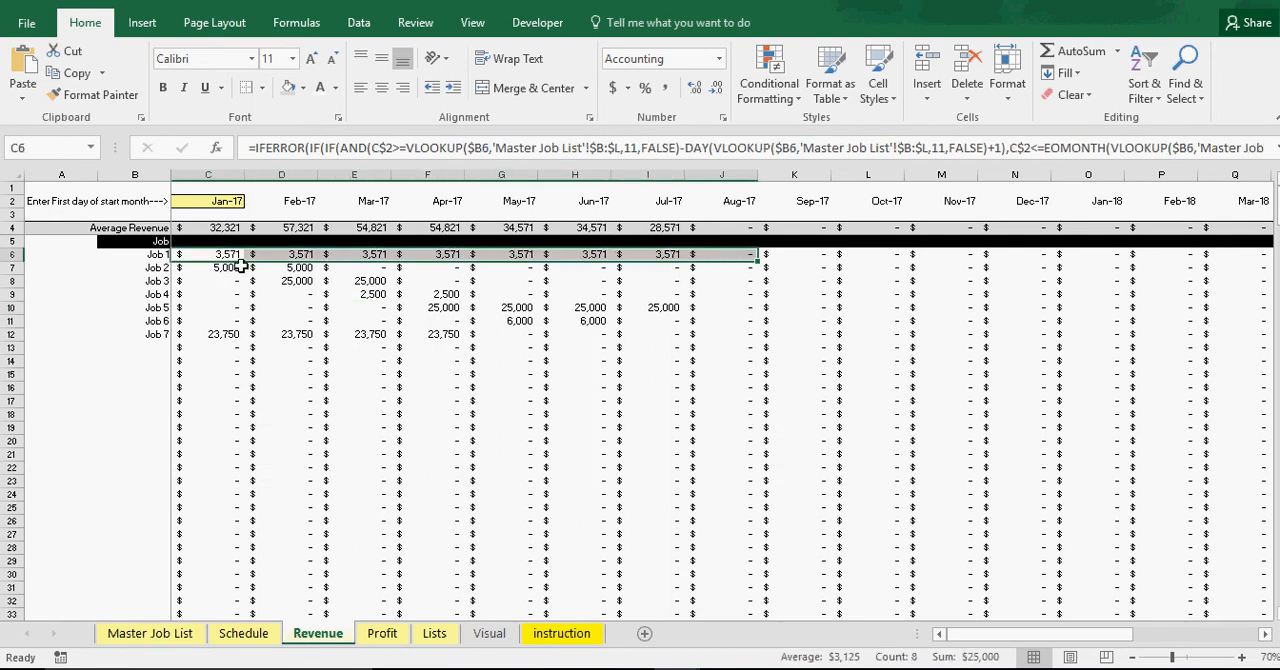
{"action": "left_click_drag", "start_coordinate": [222, 267], "coordinate": [568, 264]}
{"action": "left_click", "coordinate": [153, 259]}
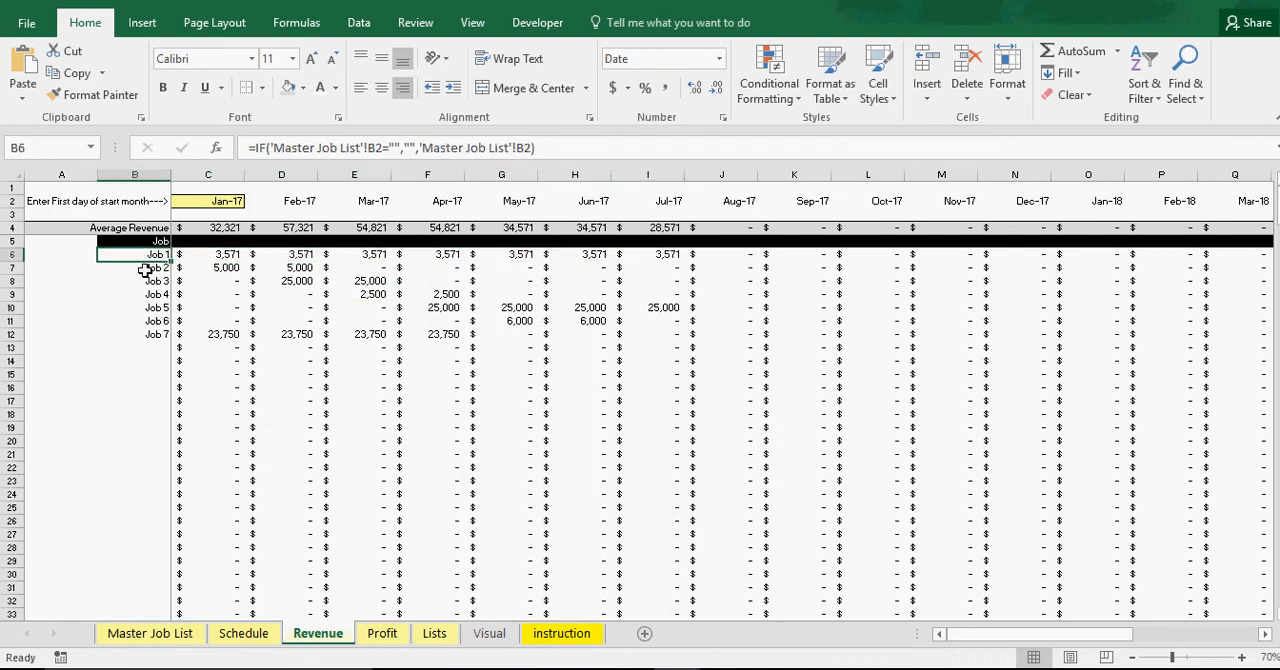
{"action": "key", "text": "Down"}
{"action": "key", "text": "Down"}
{"action": "key", "text": "Down"}
{"action": "key", "text": "Down"}
{"action": "left_click", "coordinate": [154, 258]}
{"action": "left_click", "coordinate": [152, 282]}
{"action": "left_click", "coordinate": [152, 254]}
{"action": "left_click_drag", "start_coordinate": [226, 253], "coordinate": [445, 254]}
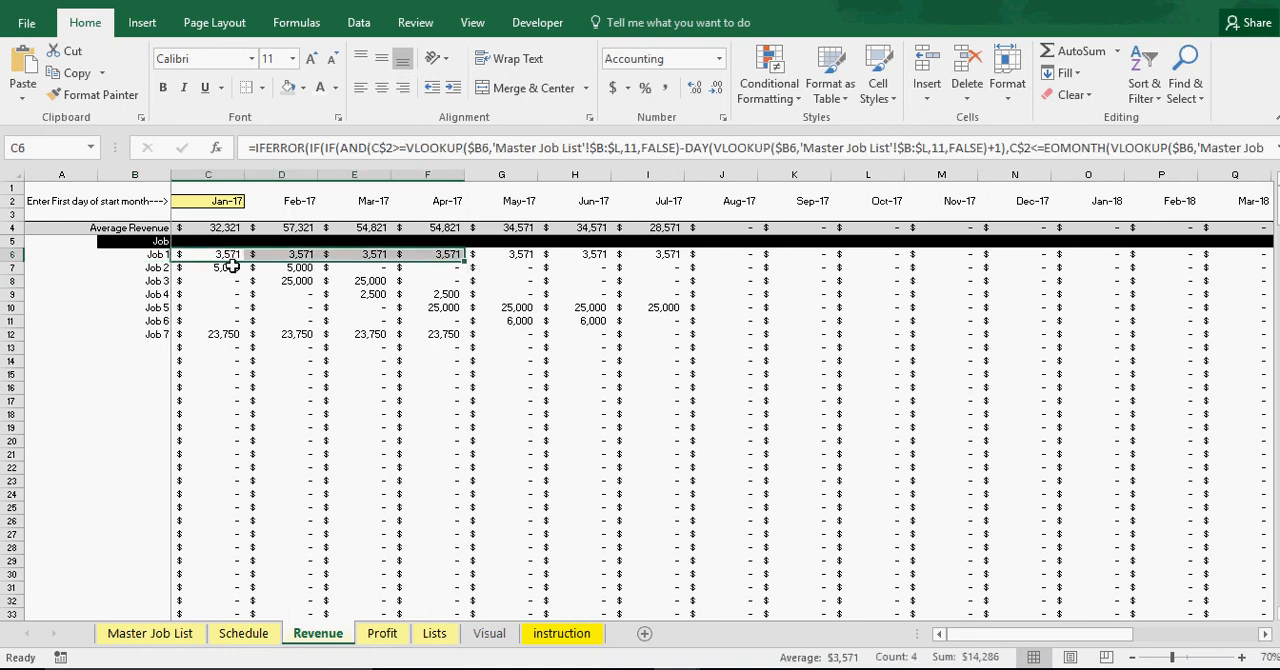
Check Job 1's January profit on the Profit sheet, and examine both charts on the Visual sheet
{"action": "left_click", "coordinate": [382, 634]}
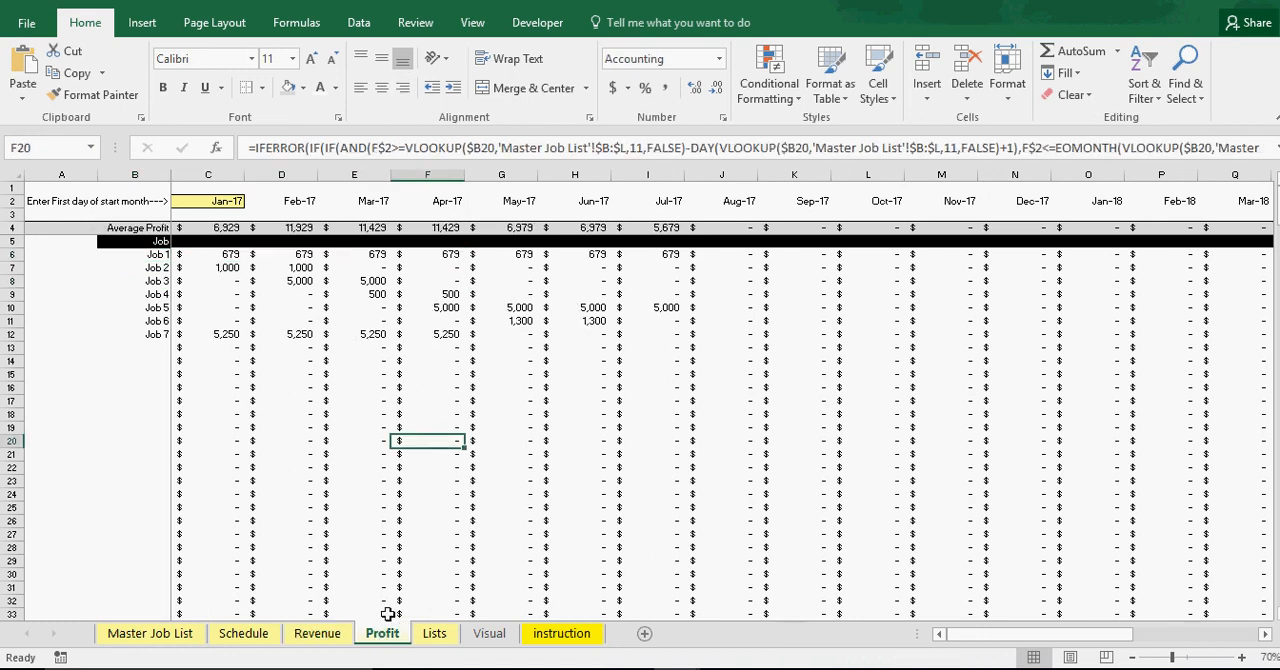
{"action": "left_click", "coordinate": [222, 256]}
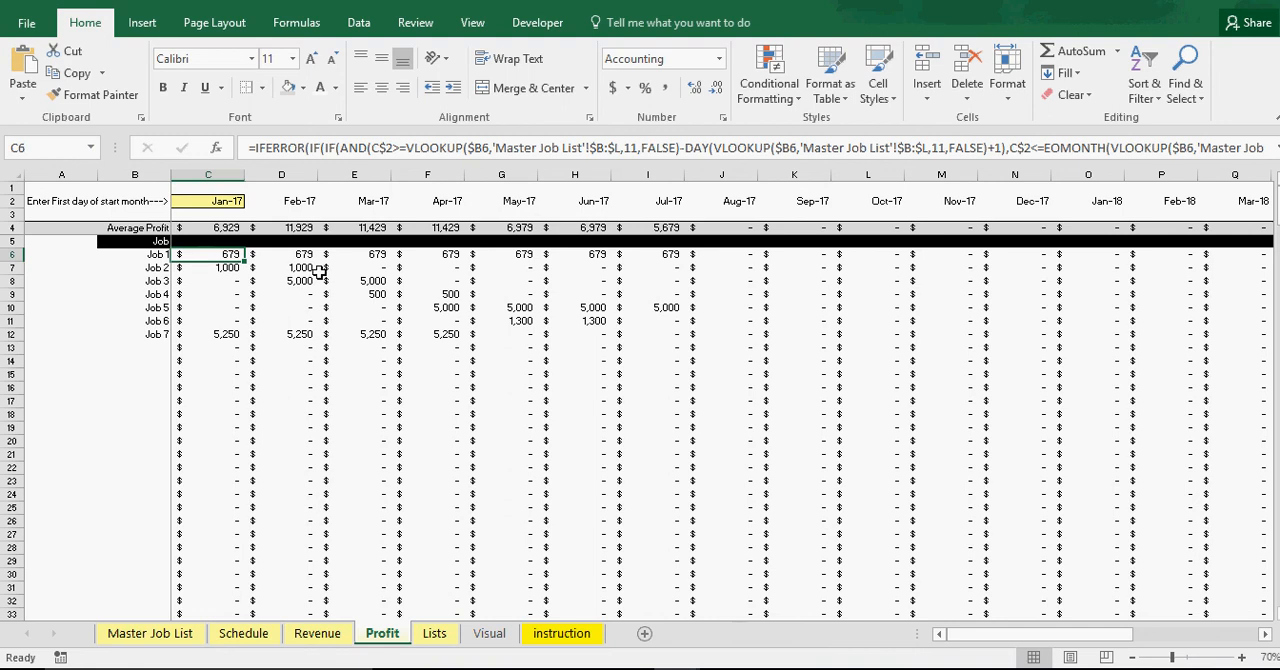
{"action": "left_click", "coordinate": [487, 635]}
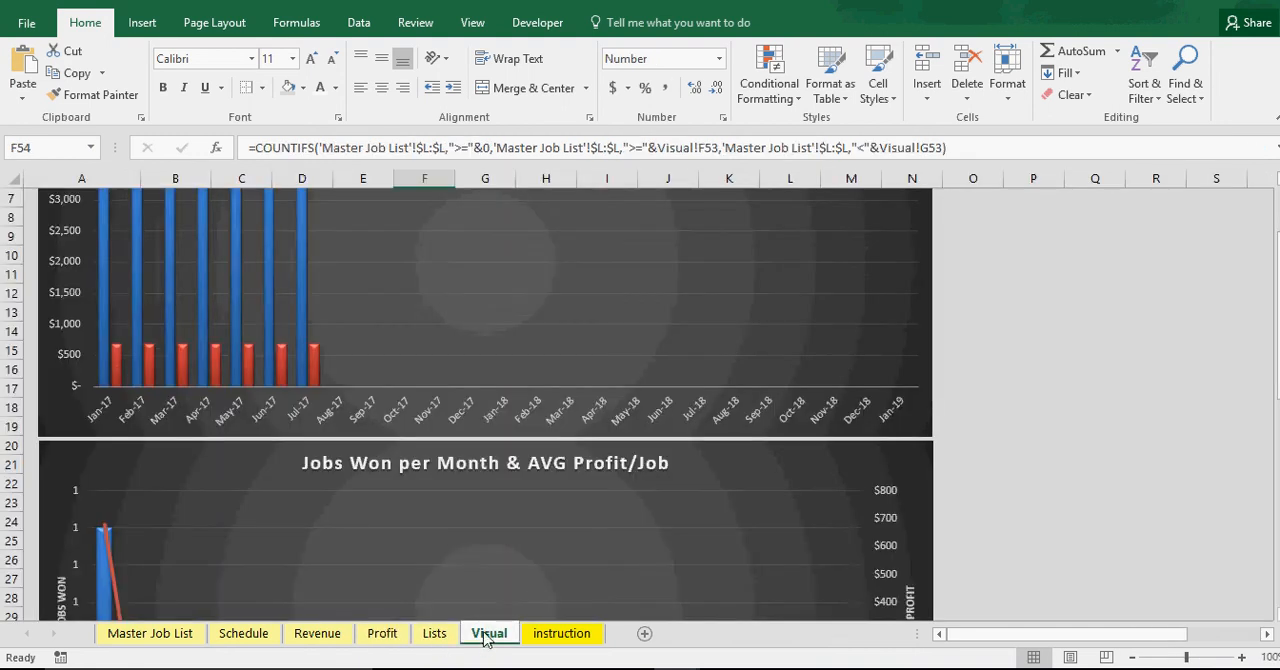
{"action": "scroll", "coordinate": [377, 515], "scroll_direction": "down", "scroll_amount": 4}
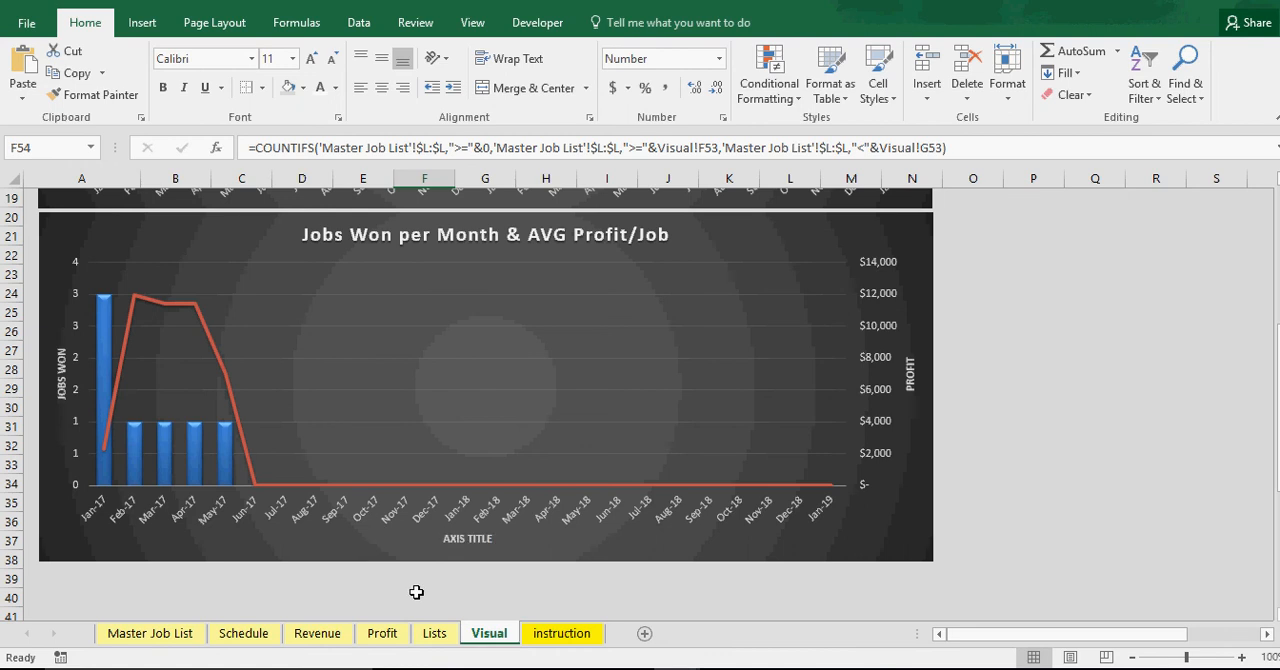
{"action": "scroll", "coordinate": [340, 474], "scroll_direction": "up", "scroll_amount": 6}
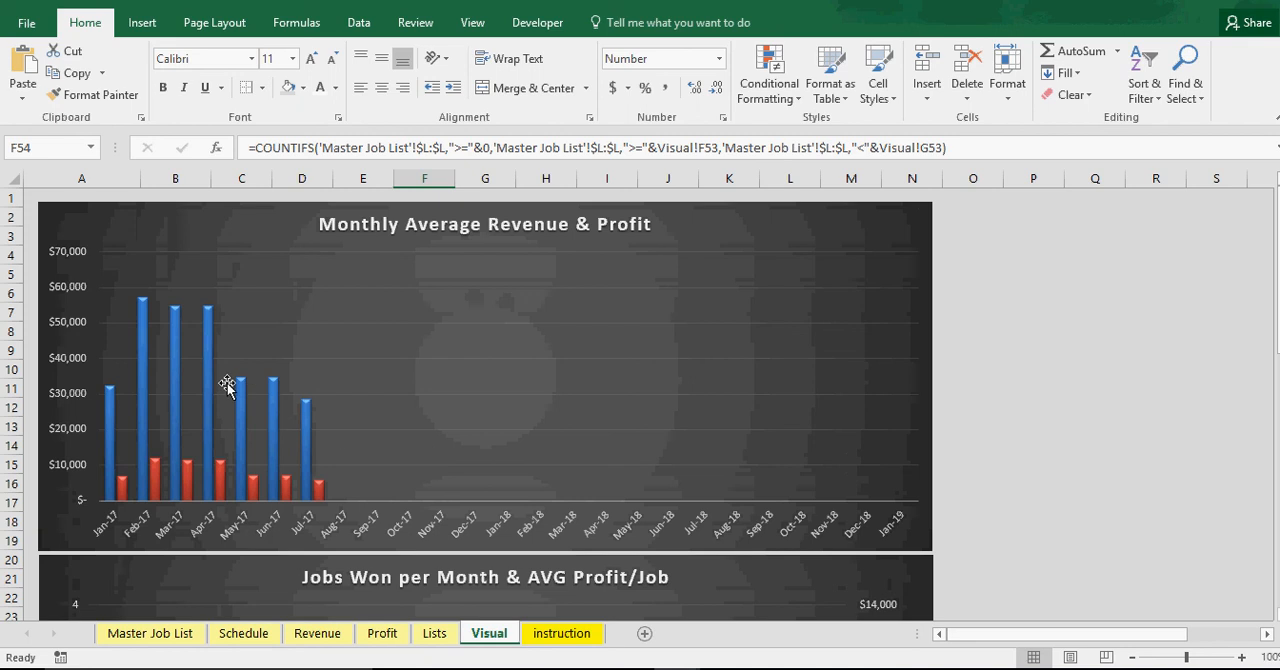
{"action": "mouse_move", "coordinate": [142, 340]}
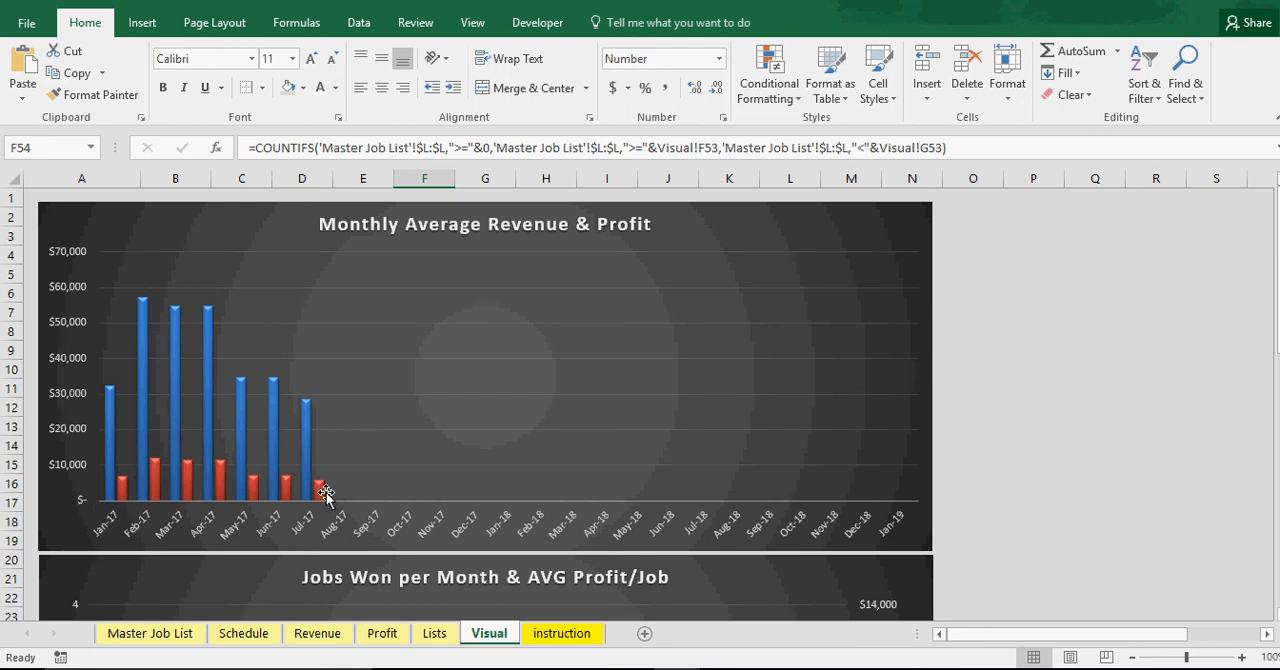
{"action": "scroll", "coordinate": [326, 492], "scroll_direction": "down", "scroll_amount": 5}
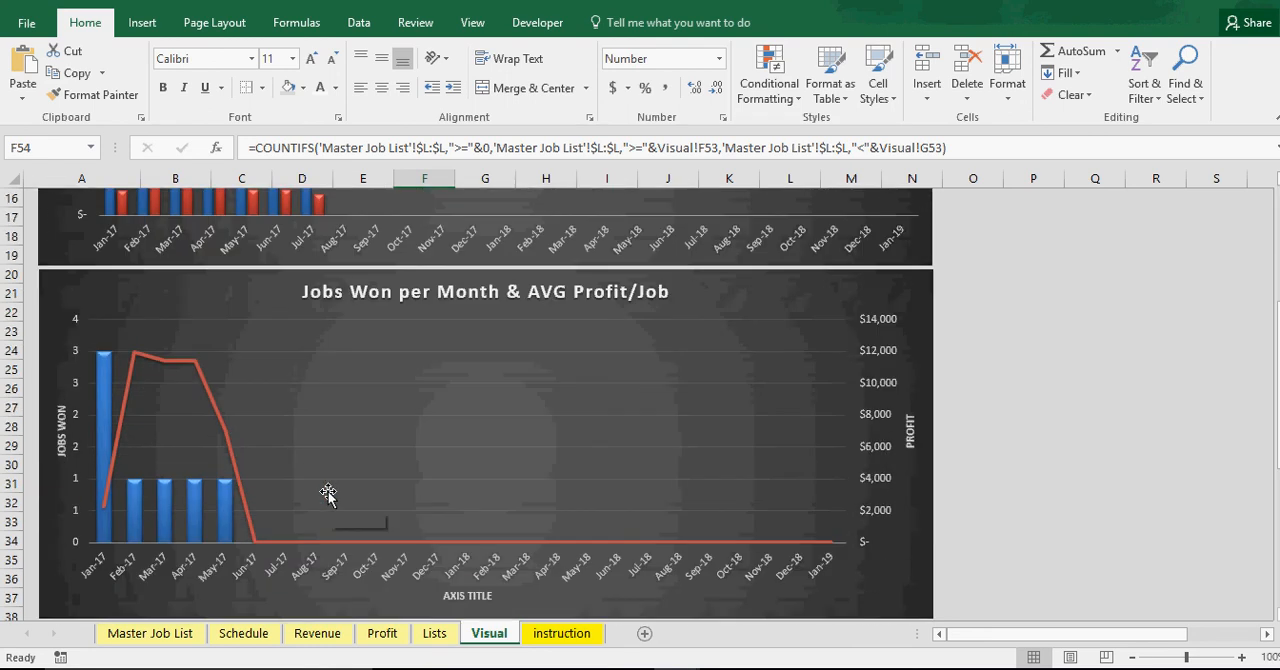
Remove the horizontal axis title from the Jobs Won per Month & AVG Profit/Job chart and add data labels to its Monthly Jobs Won columns
{"action": "right_click", "coordinate": [486, 595]}
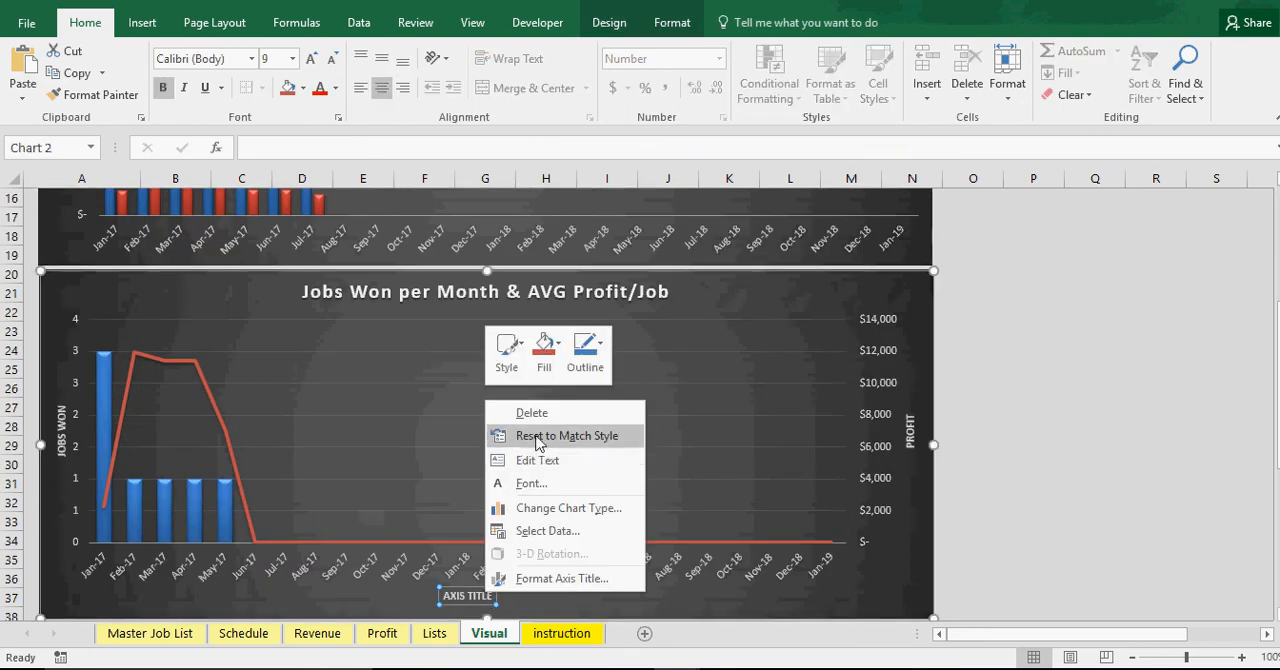
{"action": "left_click", "coordinate": [537, 443]}
{"action": "mouse_move", "coordinate": [160, 372]}
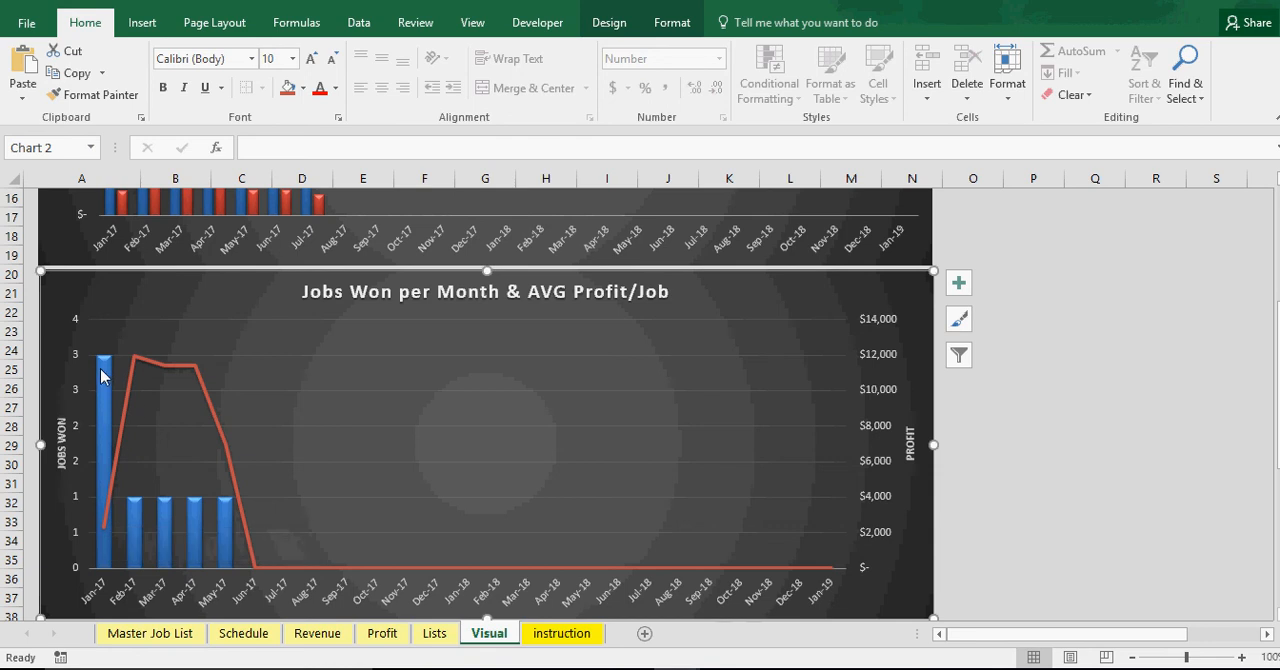
{"action": "mouse_move", "coordinate": [101, 375]}
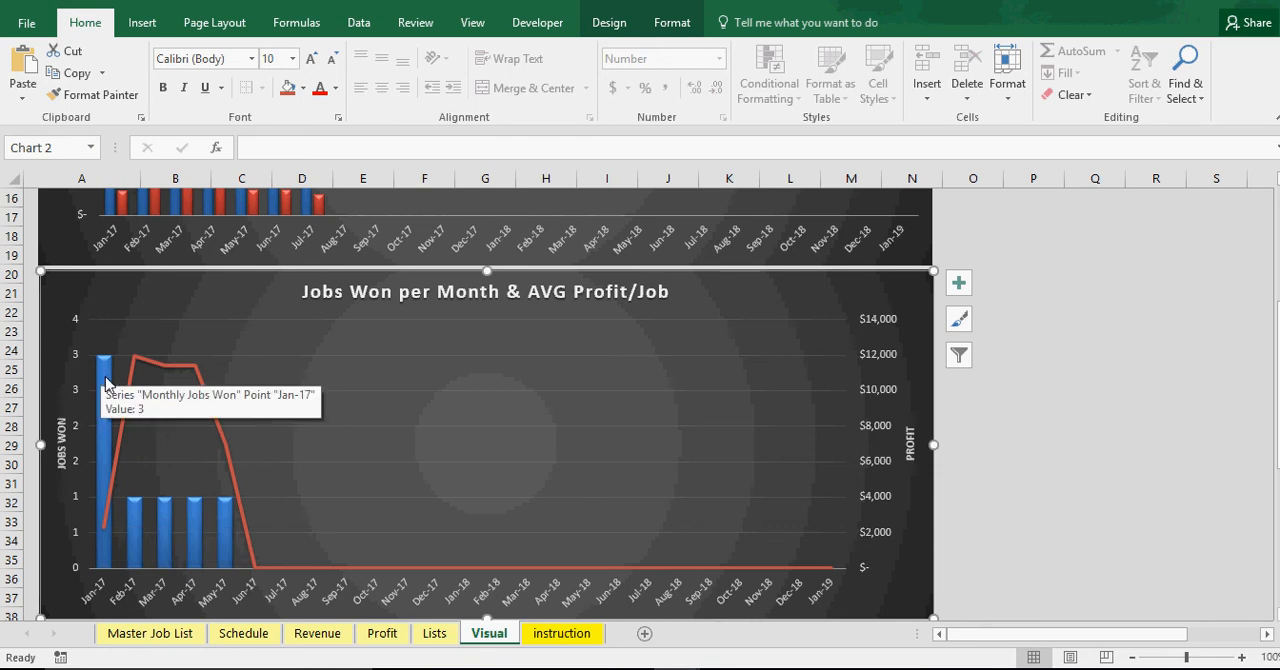
{"action": "right_click", "coordinate": [104, 414]}
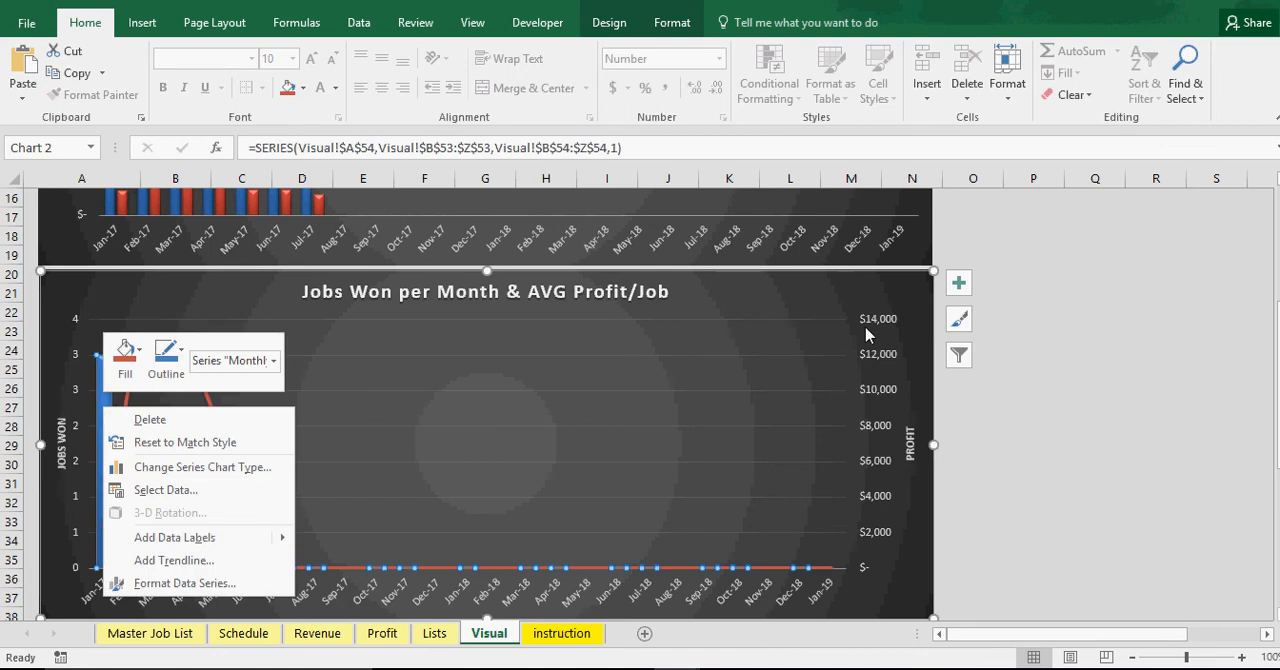
{"action": "left_click", "coordinate": [958, 283]}
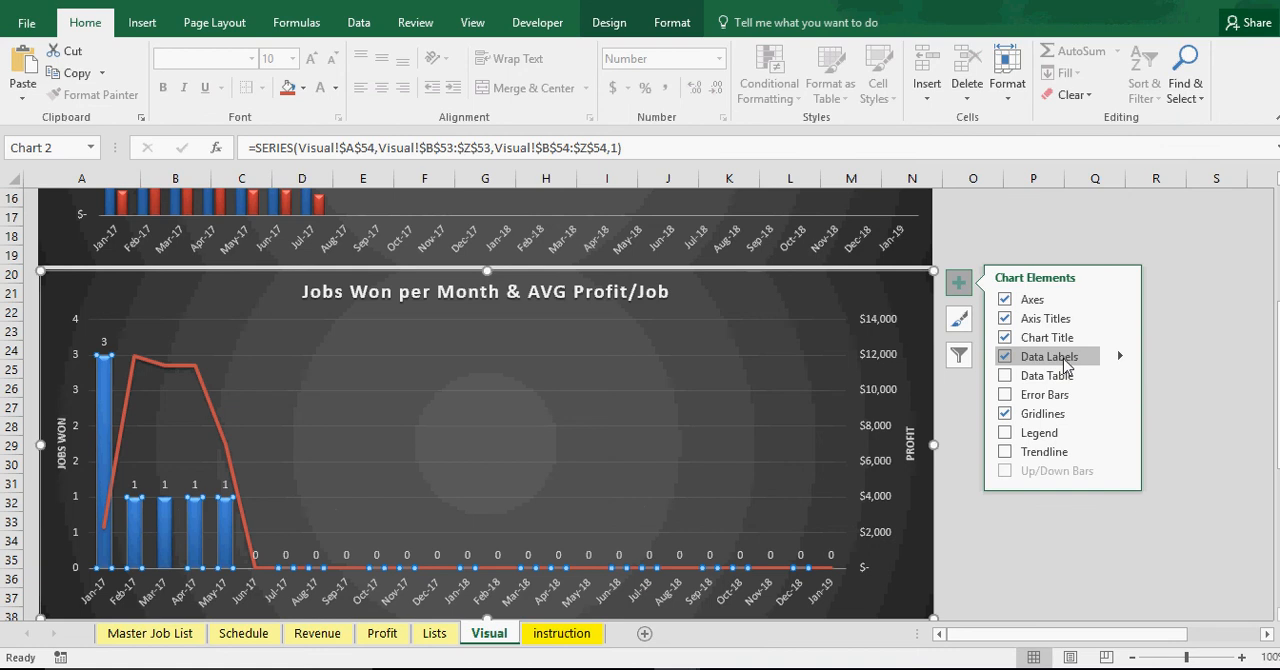
{"action": "left_click", "coordinate": [1076, 538]}
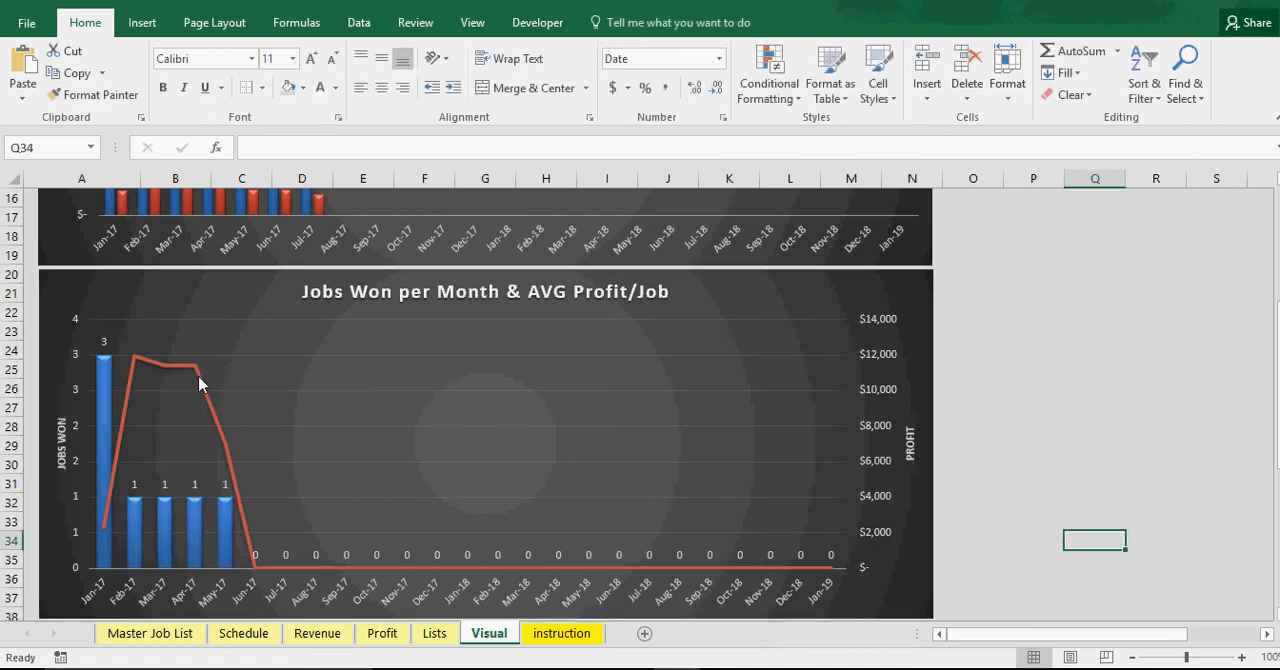
{"action": "left_click", "coordinate": [1010, 410]}
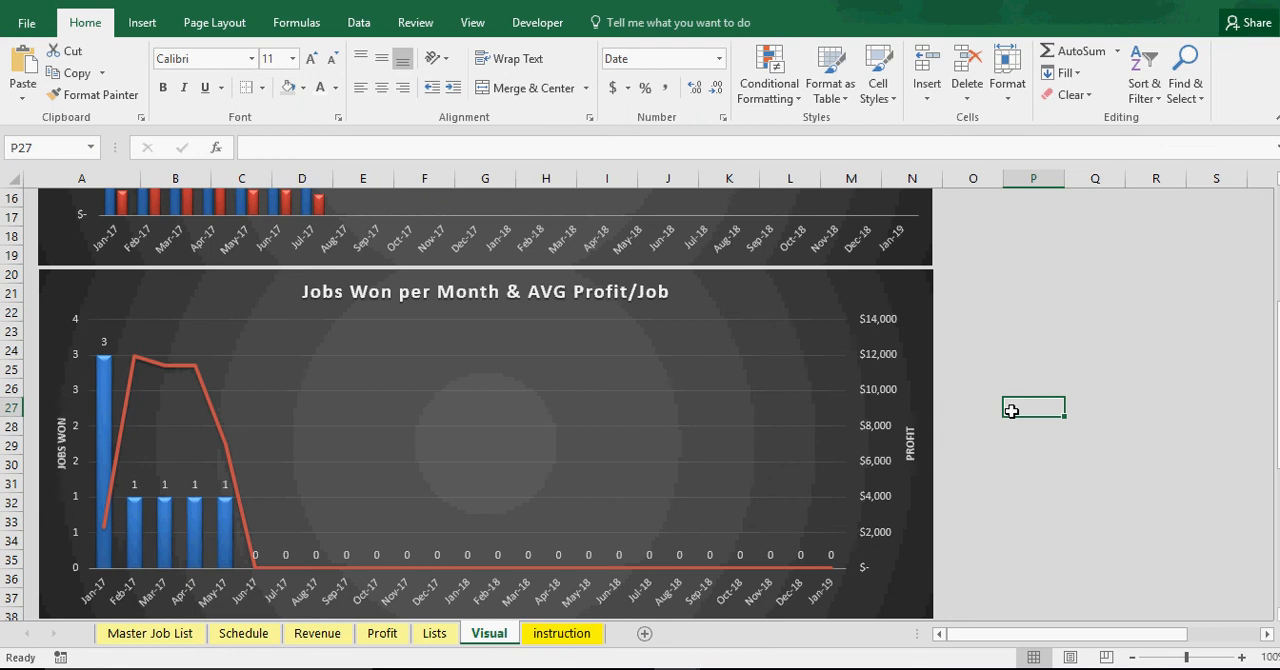
Set Job 5's estimated start date to 3/16/2017 in the Master Job List
{"action": "scroll", "coordinate": [1010, 409], "scroll_direction": "down", "scroll_amount": 1}
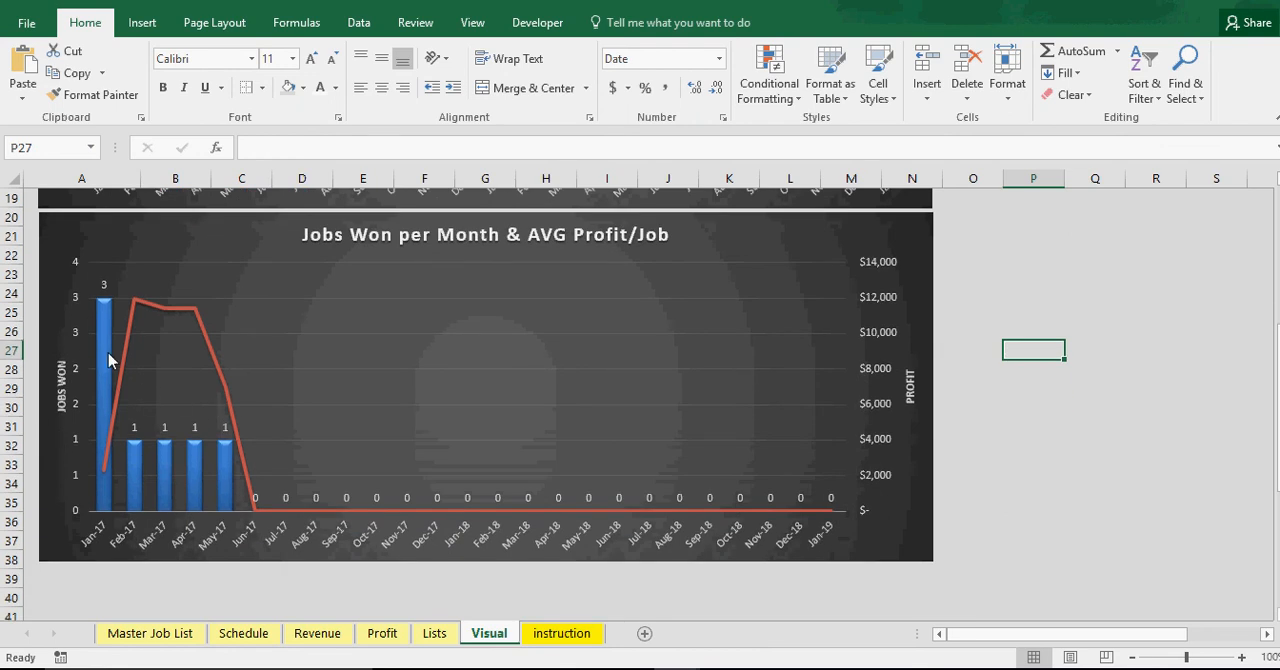
{"action": "mouse_move", "coordinate": [100, 310]}
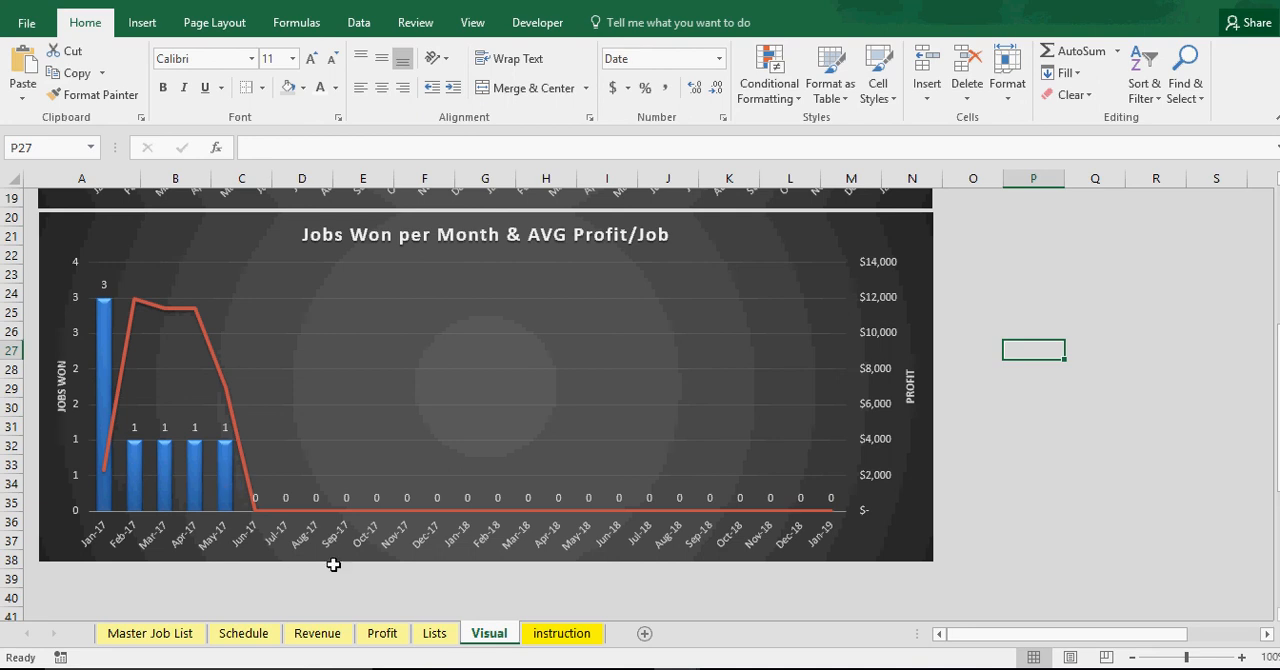
{"action": "left_click", "coordinate": [180, 640]}
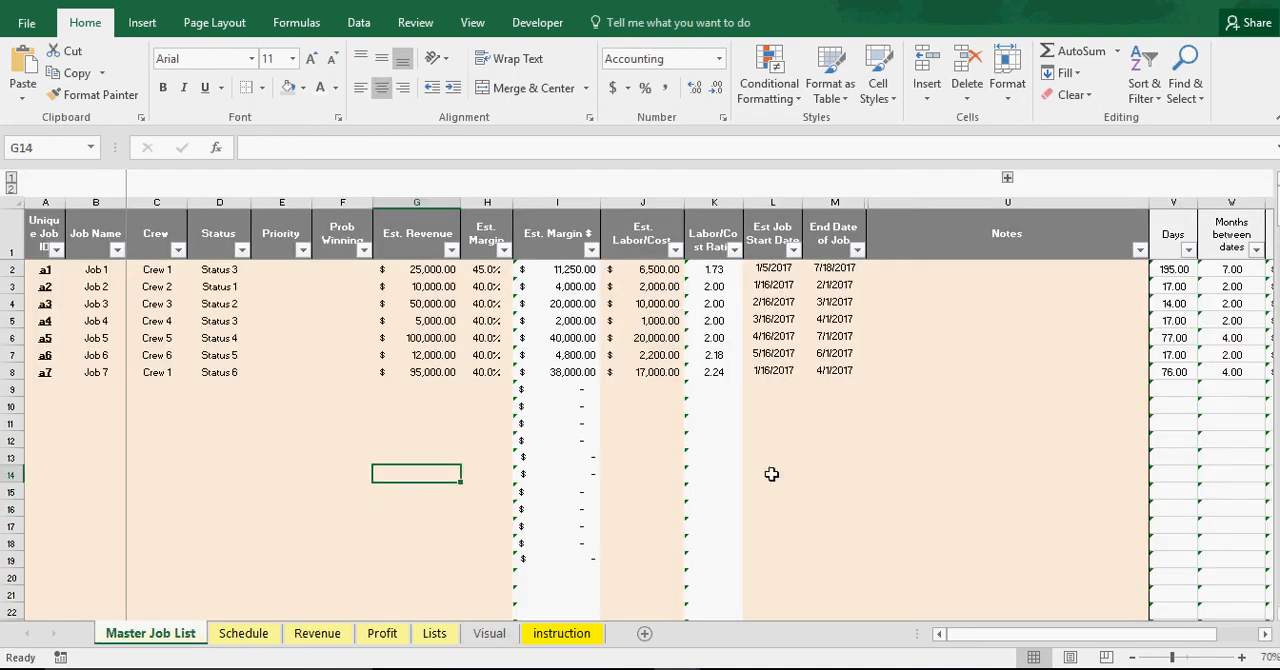
{"action": "left_click", "coordinate": [776, 337]}
{"action": "left_click", "coordinate": [257, 147]}
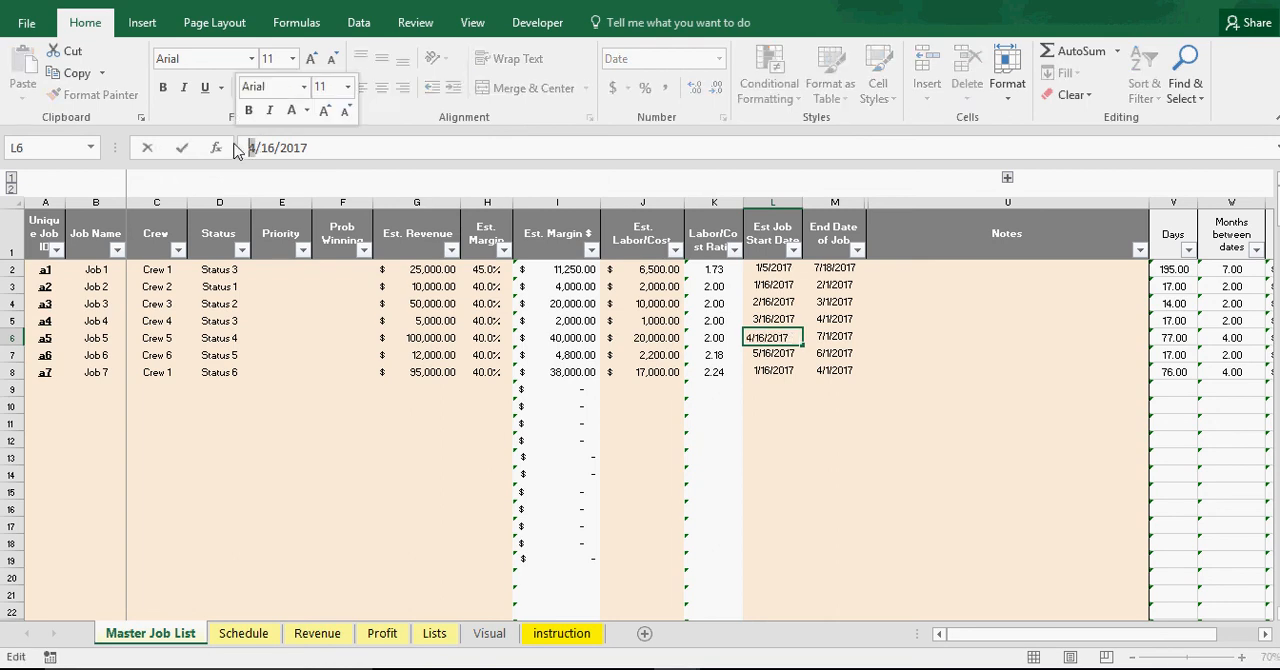
{"action": "key", "text": "BackSpace"}
{"action": "type", "text": "3"}
{"action": "key", "text": "Return"}
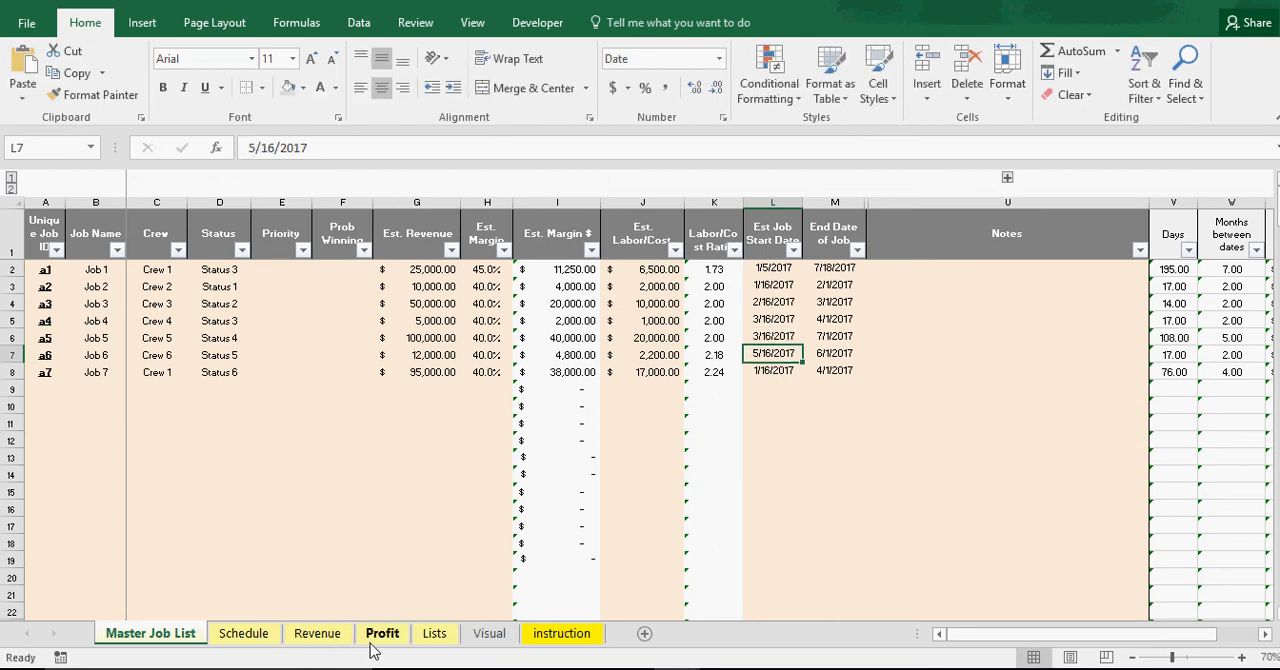
Check how the Job 5 date change affects the jobs won and monthly average revenue charts on the Visual sheet
{"action": "left_click", "coordinate": [476, 640]}
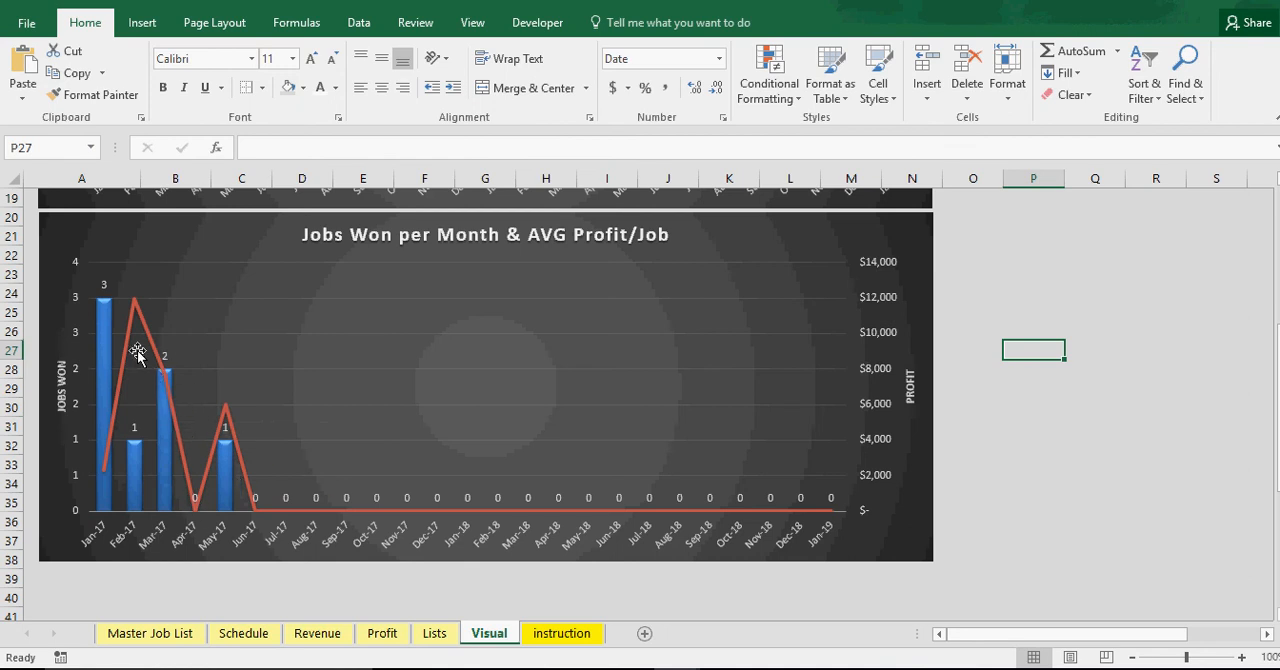
{"action": "mouse_move", "coordinate": [167, 455]}
{"action": "scroll", "coordinate": [434, 504], "scroll_direction": "up", "scroll_amount": 6}
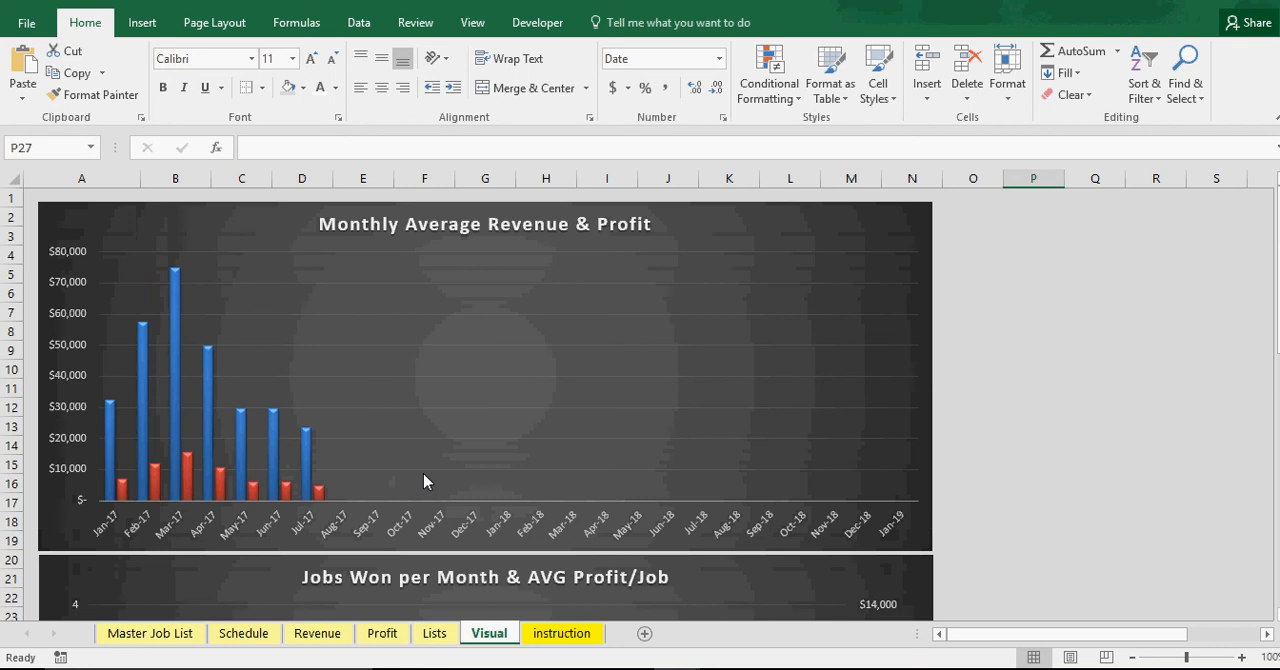
Look over the Lists, Profit and Revenue sheets, and check Job 5's bar on the Schedule sheet
{"action": "left_click", "coordinate": [434, 633]}
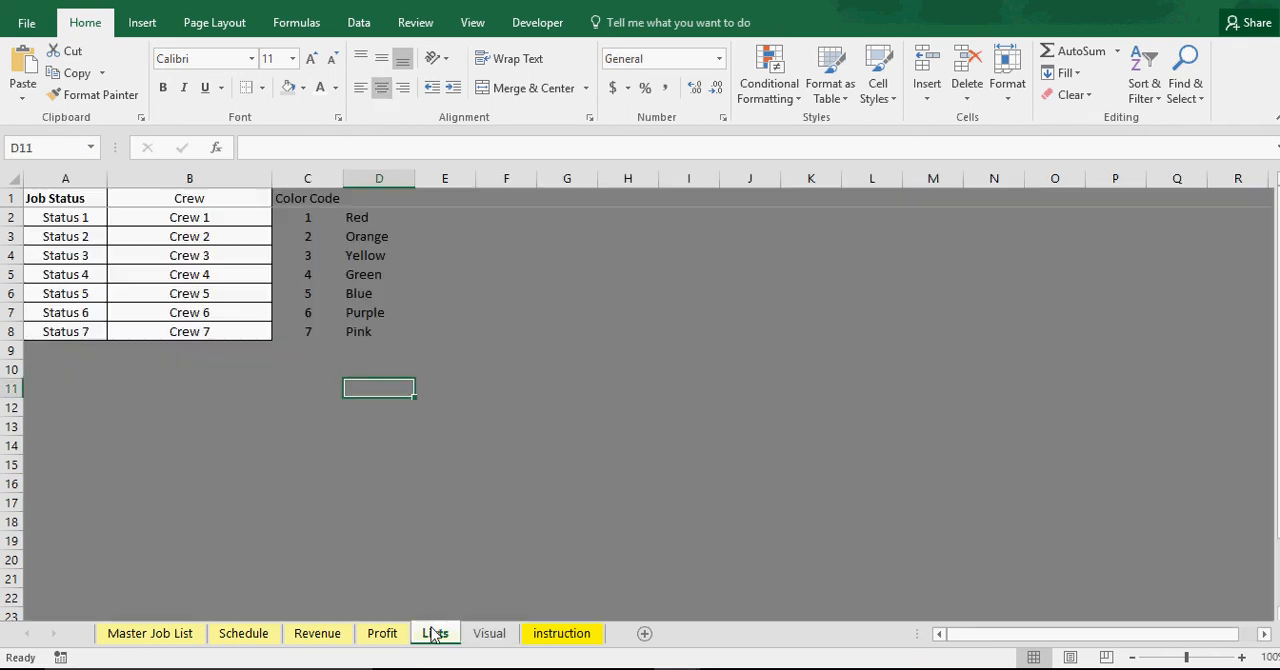
{"action": "left_click", "coordinate": [381, 634]}
{"action": "left_click", "coordinate": [320, 636]}
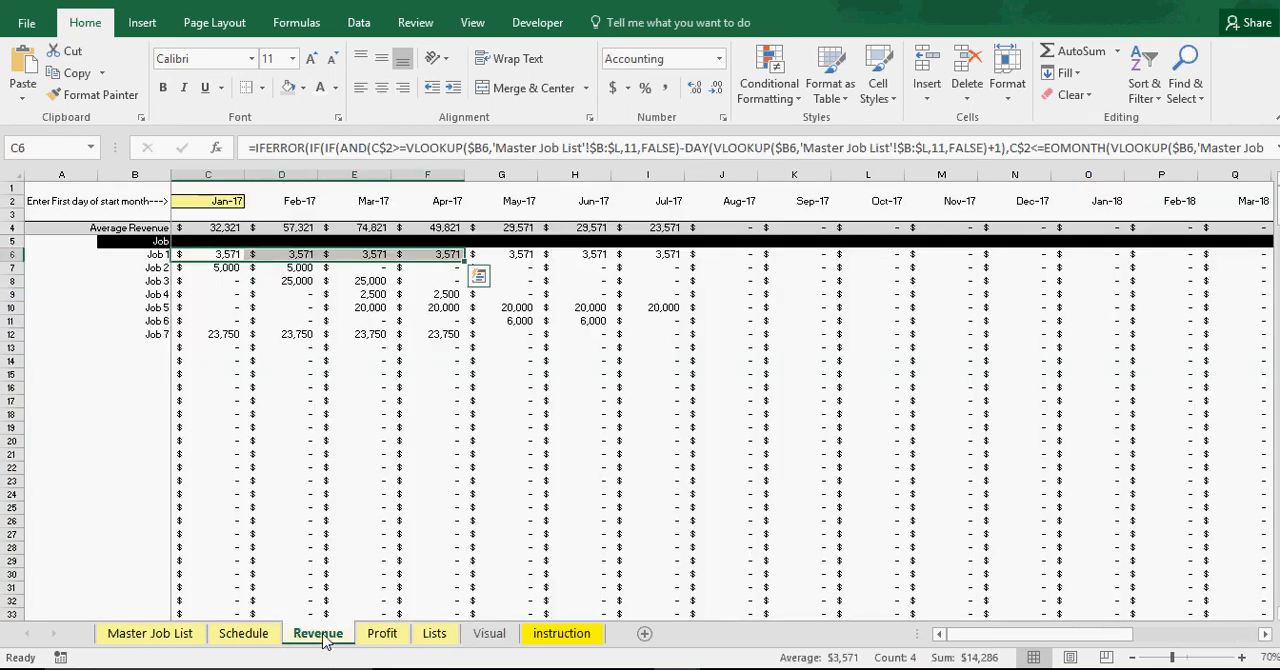
{"action": "left_click", "coordinate": [244, 636]}
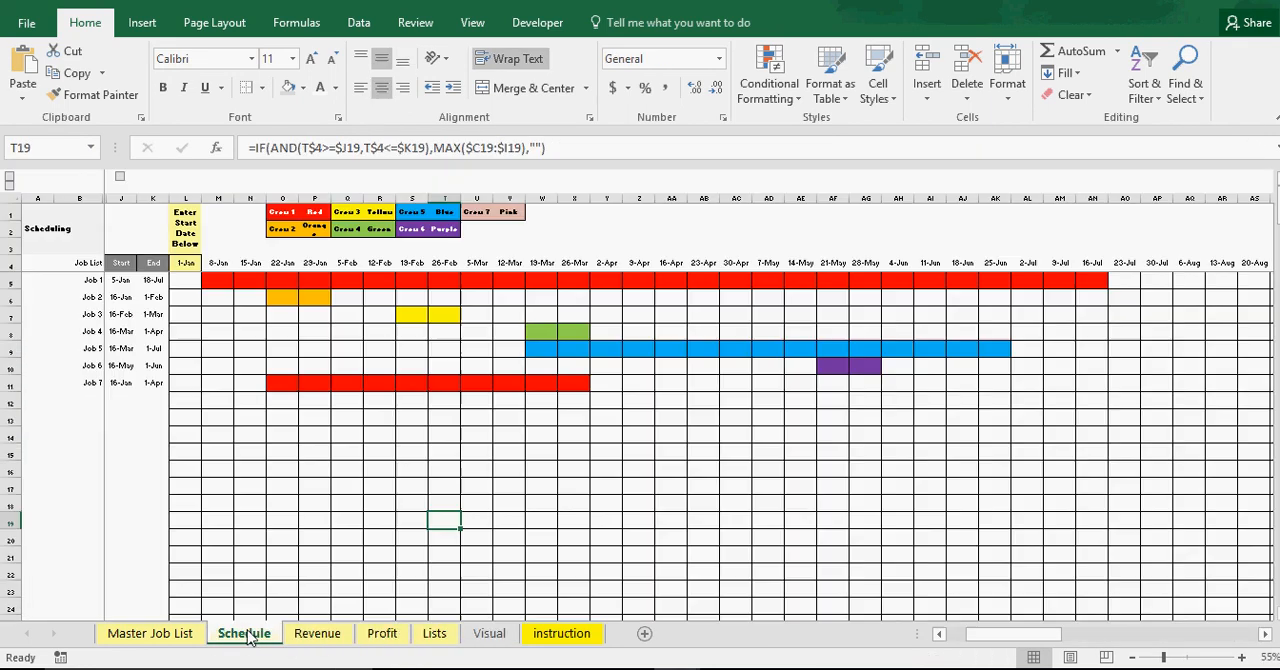
Review the Master Job List's columns across to the per-day/month revenue and profit figures, and its unique job IDs and job names
{"action": "left_click", "coordinate": [344, 493]}
{"action": "left_click", "coordinate": [172, 636]}
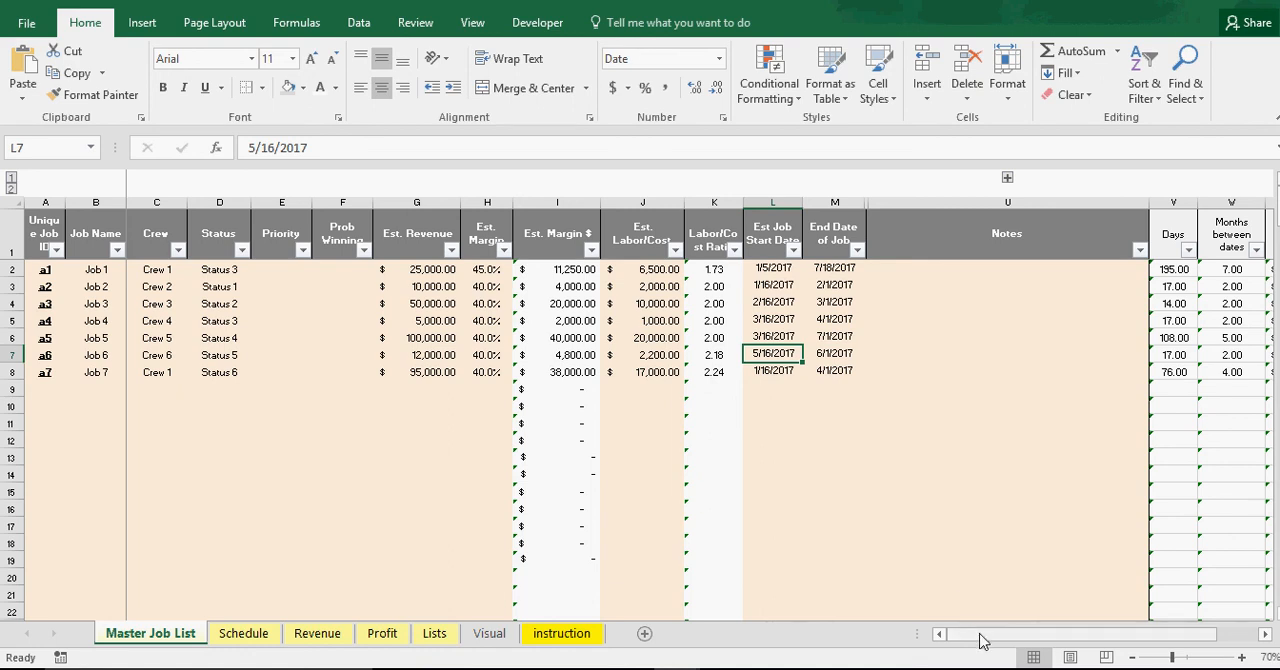
{"action": "left_click_drag", "start_coordinate": [980, 640], "coordinate": [1074, 634]}
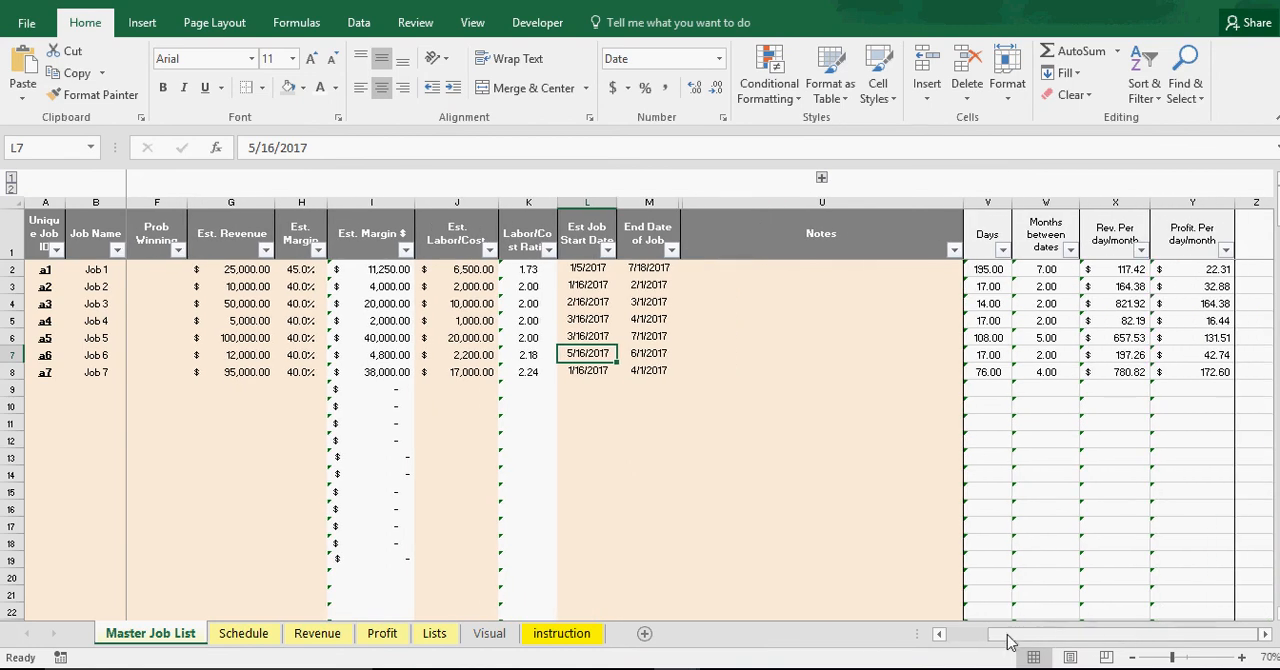
{"action": "left_click_drag", "start_coordinate": [1046, 636], "coordinate": [966, 640]}
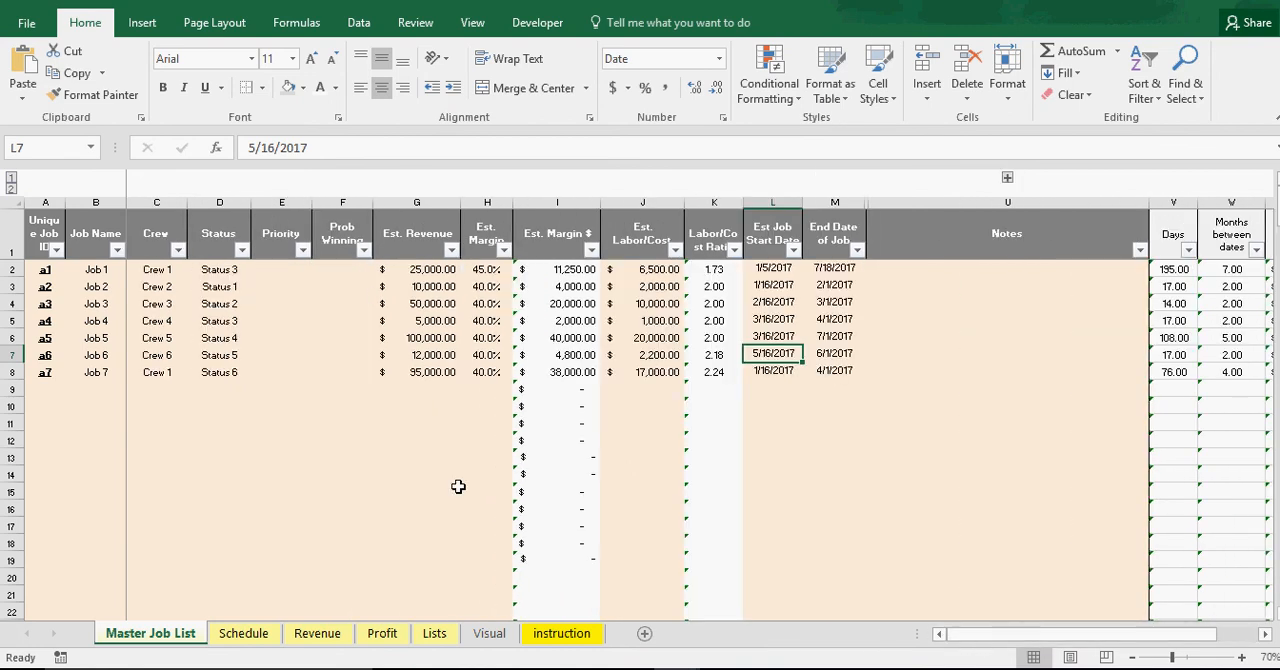
{"action": "left_click", "coordinate": [220, 437]}
{"action": "left_click", "coordinate": [33, 268]}
{"action": "left_click", "coordinate": [90, 270]}
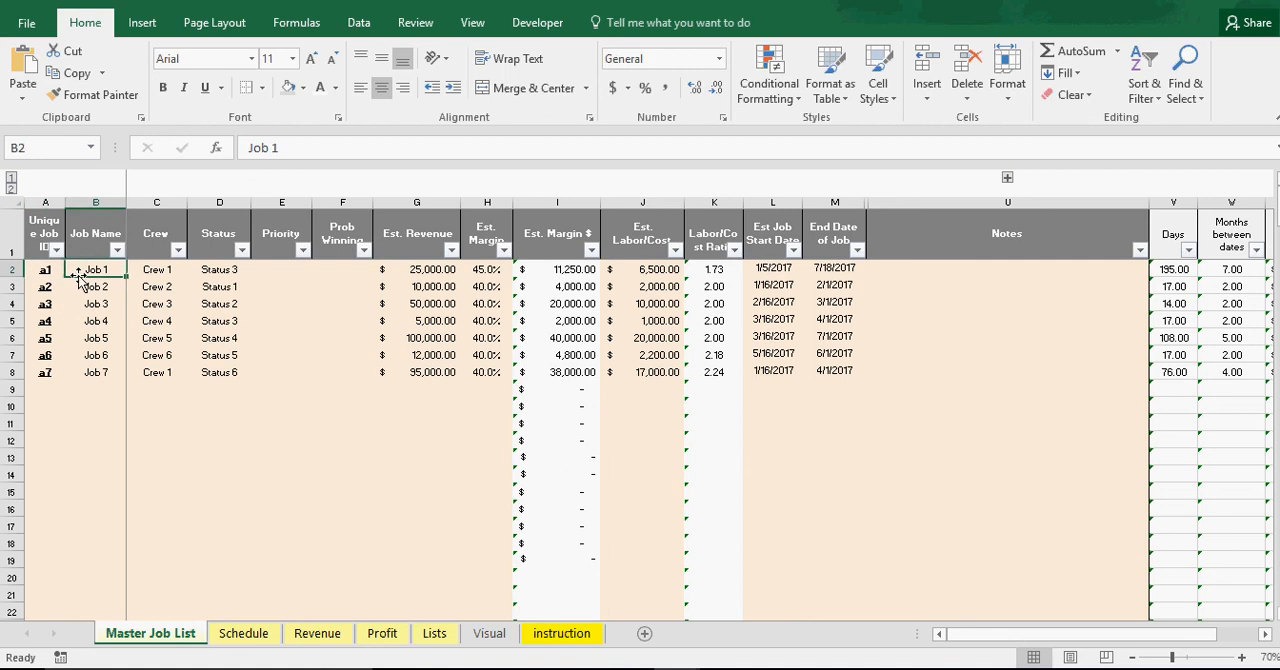
{"action": "left_click", "coordinate": [96, 321]}
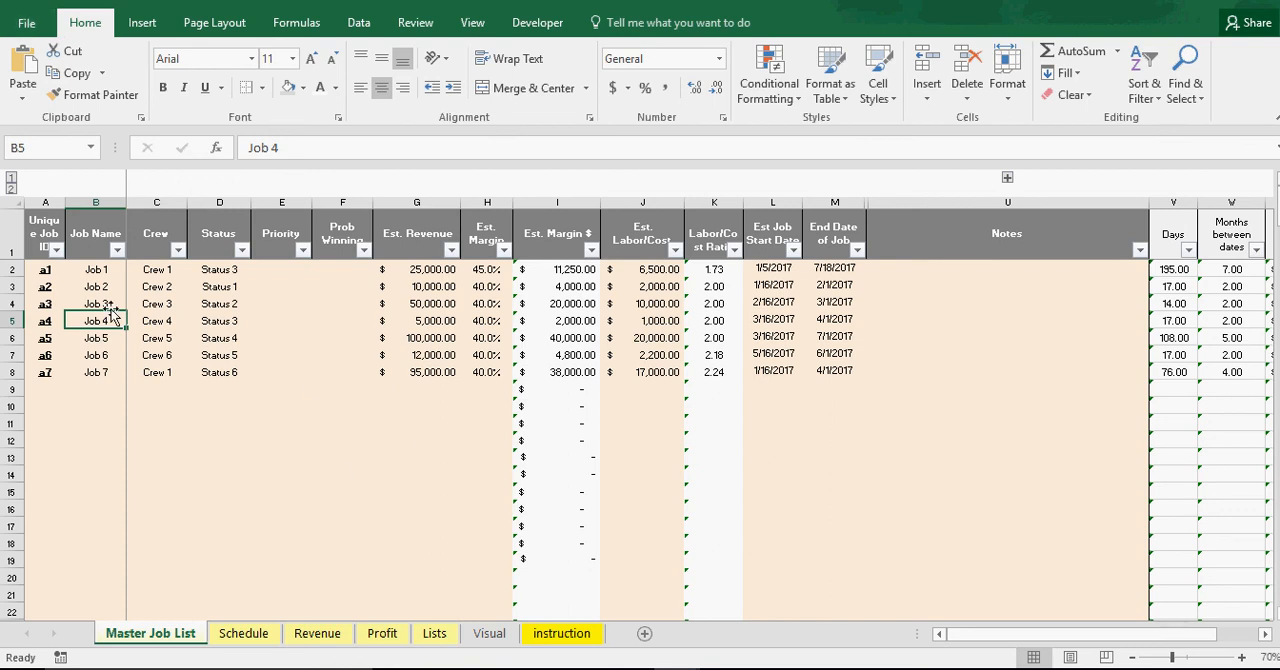
Look through the Schedule, Revenue, Lists and Profit sheets, and return to an empty cell in the Master Job List
{"action": "left_click", "coordinate": [243, 633]}
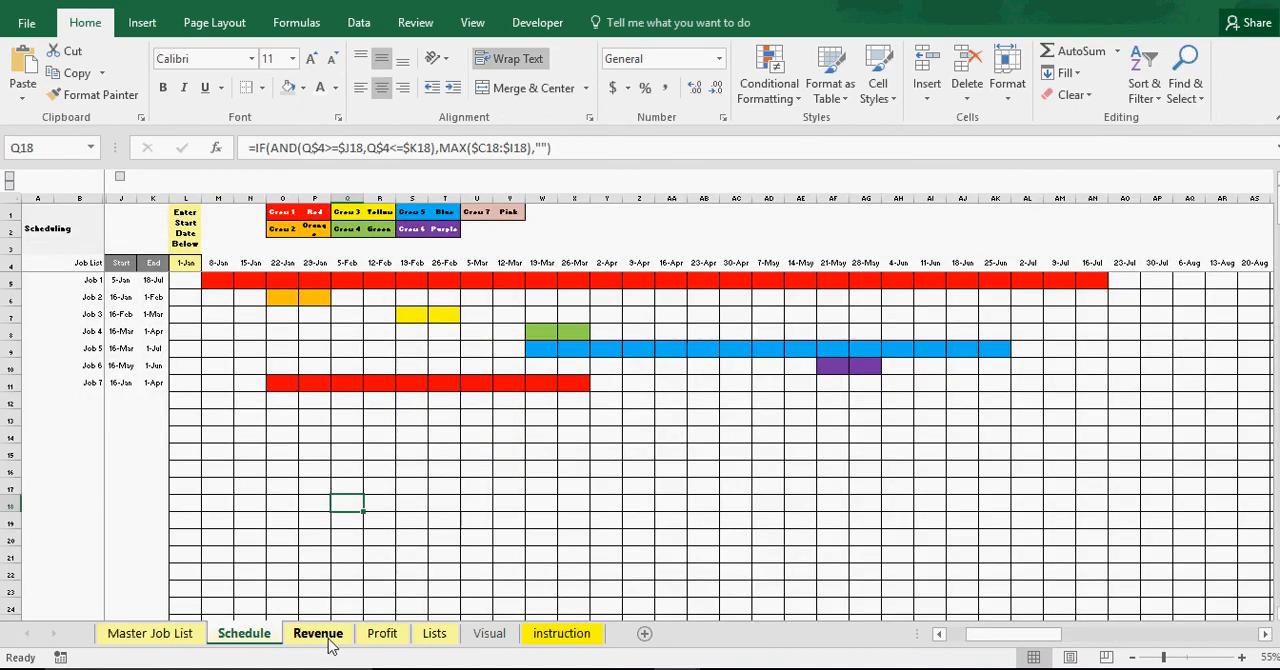
{"action": "left_click", "coordinate": [317, 633]}
{"action": "left_click", "coordinate": [428, 636]}
{"action": "left_click", "coordinate": [388, 638]}
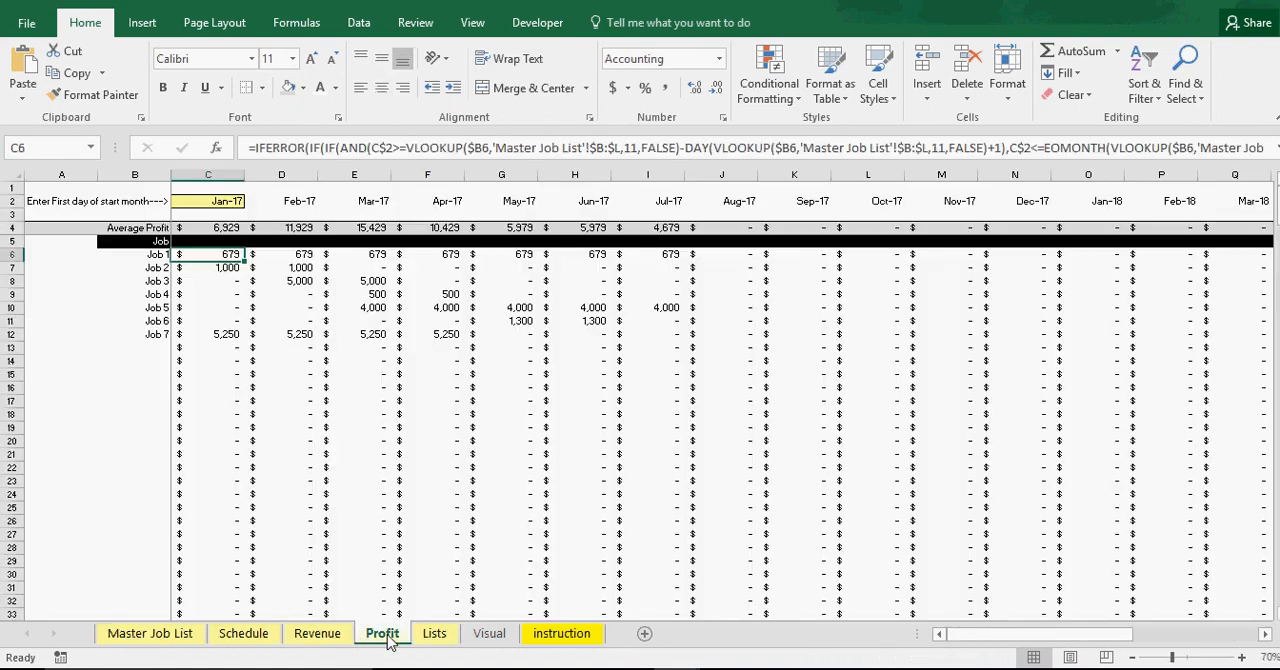
{"action": "left_click", "coordinate": [150, 633]}
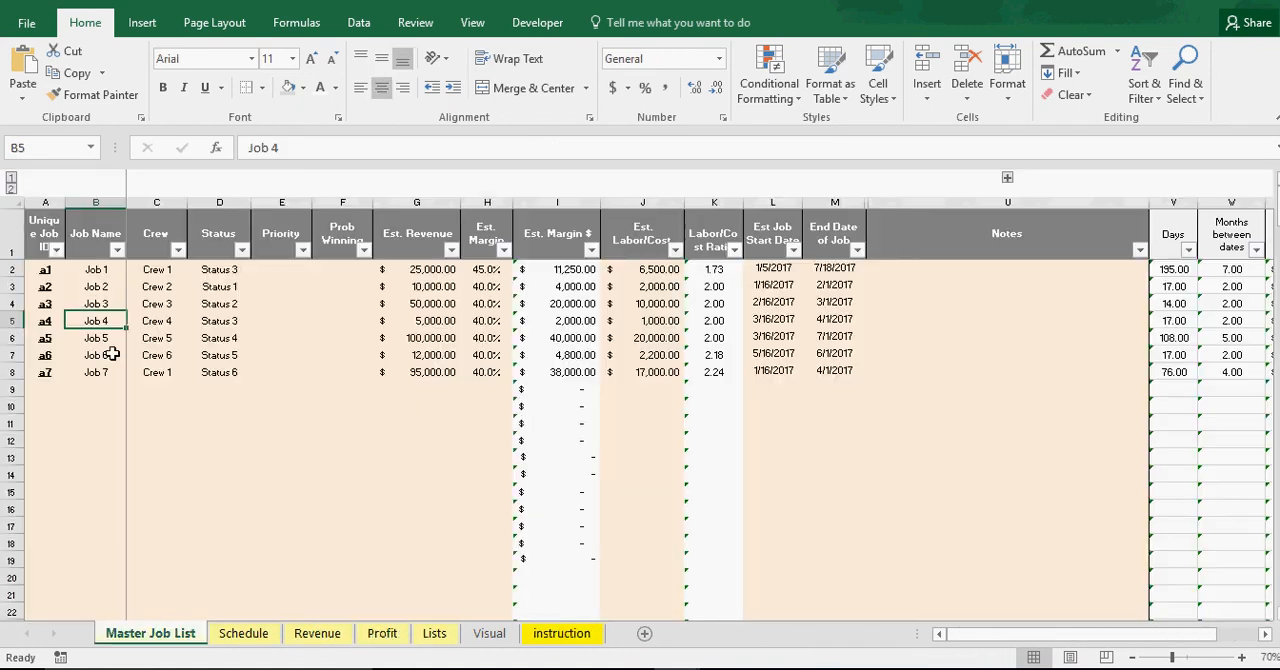
{"action": "left_click", "coordinate": [270, 438]}
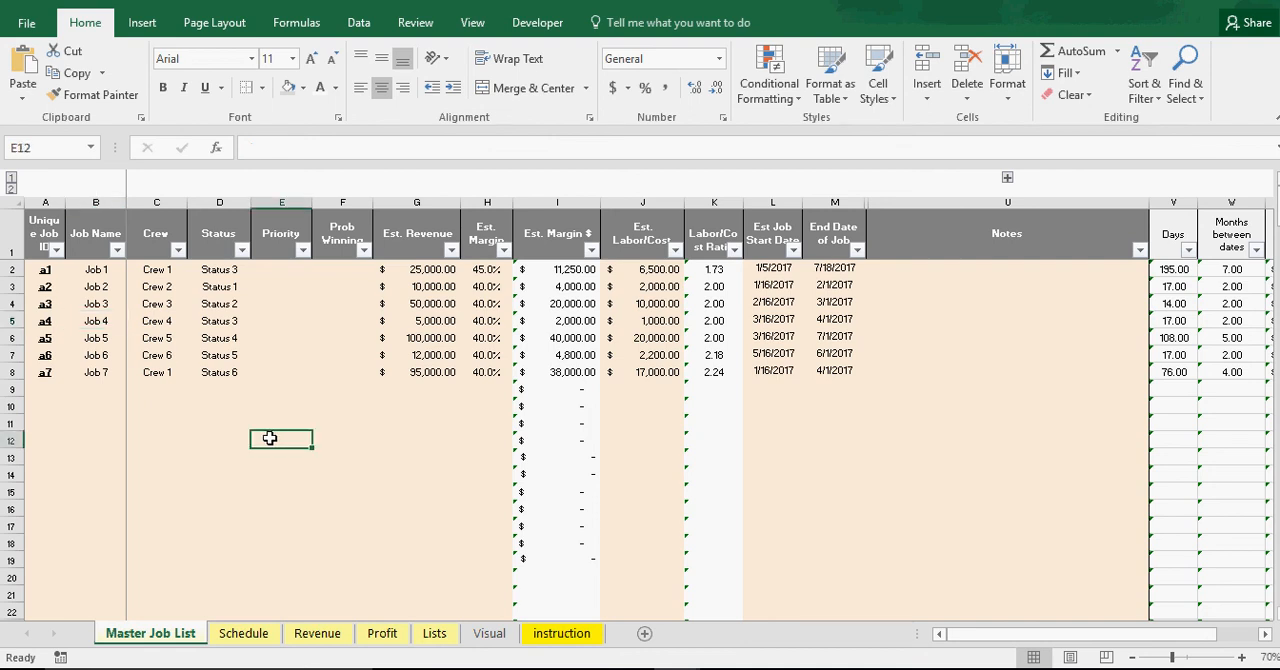